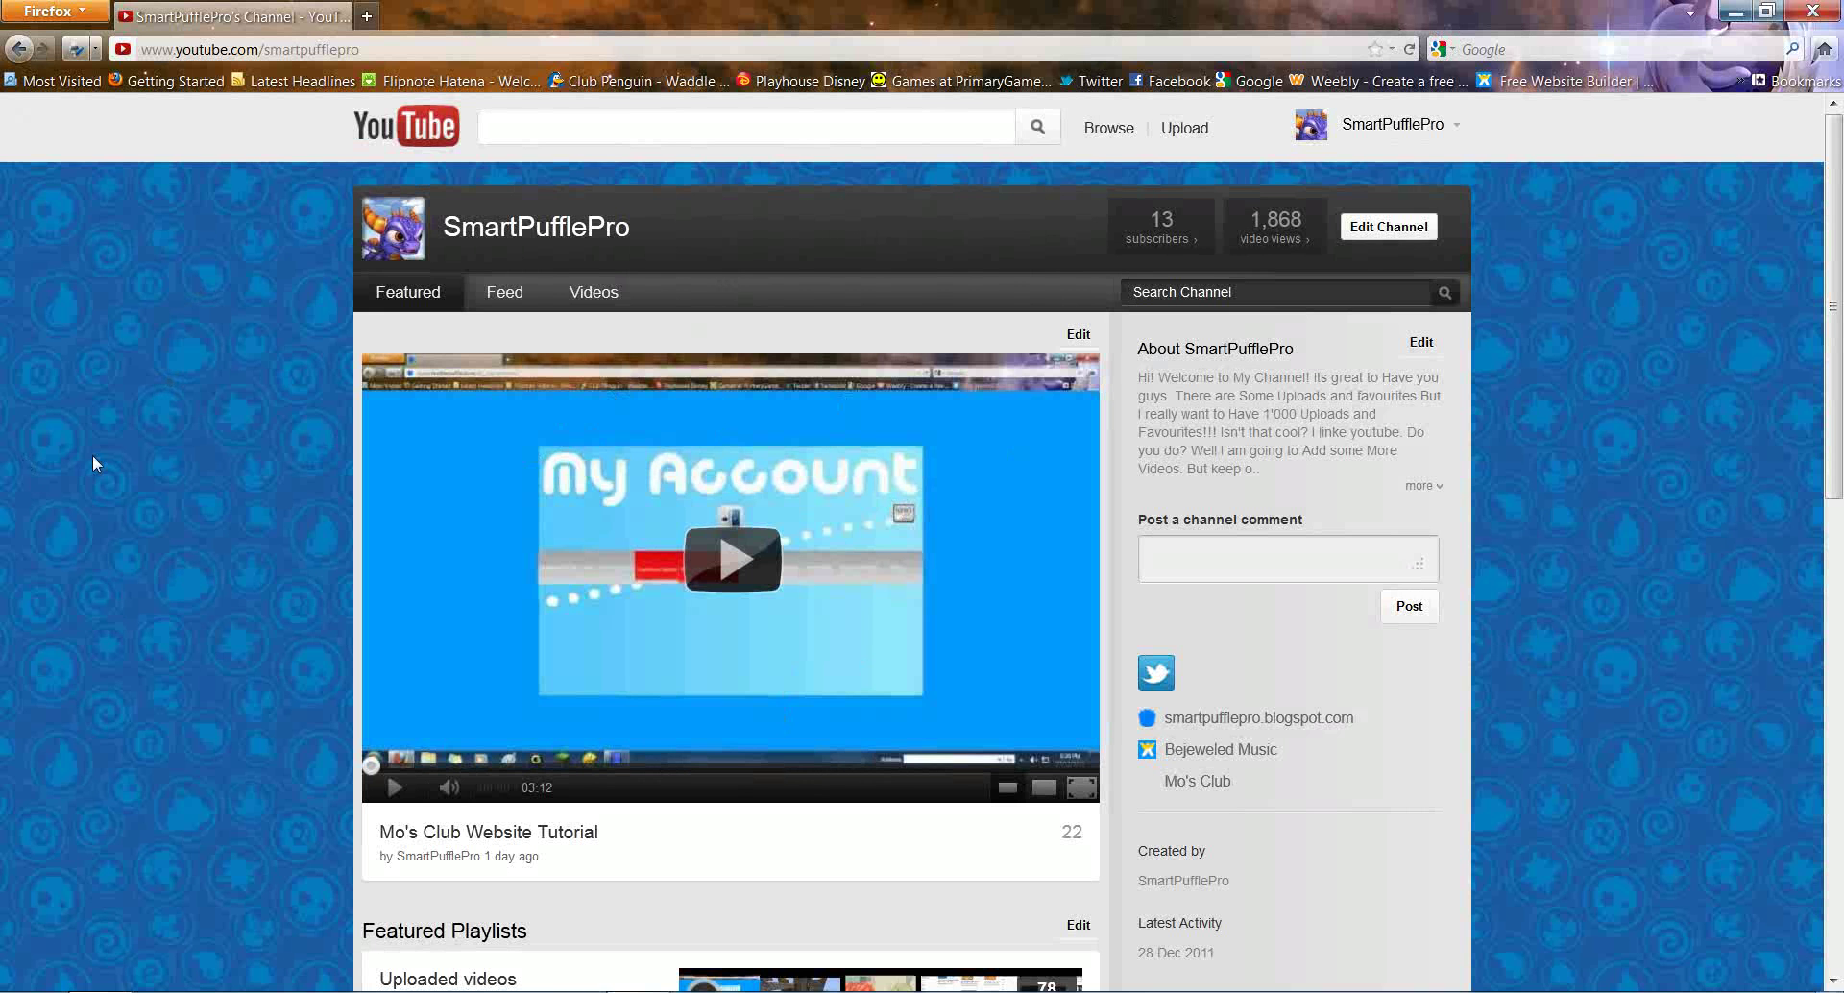
# - Open the Wix website builder from the bookmark, go to My Account and start creating a new site
pyautogui.click(1563, 83)
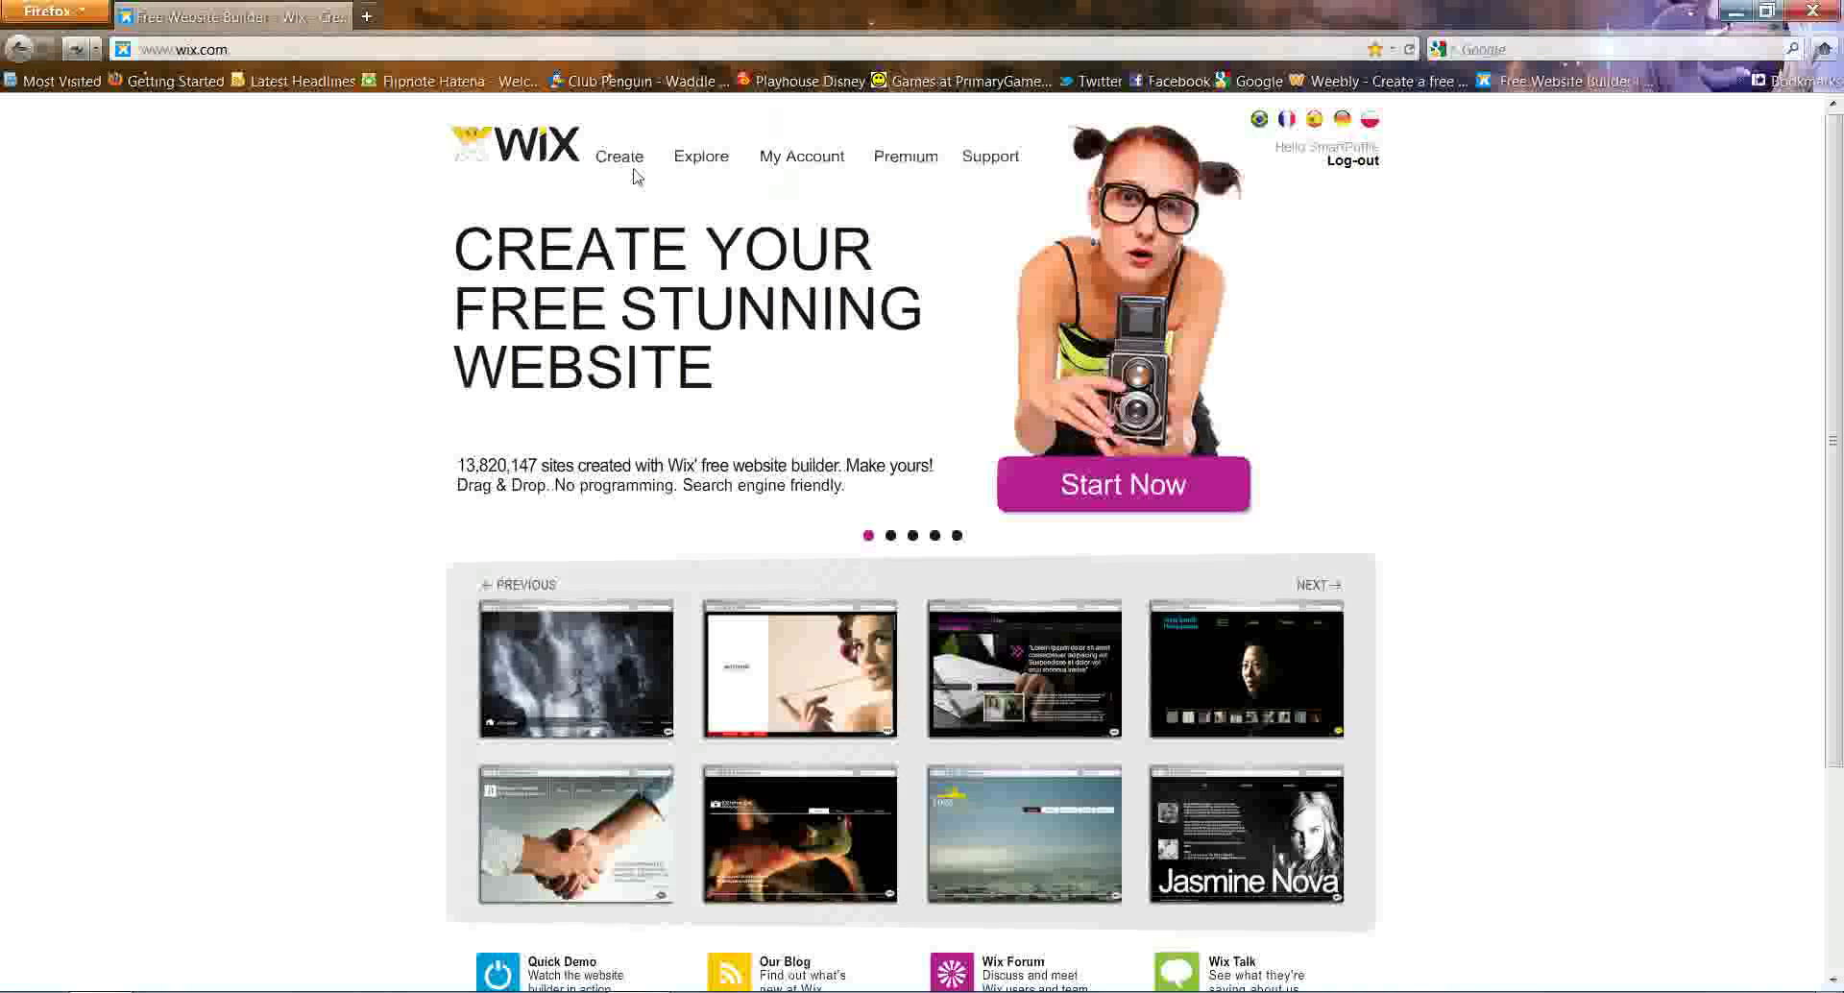
pyautogui.click(823, 163)
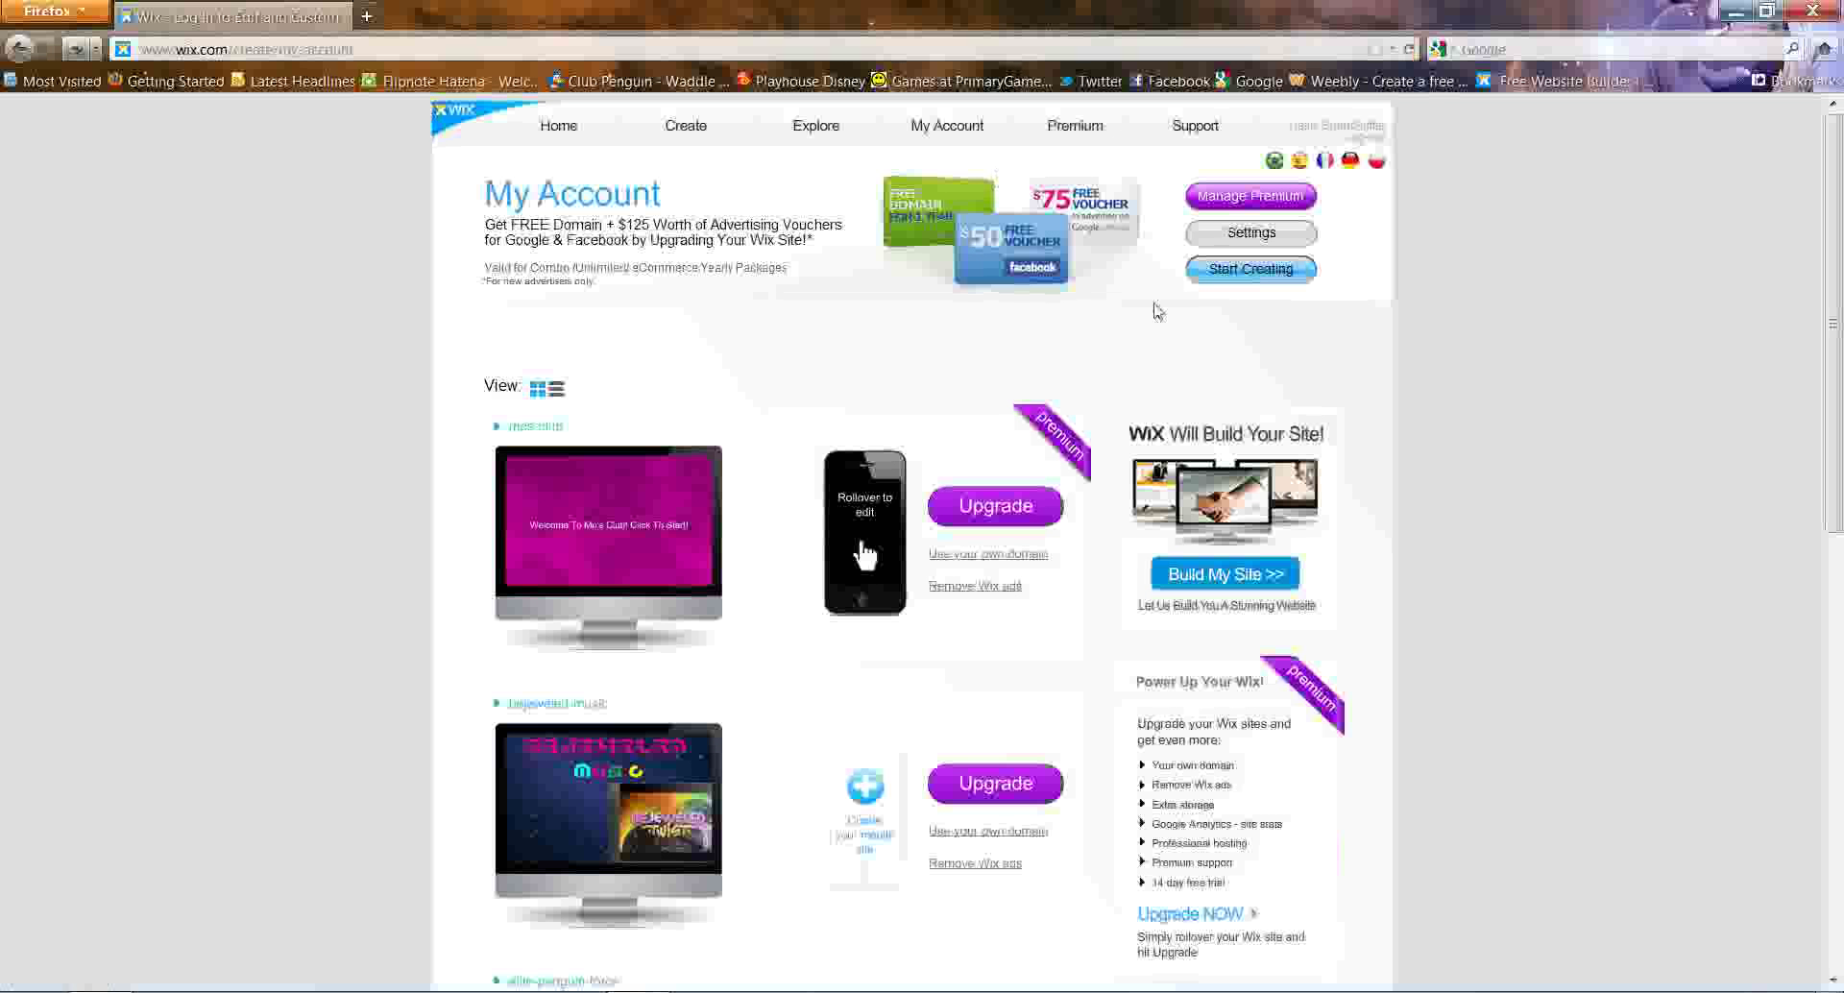
pyautogui.click(1249, 270)
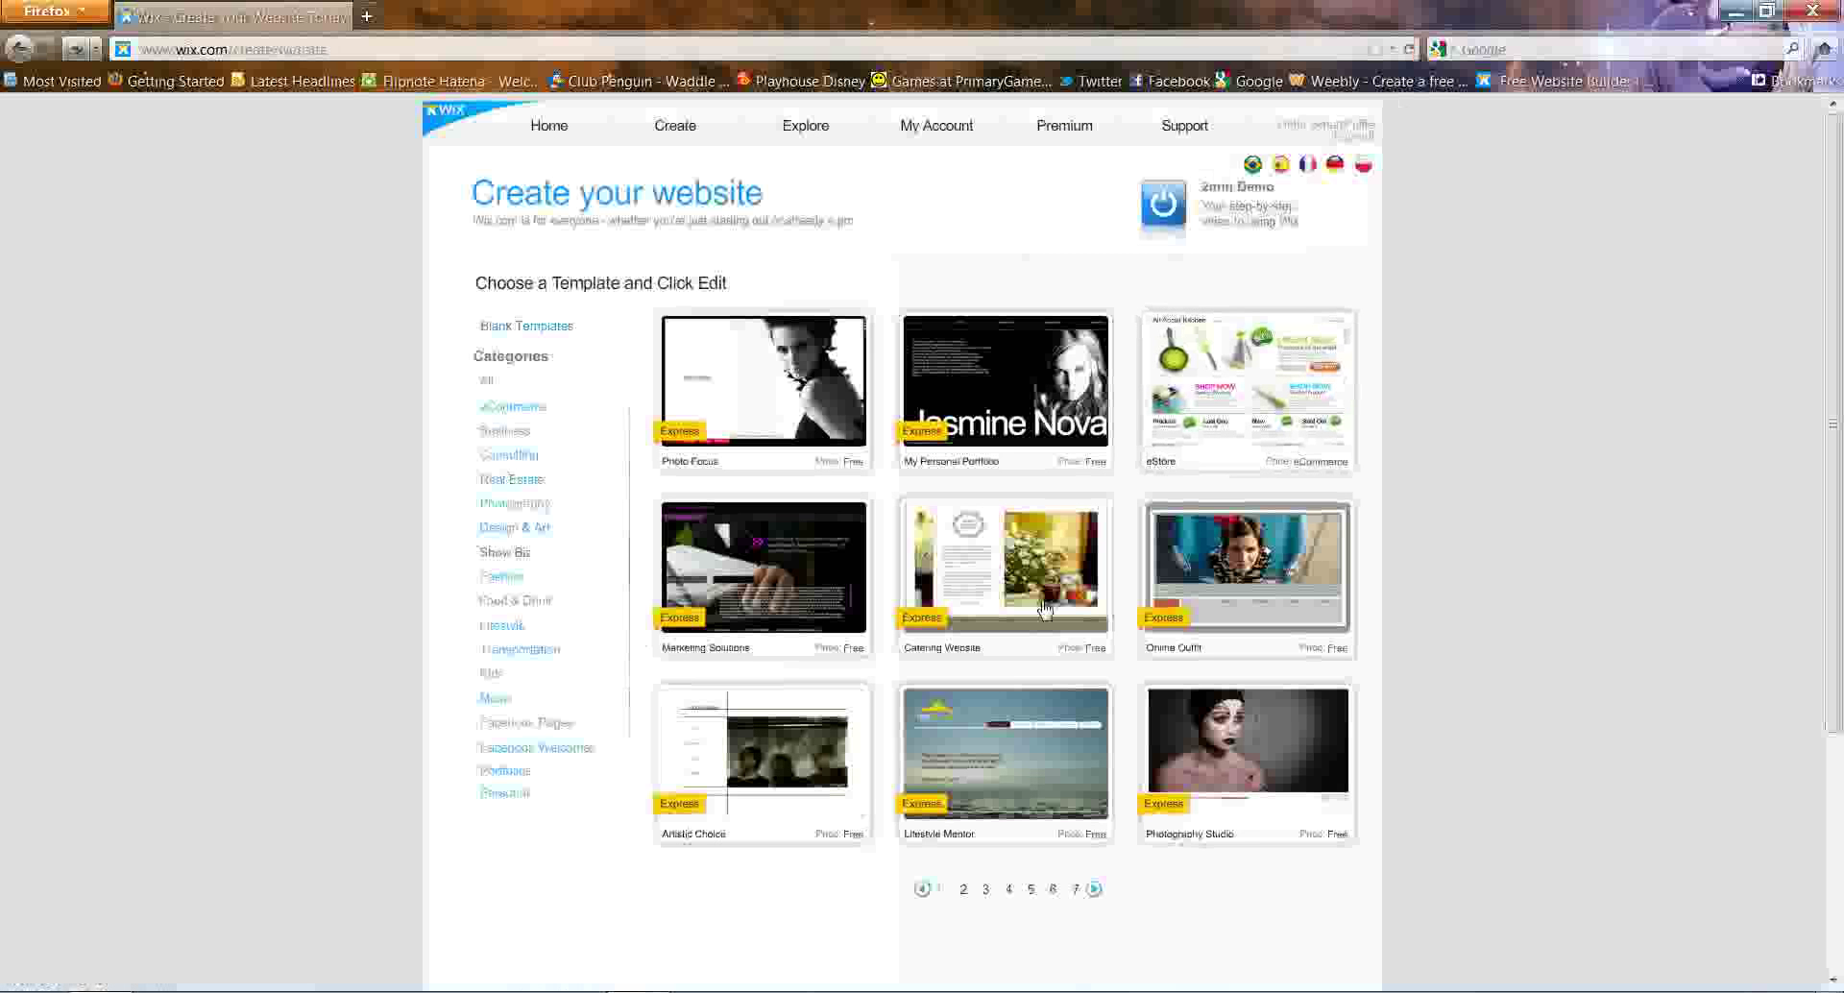
# - Filter the gallery to Blank Templates and open the plain Blank Template in the editor
pyautogui.moveTo(1021, 634)
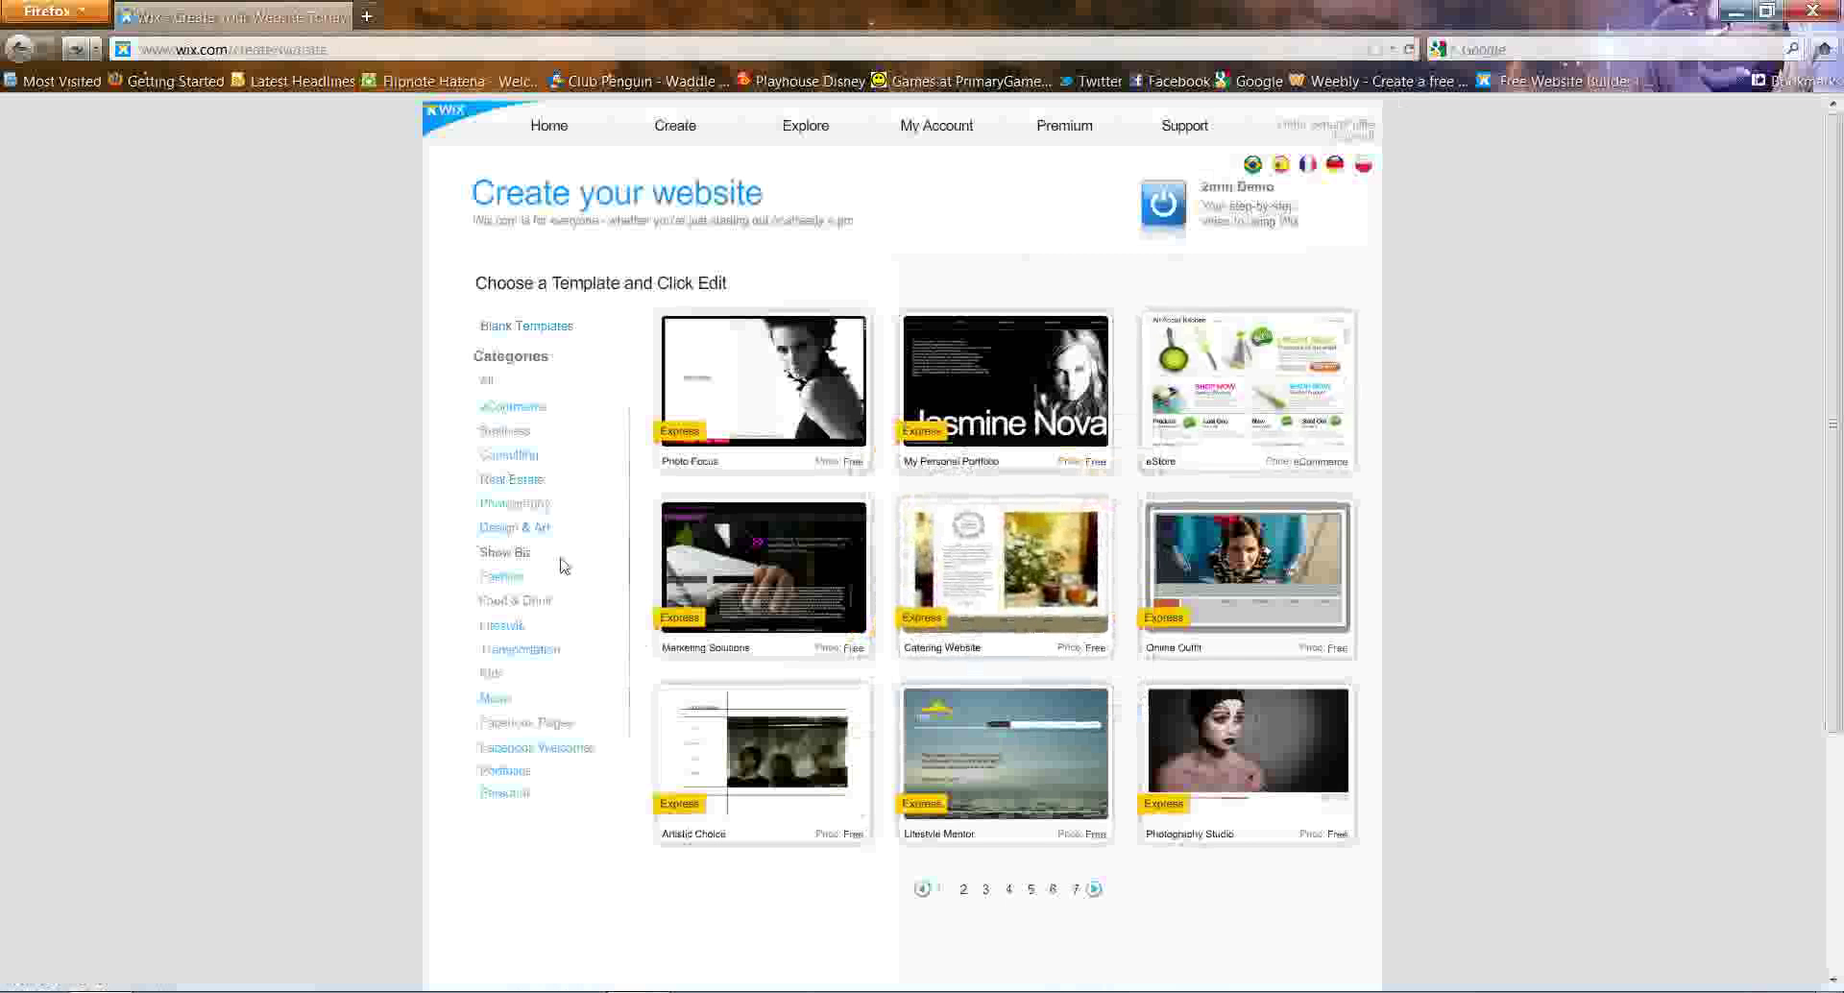
pyautogui.click(543, 332)
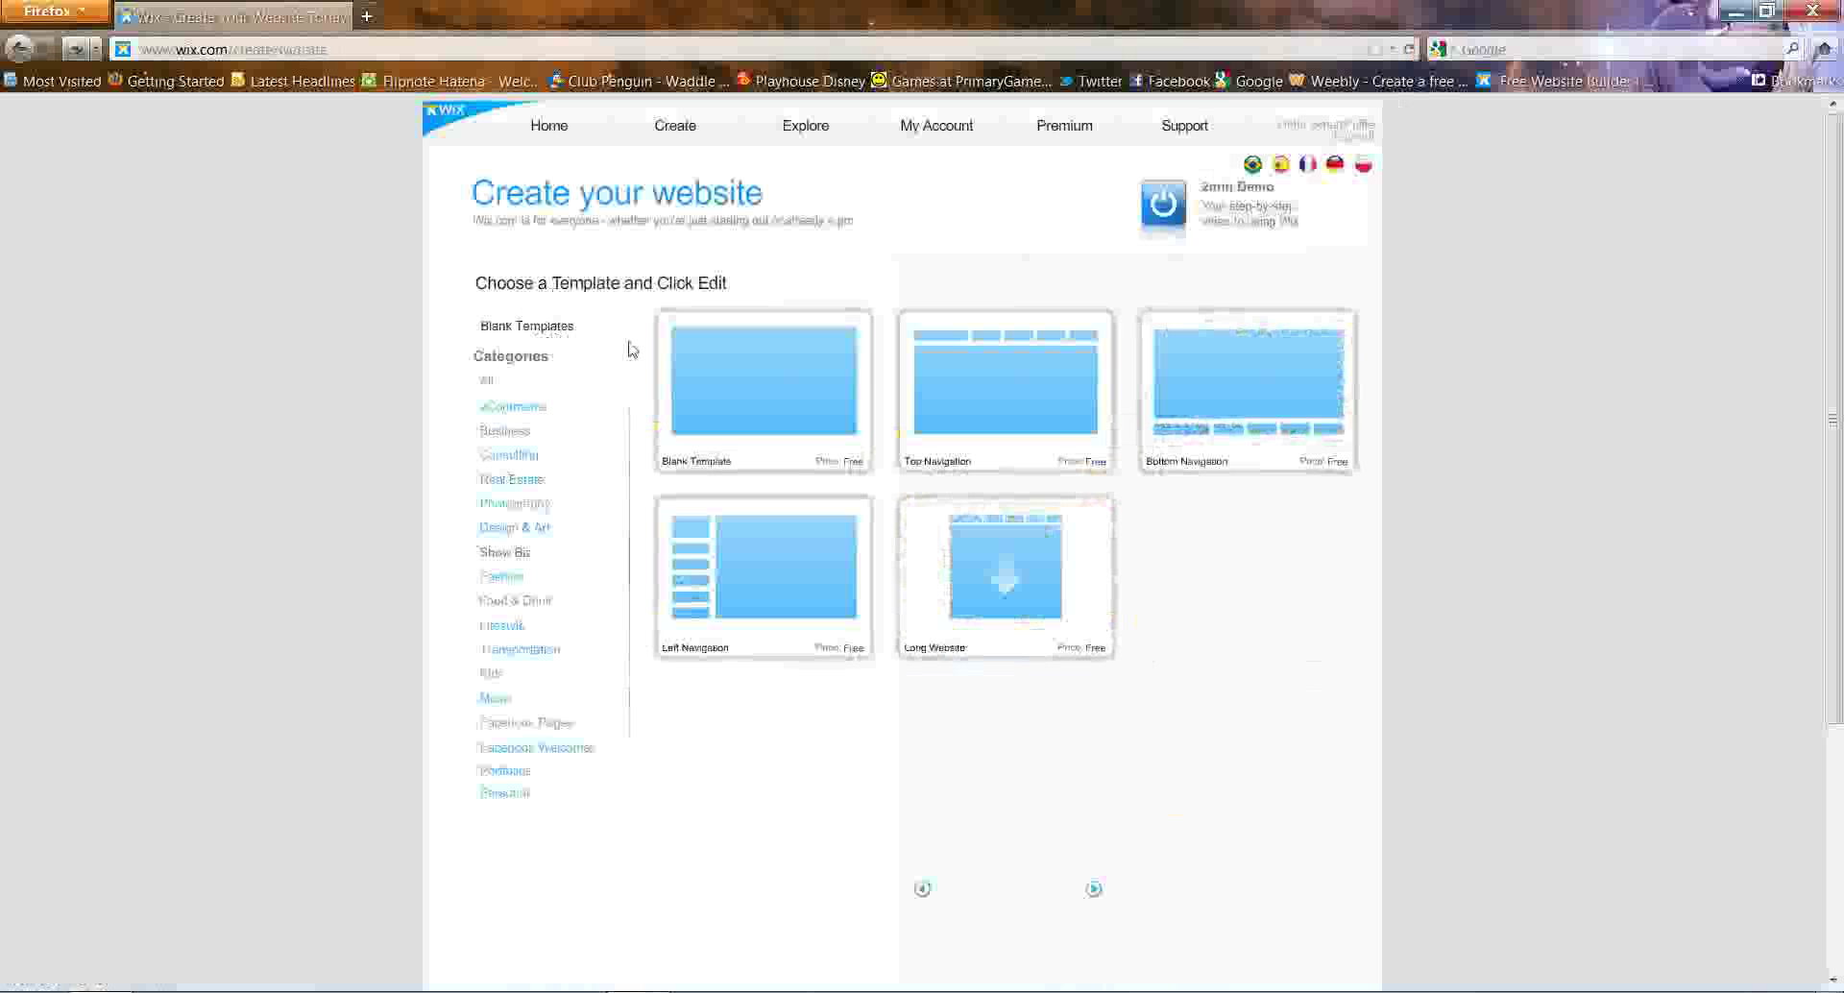
pyautogui.moveTo(706, 363)
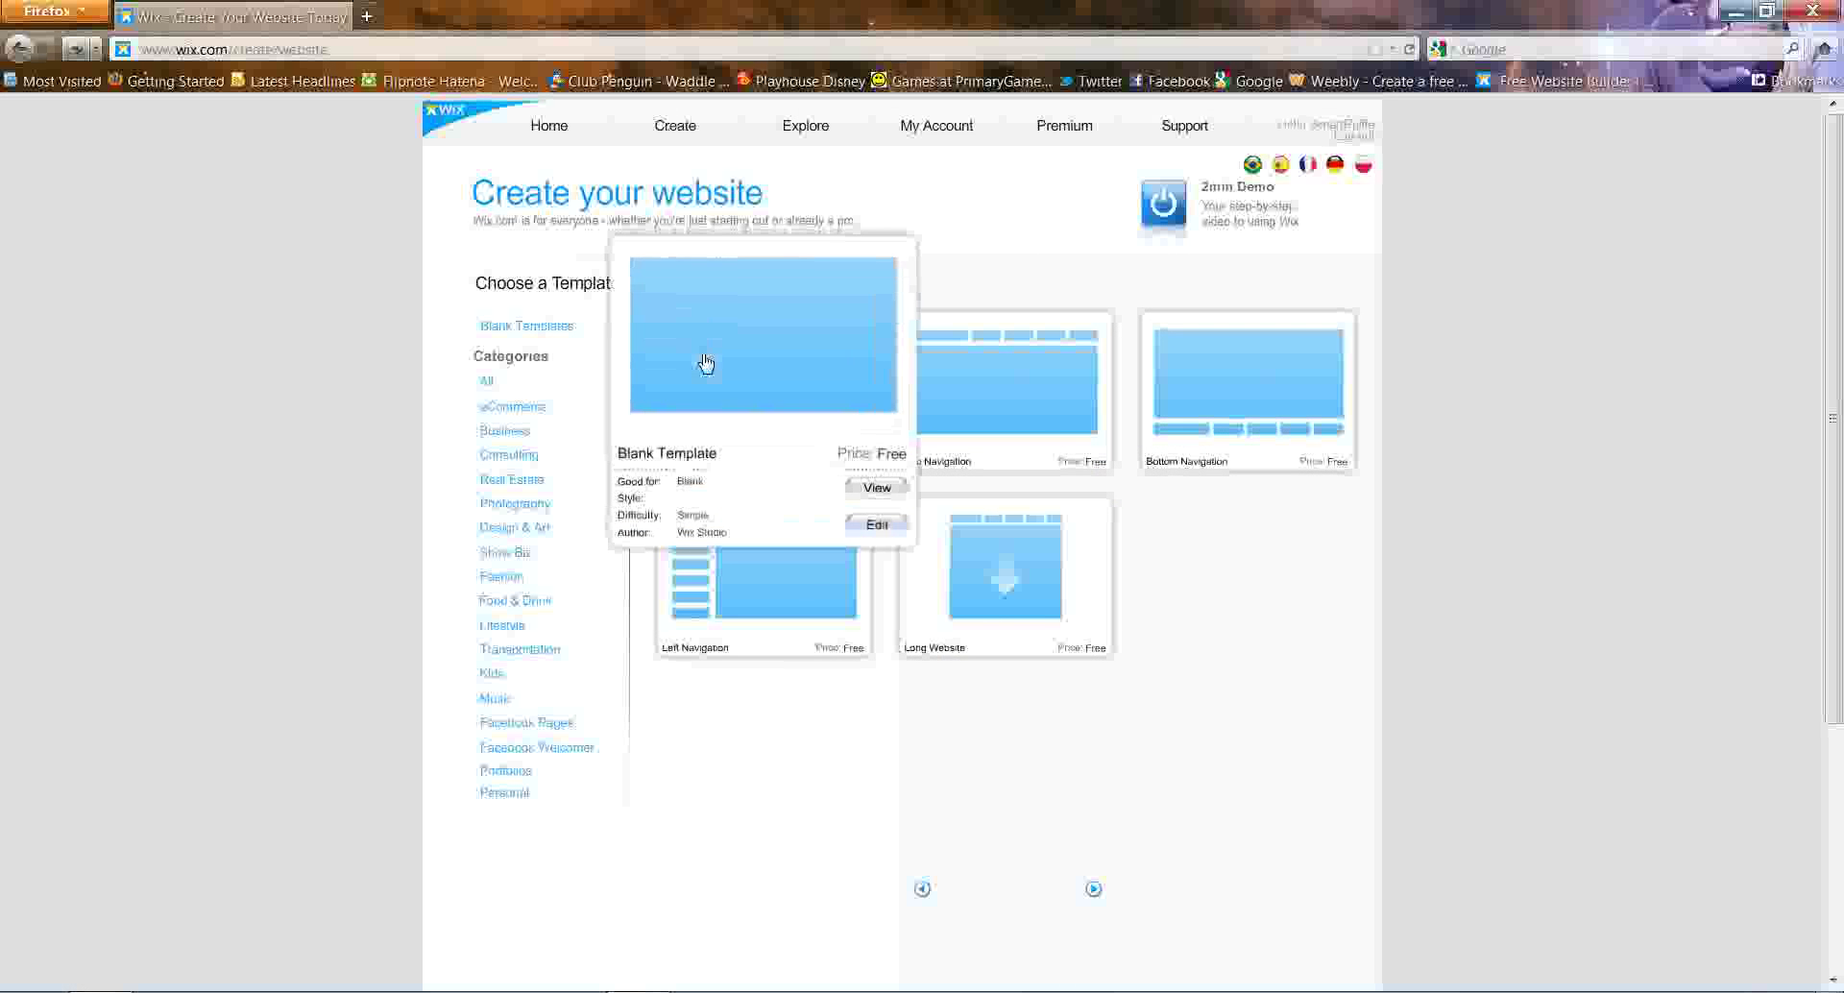
pyautogui.click(874, 524)
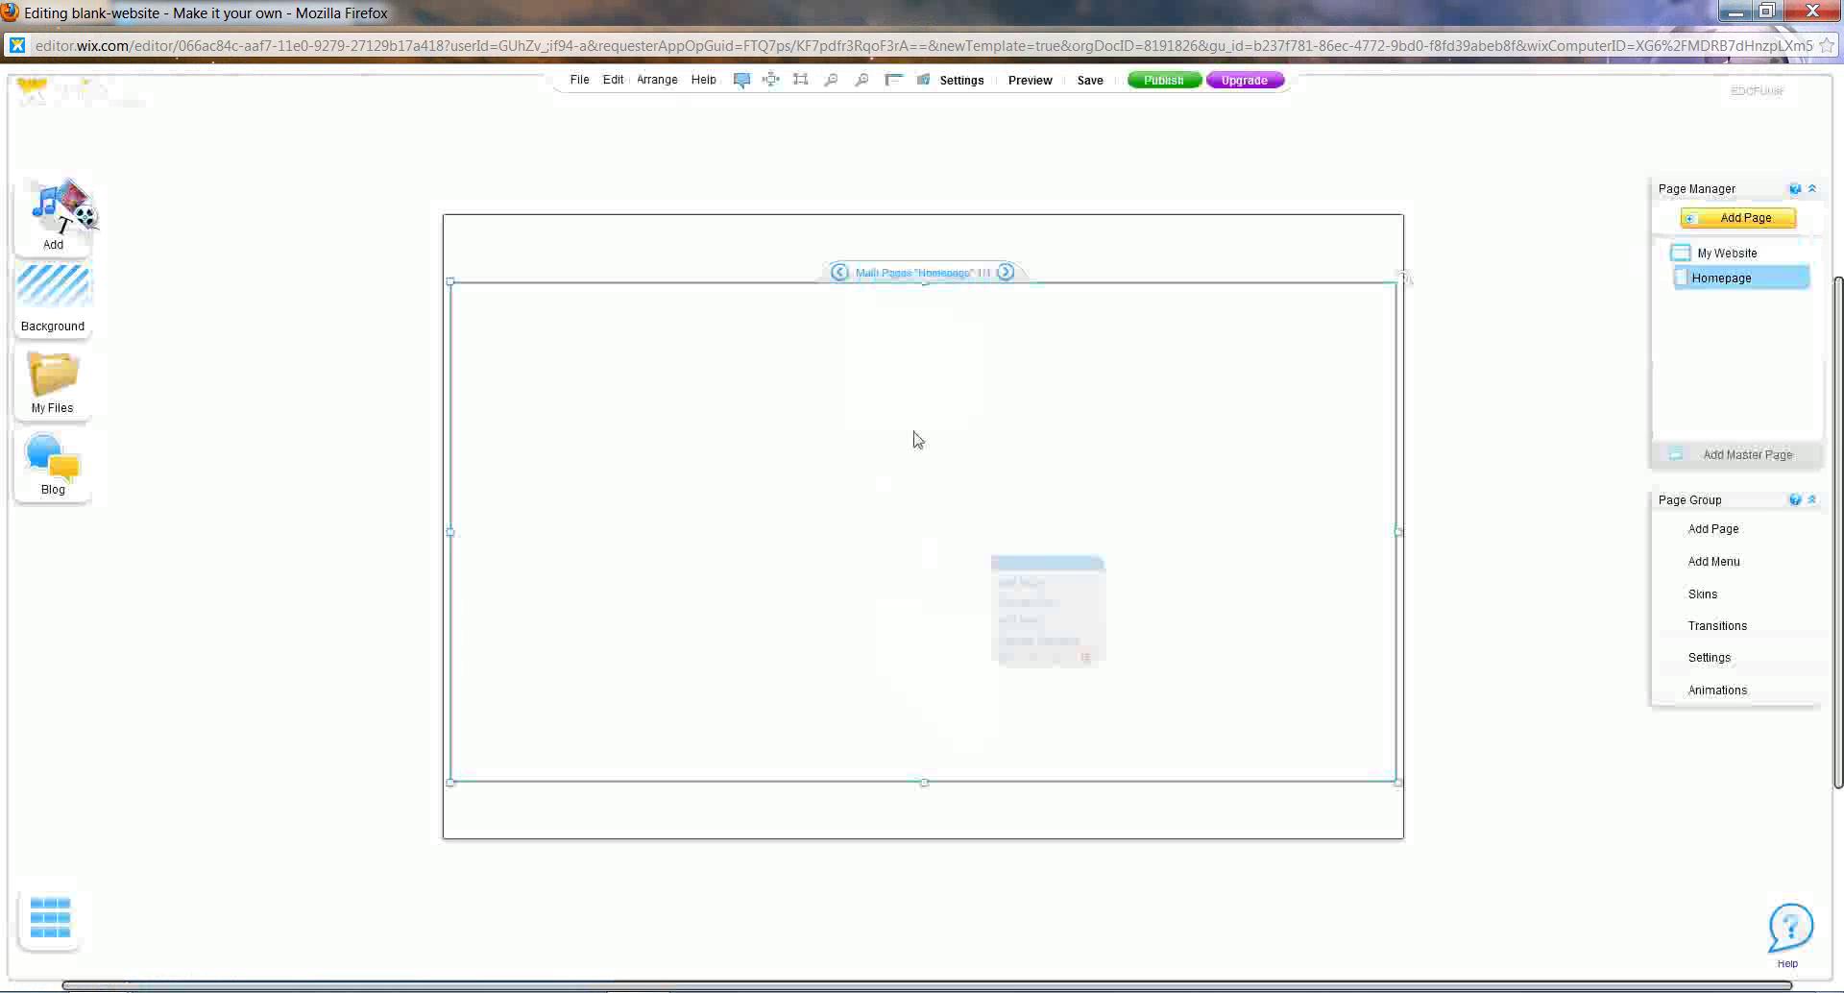
# - In Page Manager, rename the My Website master page to 'Home'
pyautogui.click(1800, 280)
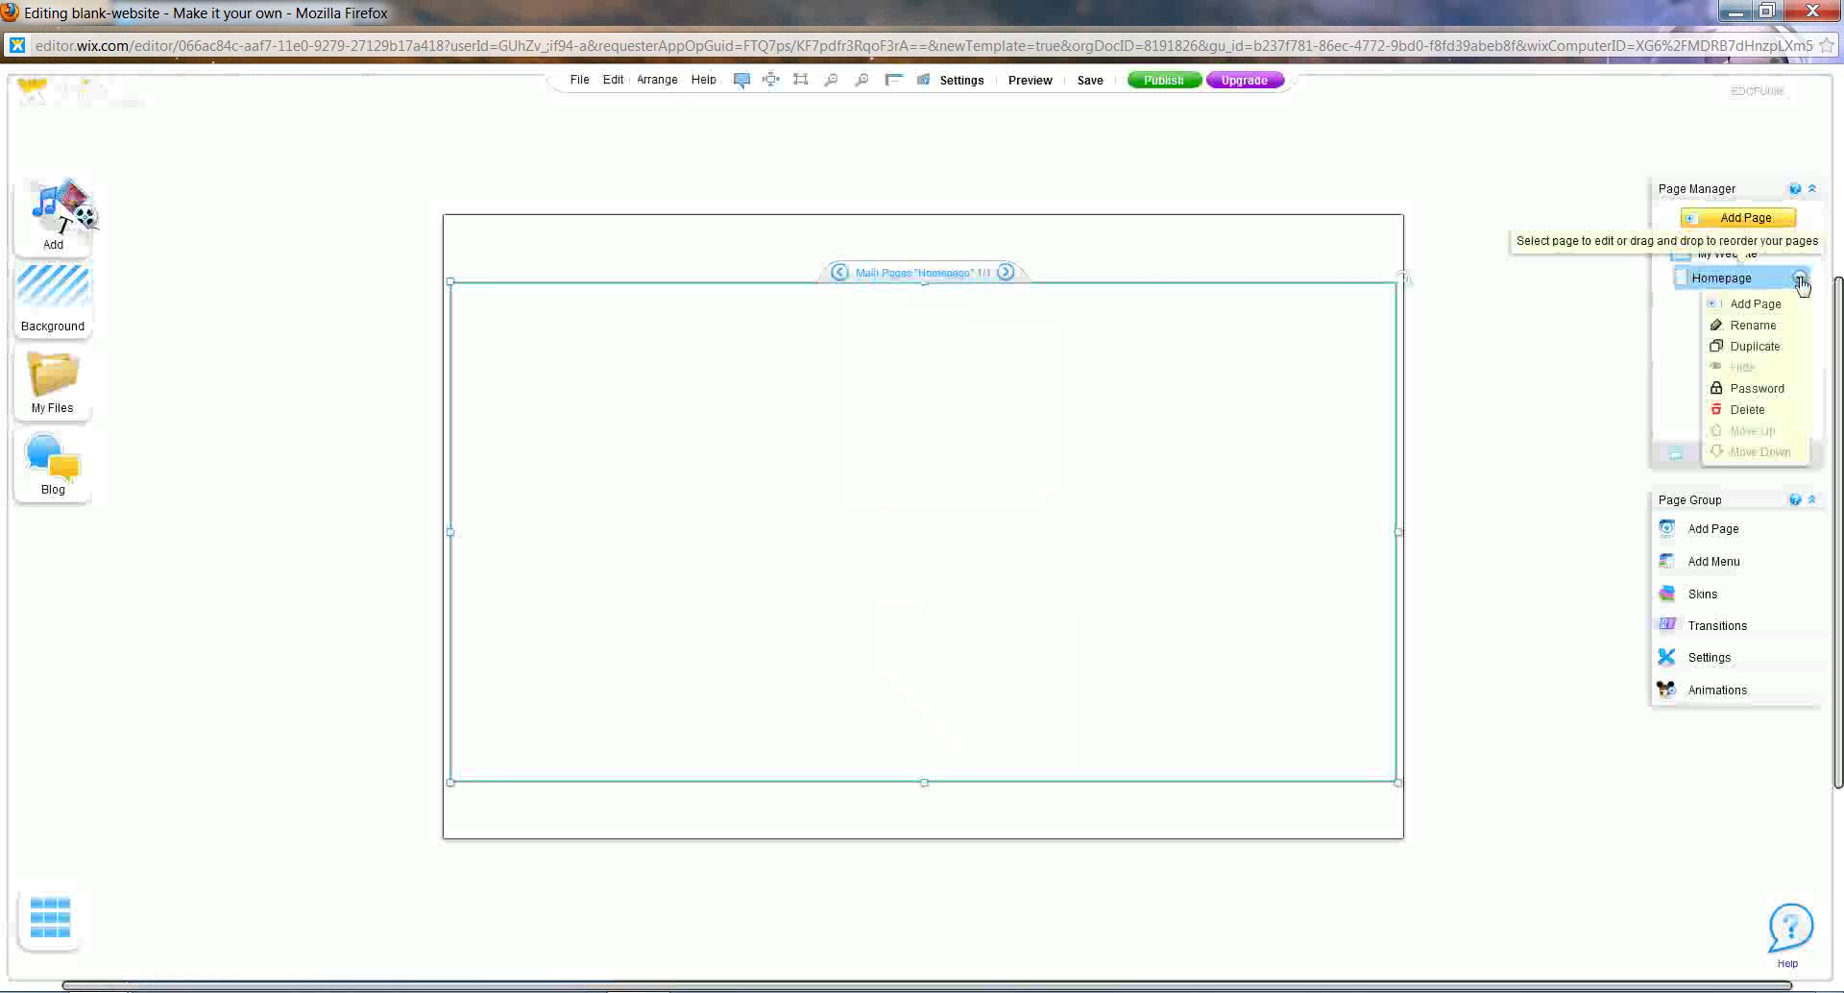
pyautogui.click(1725, 349)
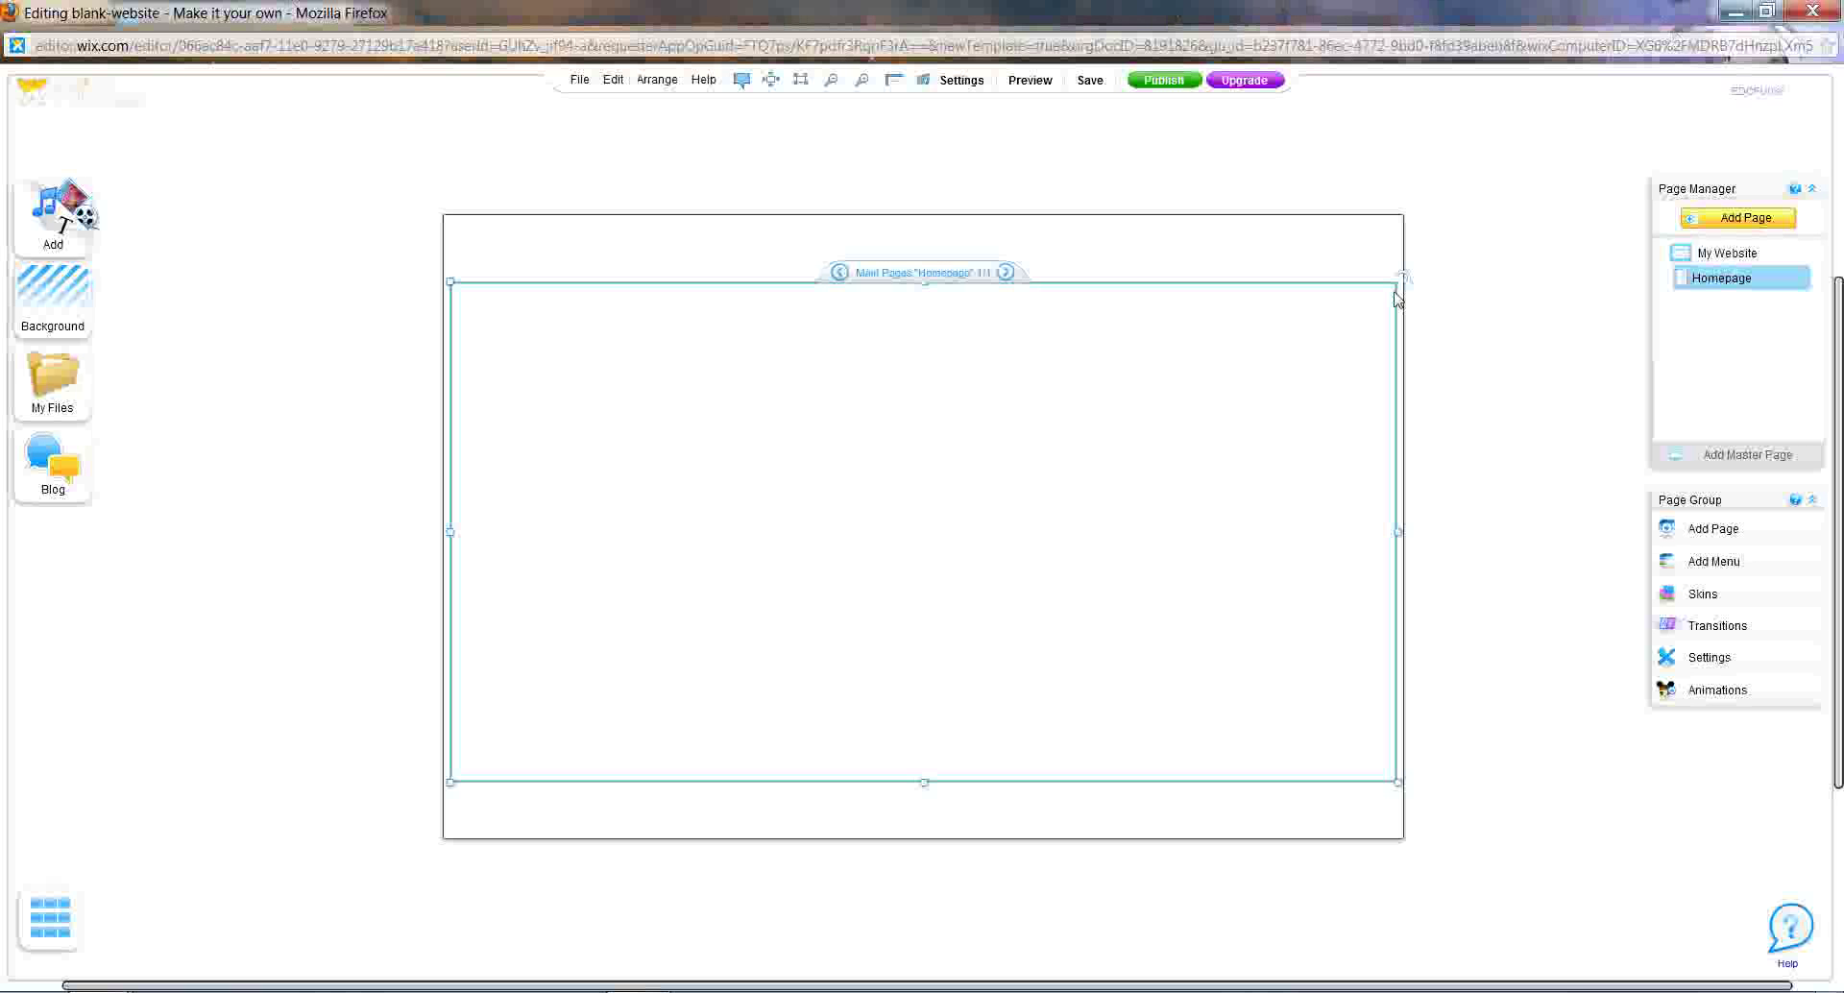
pyautogui.moveTo(65, 320)
pyautogui.click(1800, 280)
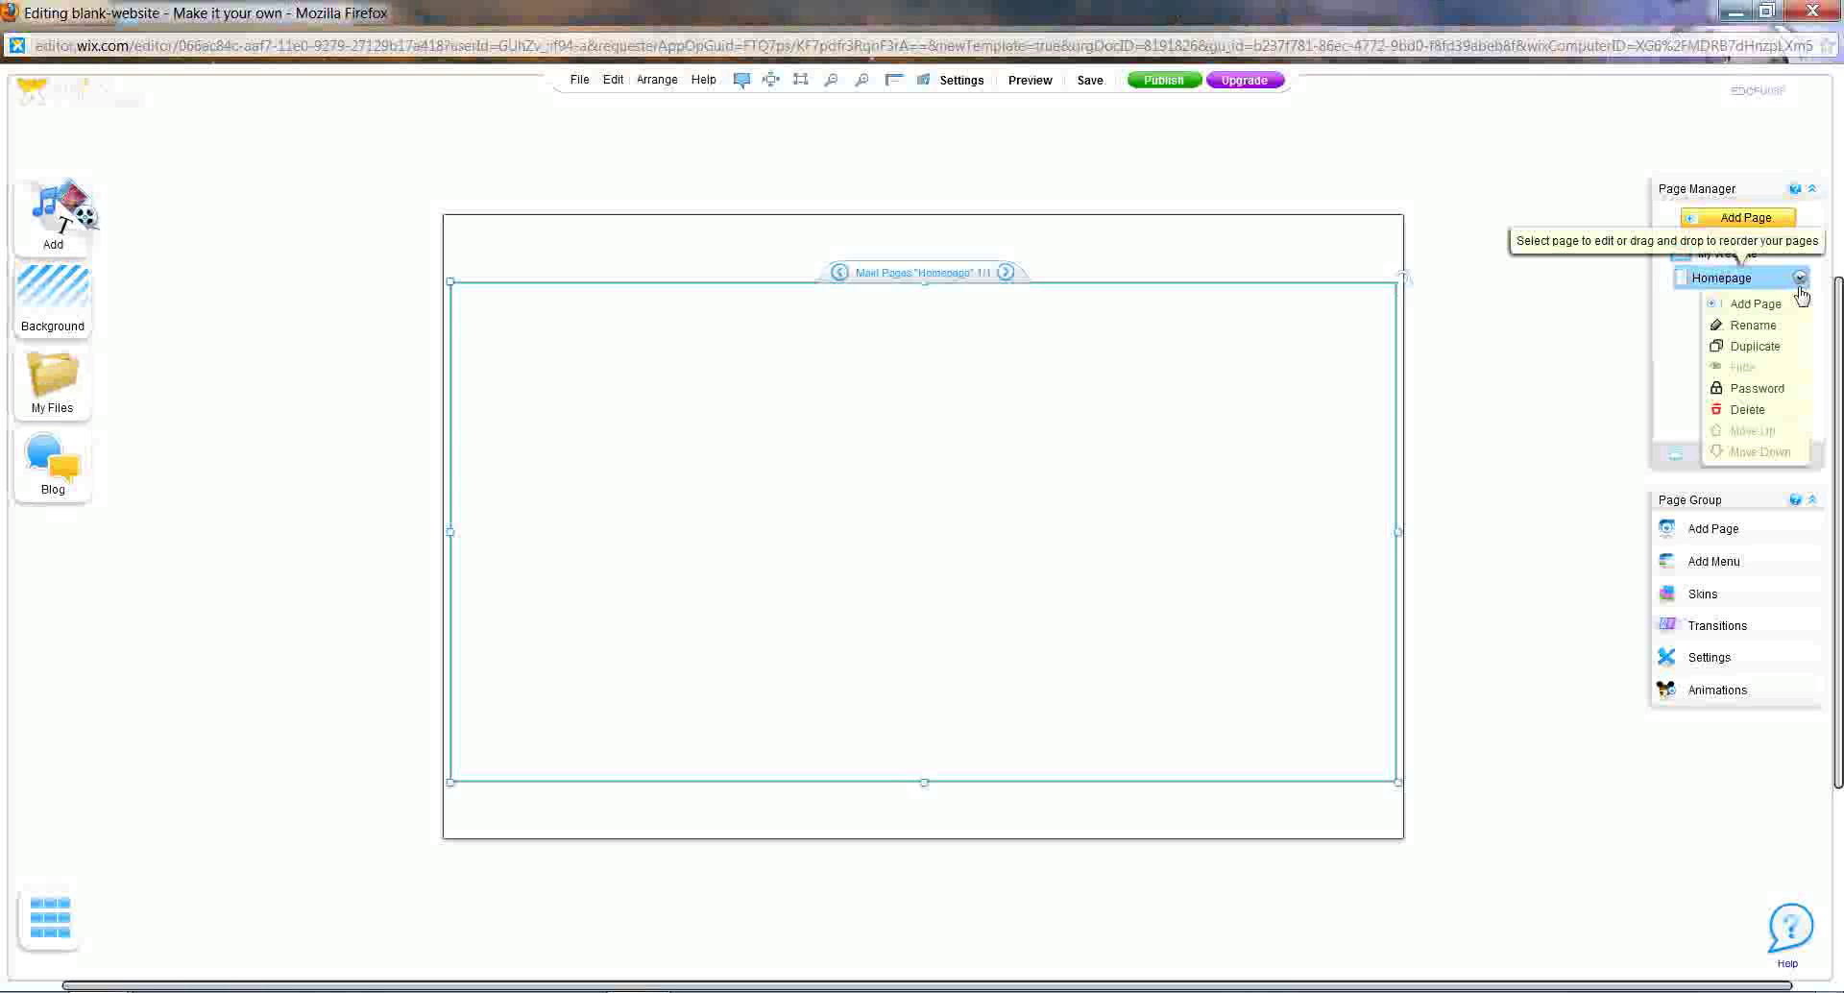
pyautogui.click(1531, 511)
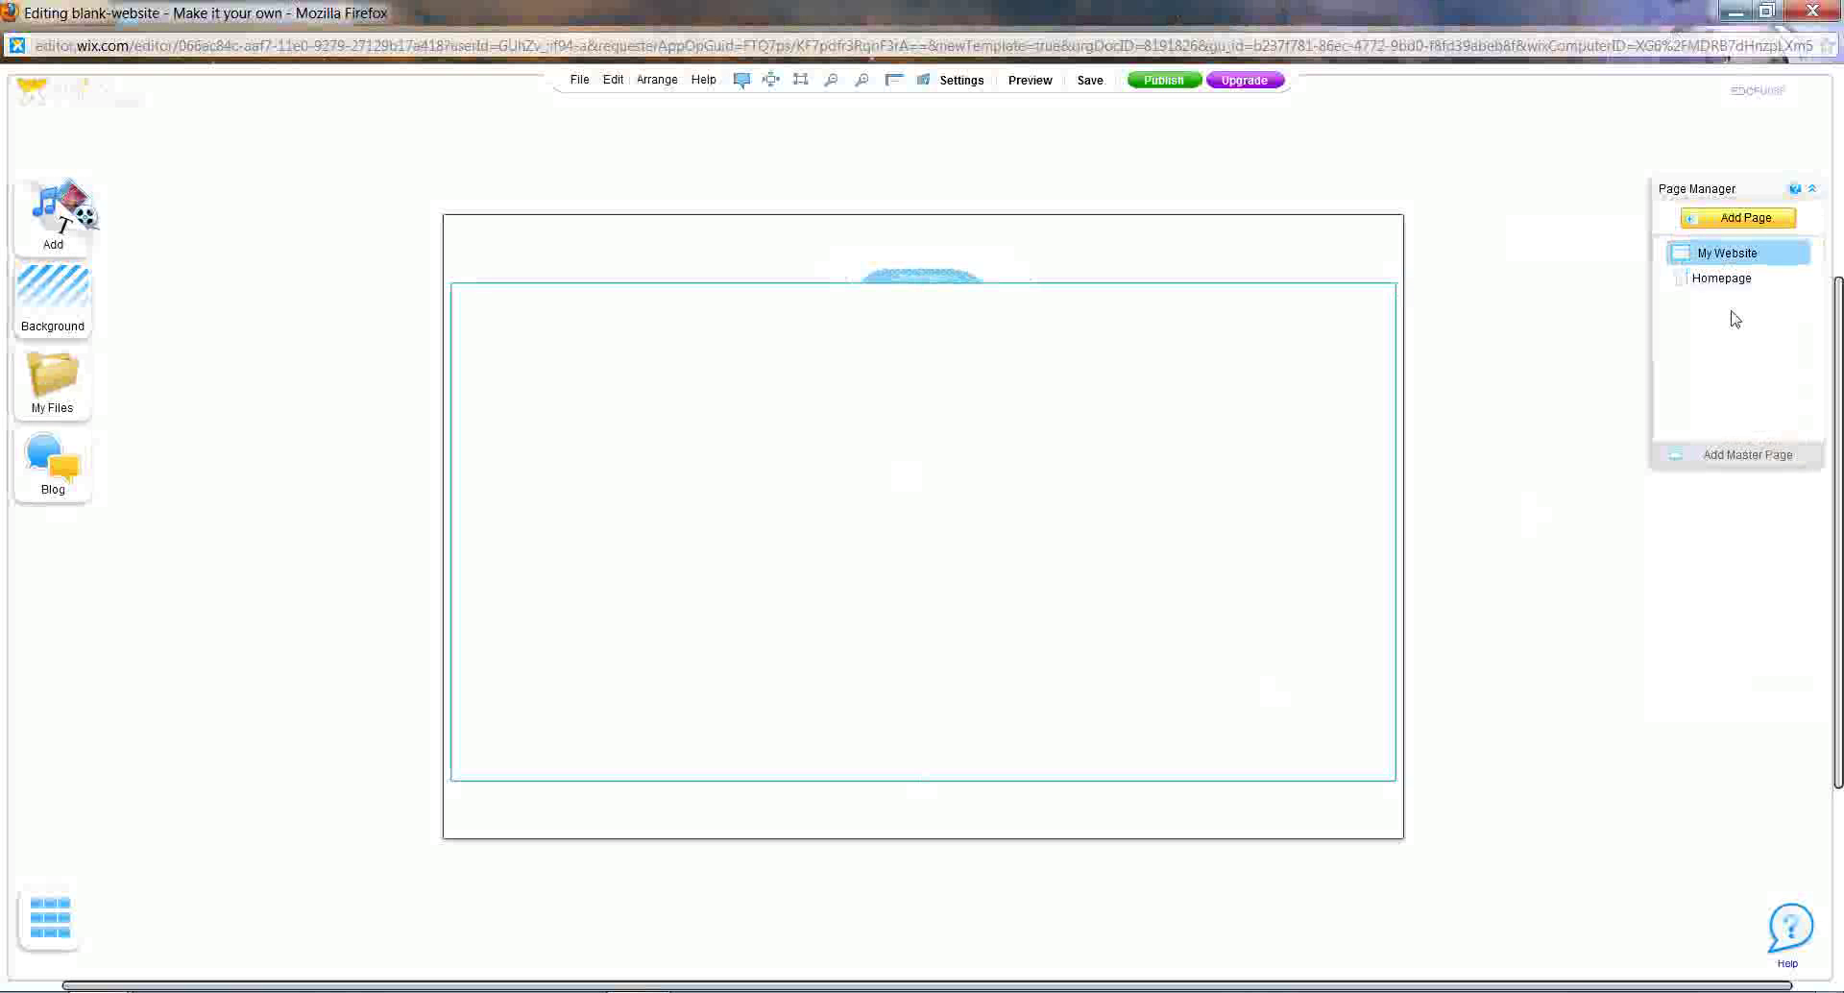
pyautogui.click(1802, 255)
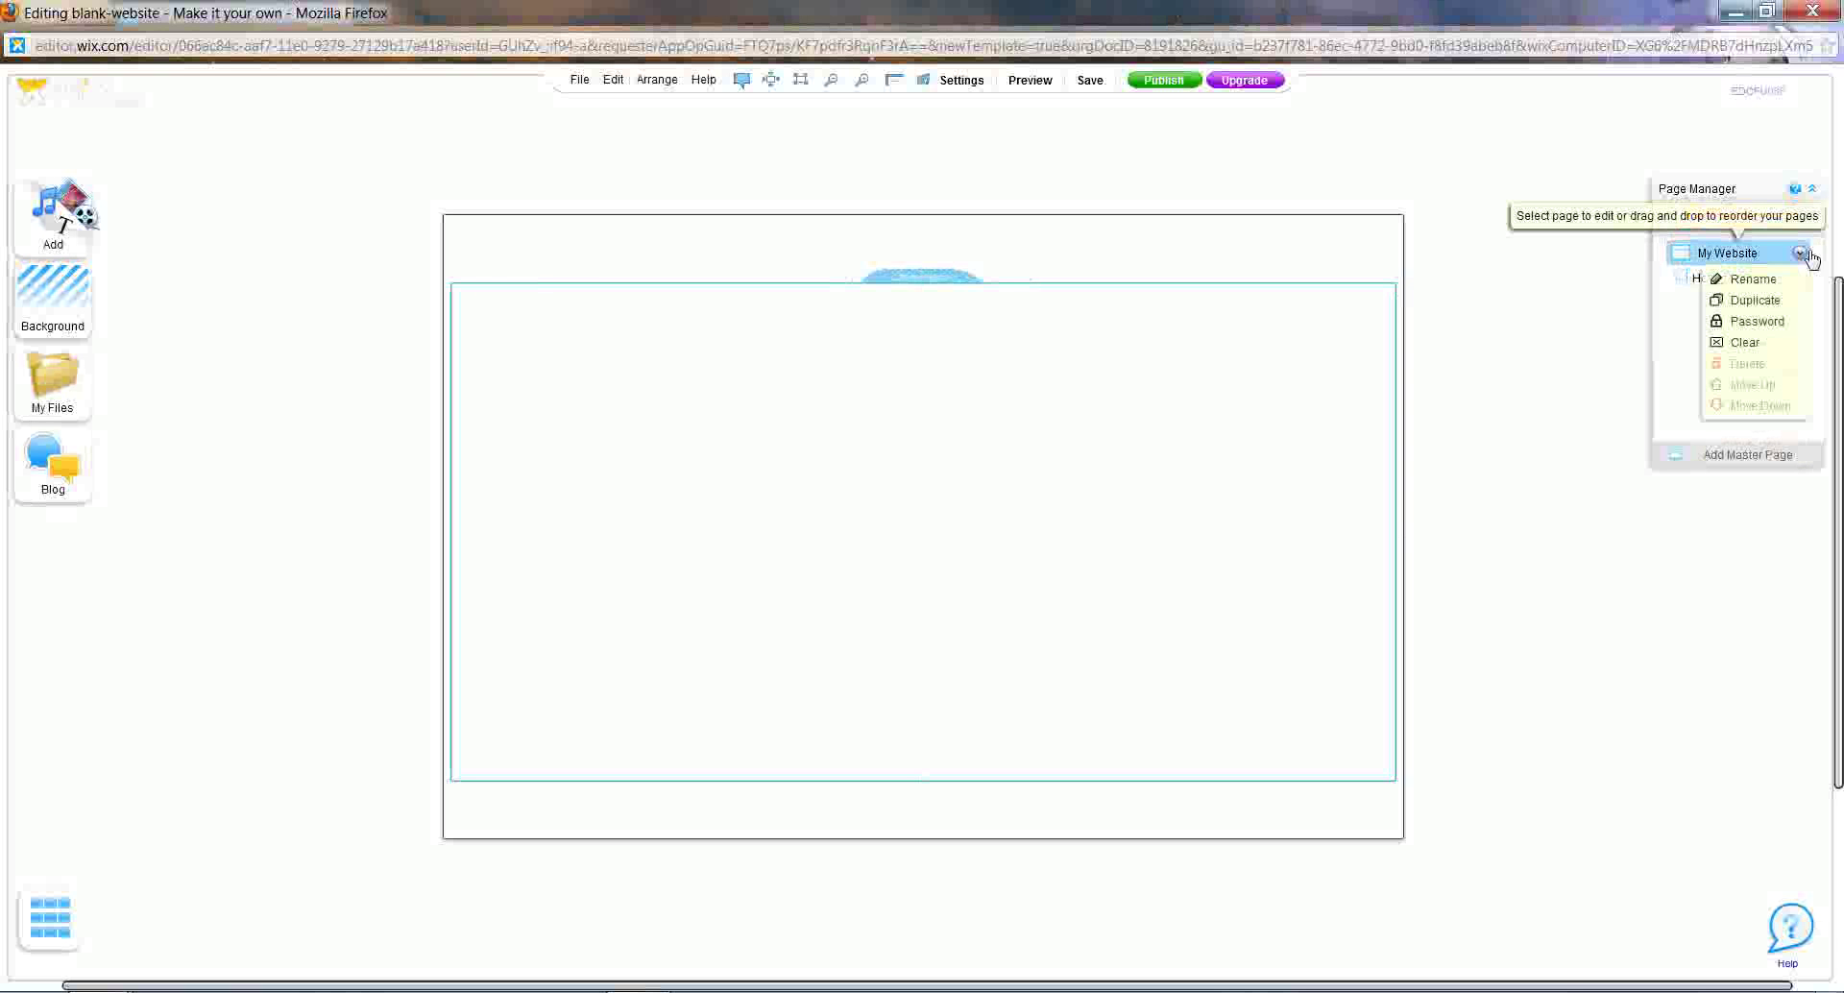
pyautogui.click(1754, 278)
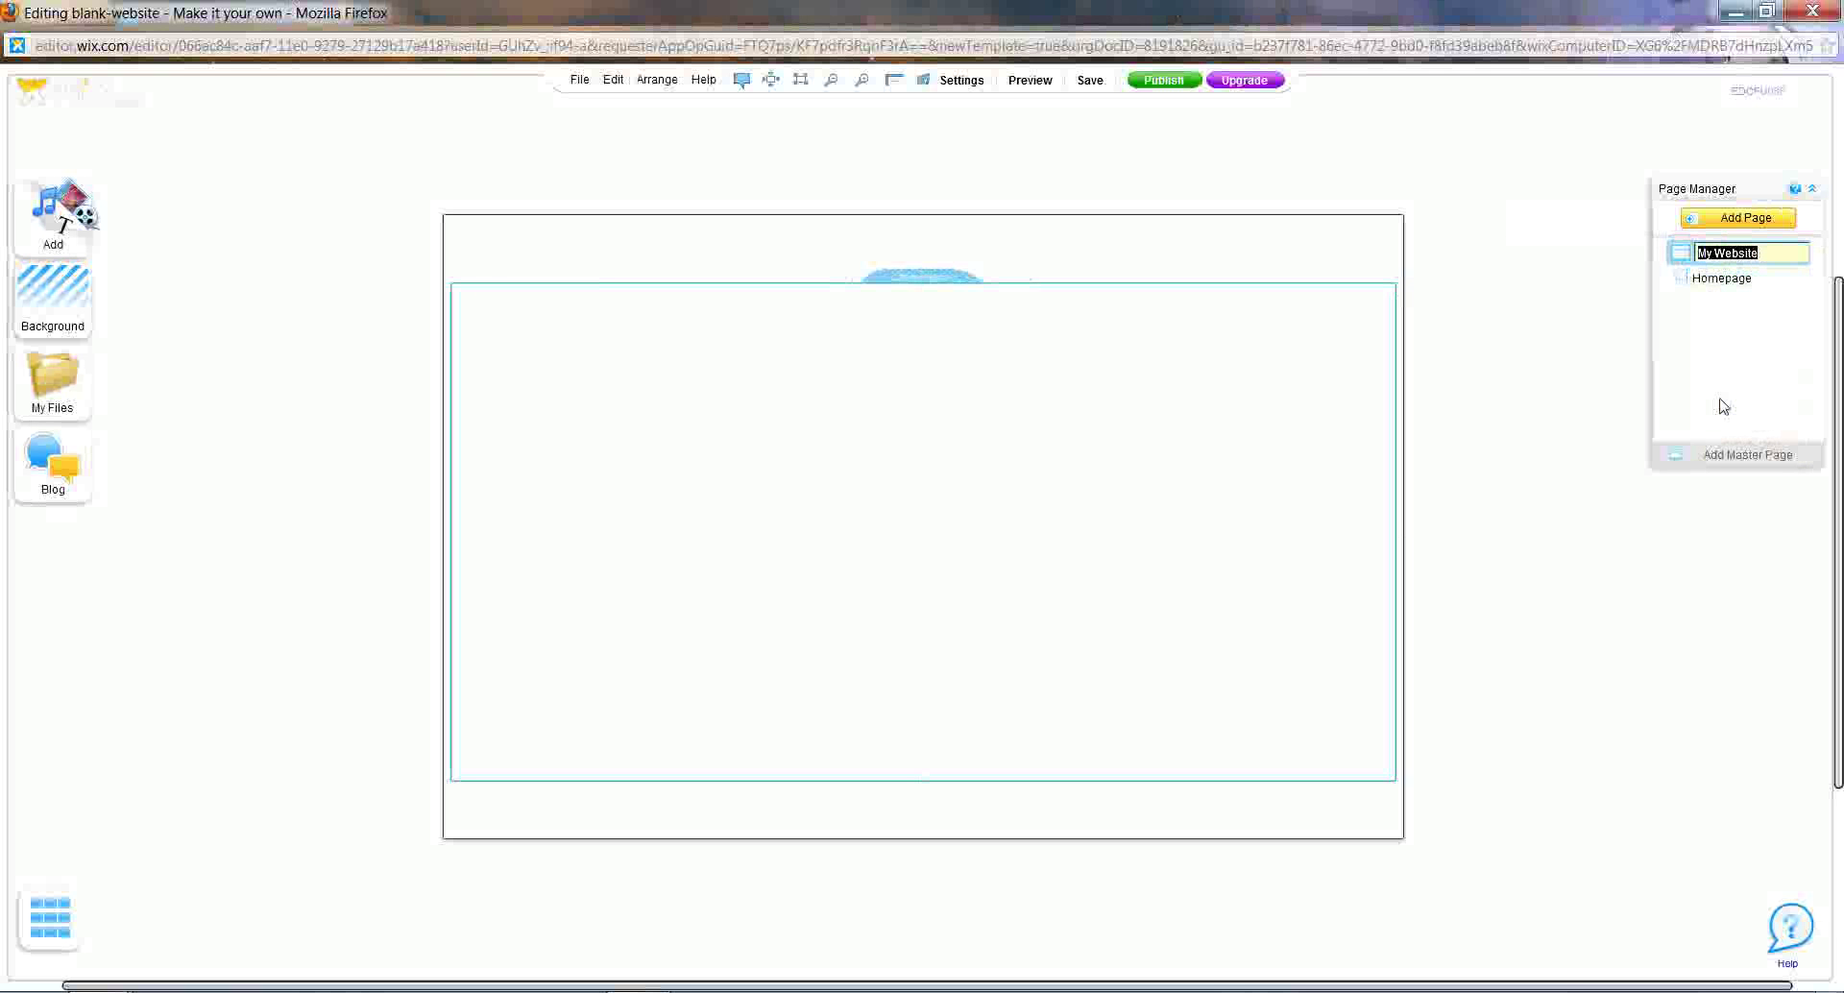
pyautogui.press('BackSpace')
pyautogui.write('Home')
pyautogui.press('Return')
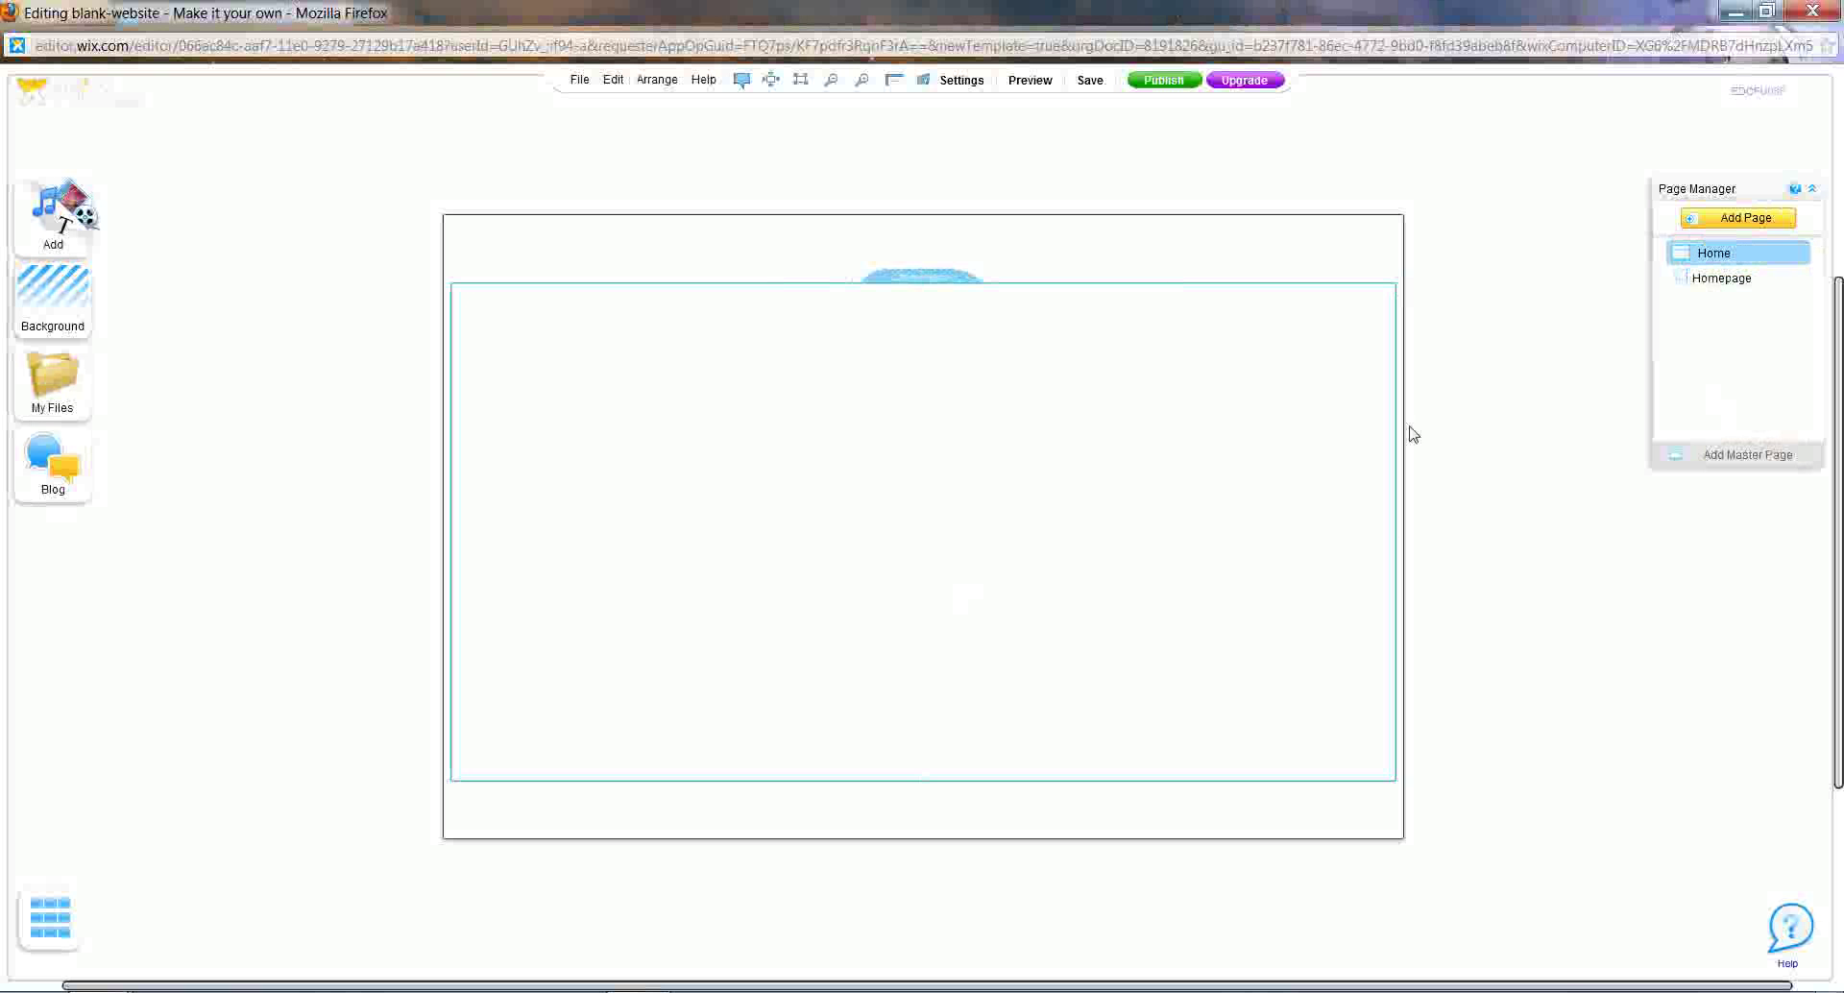
# - Rename the Home page again, this time to 'Website'
pyautogui.click(1800, 251)
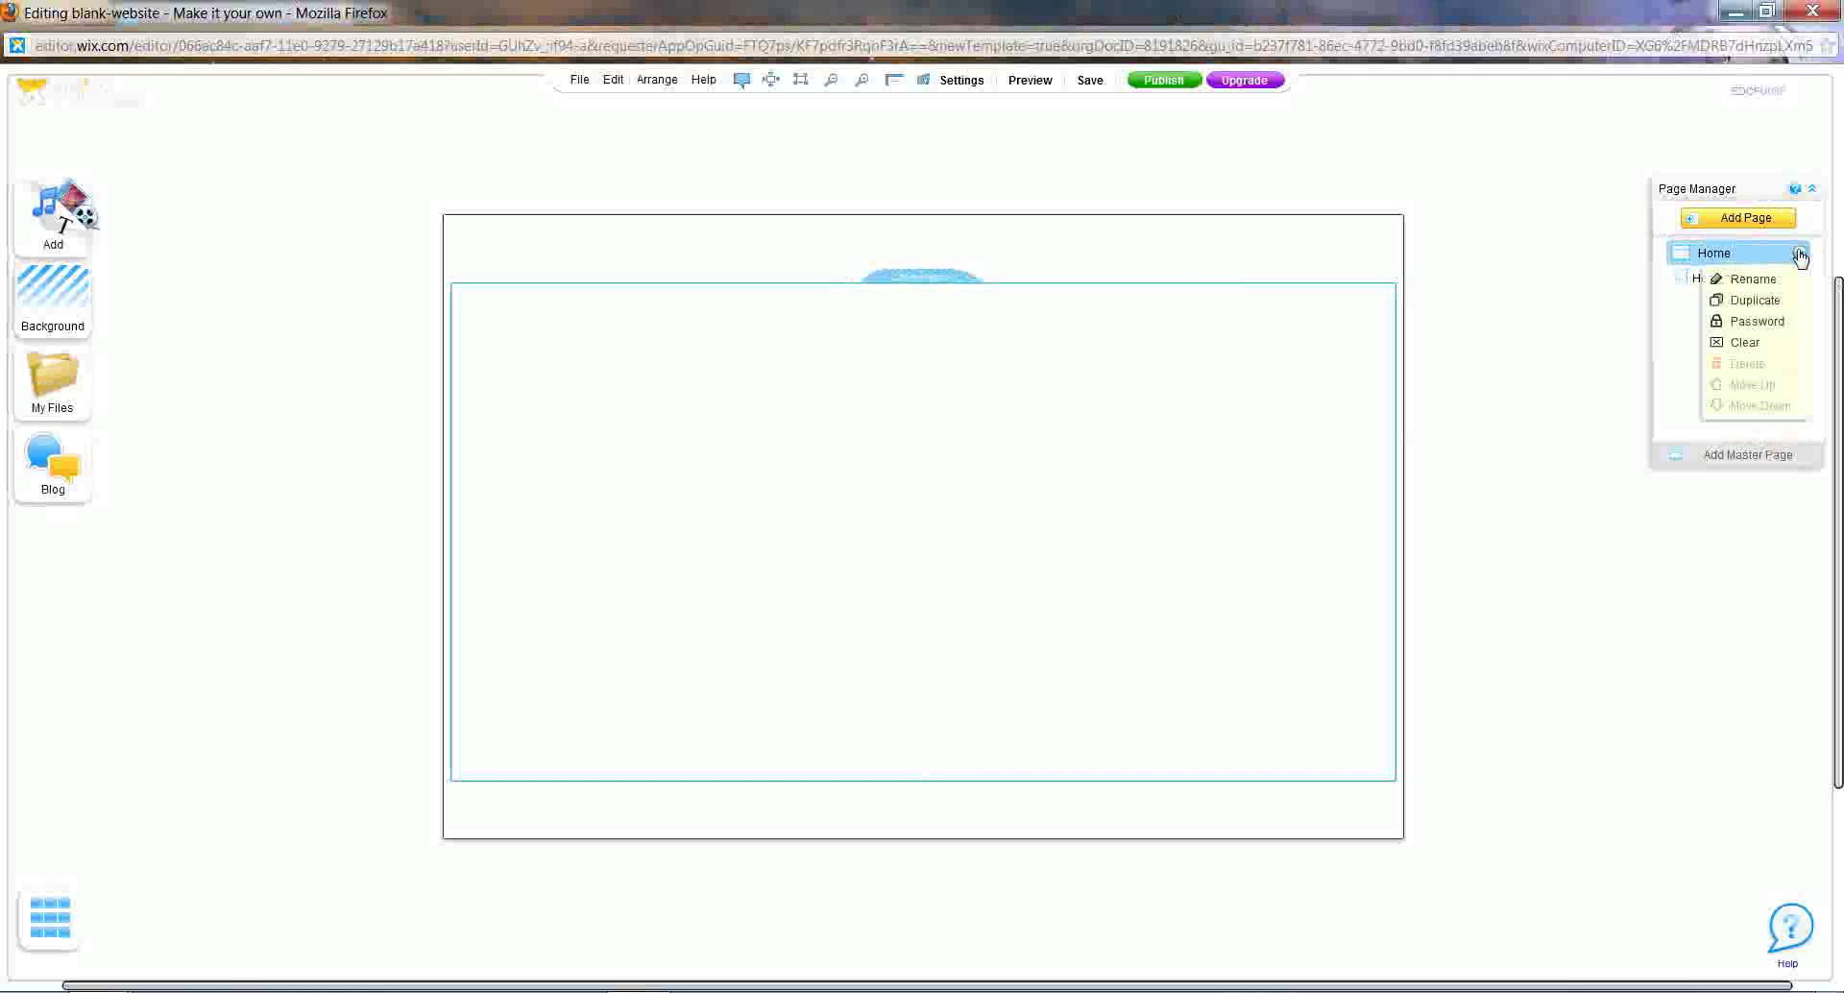
pyautogui.click(1749, 275)
pyautogui.press('BackSpace')
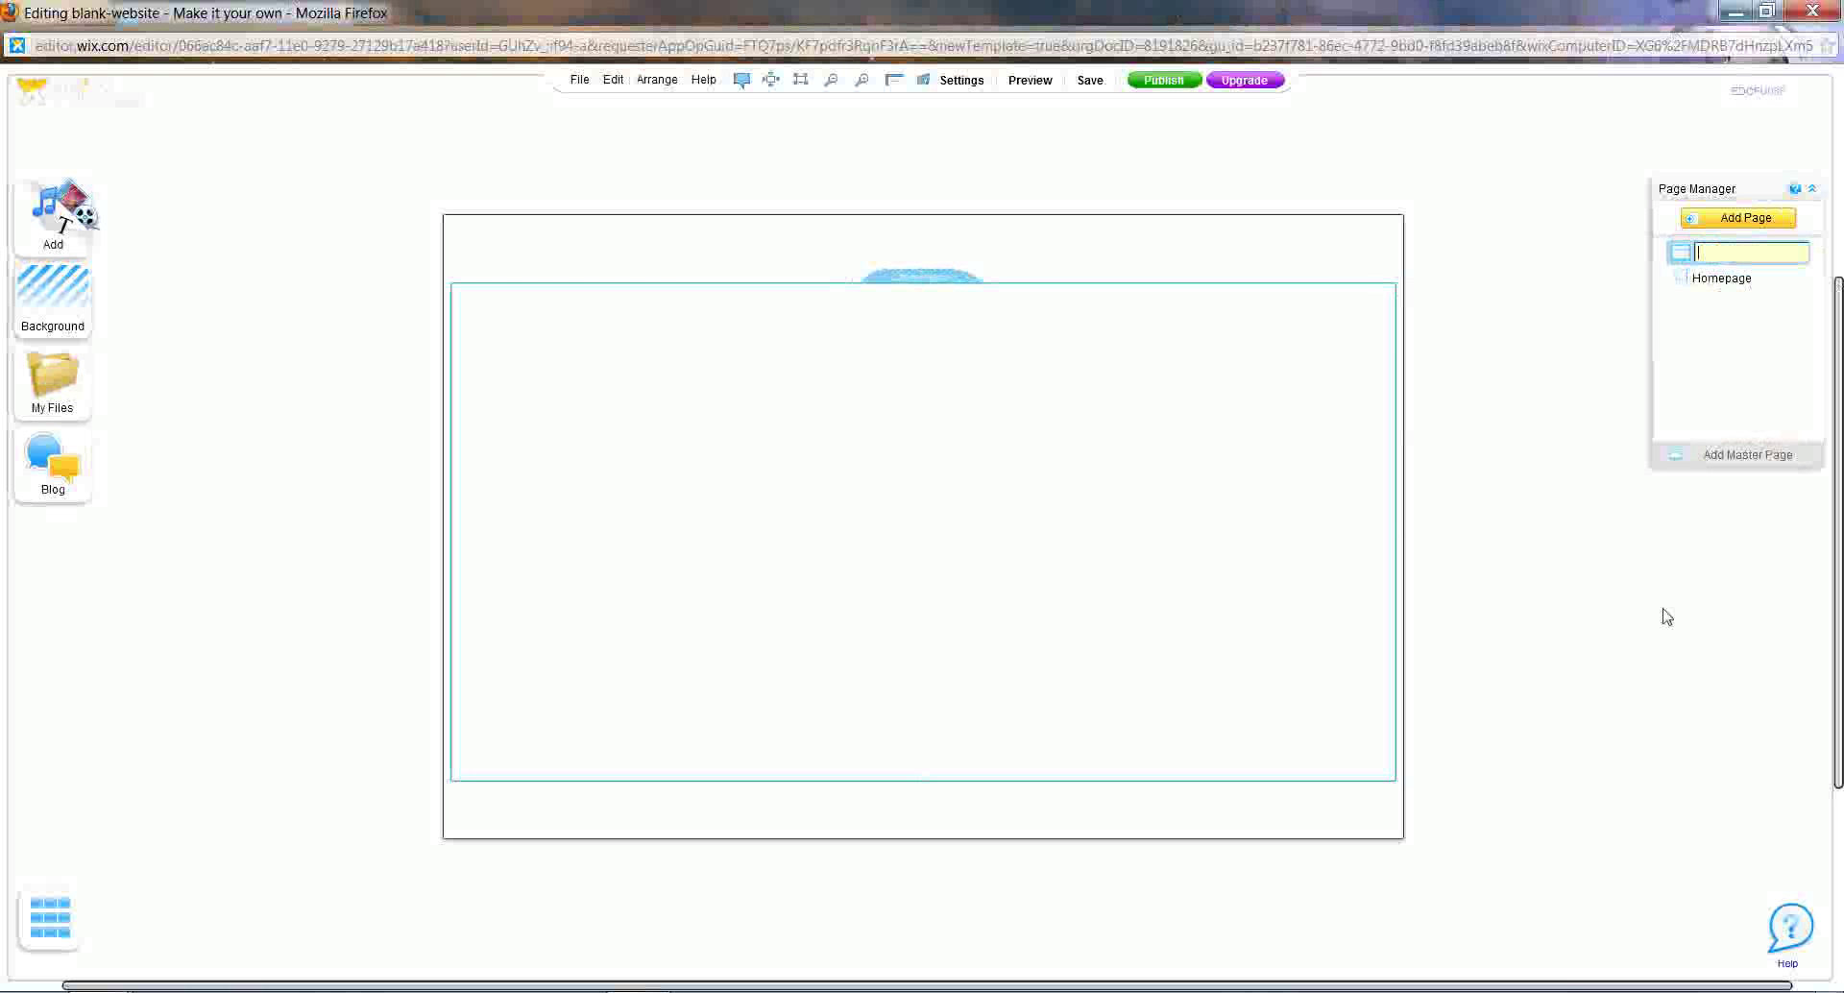
pyautogui.write('Website')
pyautogui.press('Return')
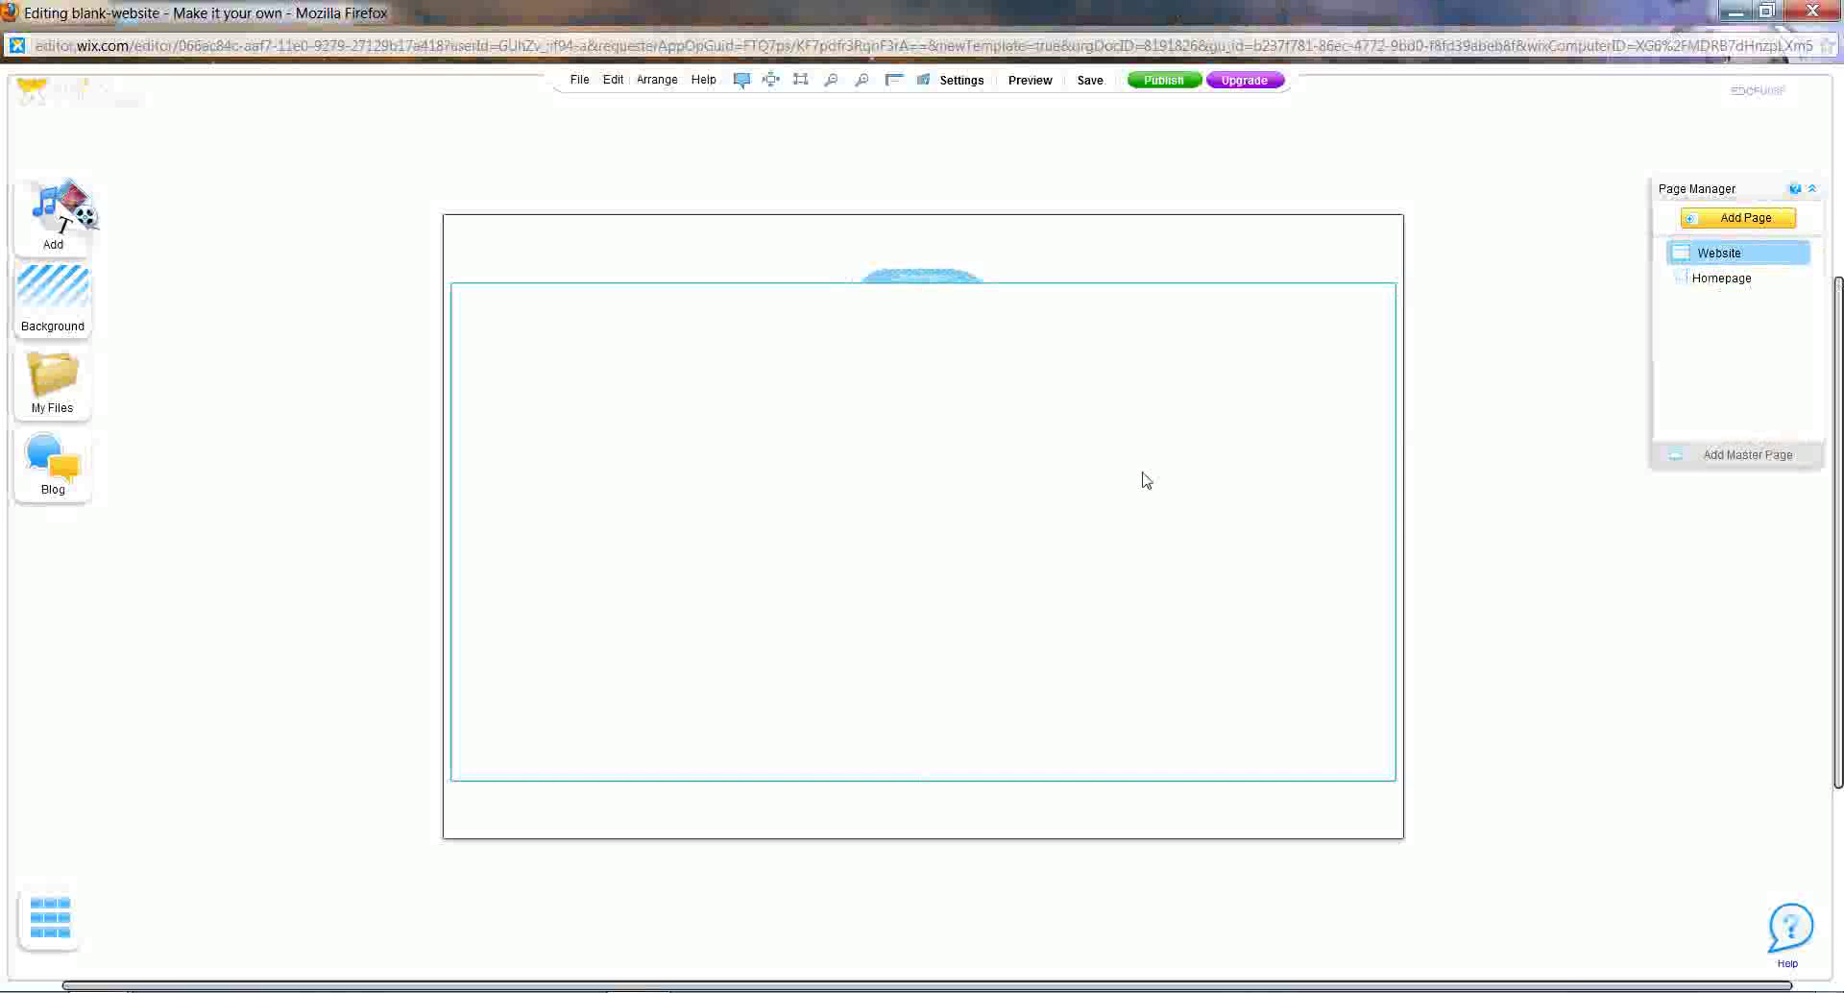
pyautogui.click(53, 297)
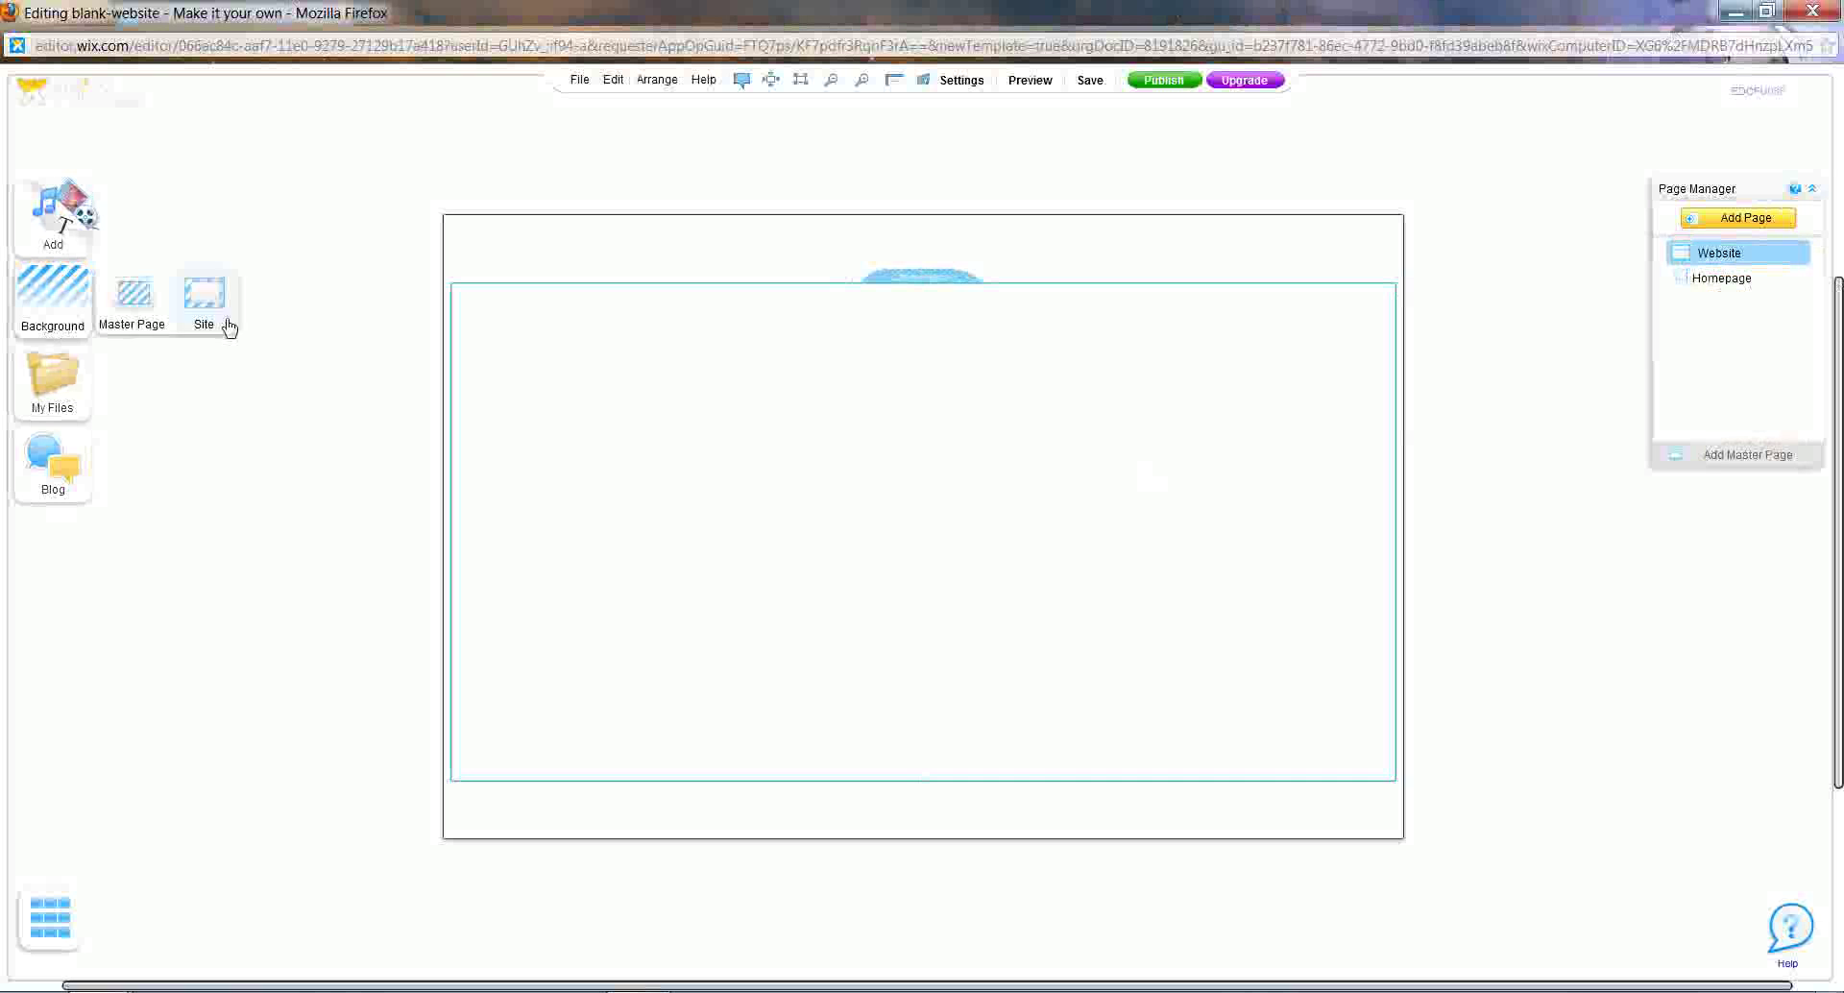
# - Set the site background fill to medium blue #0079A2 and apply it in Site Settings
pyautogui.click(215, 317)
pyautogui.click(877, 394)
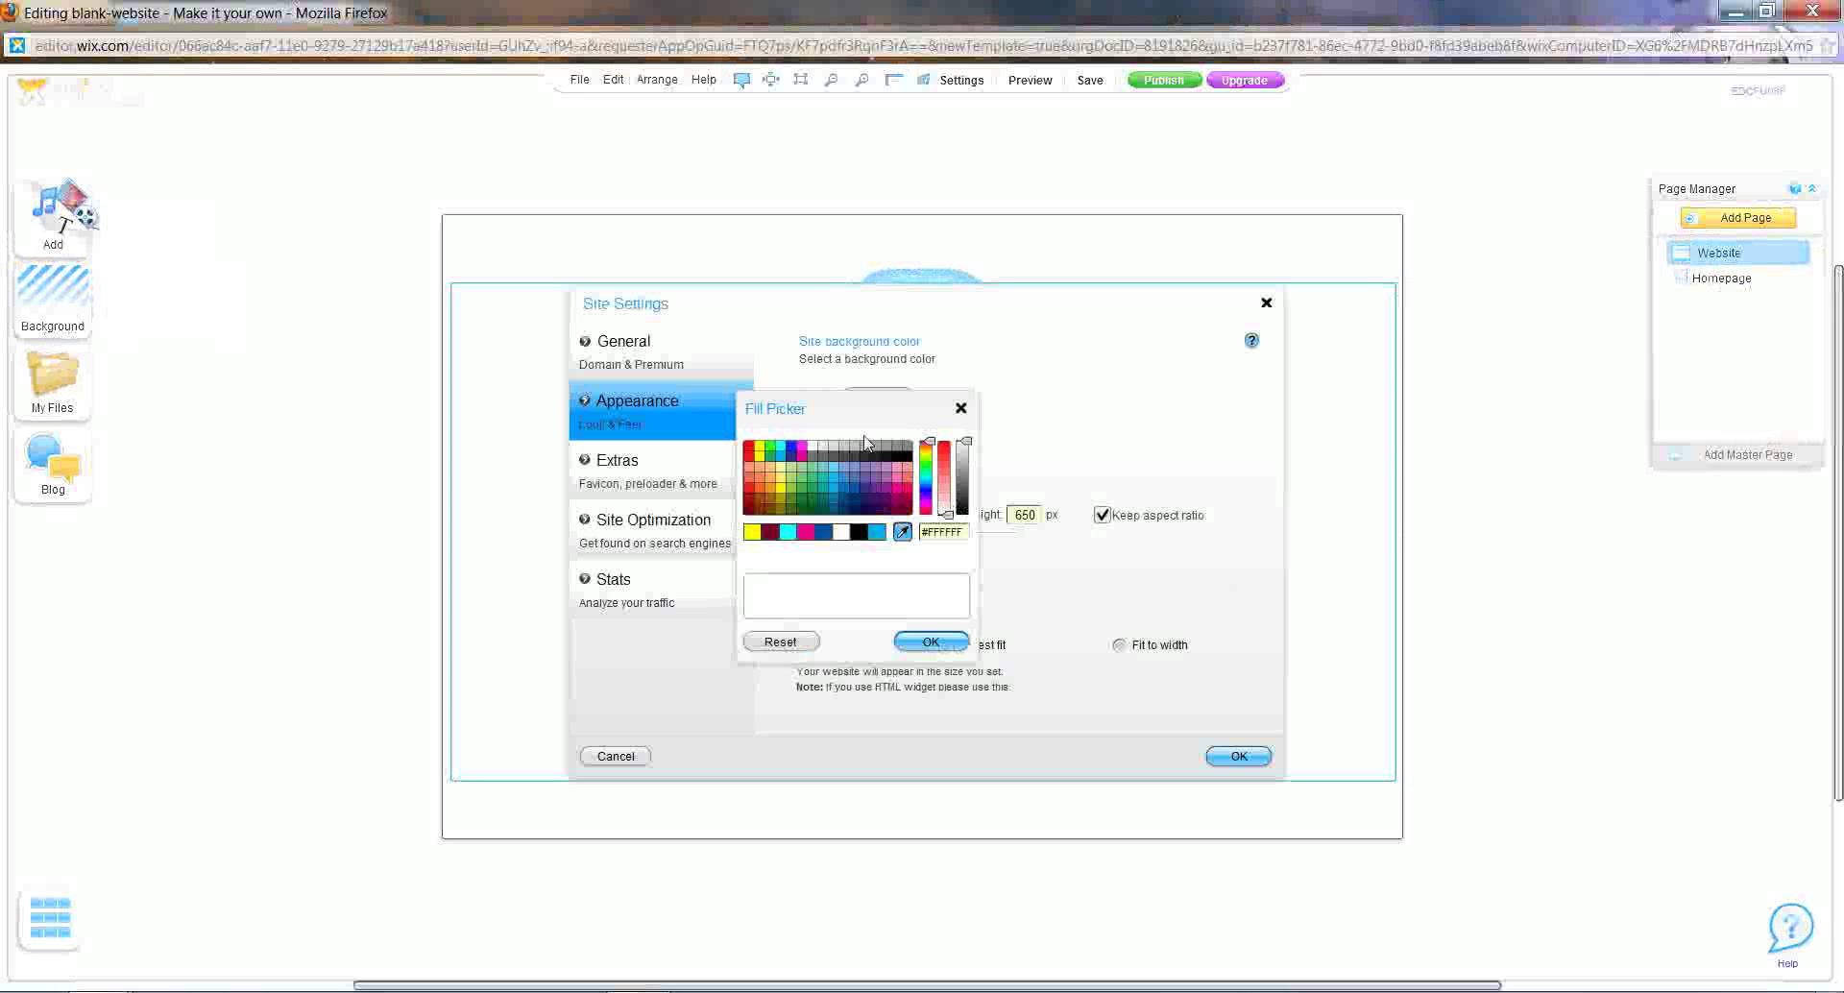
pyautogui.click(845, 490)
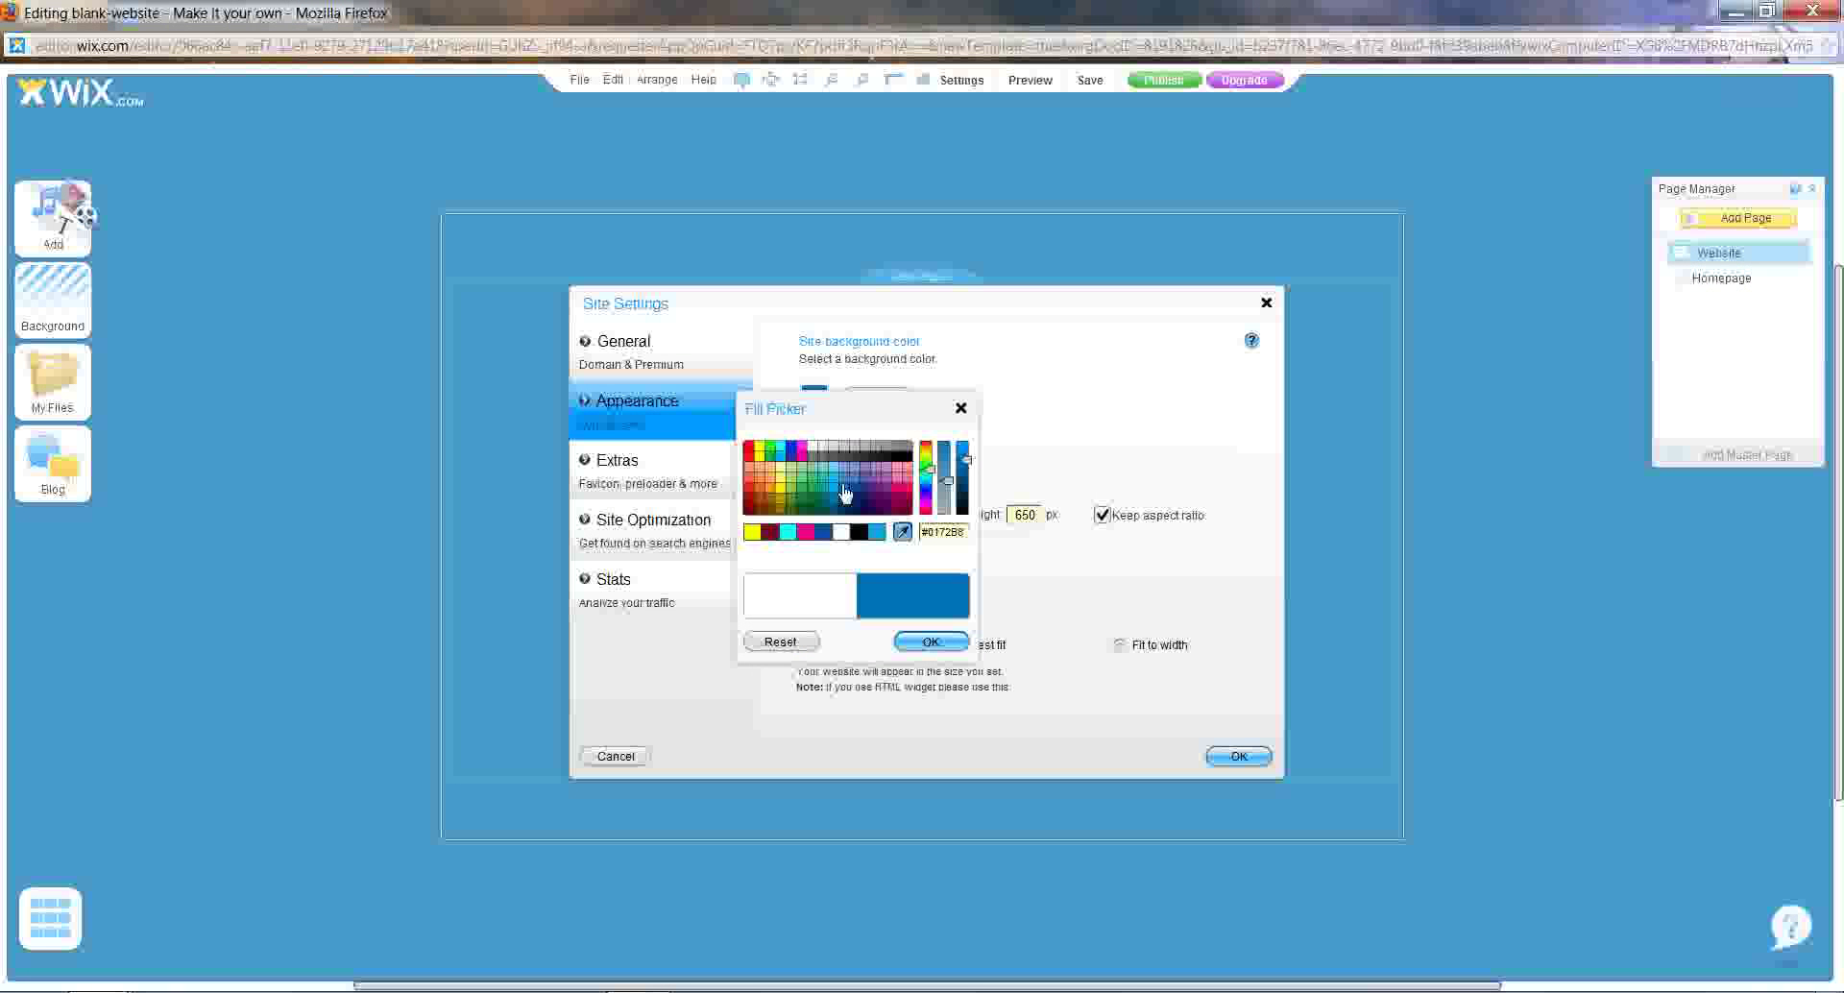
pyautogui.click(844, 492)
pyautogui.click(845, 493)
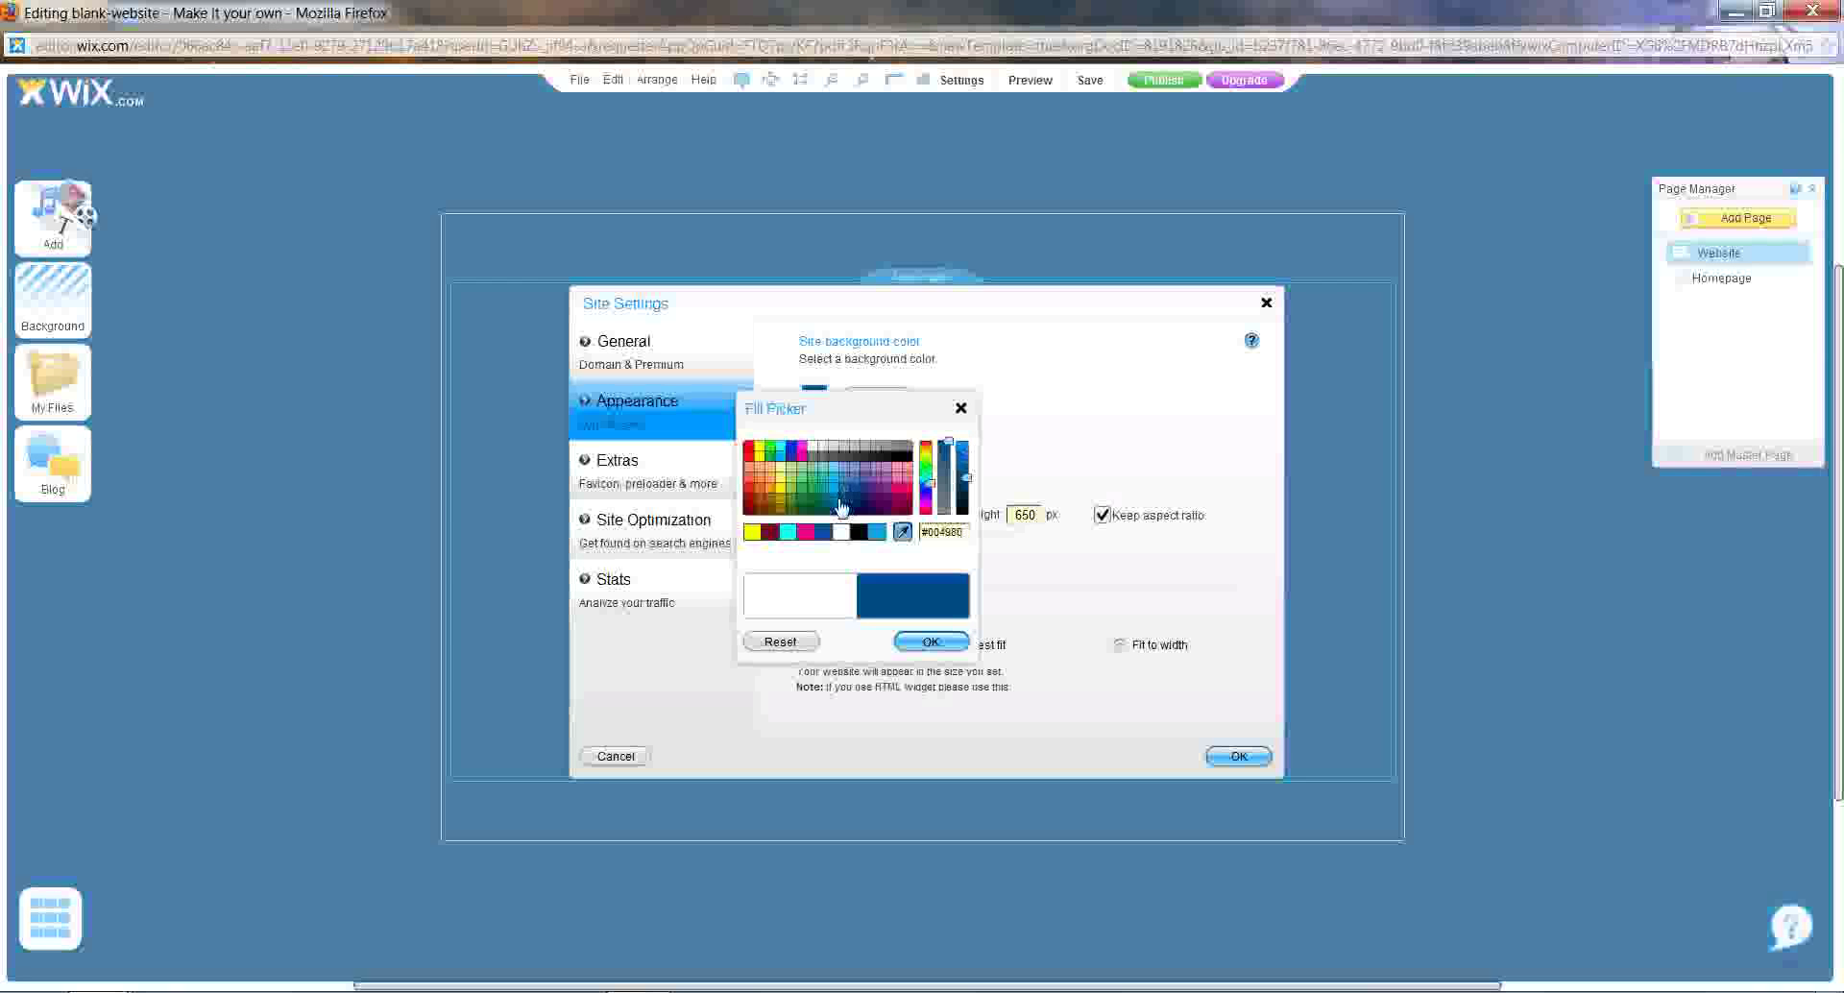
pyautogui.click(844, 495)
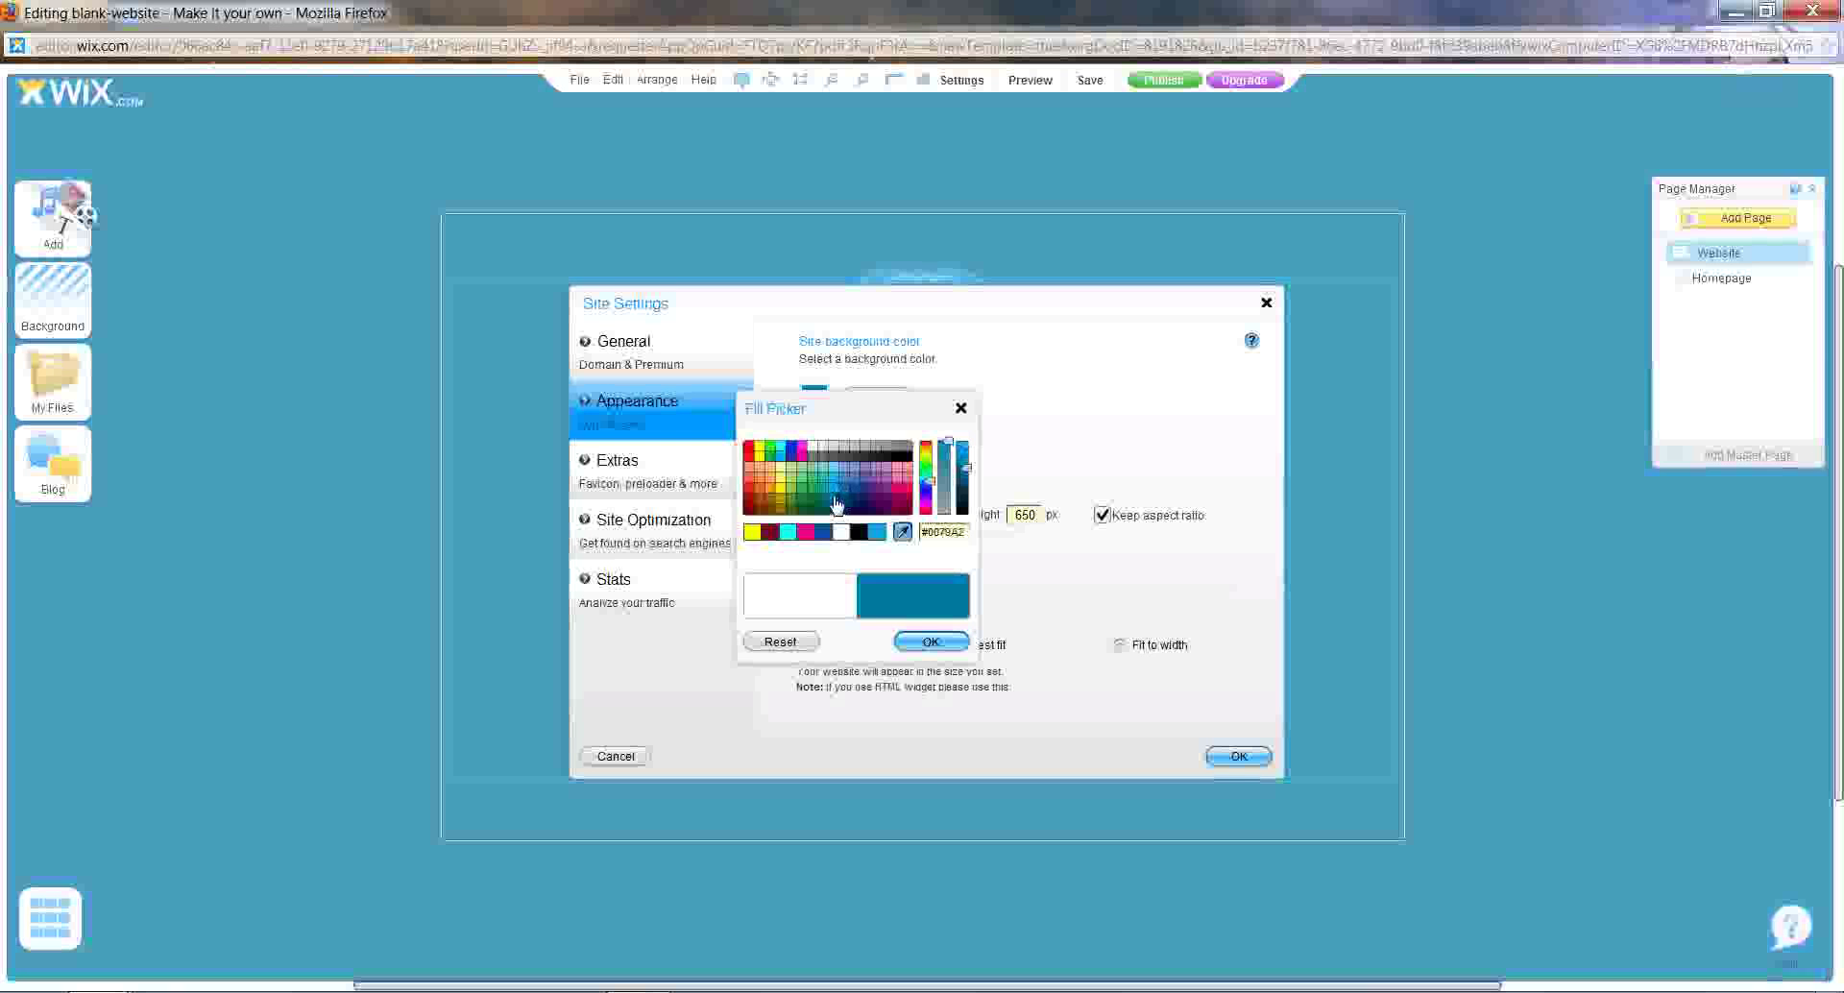
pyautogui.click(940, 643)
pyautogui.click(1241, 756)
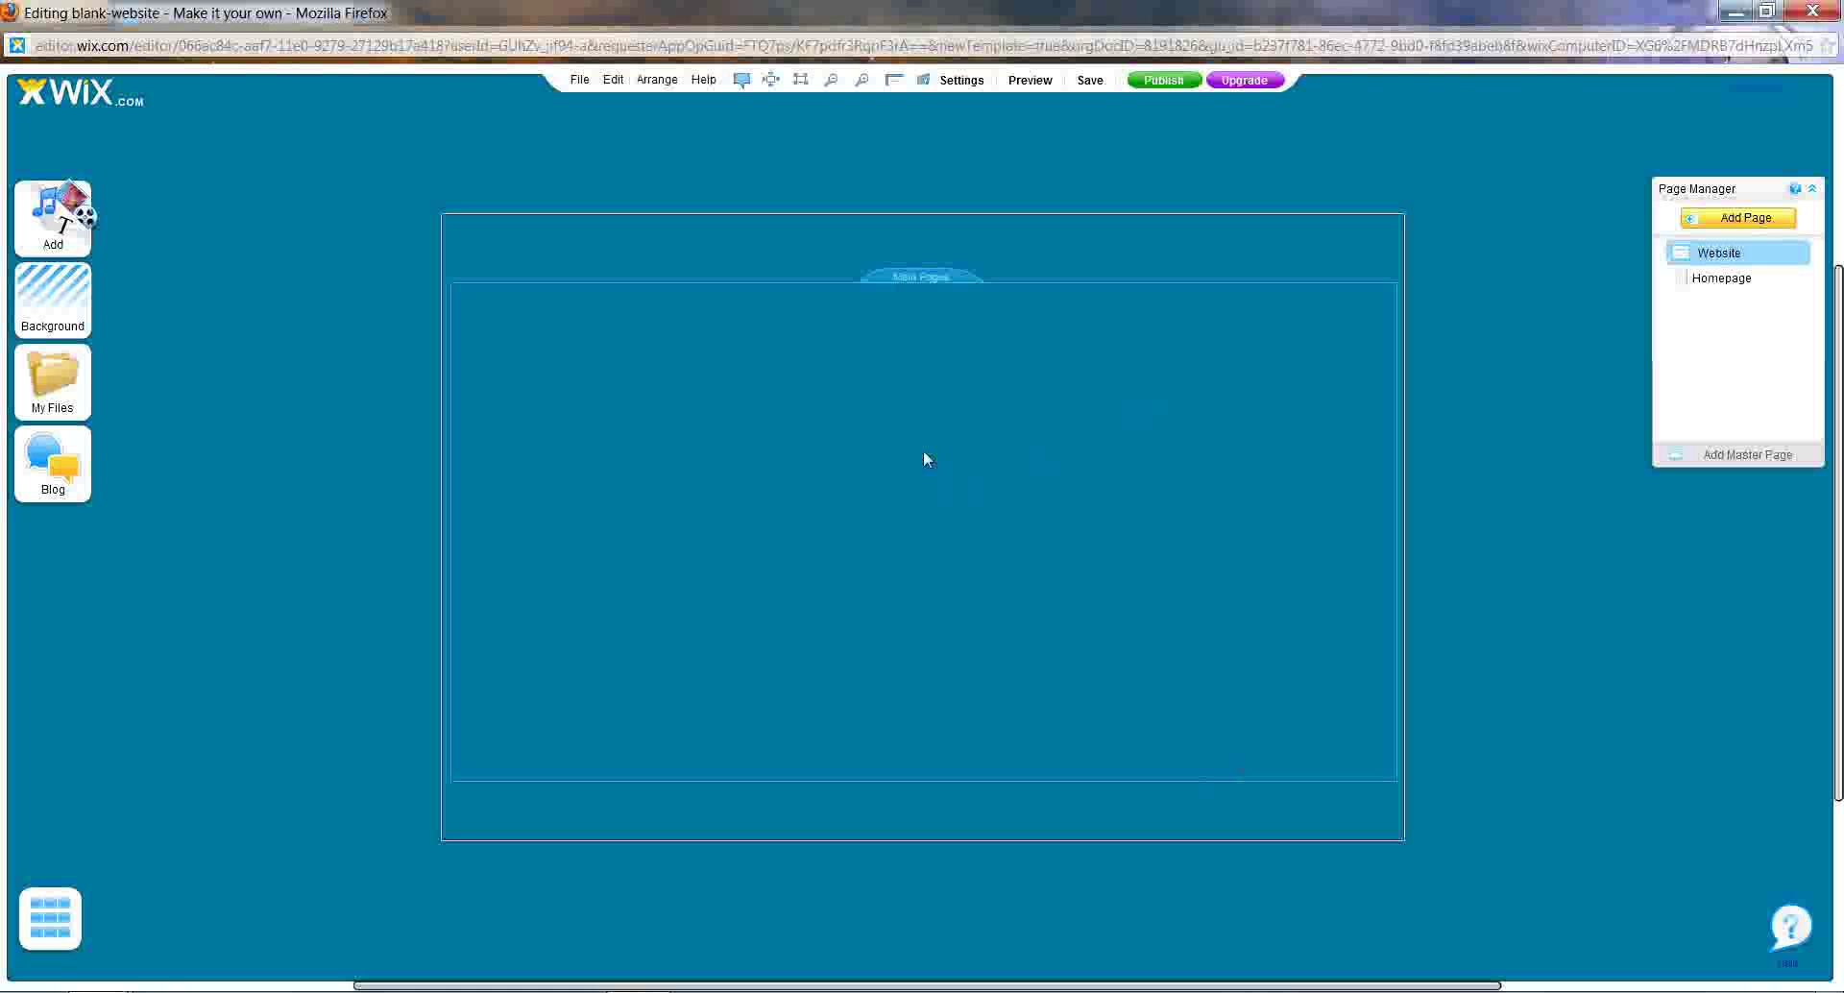
pyautogui.moveTo(58, 298)
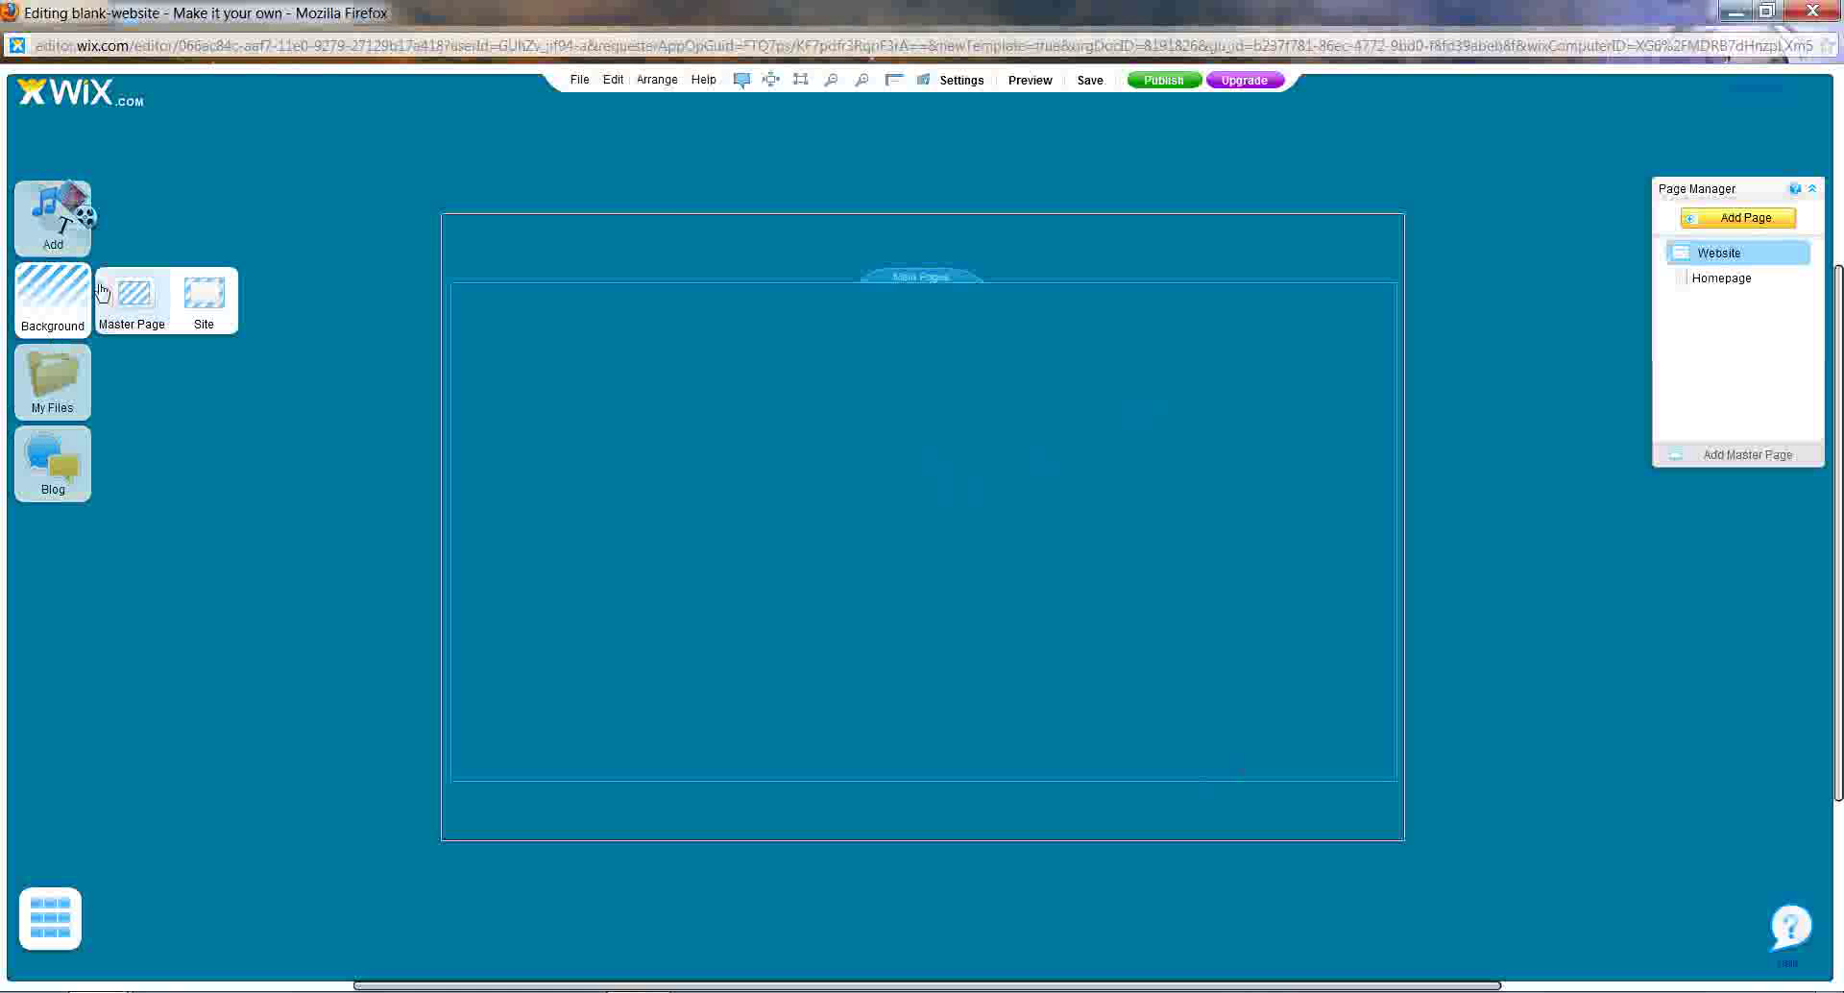
# - Preview the Bubbles and Falling Snow animated backgrounds on the master page
pyautogui.click(131, 298)
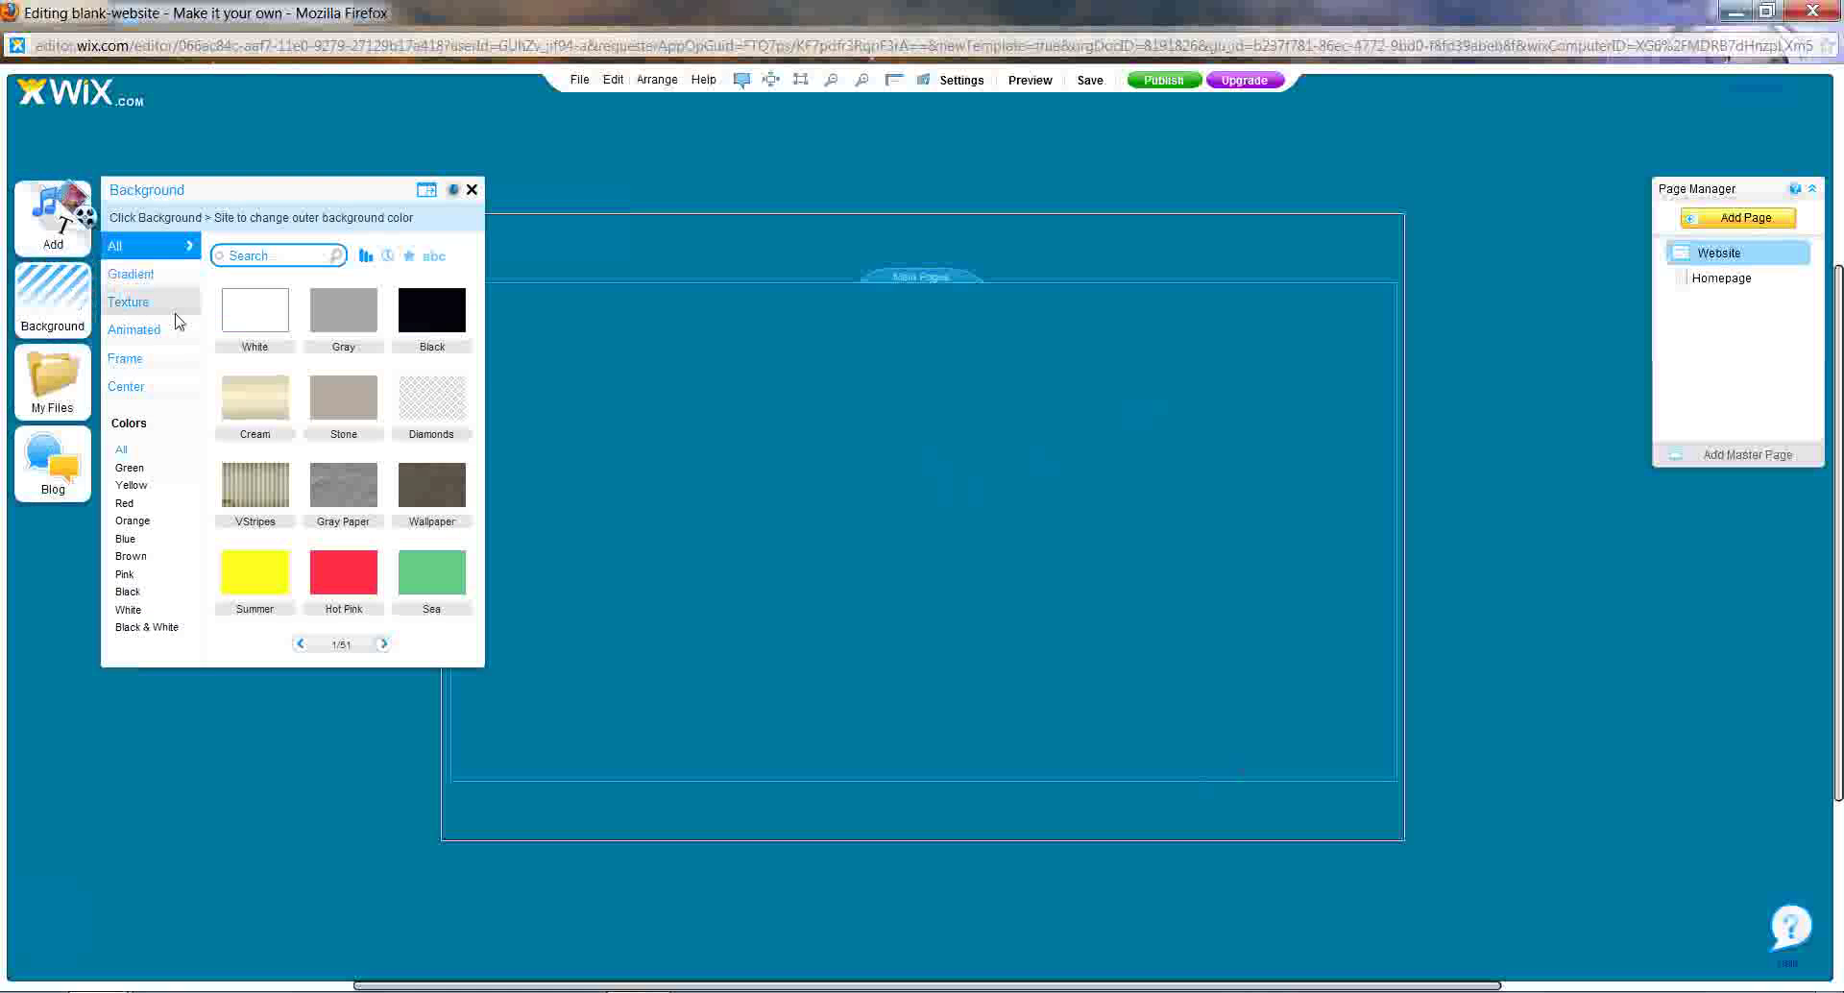
pyautogui.click(159, 331)
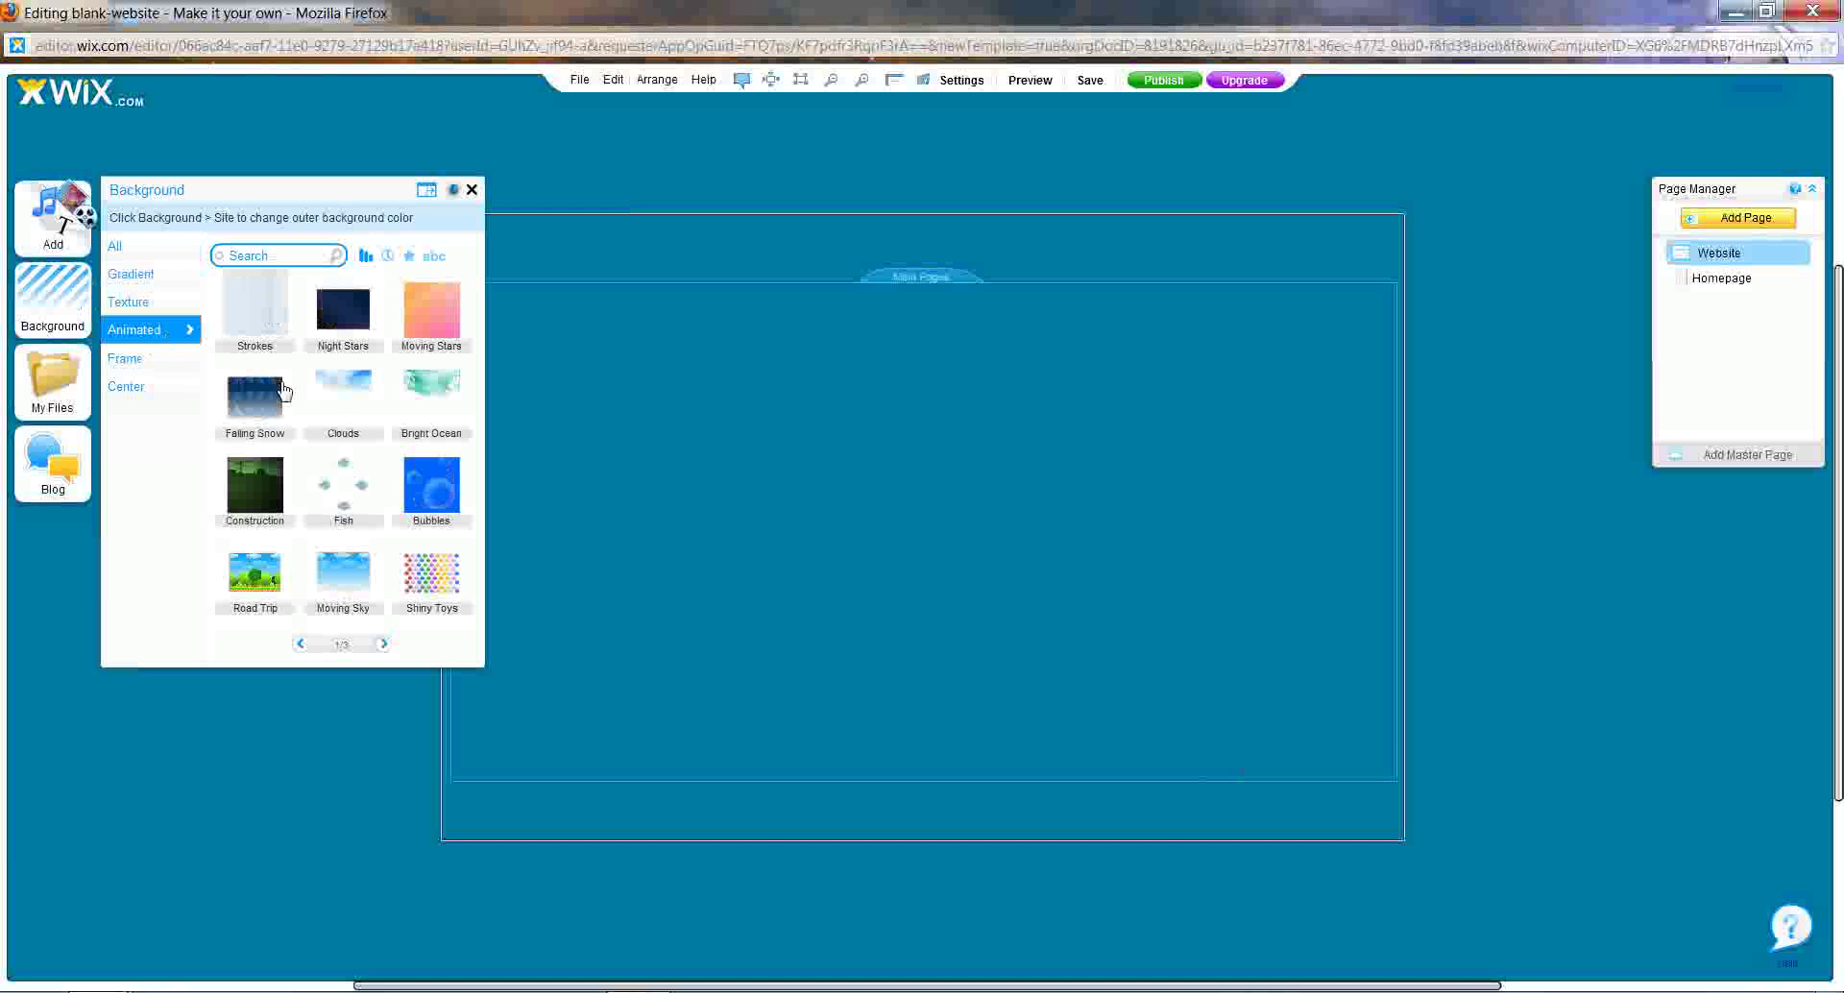
pyautogui.click(431, 485)
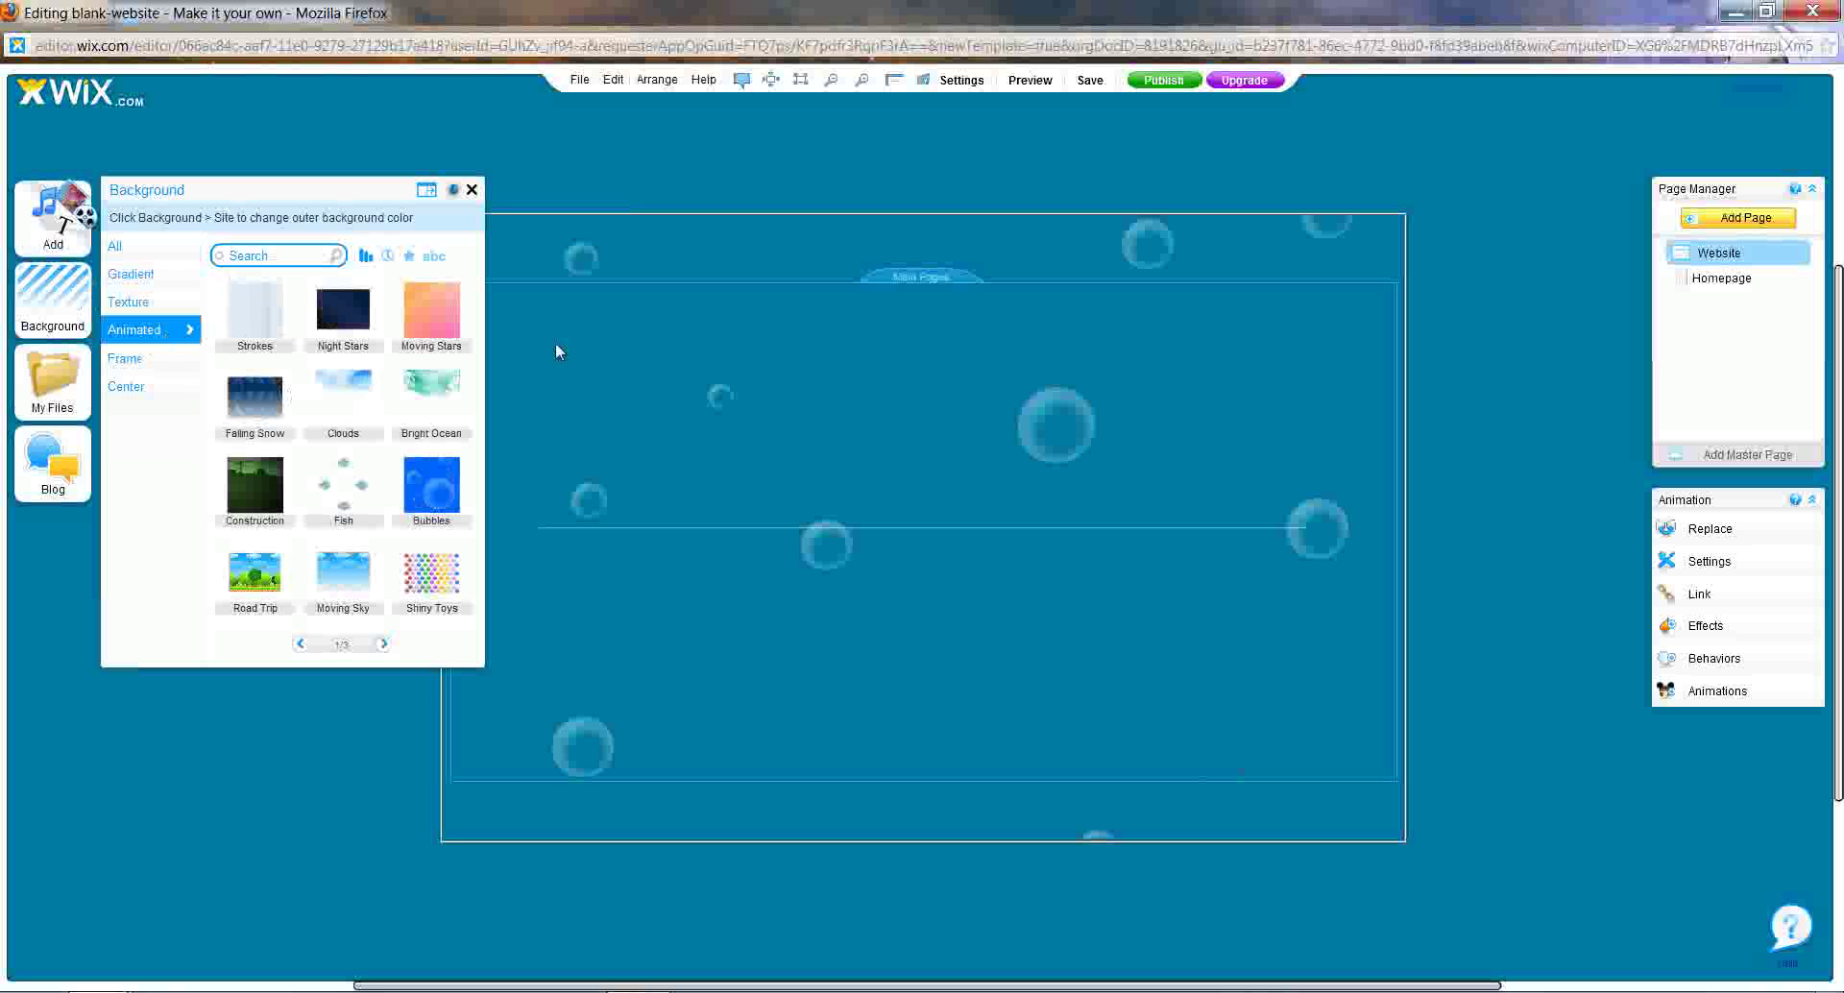
pyautogui.click(267, 367)
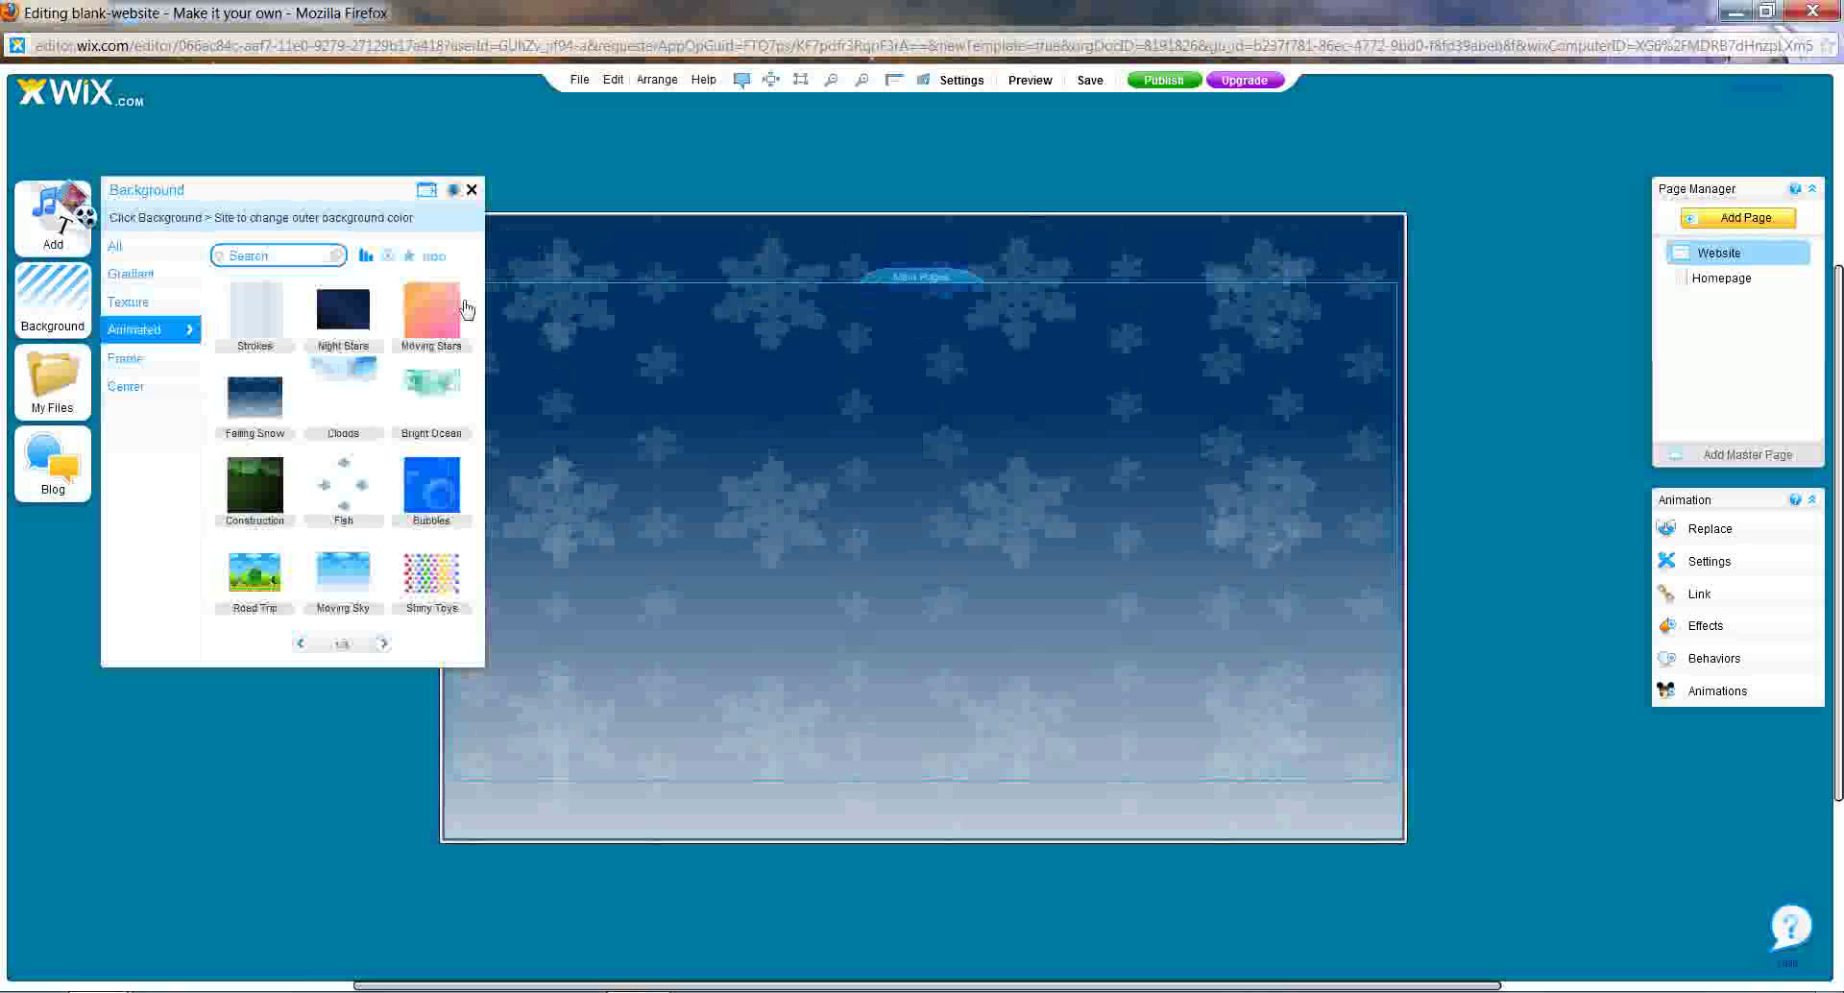
# - Delete the snowflake background so the page is plain blue again
pyautogui.click(471, 189)
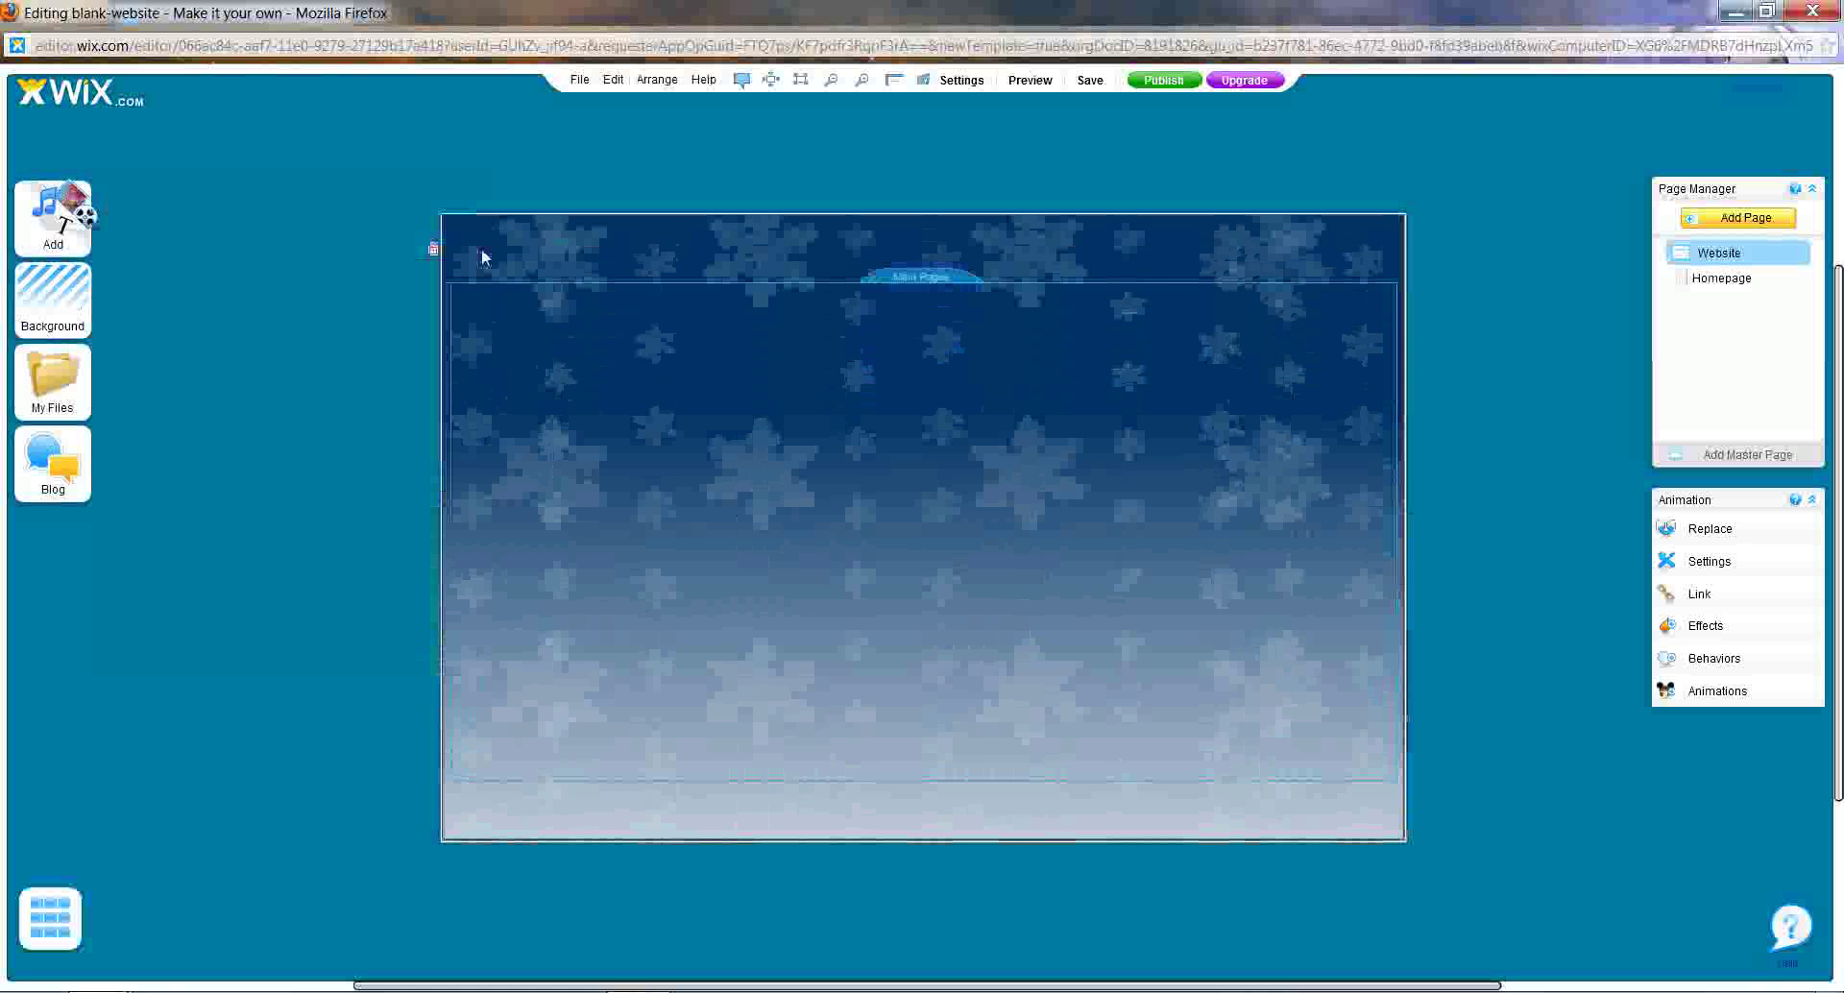
pyautogui.rightClick(542, 248)
pyautogui.click(634, 322)
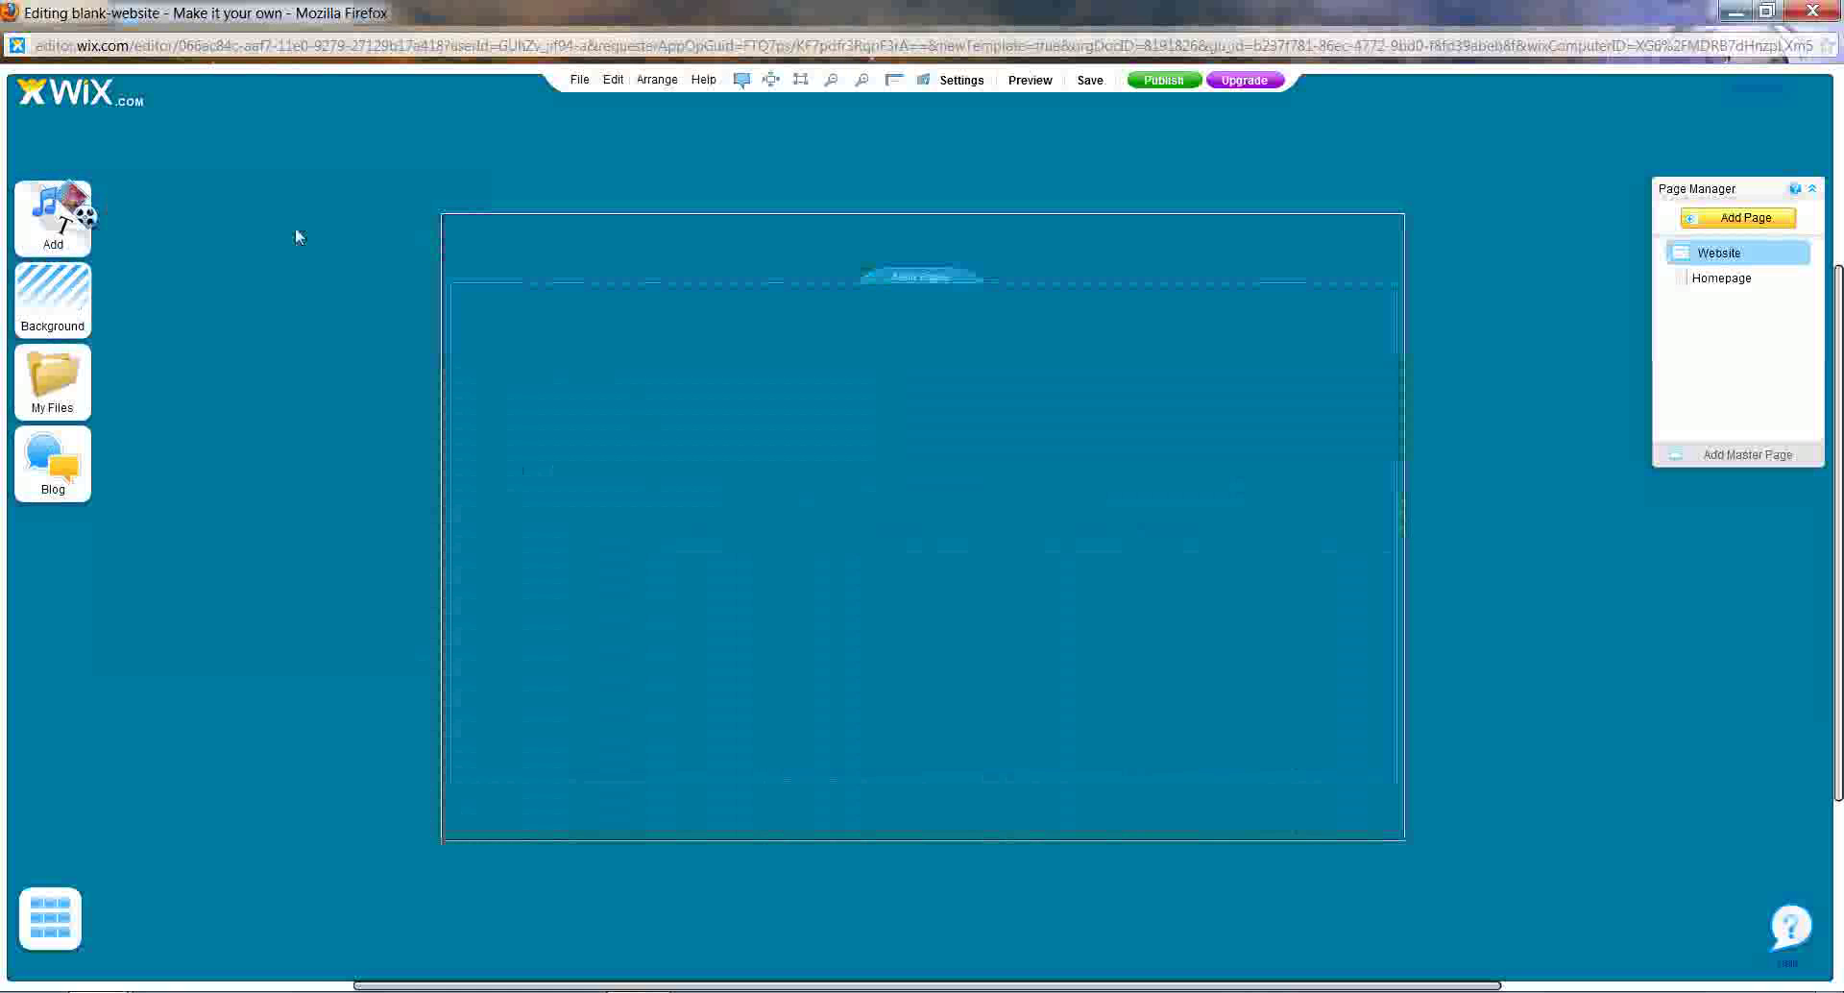
# - Start adding a picture From URL in Pics, then switch to the other Firefox window
pyautogui.click(201, 223)
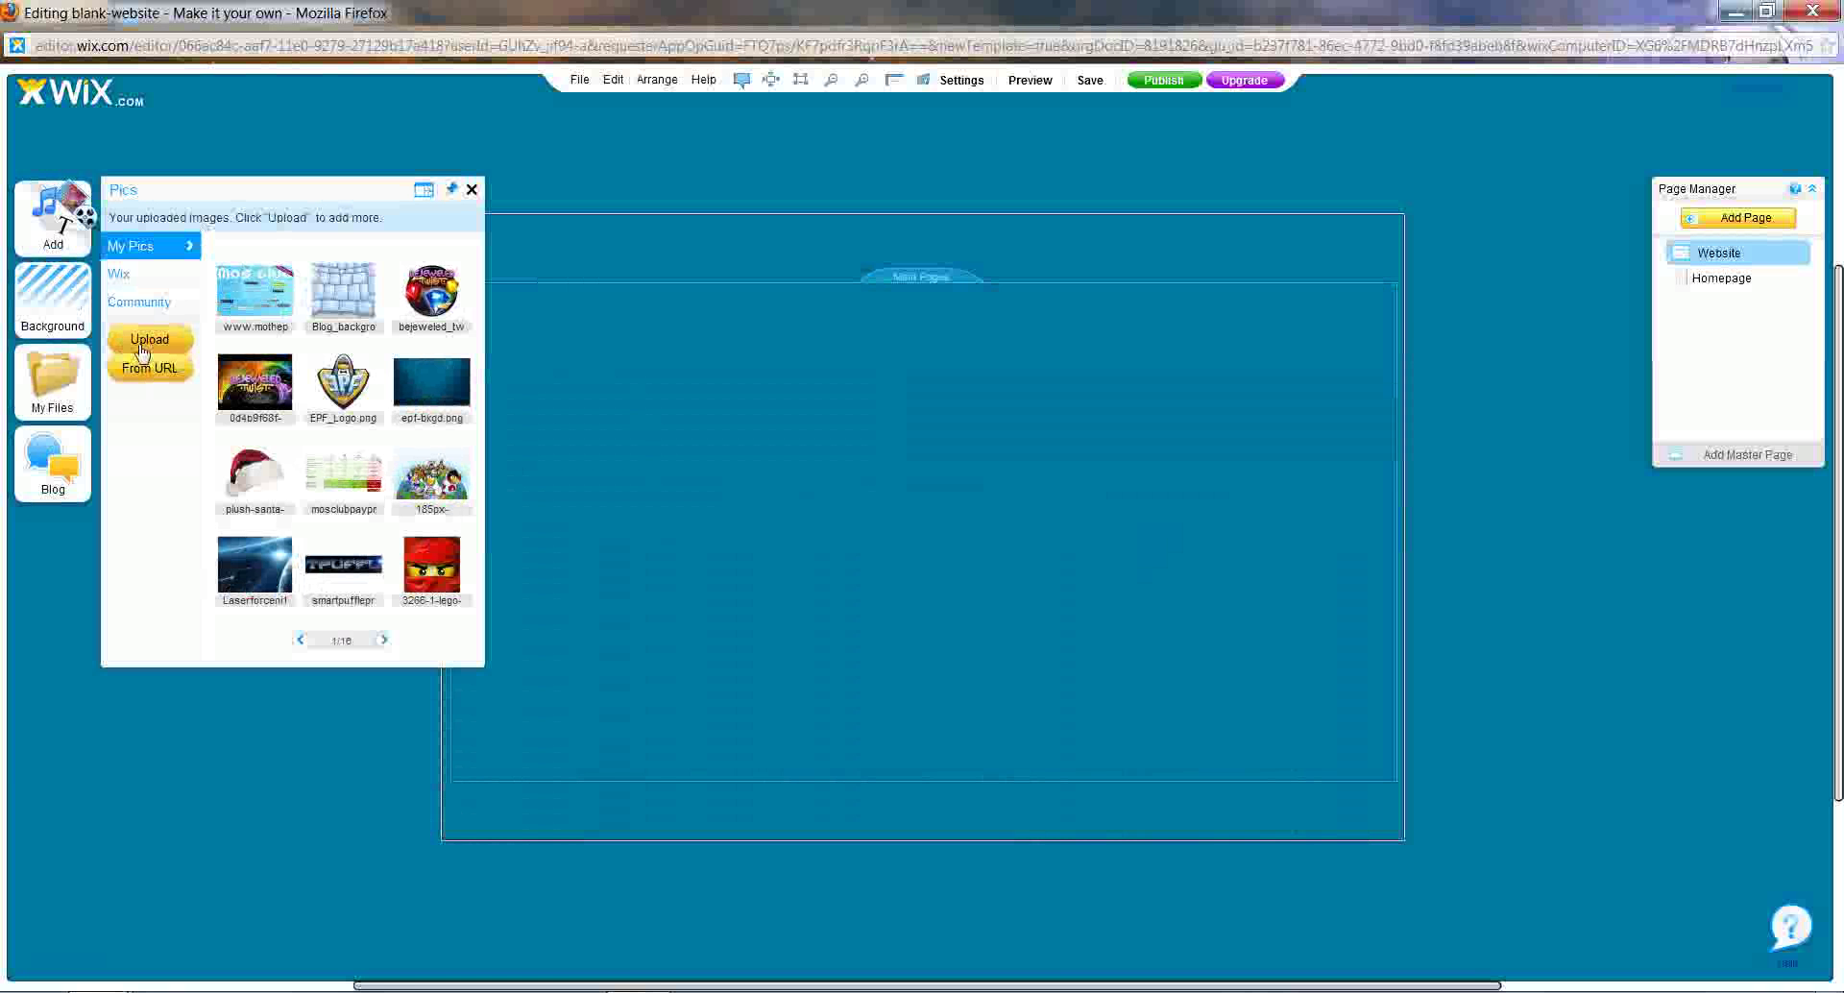
pyautogui.click(141, 380)
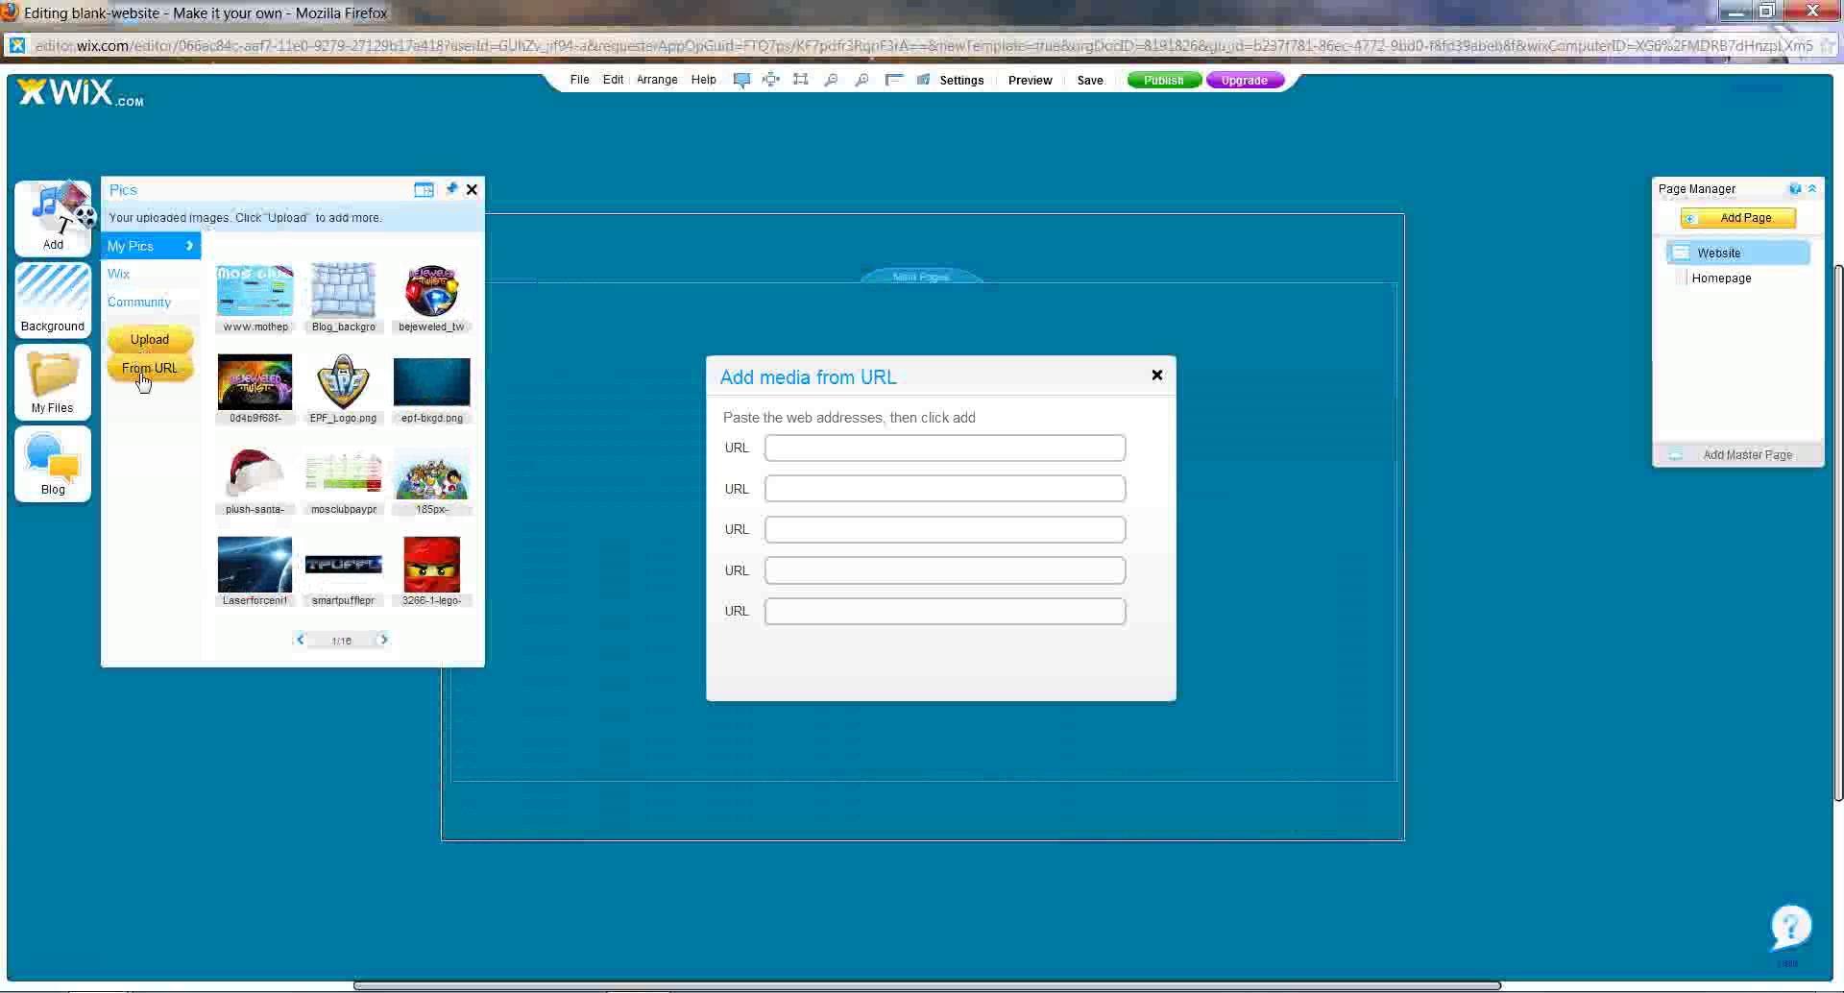
pyautogui.click(472, 189)
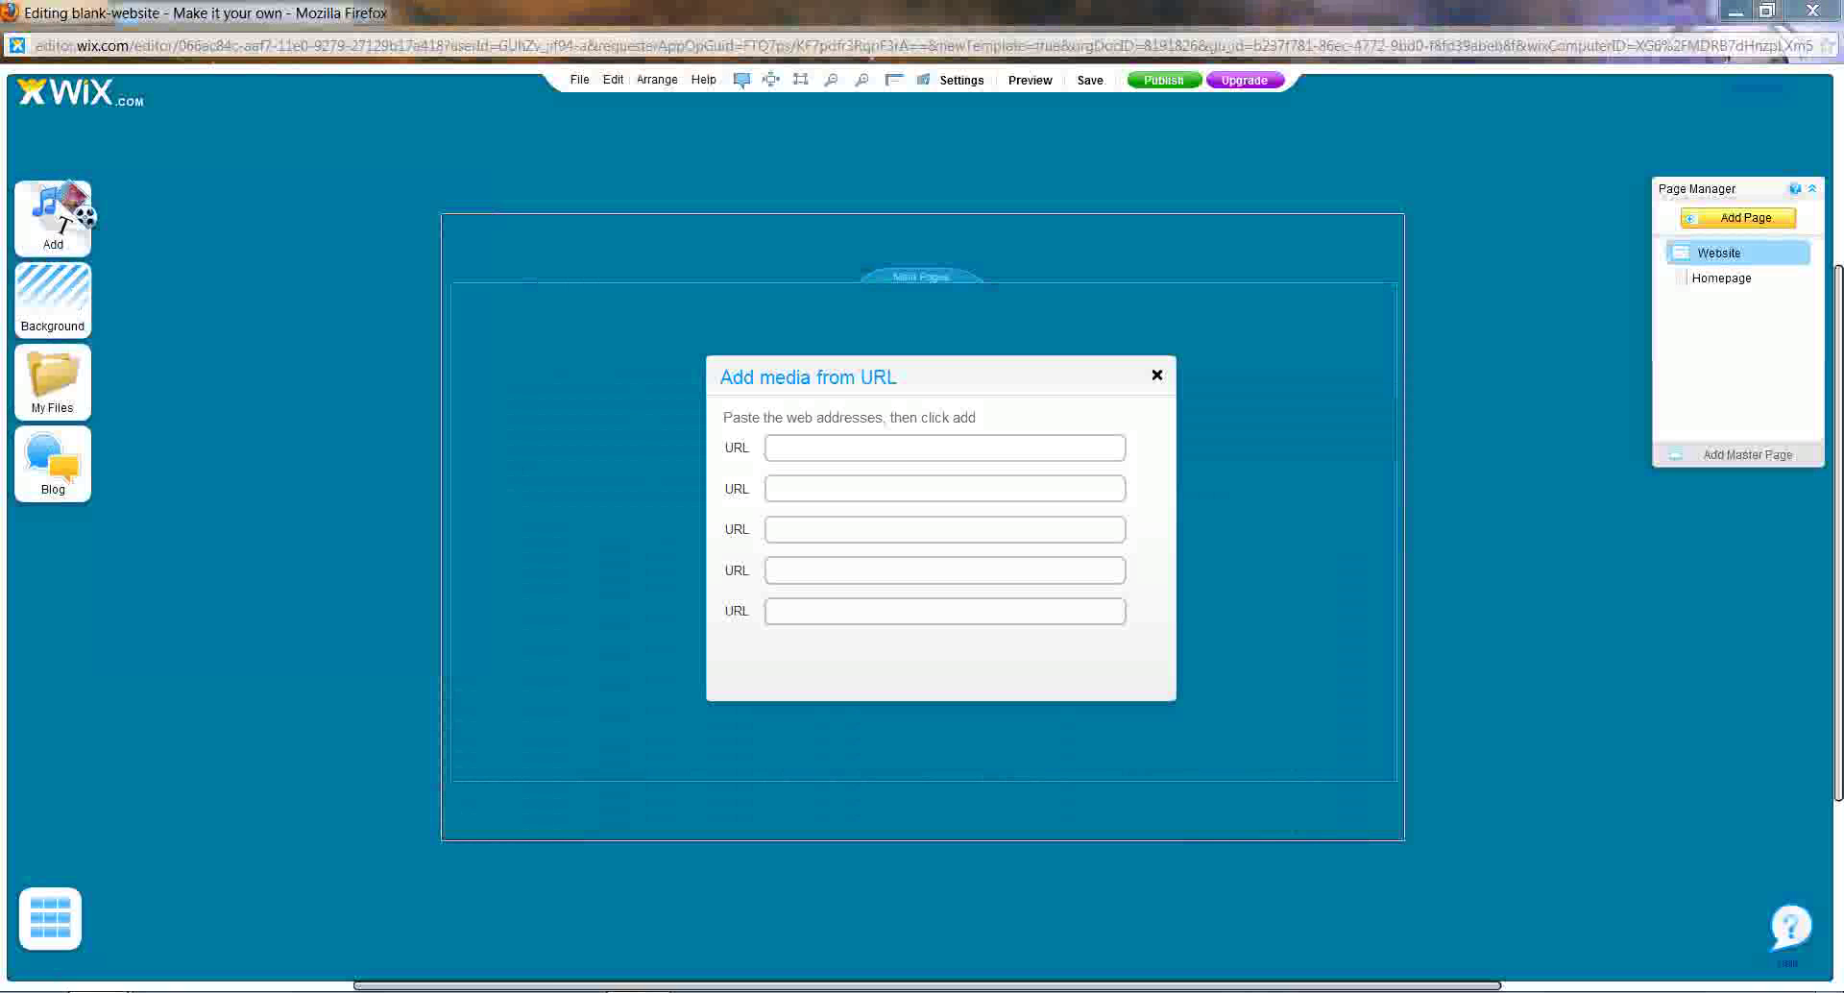
pyautogui.moveTo(57, 980)
pyautogui.click(136, 948)
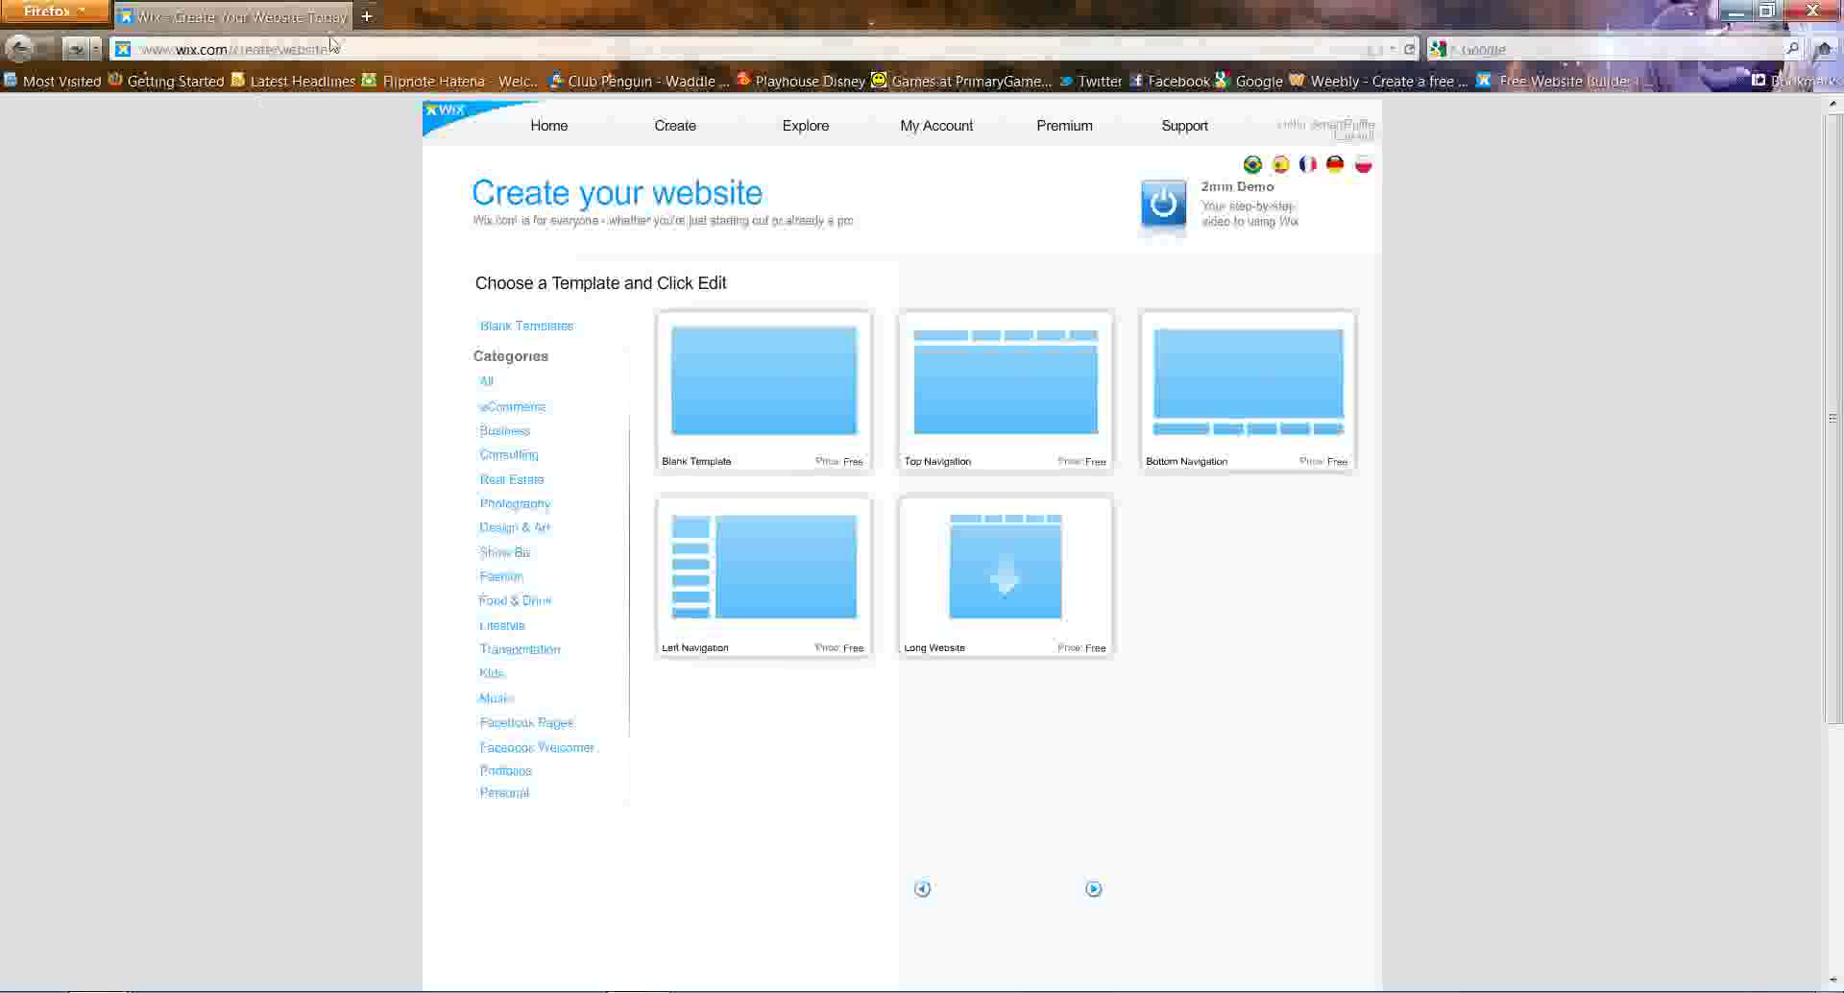
# - In a new tab, open the blue patterned image 102.jpg and copy its web address
pyautogui.click(366, 16)
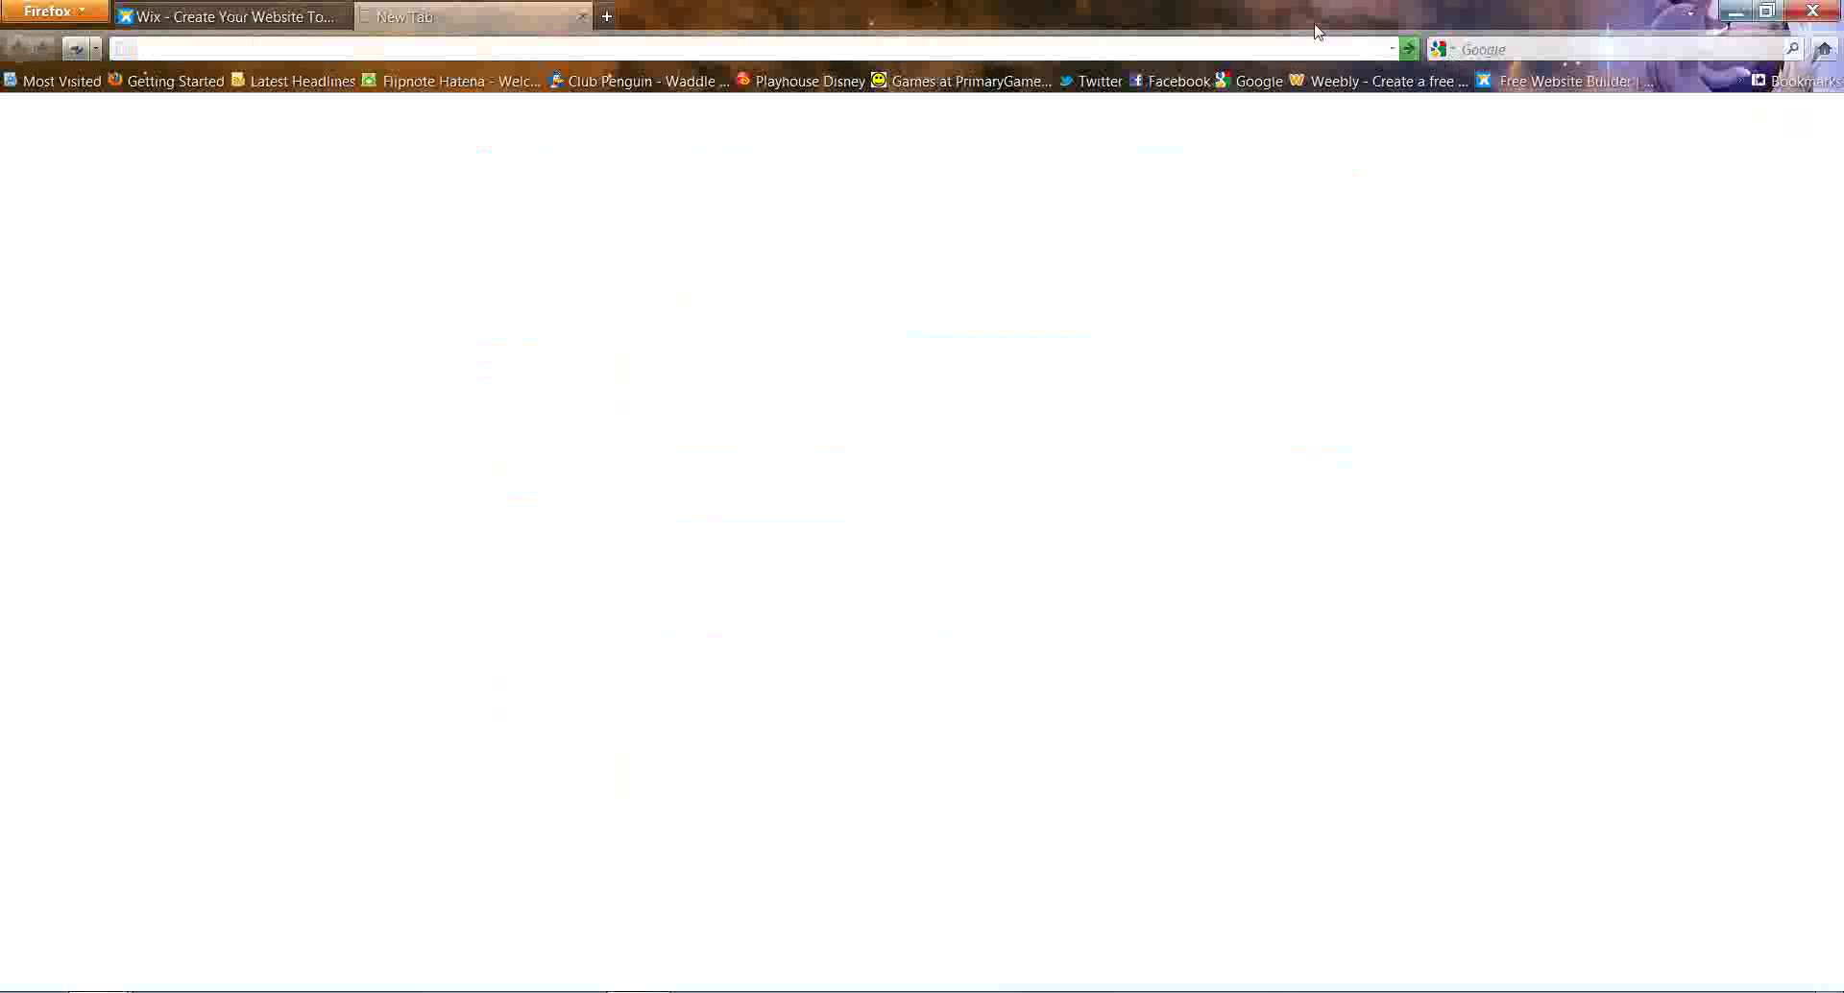
pyautogui.write('you')
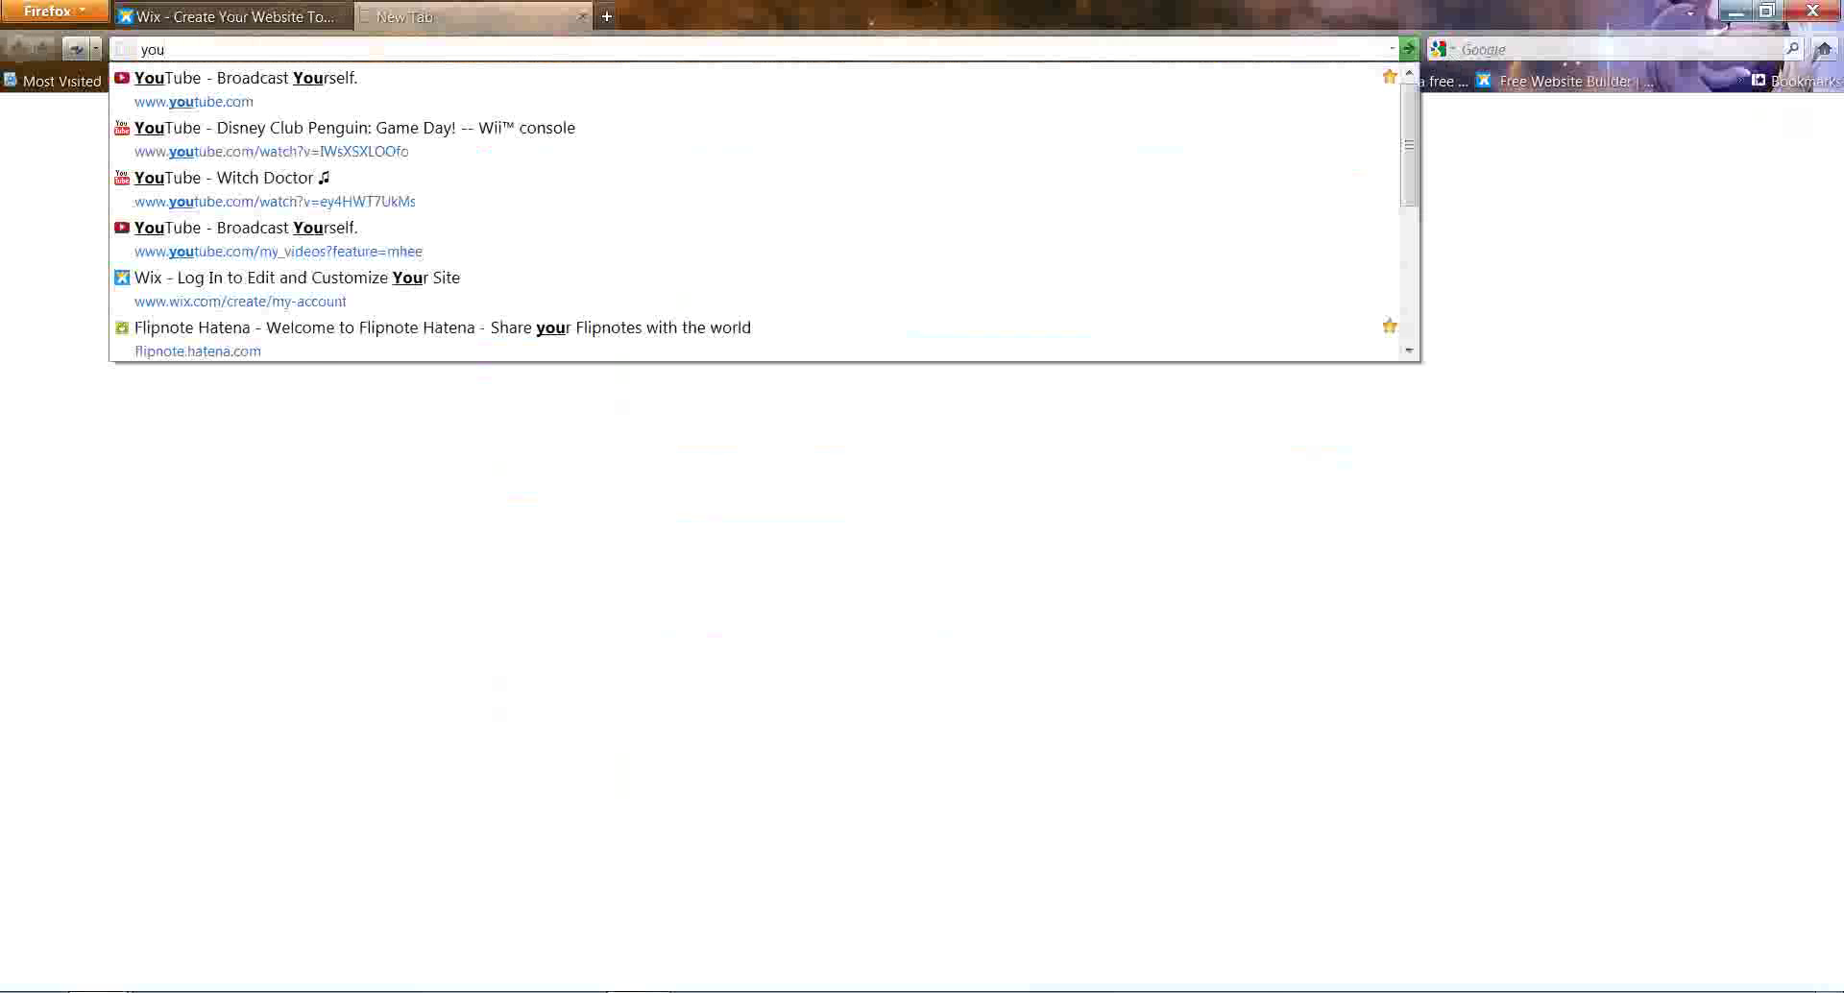
pyautogui.write('tube.com')
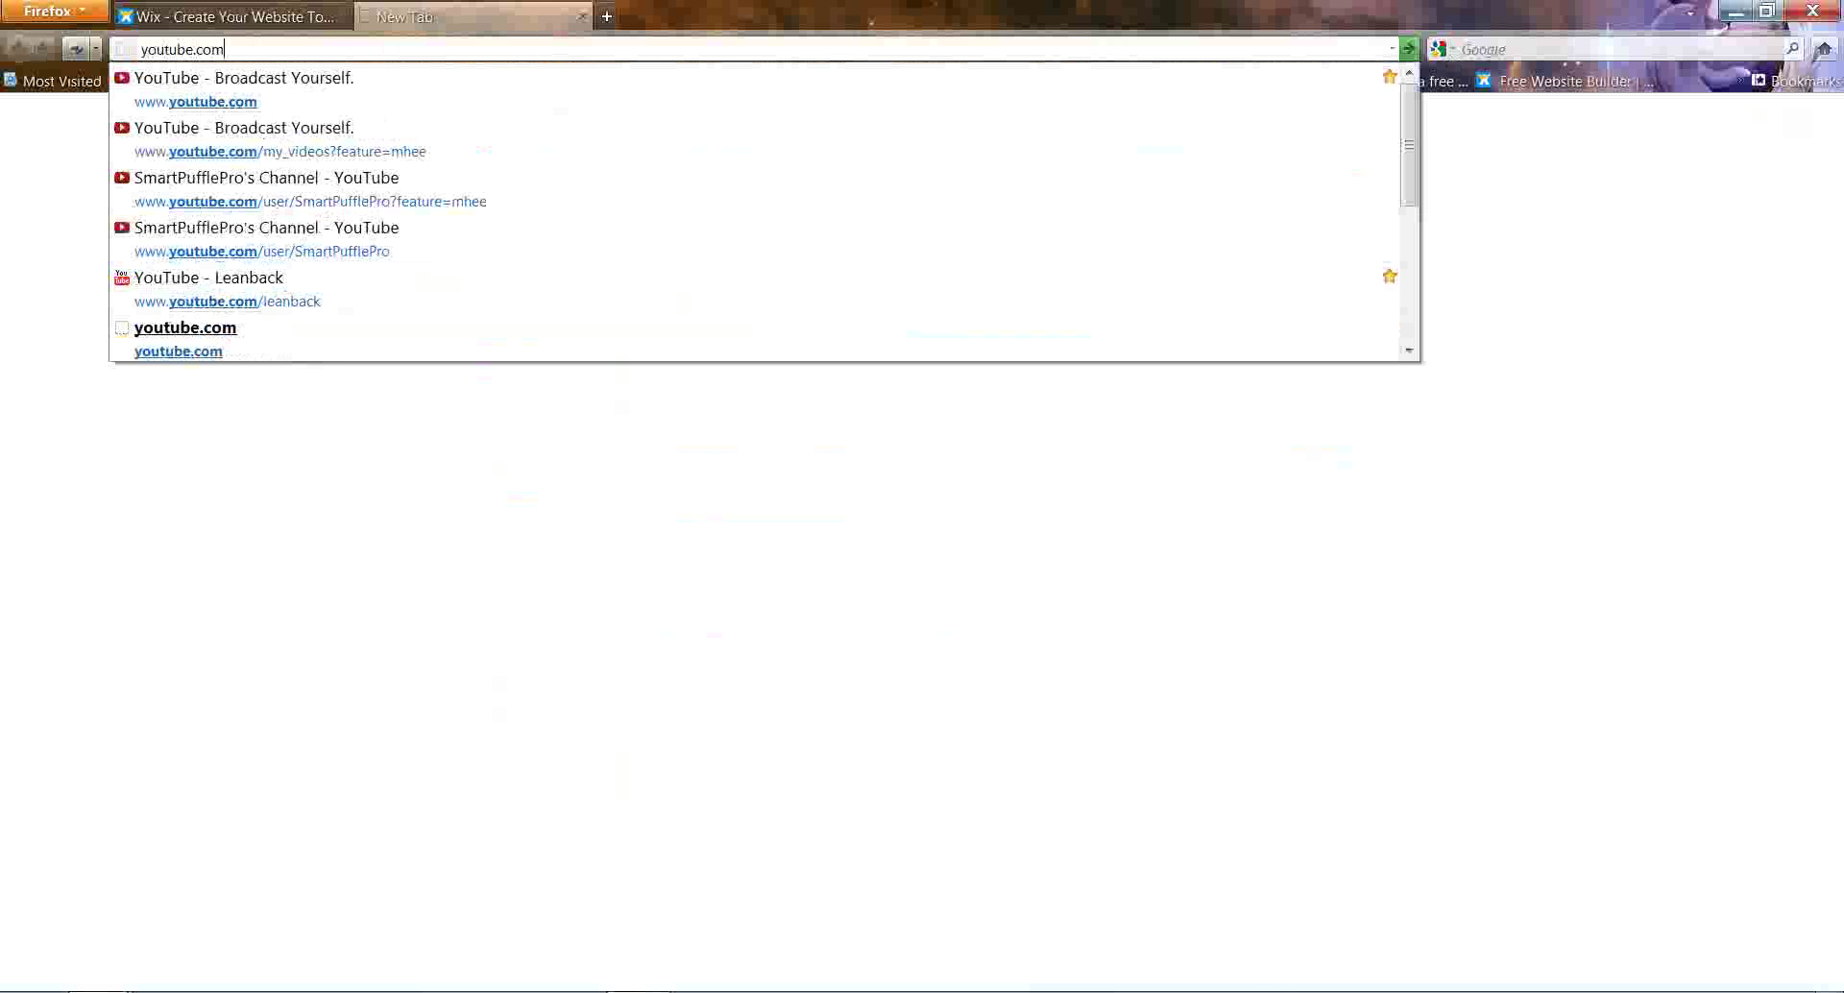
pyautogui.press('Return')
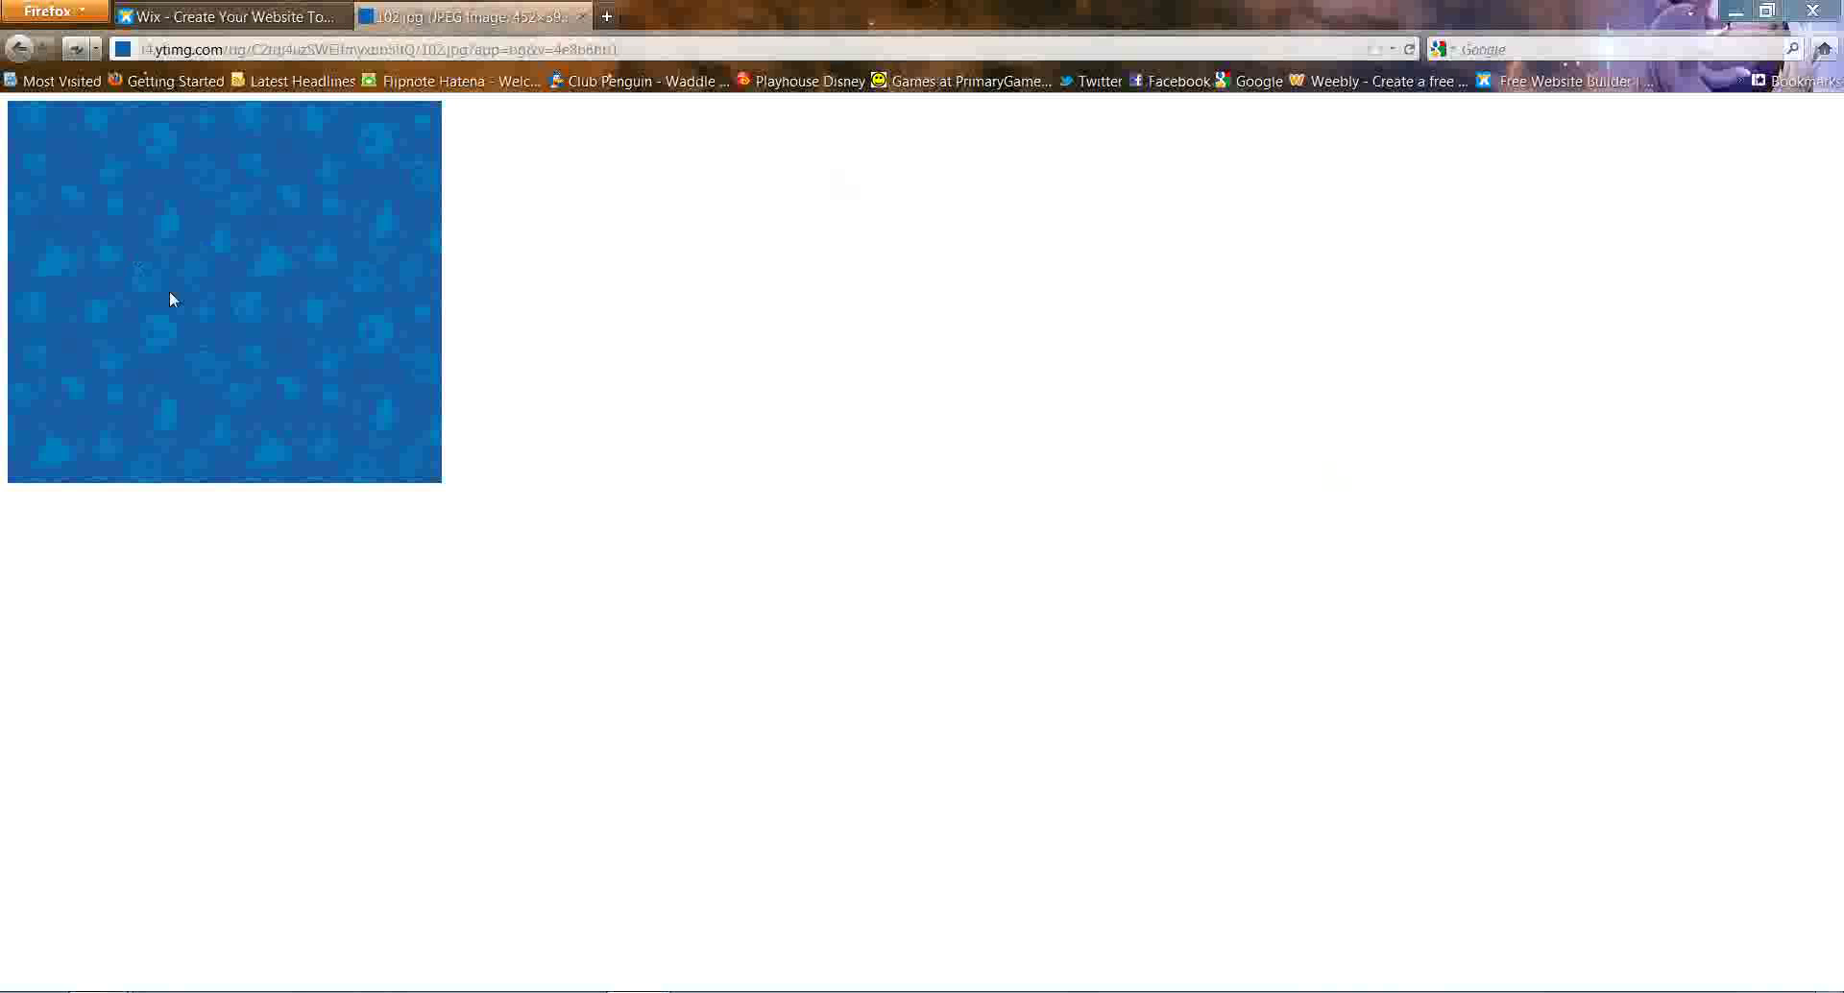
pyautogui.hotkey('ctrl', 'l')
pyautogui.rightClick(233, 48)
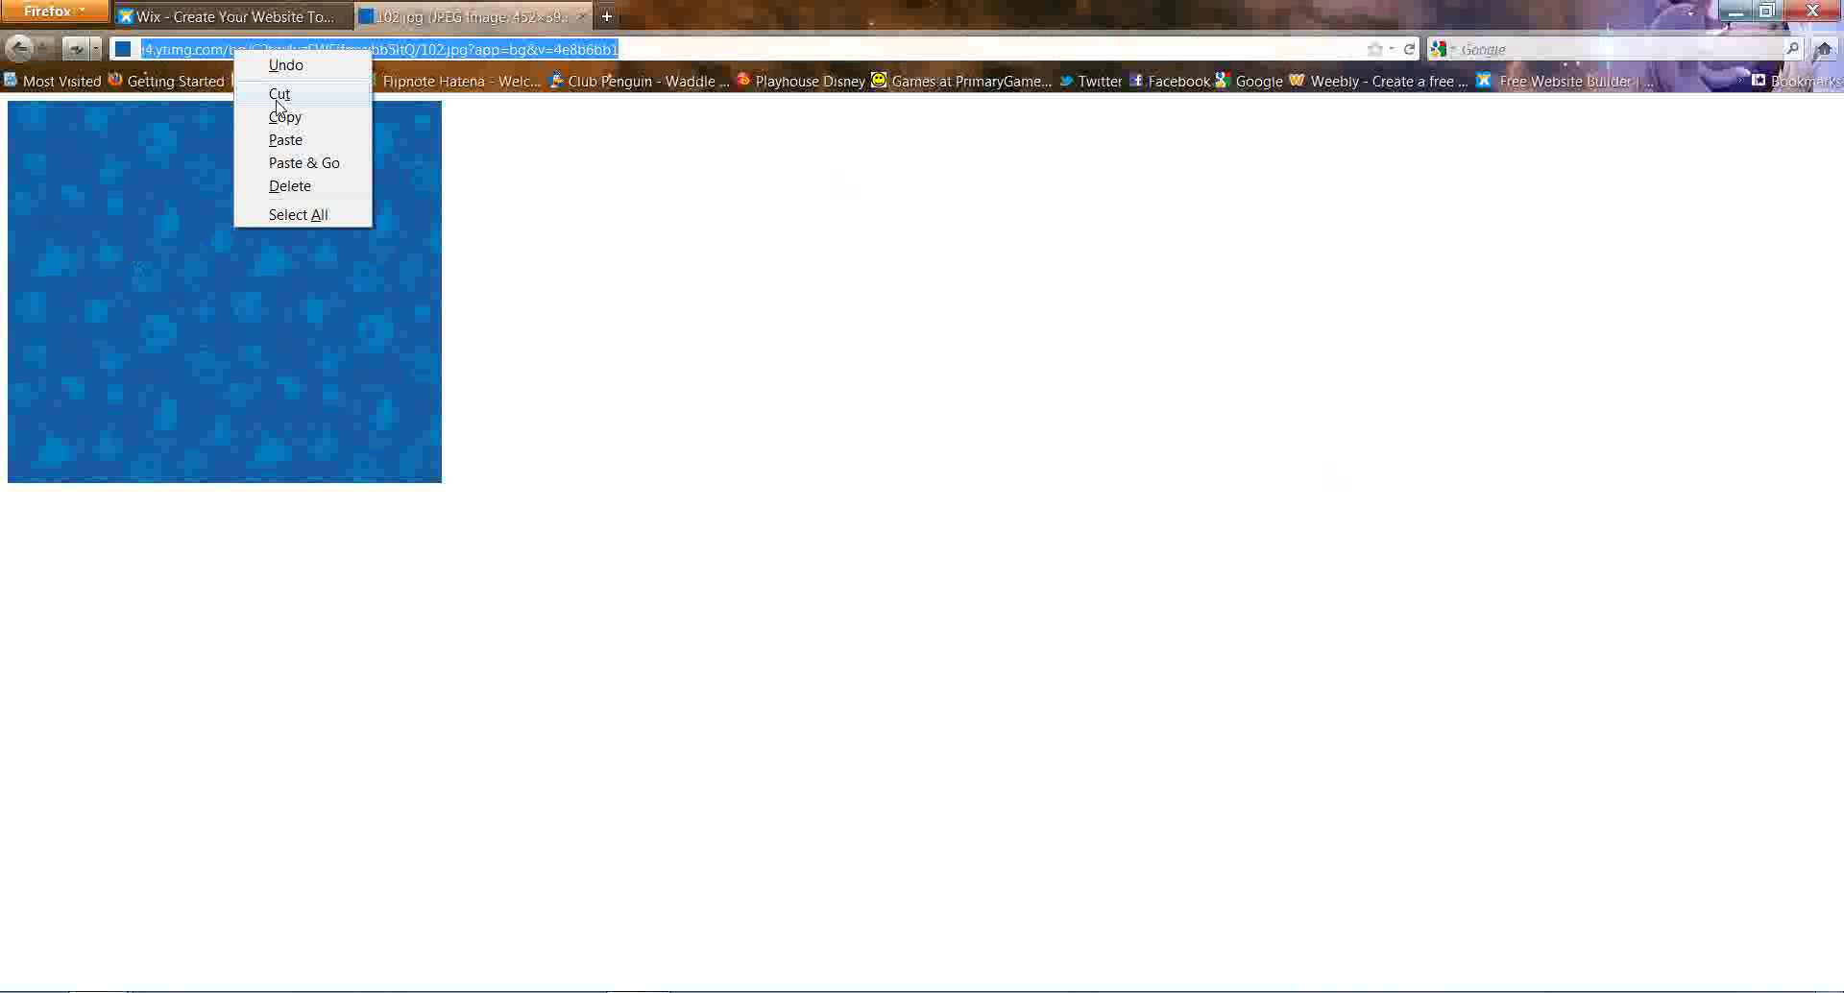
pyautogui.click(303, 120)
pyautogui.click(98, 992)
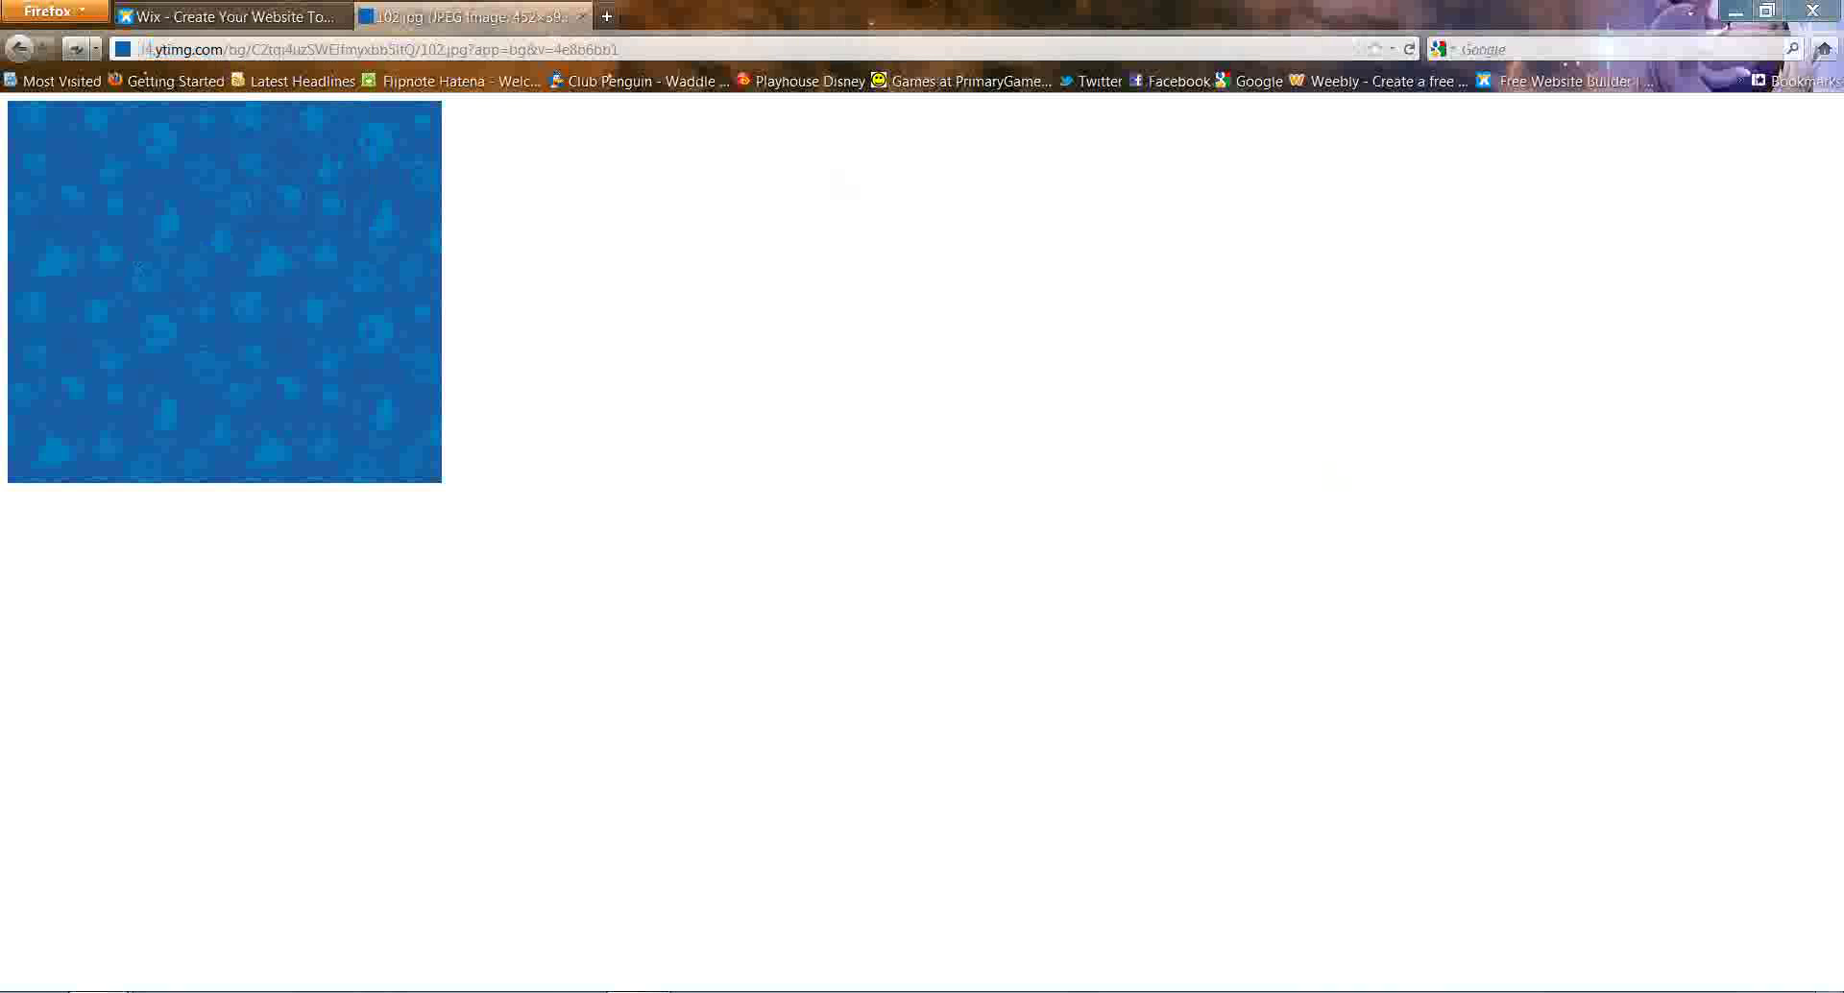
# - Paste the copied image address into the Add media from URL dialog and import it
pyautogui.click(443, 854)
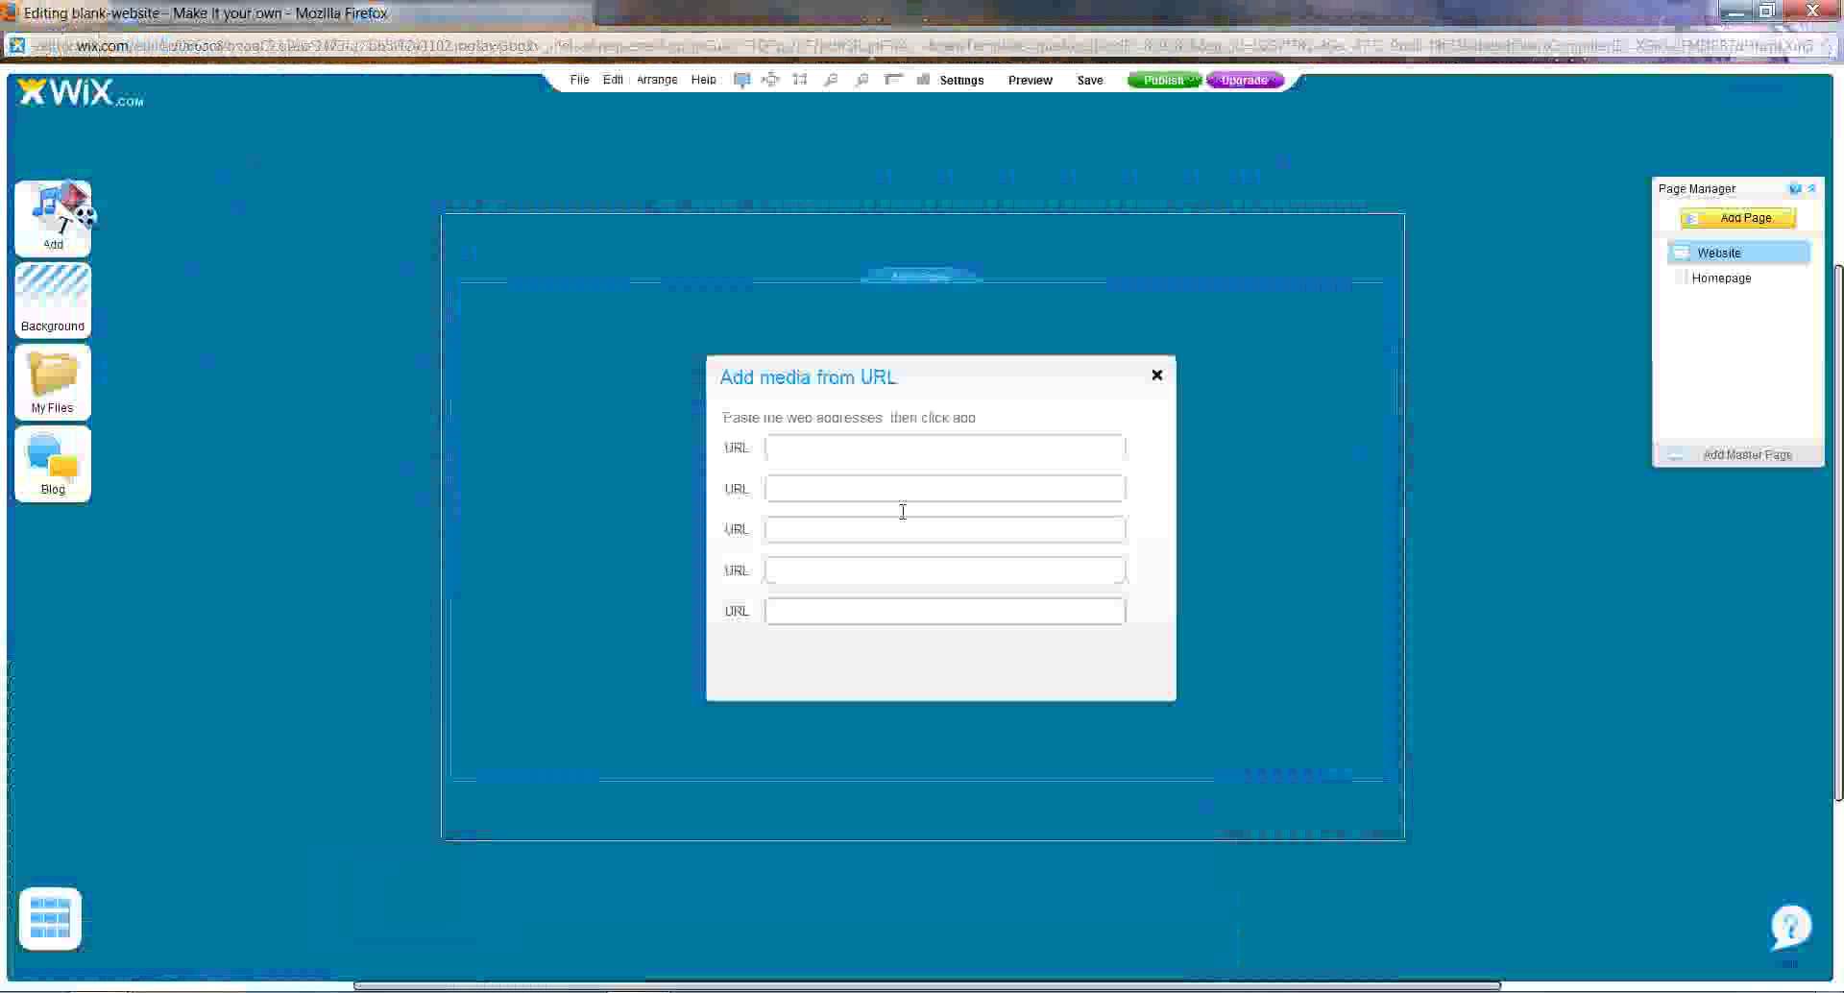
pyautogui.rightClick(903, 512)
pyautogui.click(922, 501)
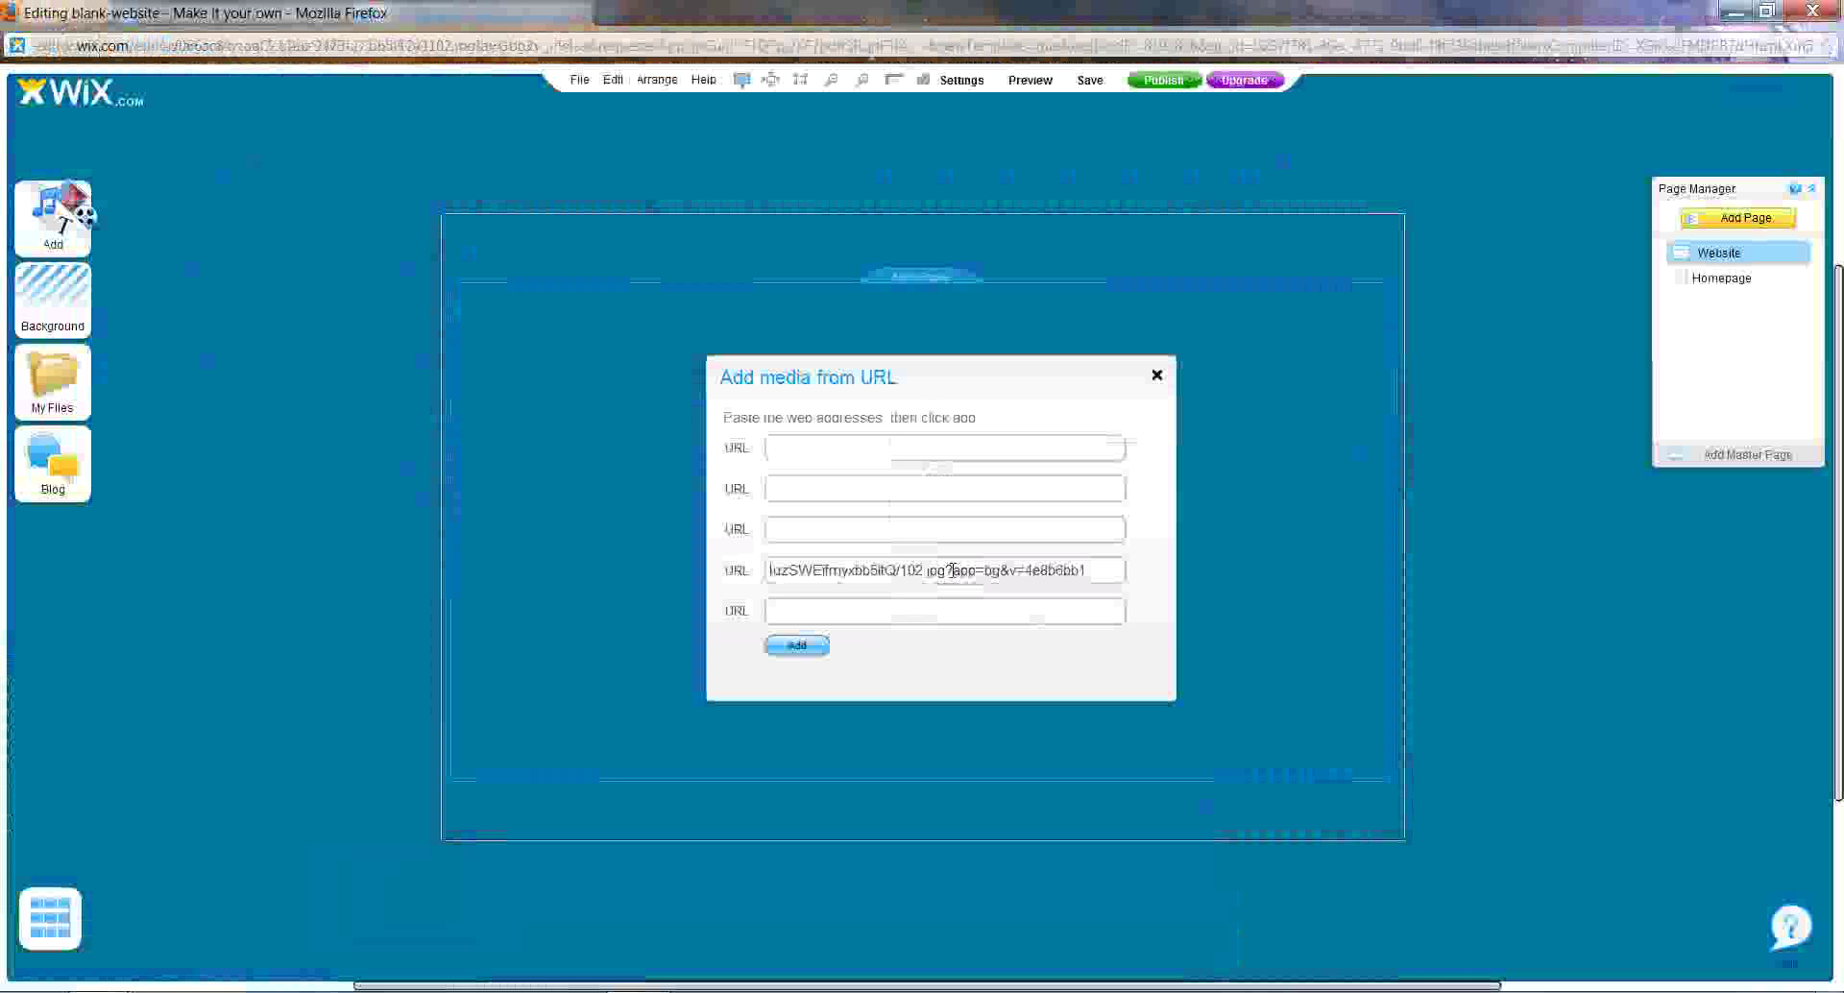
pyautogui.click(808, 646)
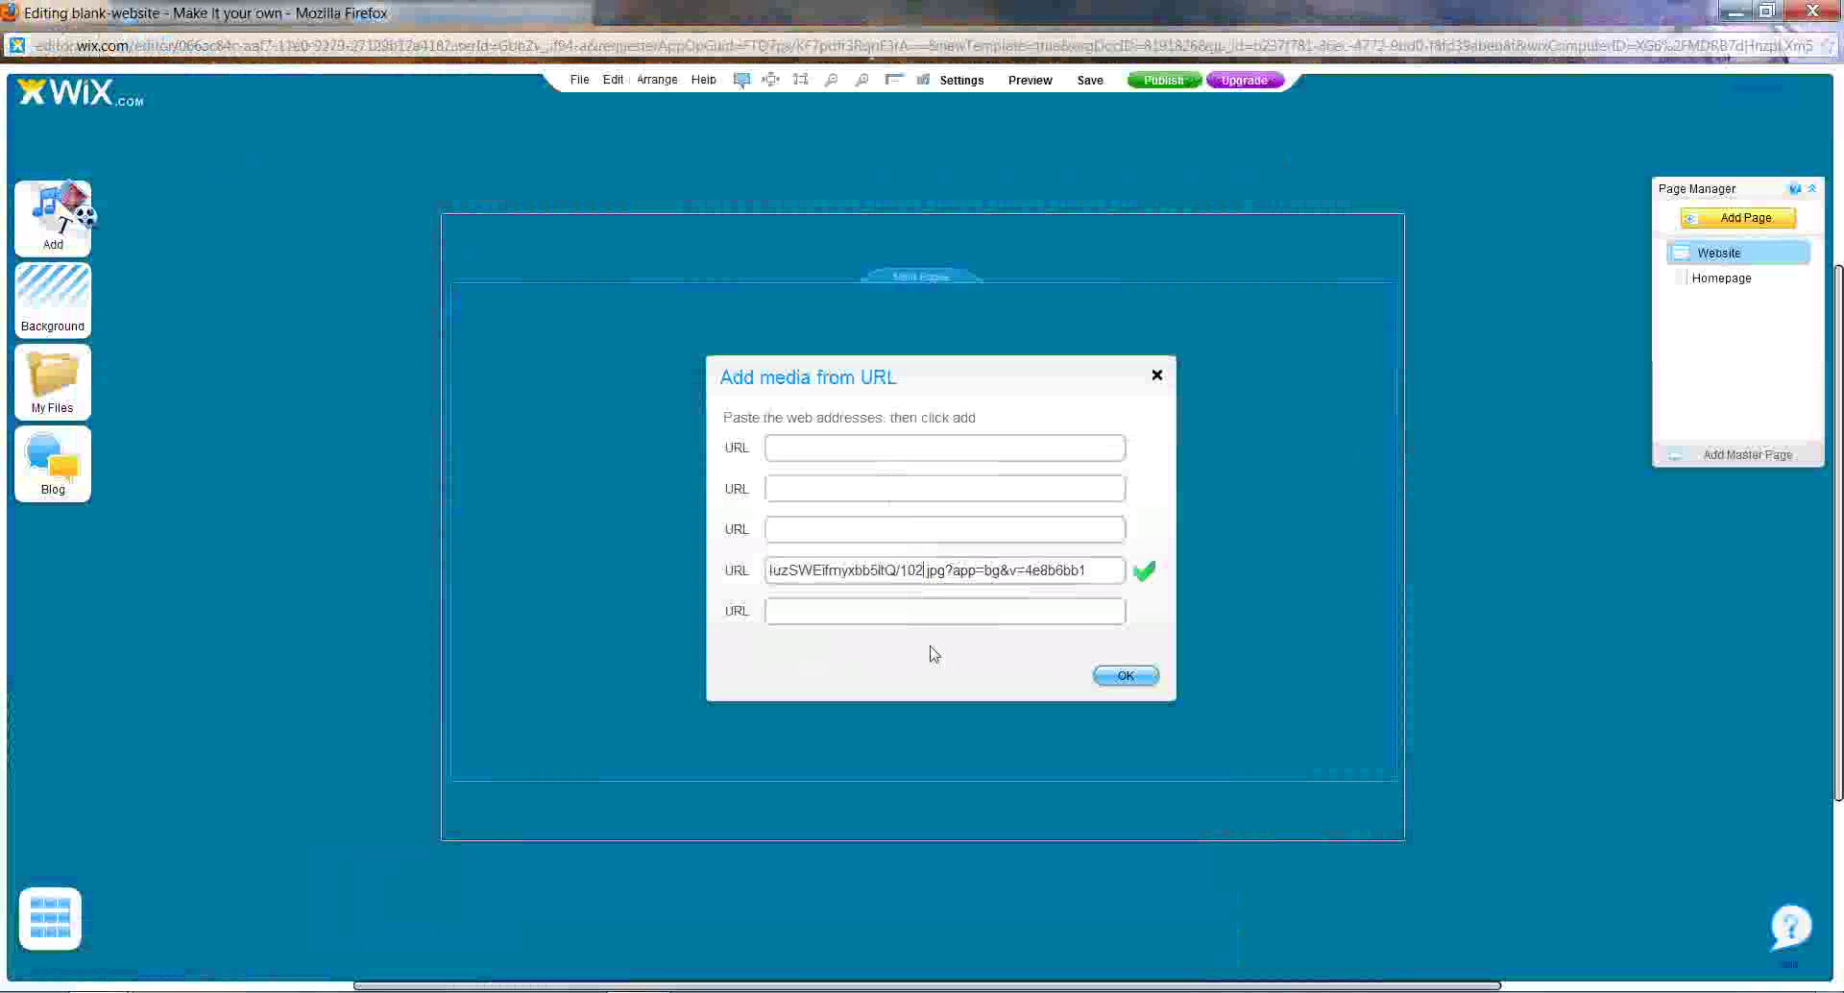
pyautogui.click(1126, 677)
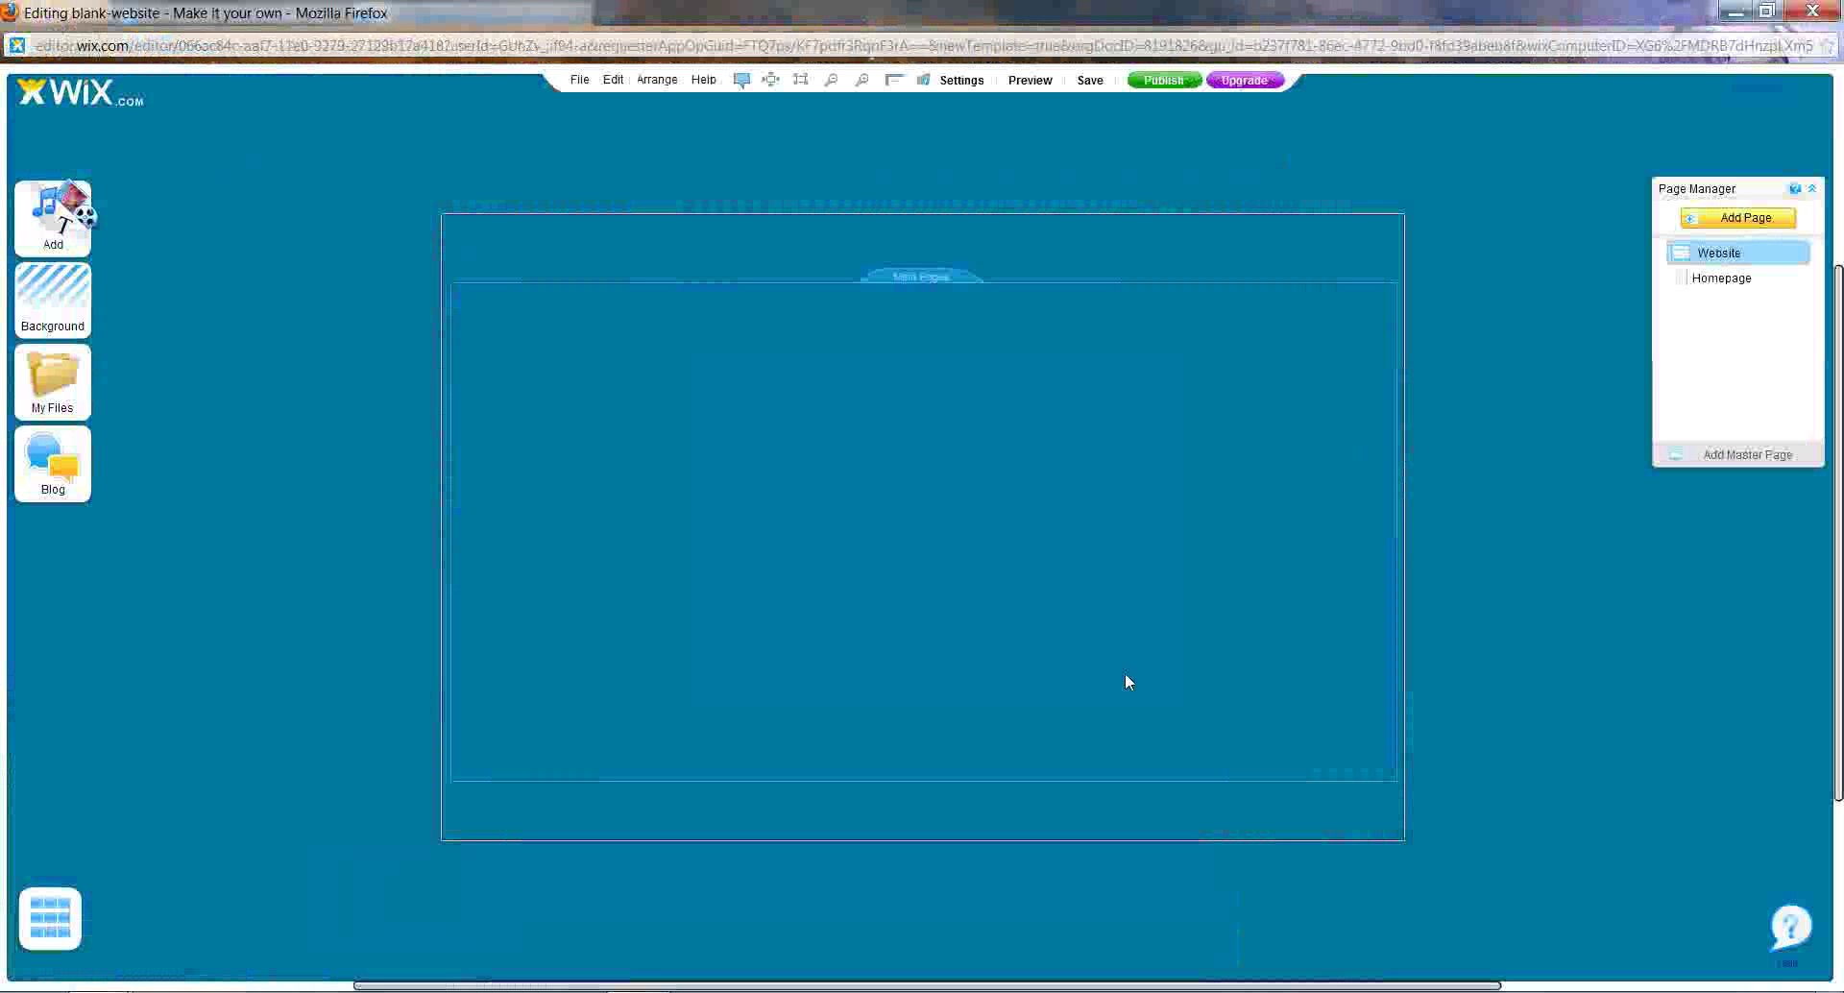
# - Insert 102.jpg from the picture library and set it as the page background
pyautogui.moveTo(76, 197)
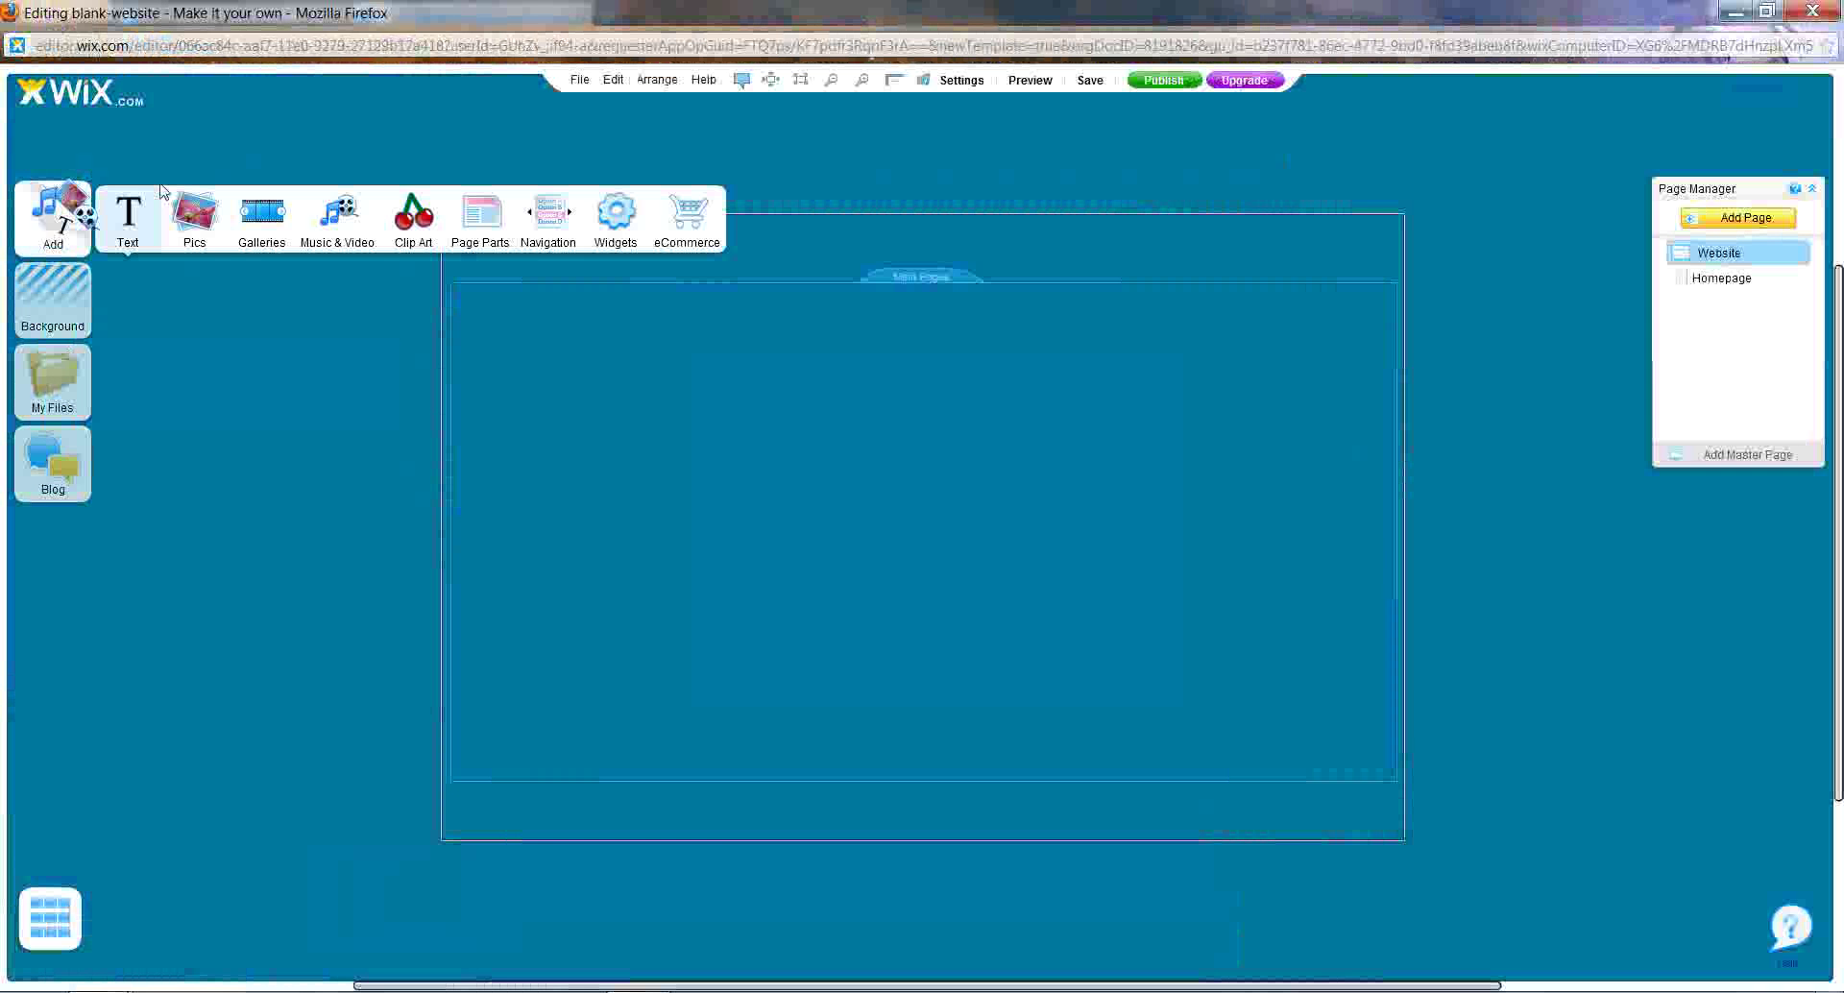
pyautogui.click(194, 235)
pyautogui.click(259, 284)
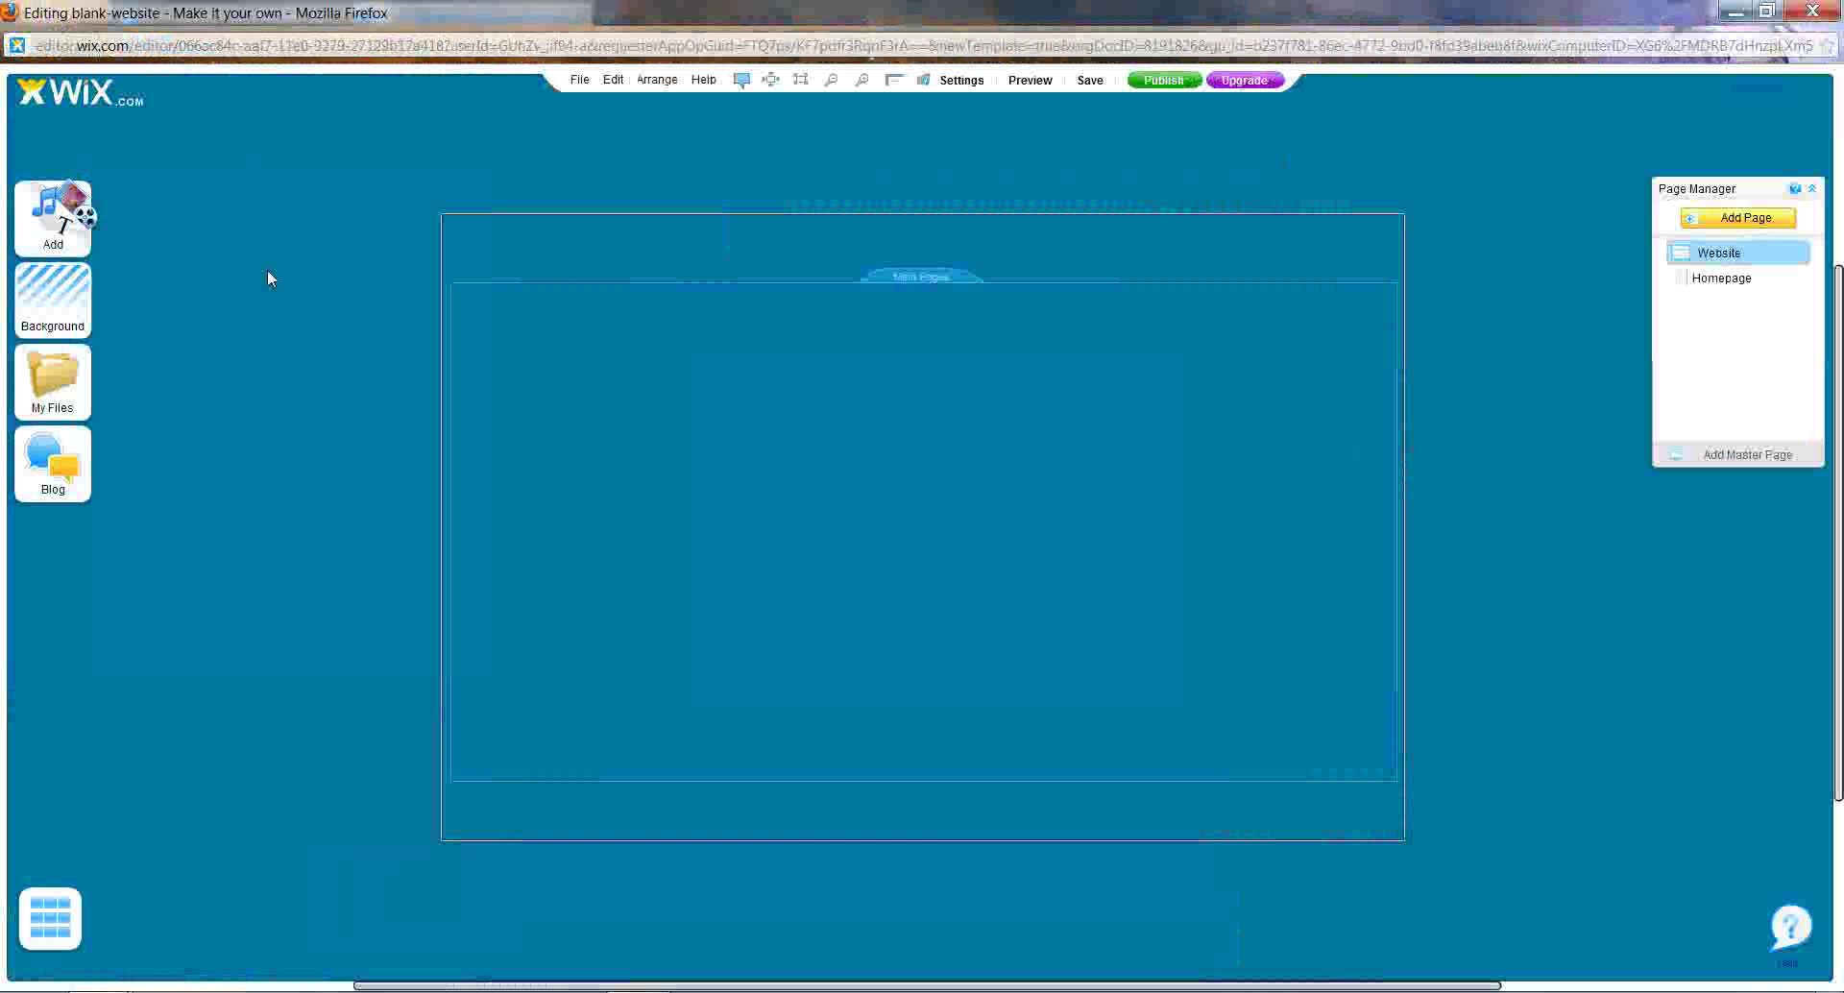
pyautogui.rightClick(238, 759)
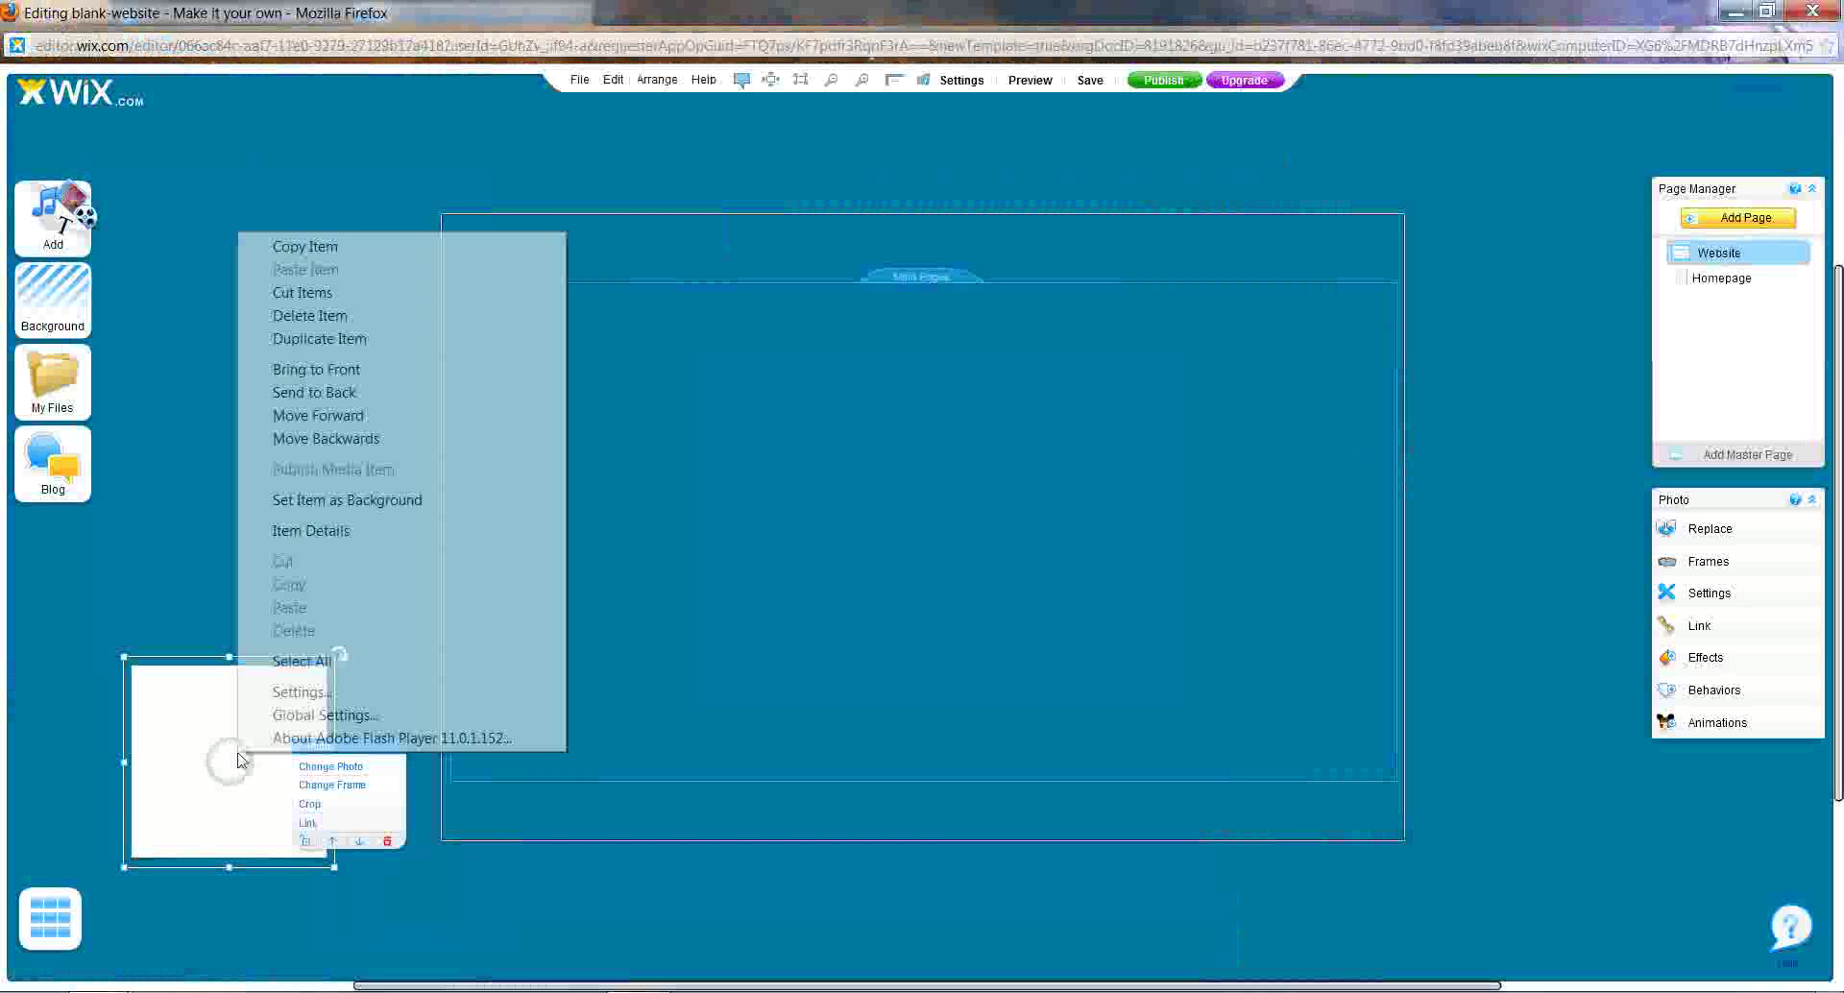
pyautogui.click(353, 505)
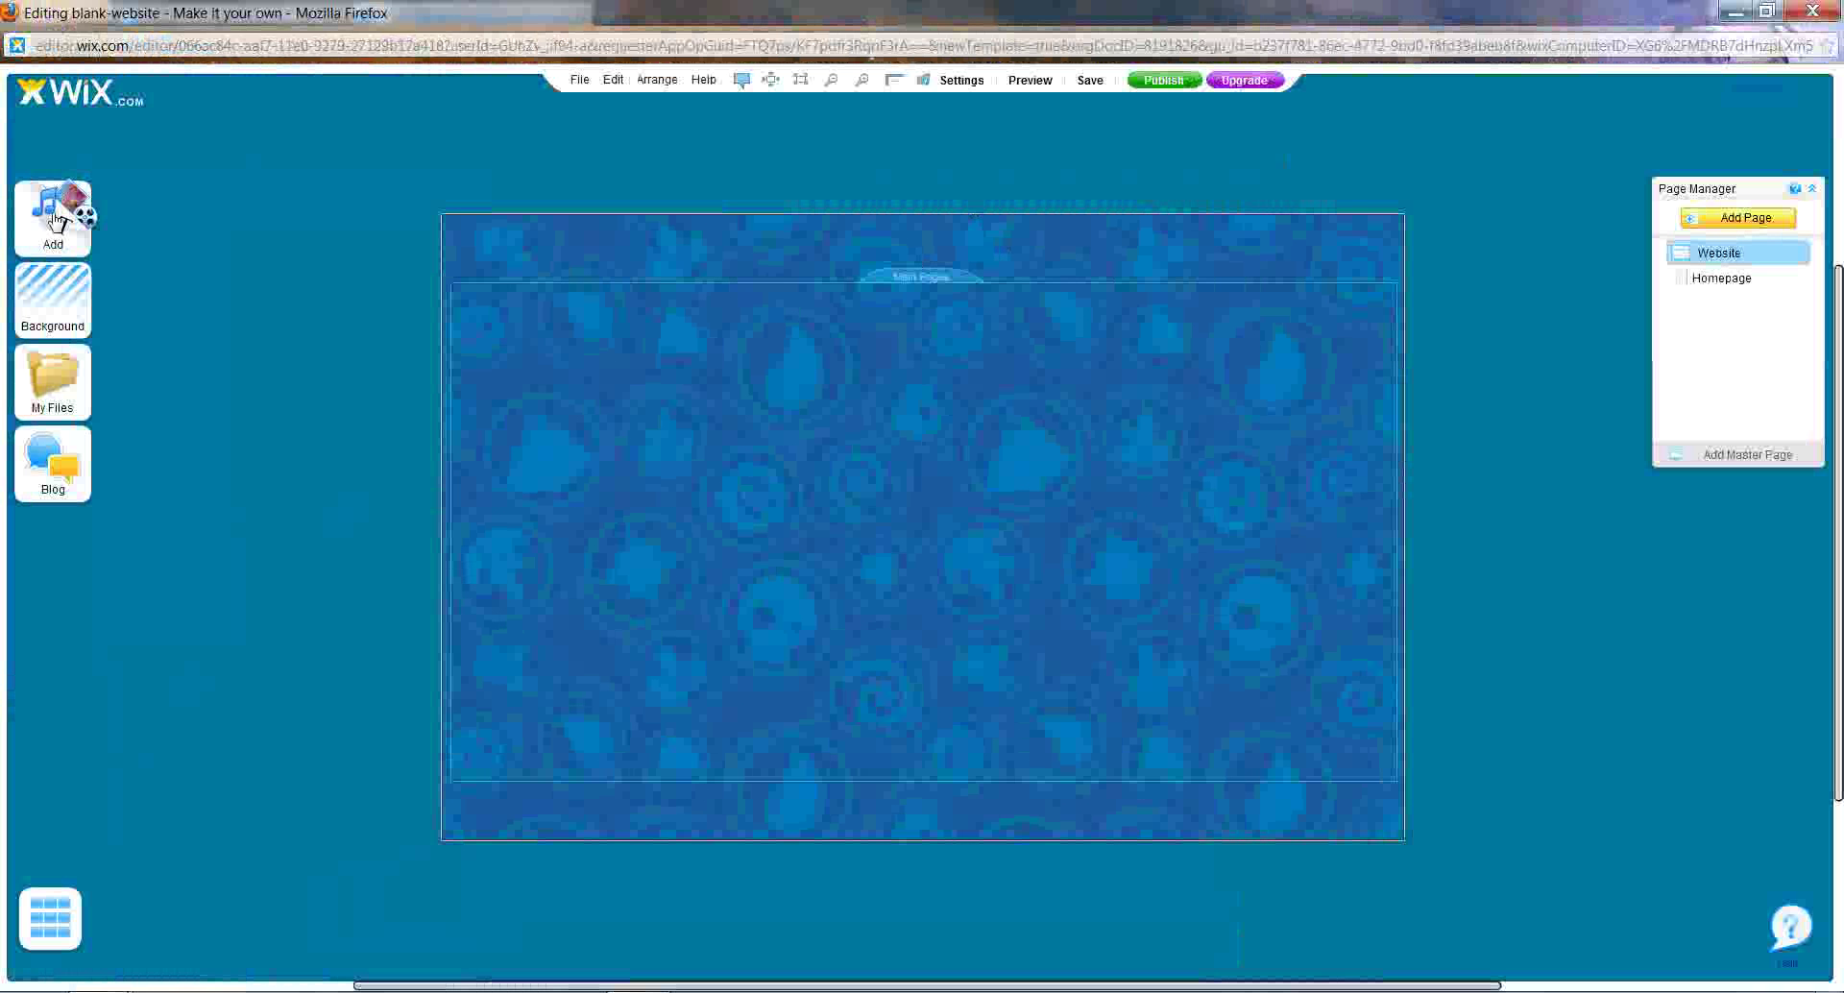
# - Browse the Text and Blog add panels, close them, and leave a photo placeholder beside the page
pyautogui.click(53, 216)
pyautogui.click(144, 242)
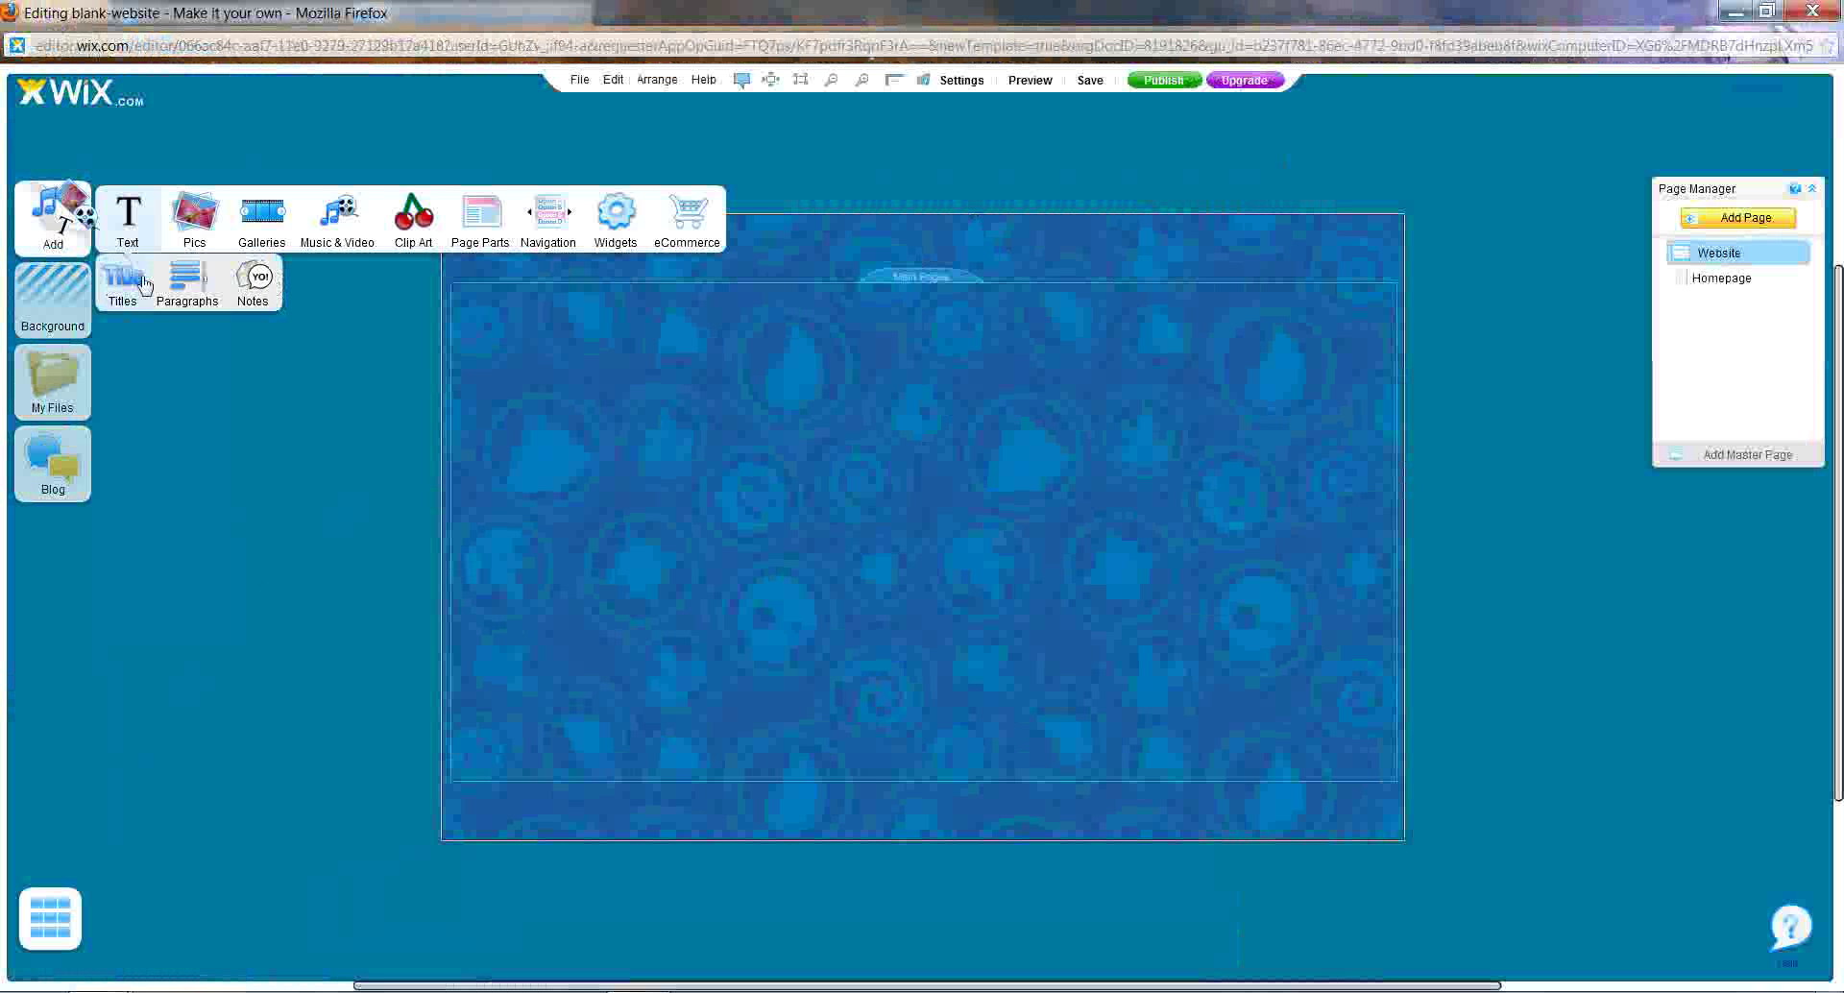
pyautogui.click(52, 466)
pyautogui.click(151, 975)
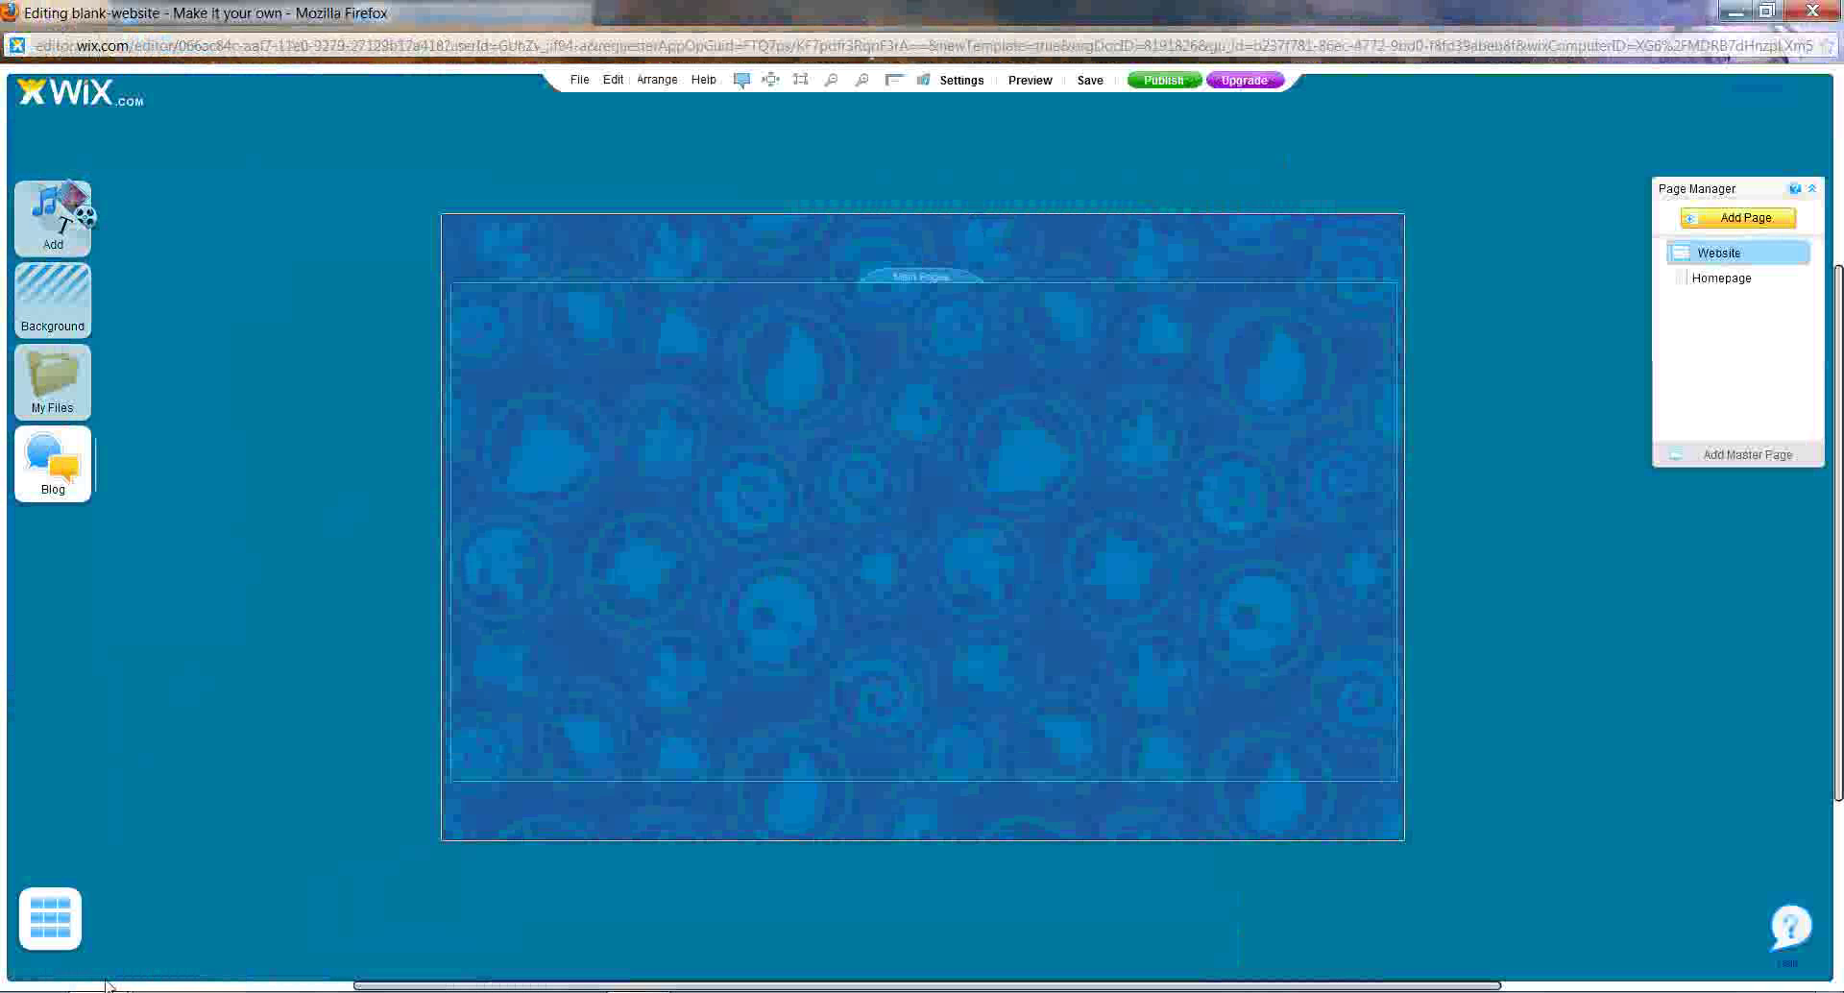
pyautogui.moveTo(183, 979)
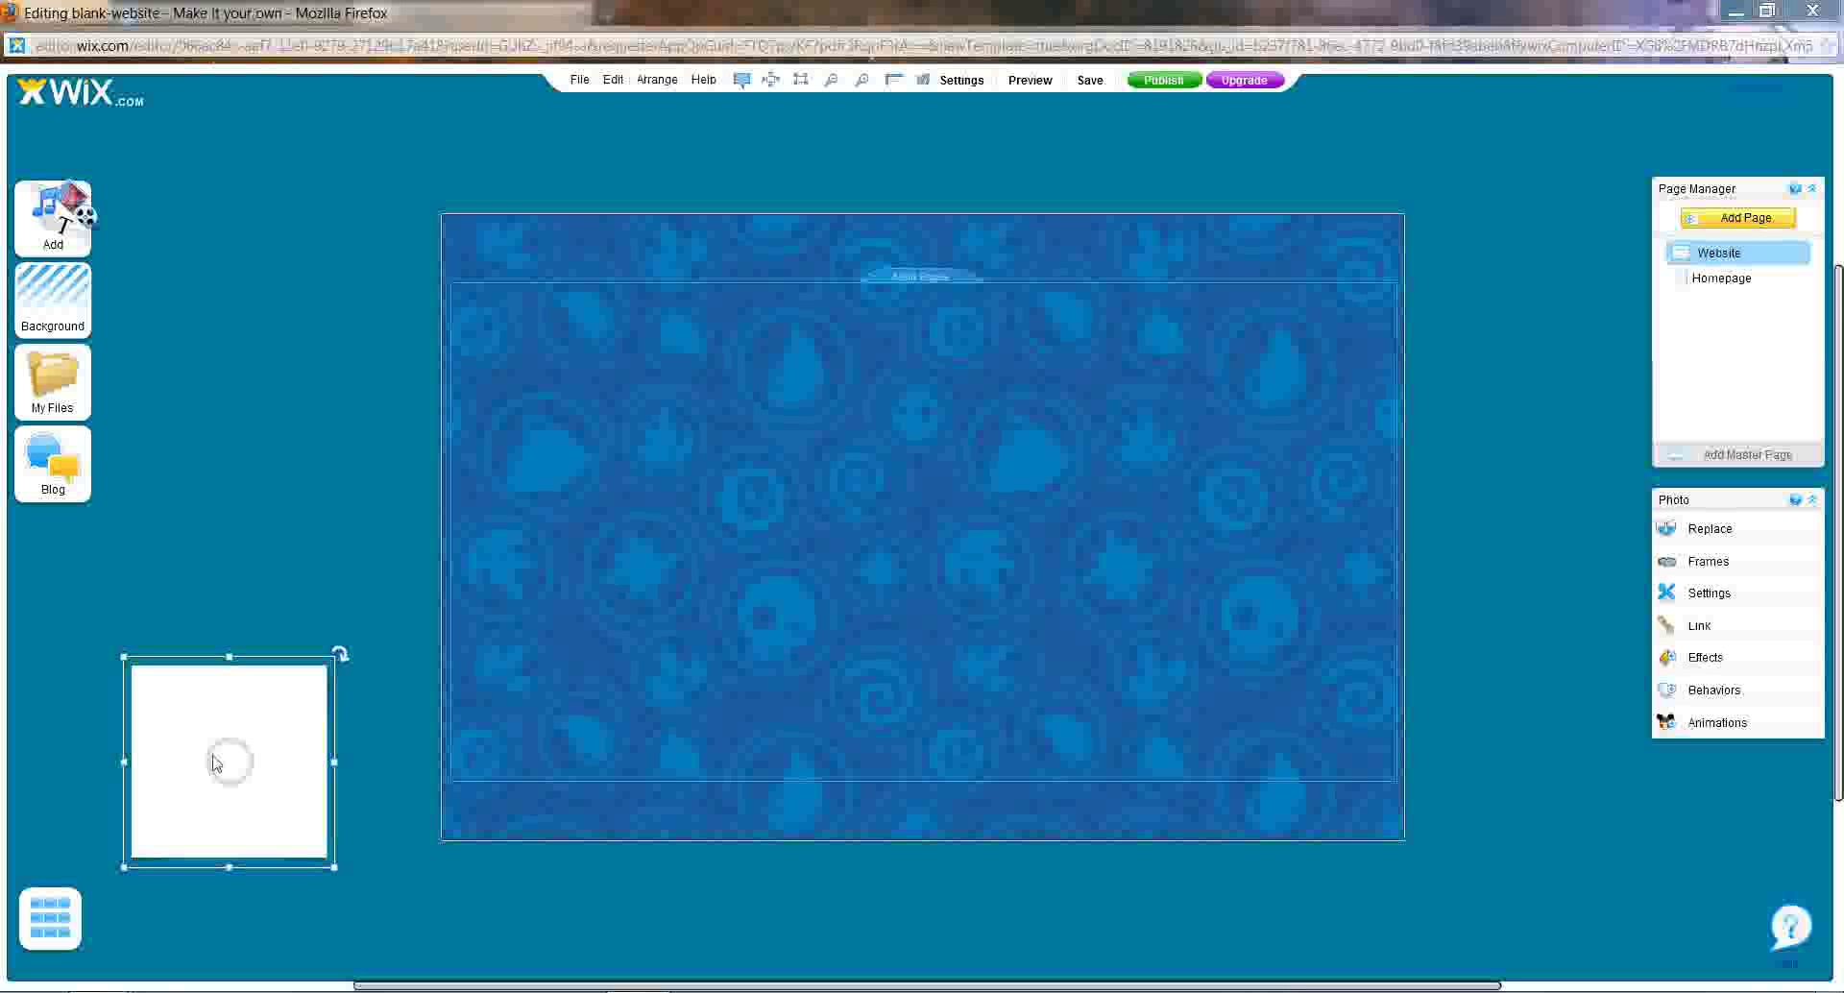
# - Move the Skylanders logo to the top centre, set it to No Frame, and widen it slightly
pyautogui.moveTo(226, 765); pyautogui.dragTo(922, 331)
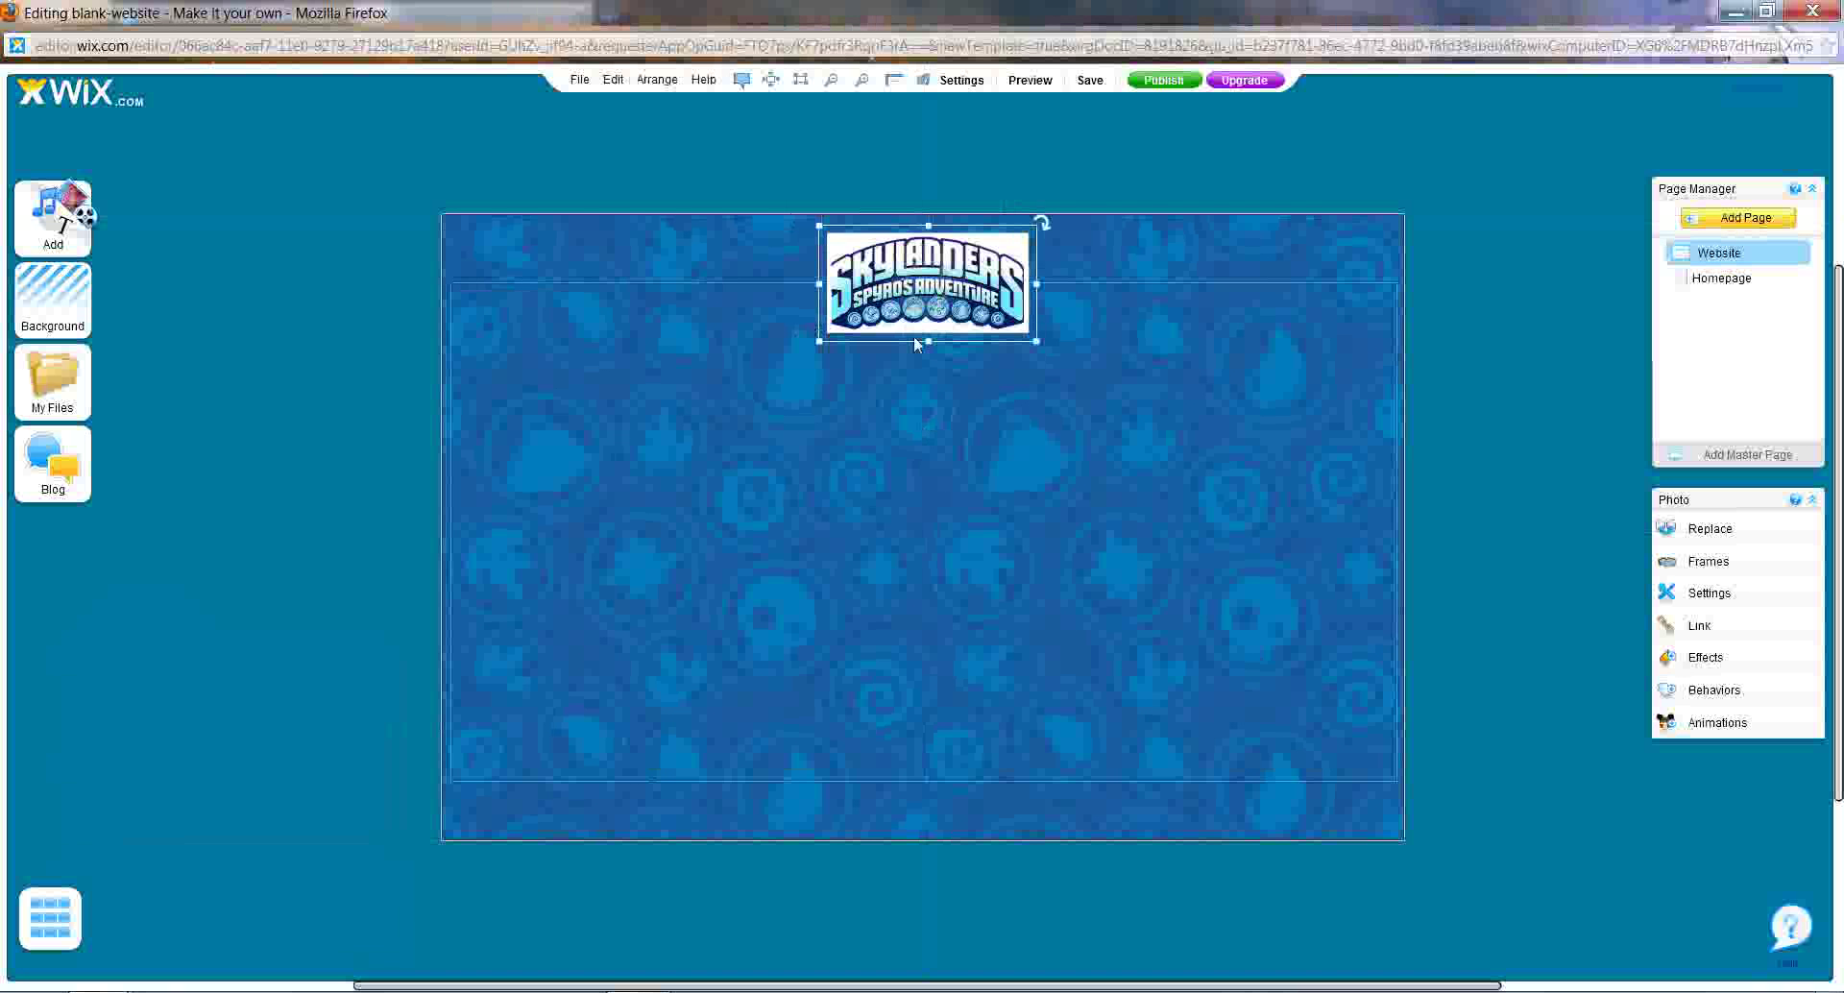
pyautogui.click(1683, 562)
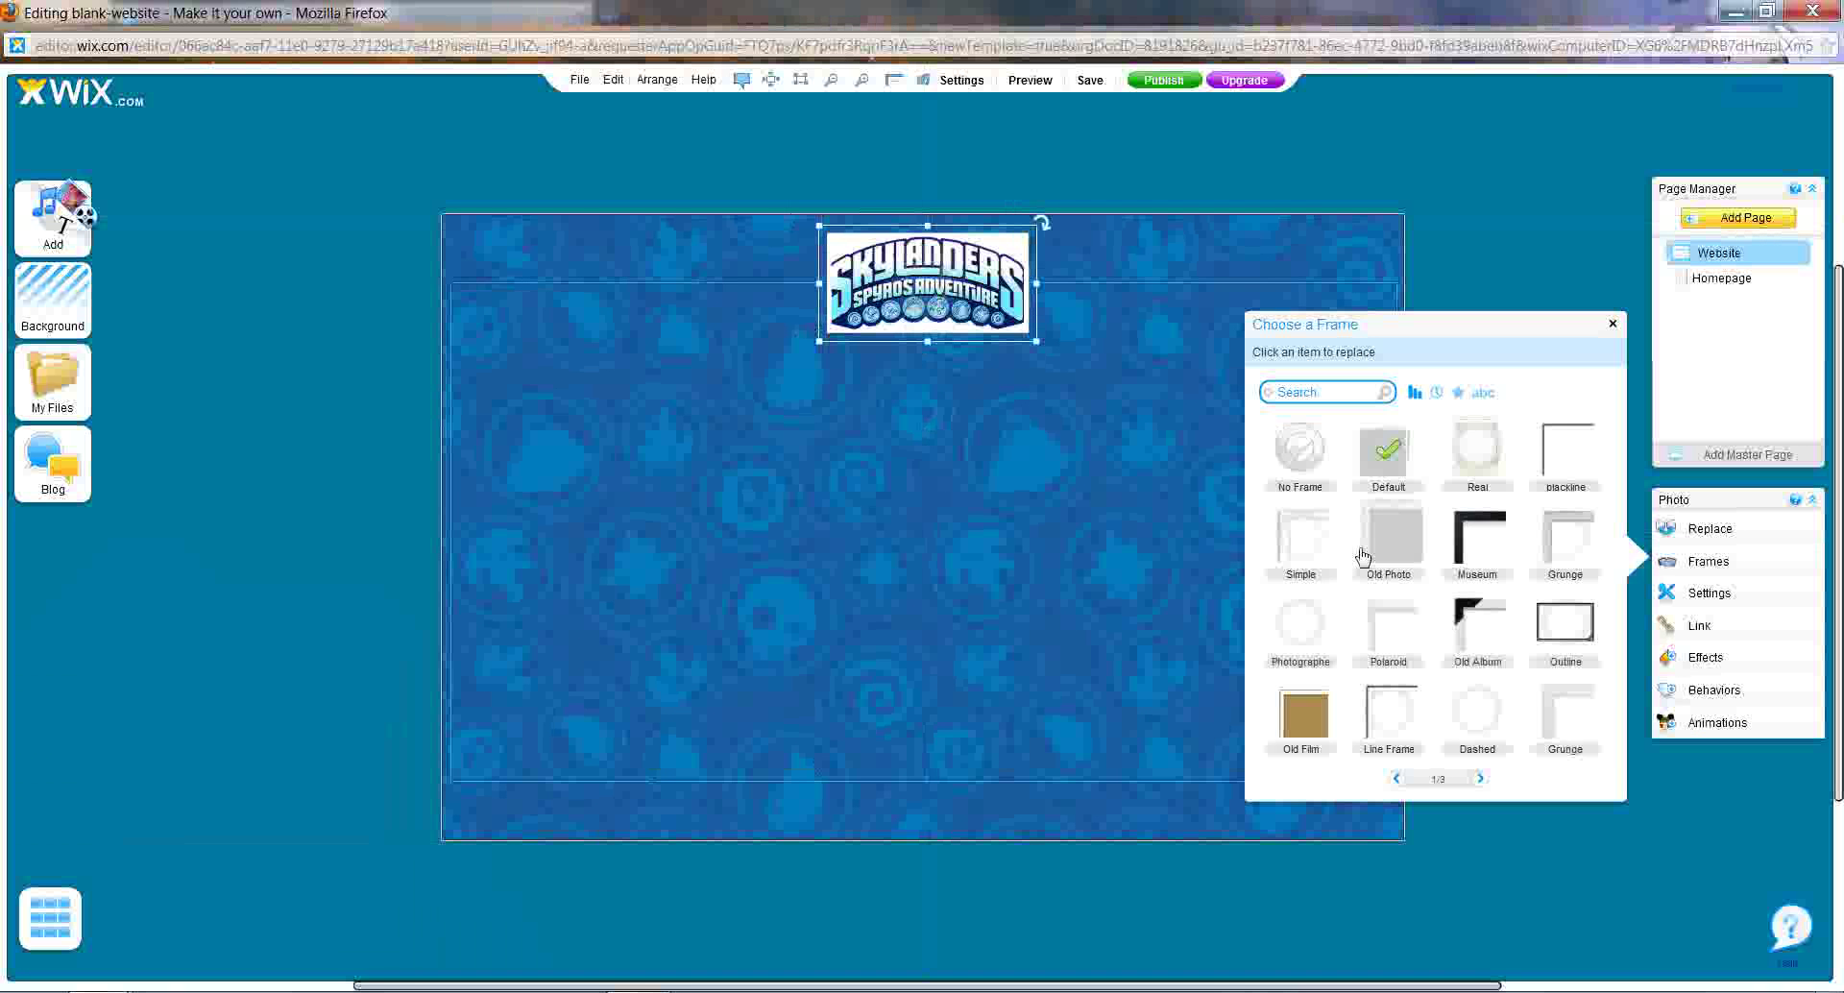
pyautogui.click(1302, 462)
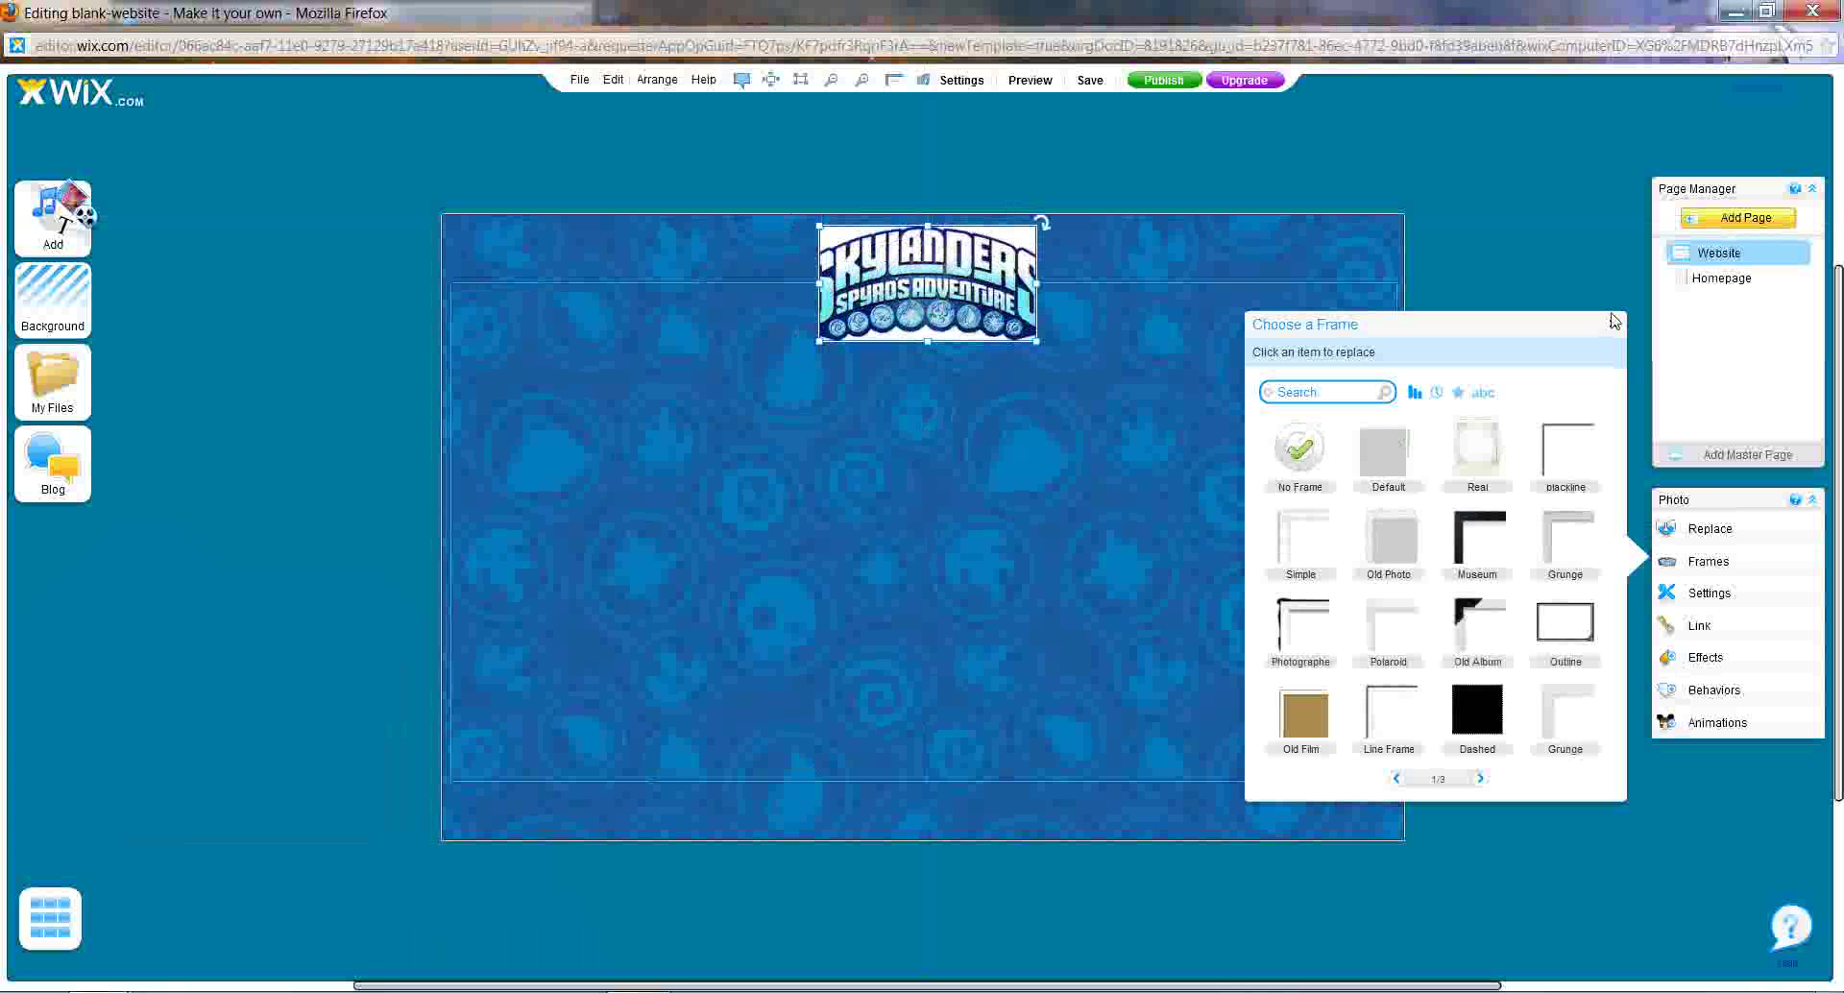
pyautogui.click(1612, 324)
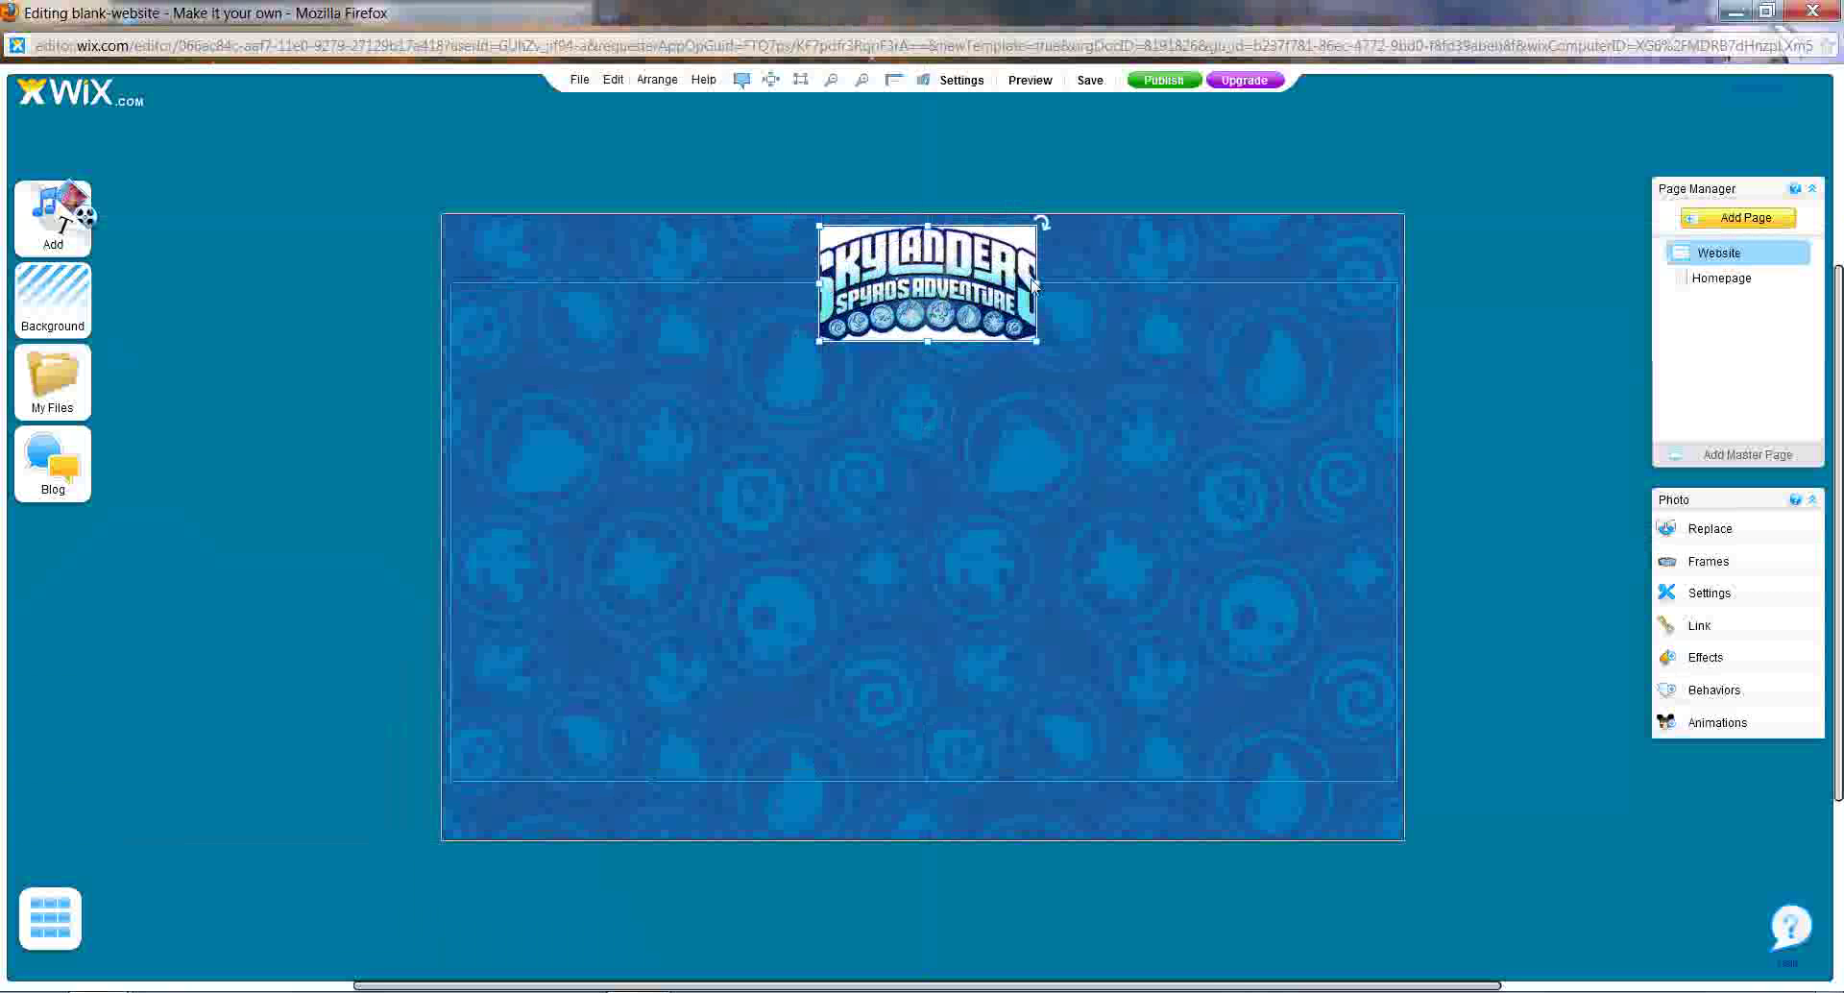
pyautogui.moveTo(1036, 284); pyautogui.dragTo(1078, 303)
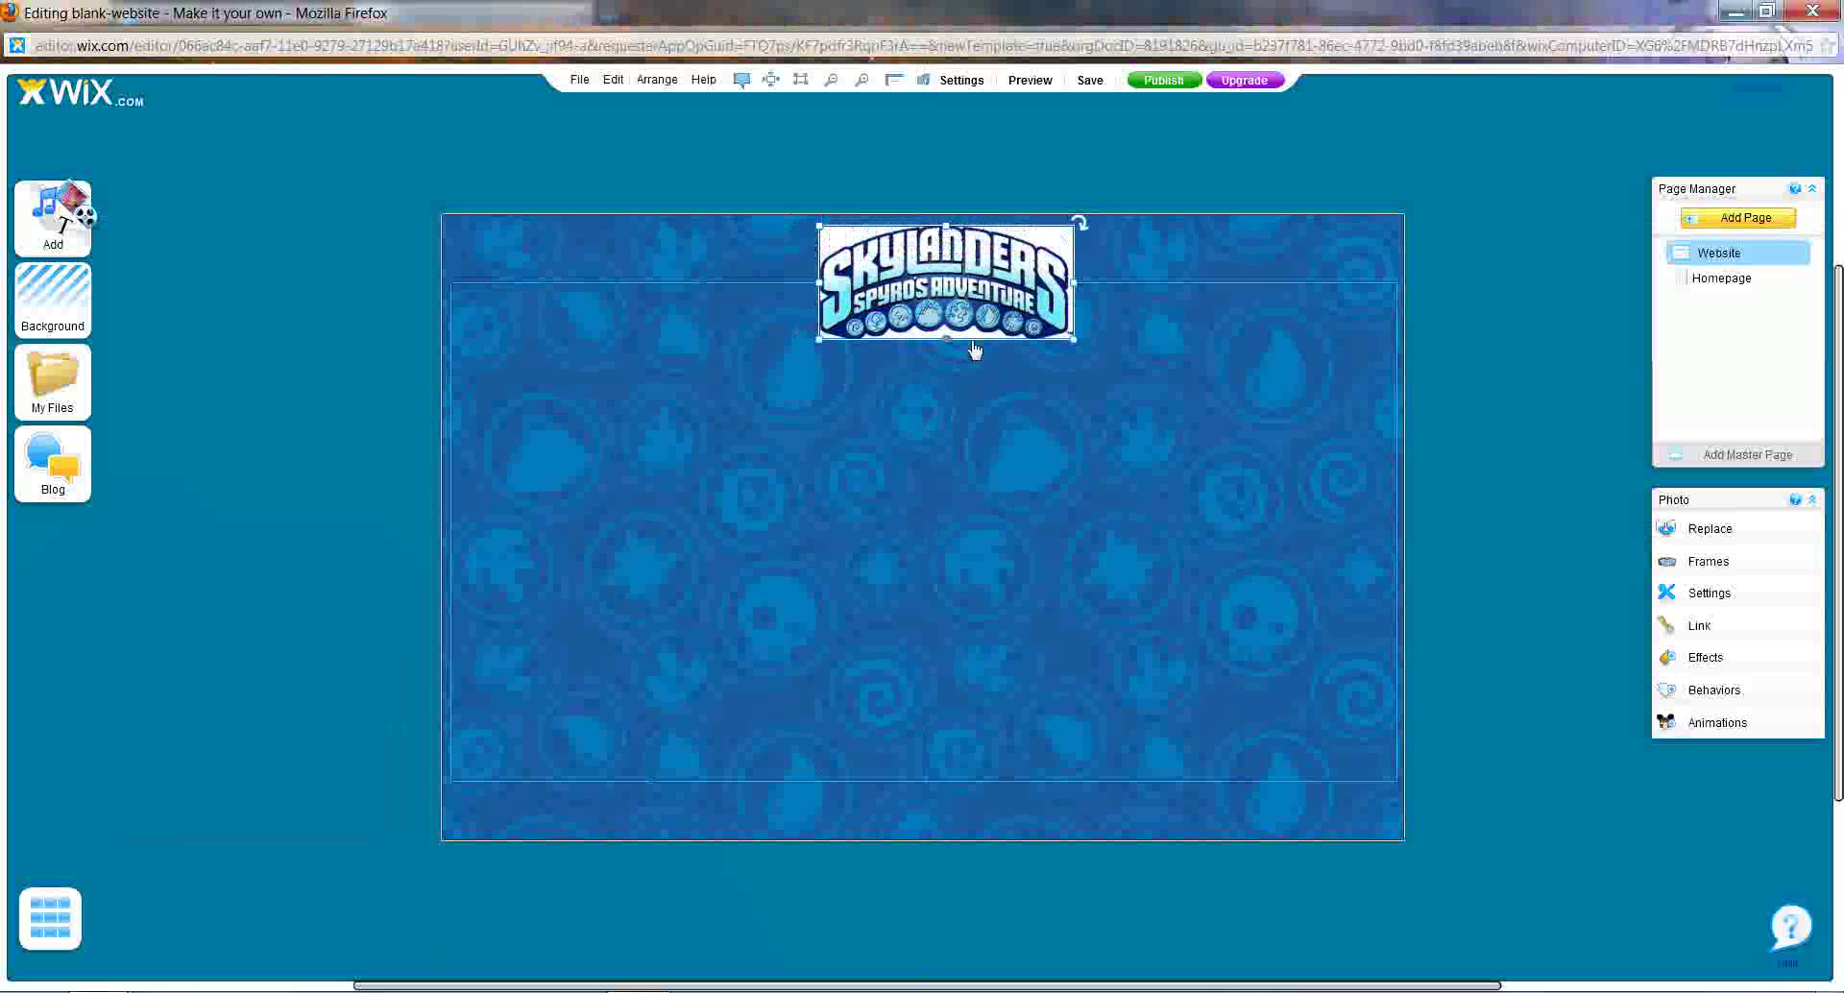
# - Reposition the page content area below the logo and widen it leftward to nearly full page width
pyautogui.click(936, 269)
pyautogui.moveTo(936, 269); pyautogui.dragTo(932, 339)
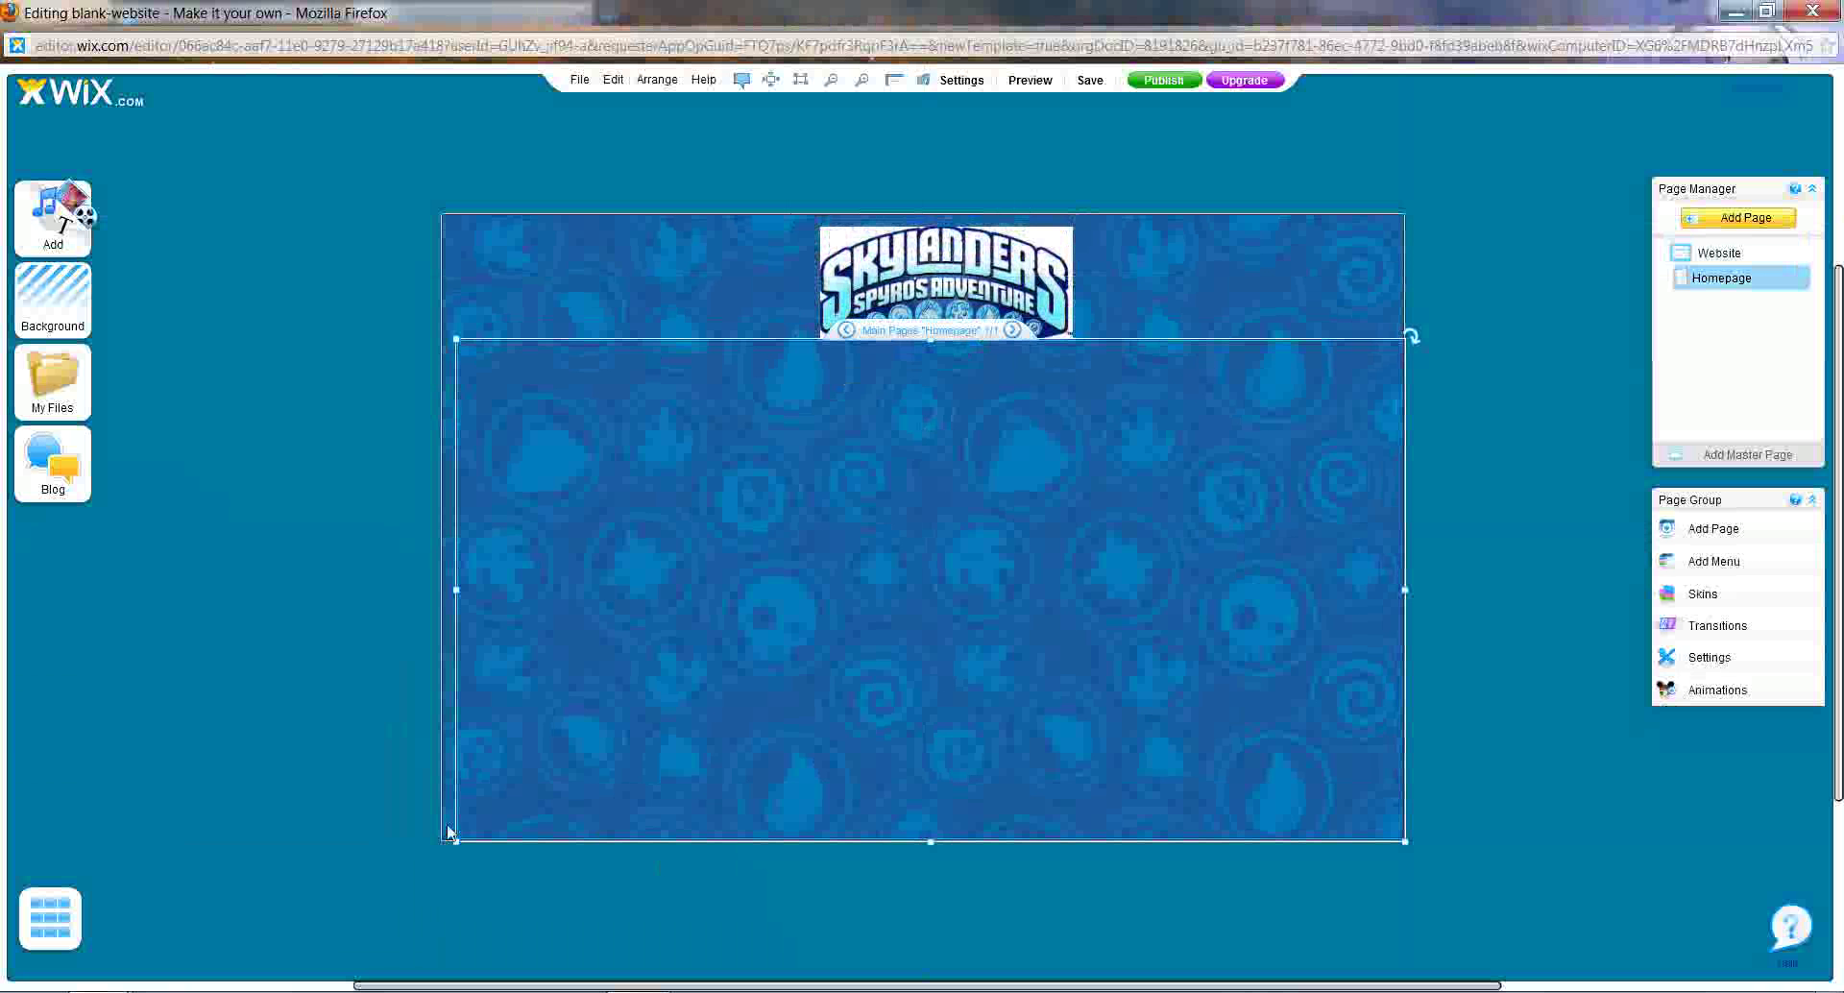
pyautogui.moveTo(454, 842); pyautogui.dragTo(514, 810)
pyautogui.click(1183, 813)
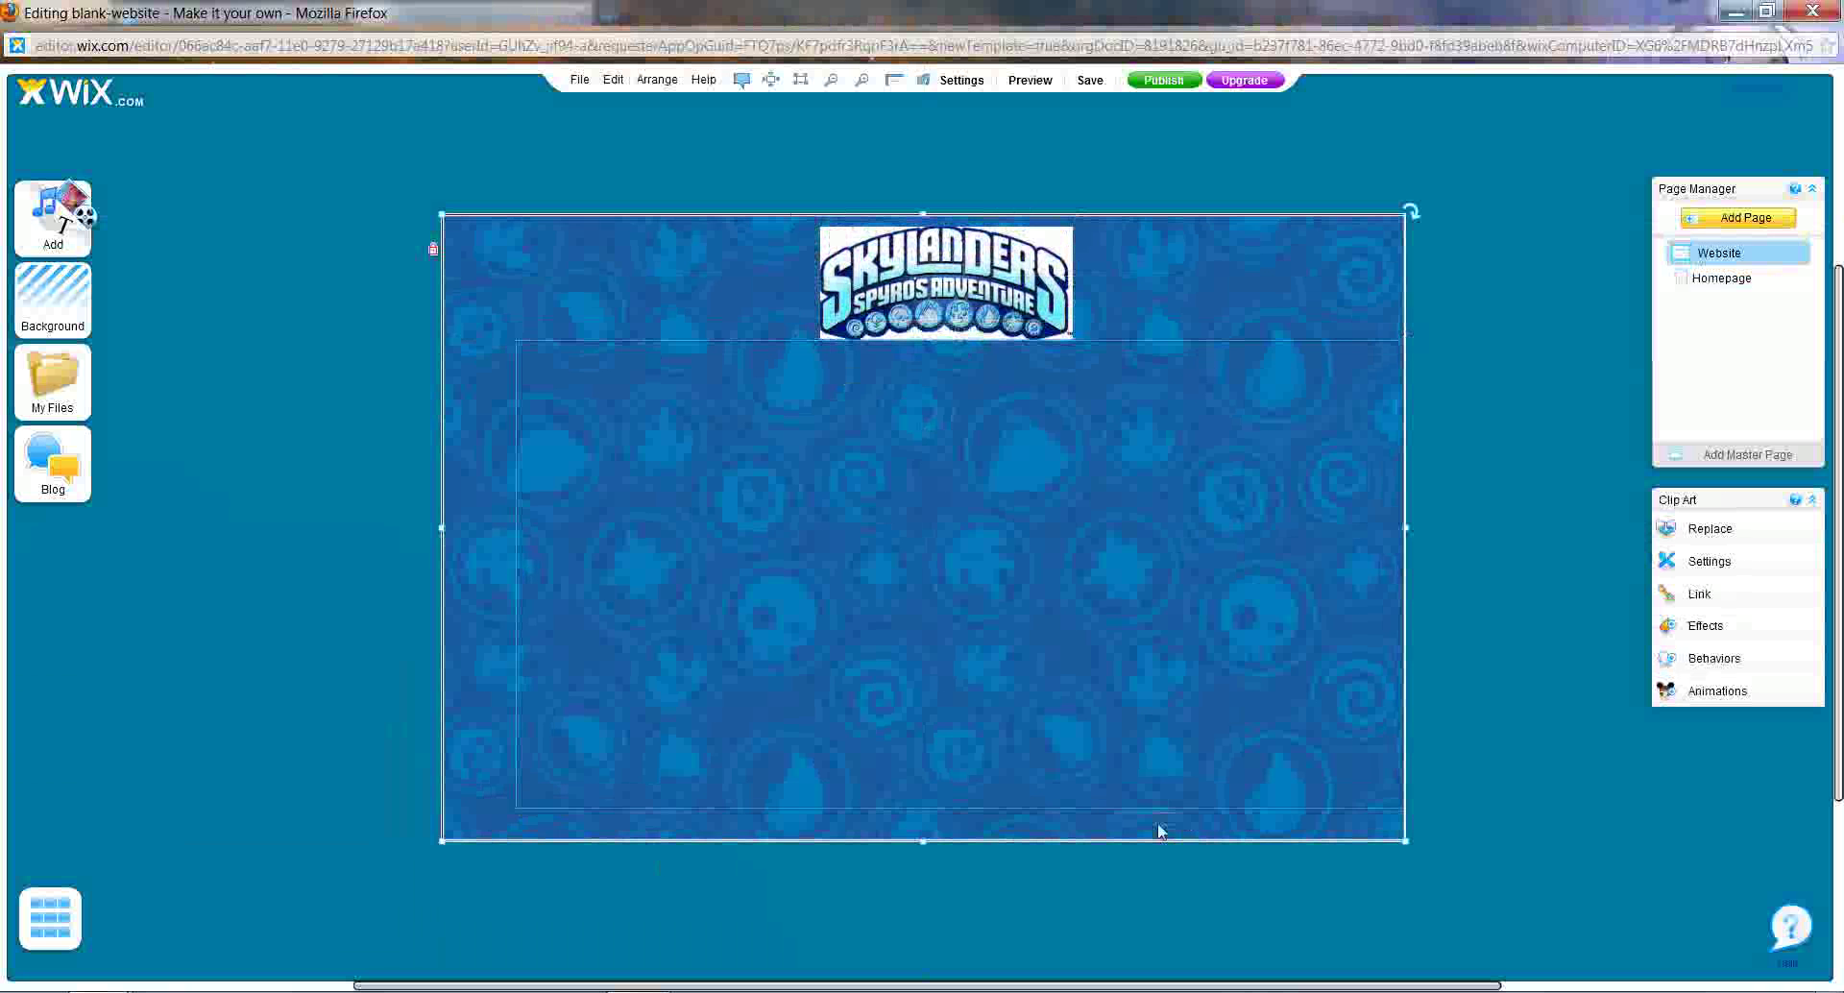
pyautogui.click(1093, 799)
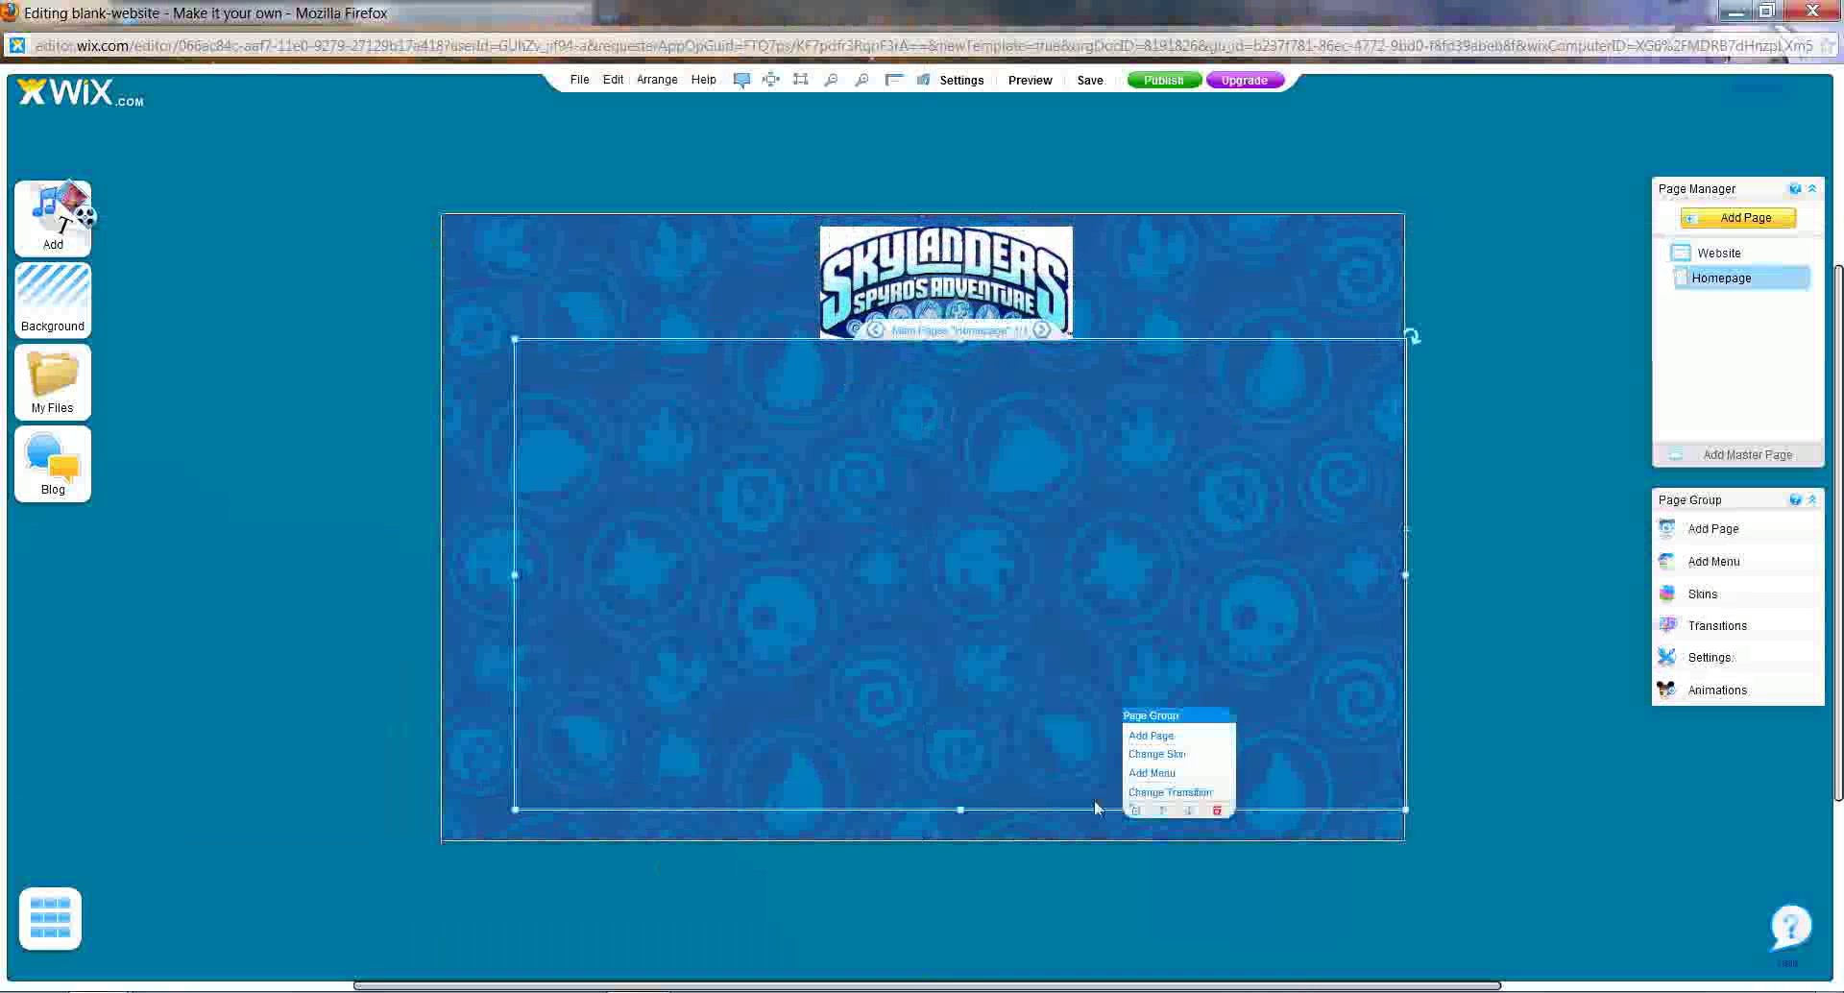
pyautogui.moveTo(1104, 819)
pyautogui.mouseDown()
pyautogui.moveTo(1076, 813)
pyautogui.moveTo(1089, 834)
pyautogui.mouseUp()
pyautogui.click(1114, 911)
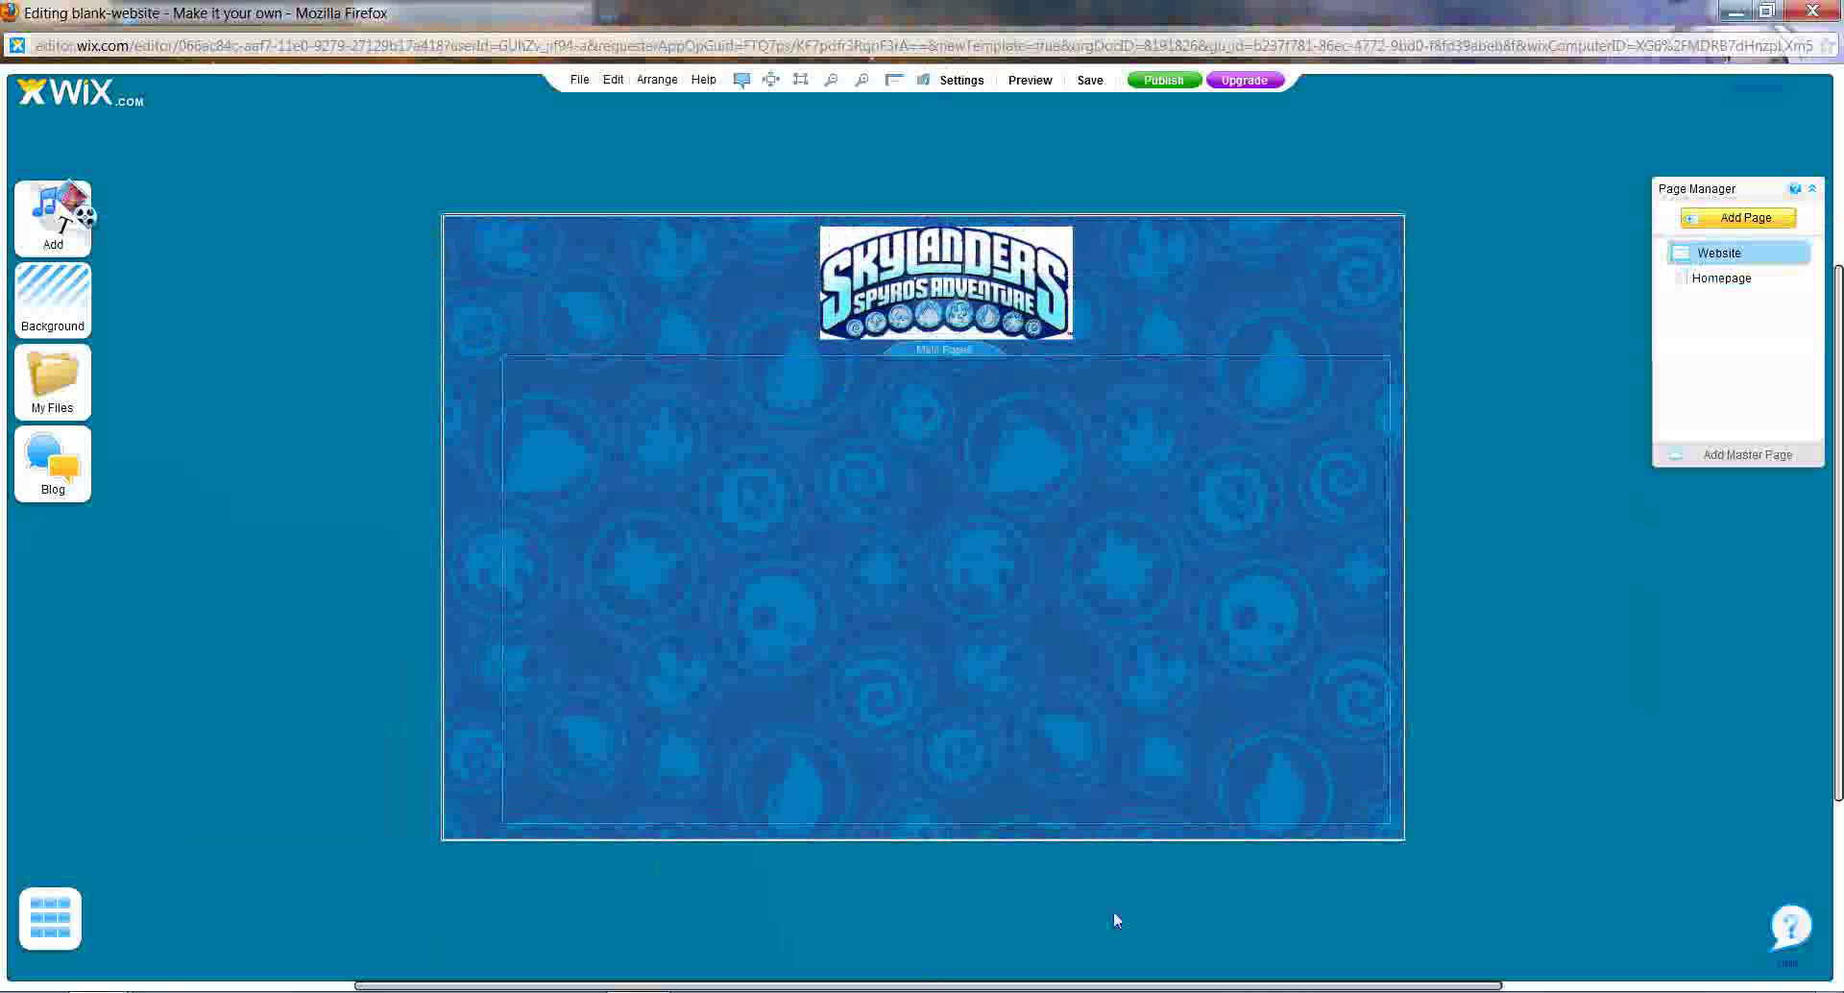
pyautogui.click(592, 532)
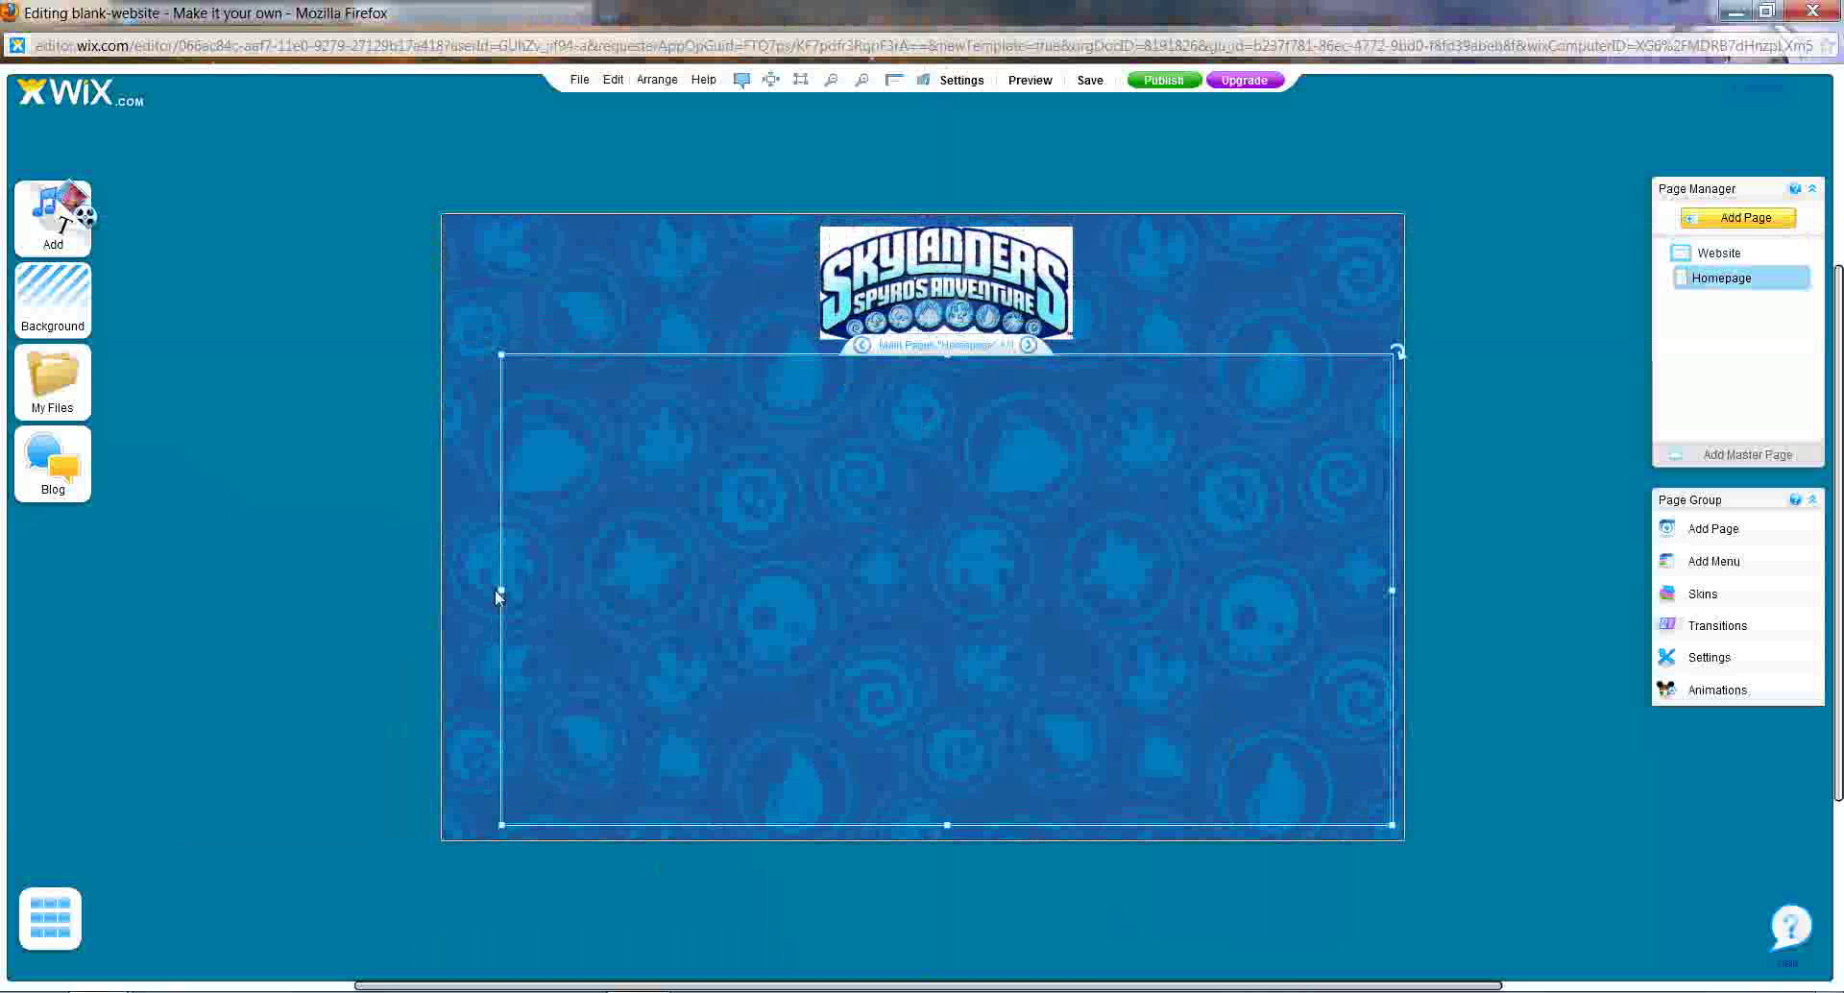
pyautogui.moveTo(501, 592); pyautogui.dragTo(466, 589)
# - Centre the Skylanders logo at the top of the page
pyautogui.moveTo(938, 267); pyautogui.dragTo(920, 267)
pyautogui.click(913, 154)
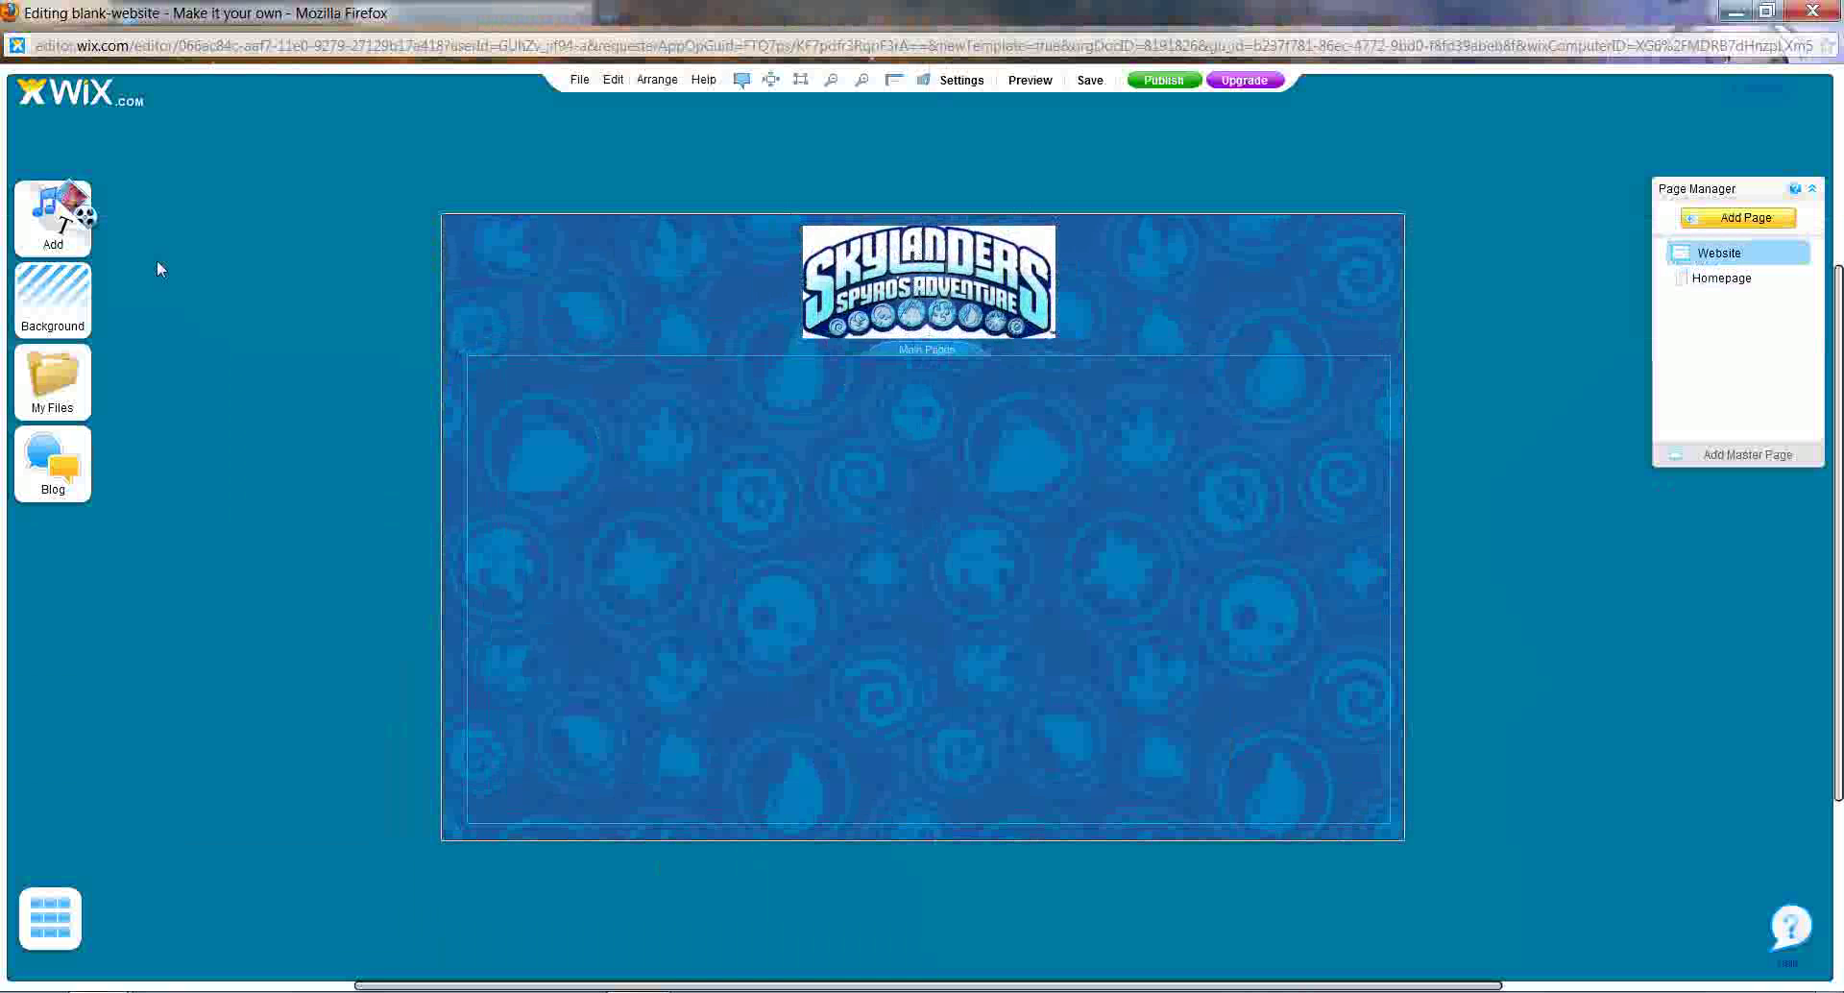
pyautogui.click(58, 210)
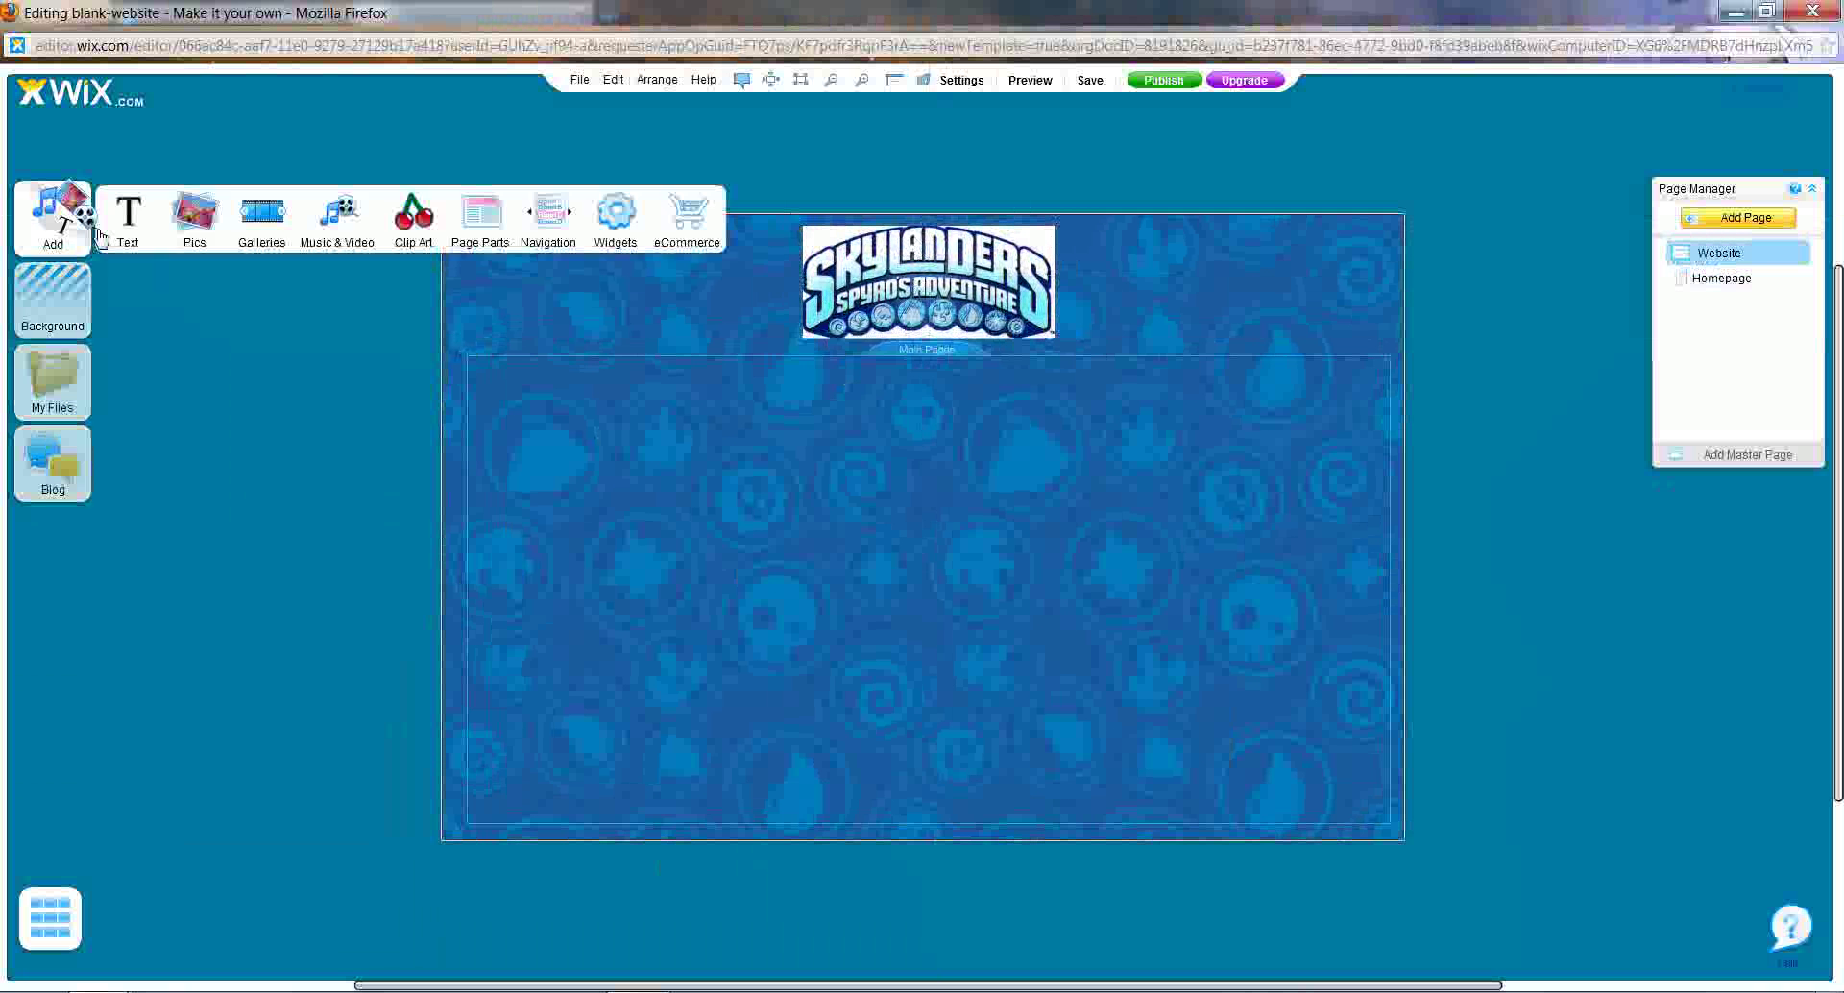
pyautogui.click(878, 876)
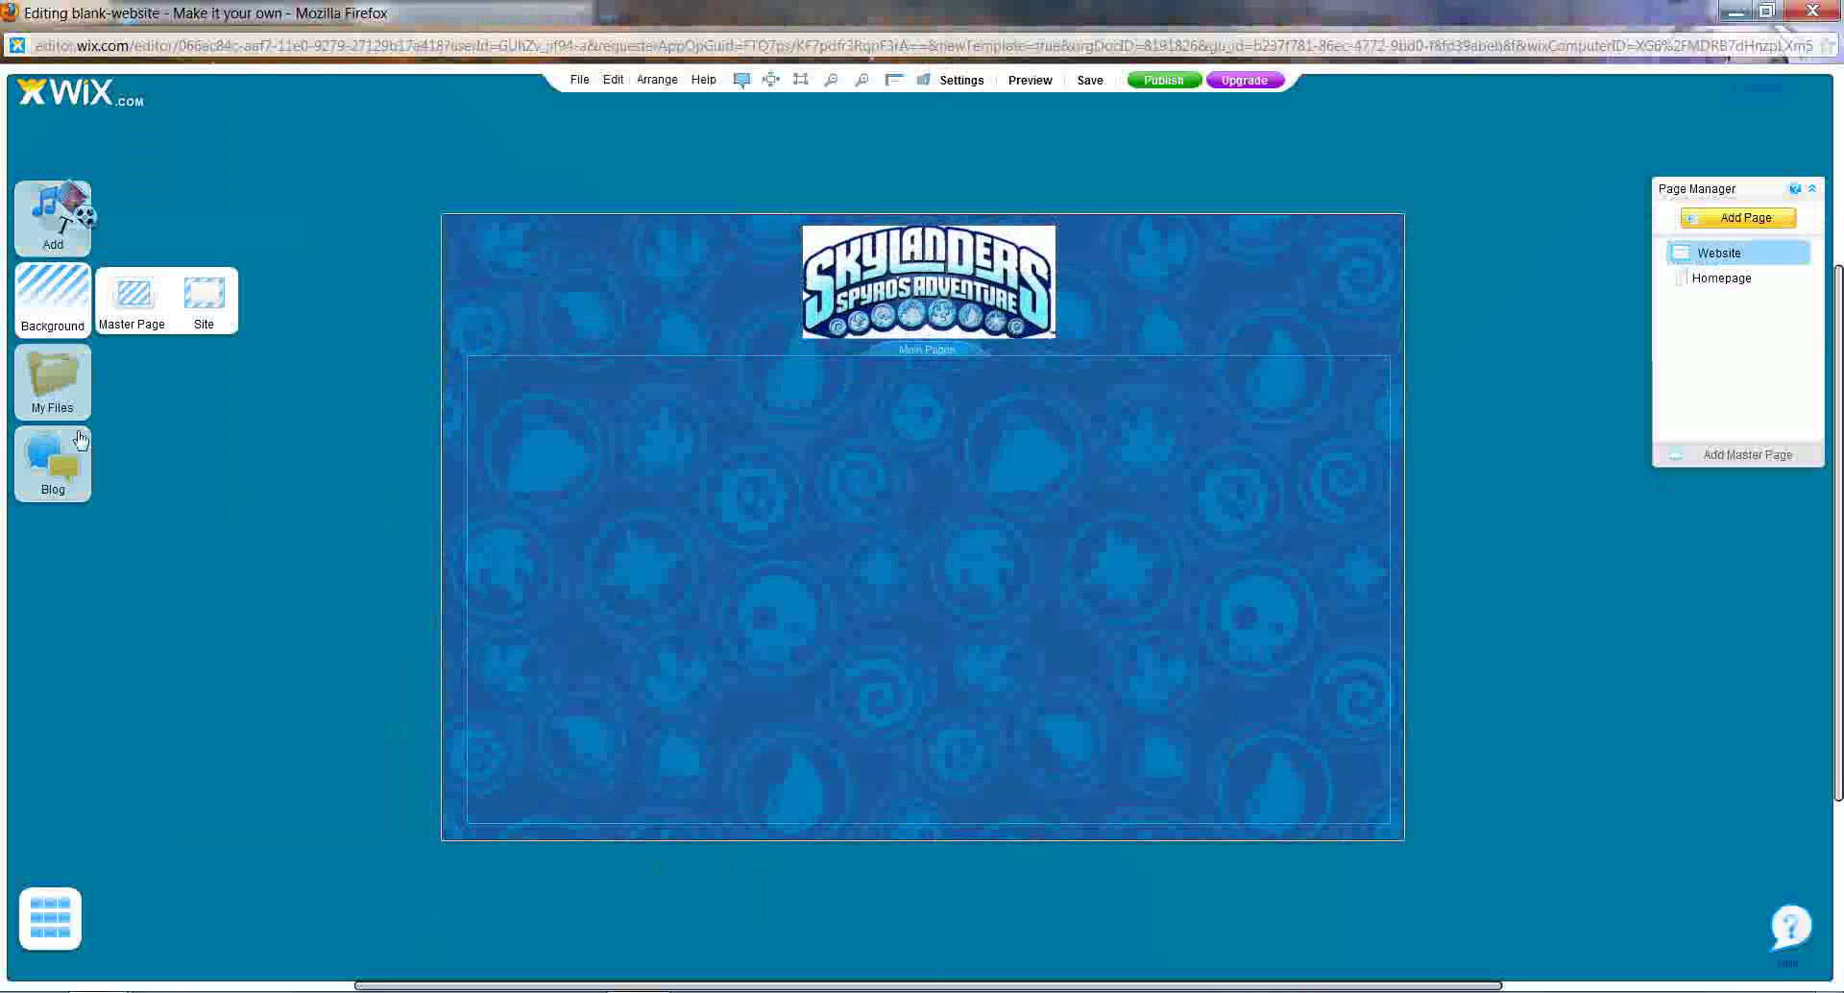
# - Add a title reading 'Welcome To Skylanders!' and place it mid-page below the logo
pyautogui.click(85, 223)
pyautogui.click(132, 300)
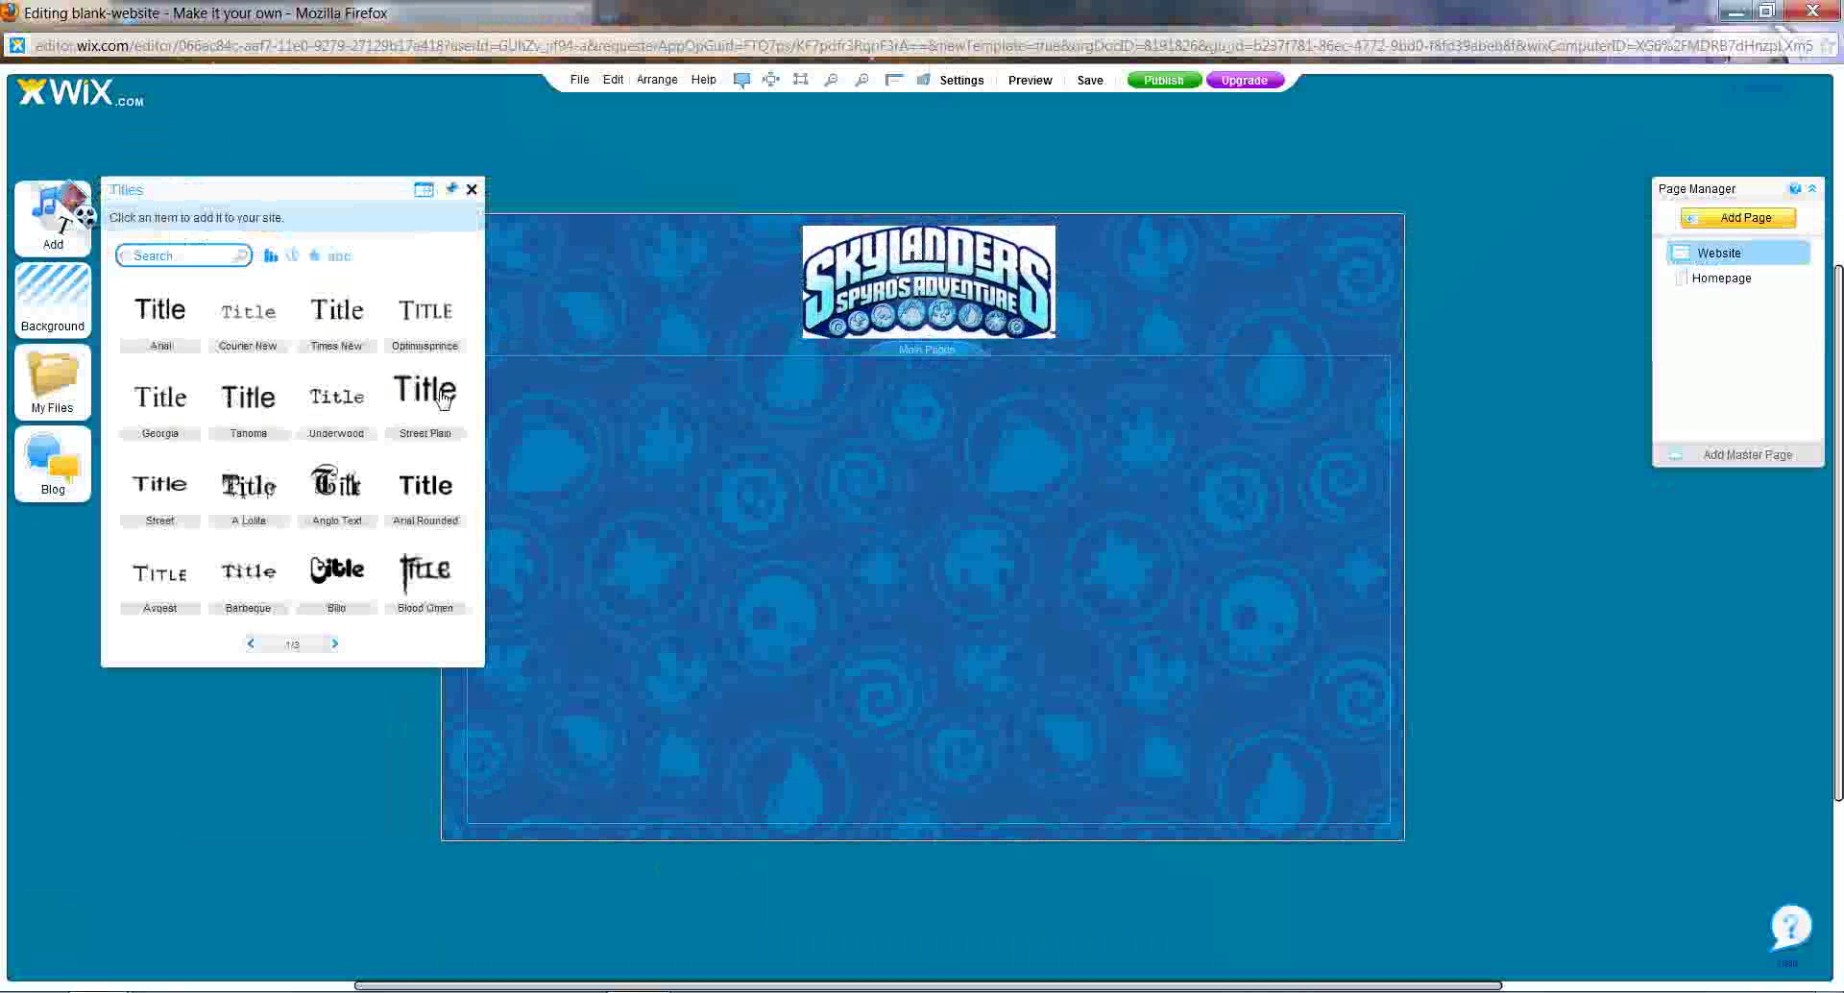
pyautogui.click(338, 323)
pyautogui.moveTo(198, 832); pyautogui.dragTo(851, 554)
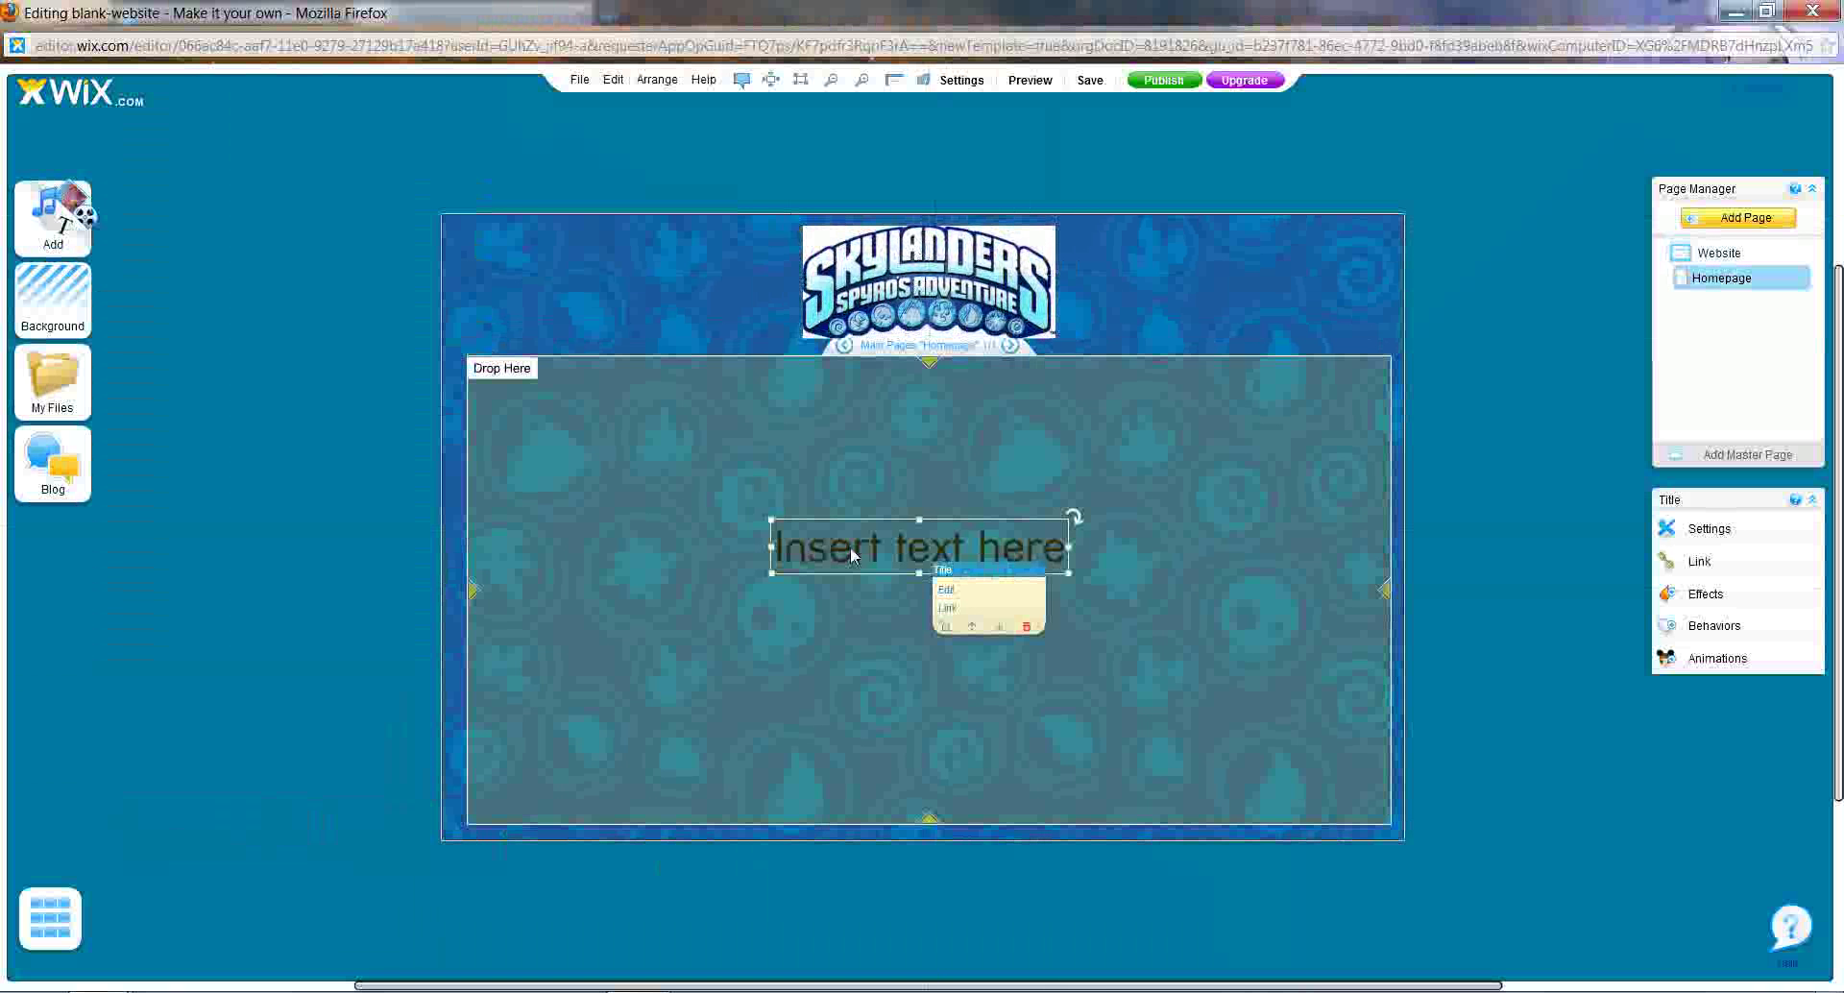
pyautogui.click(1009, 589)
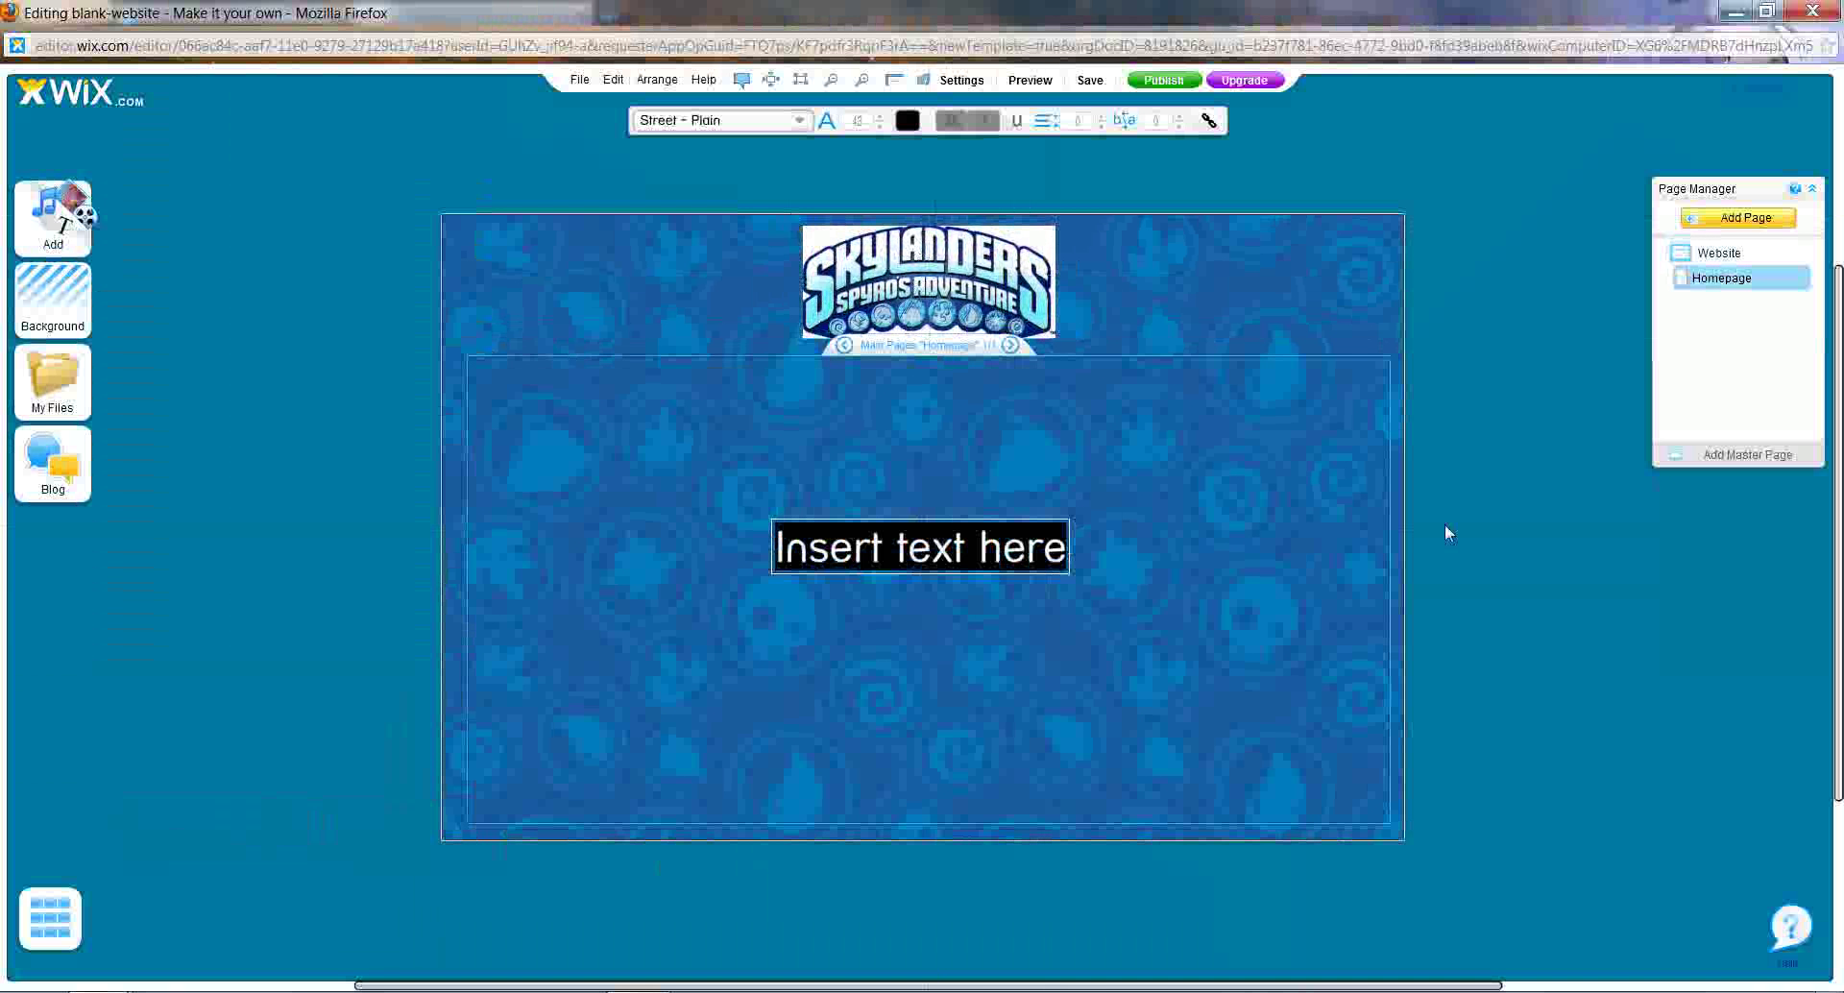
pyautogui.write('Wel')
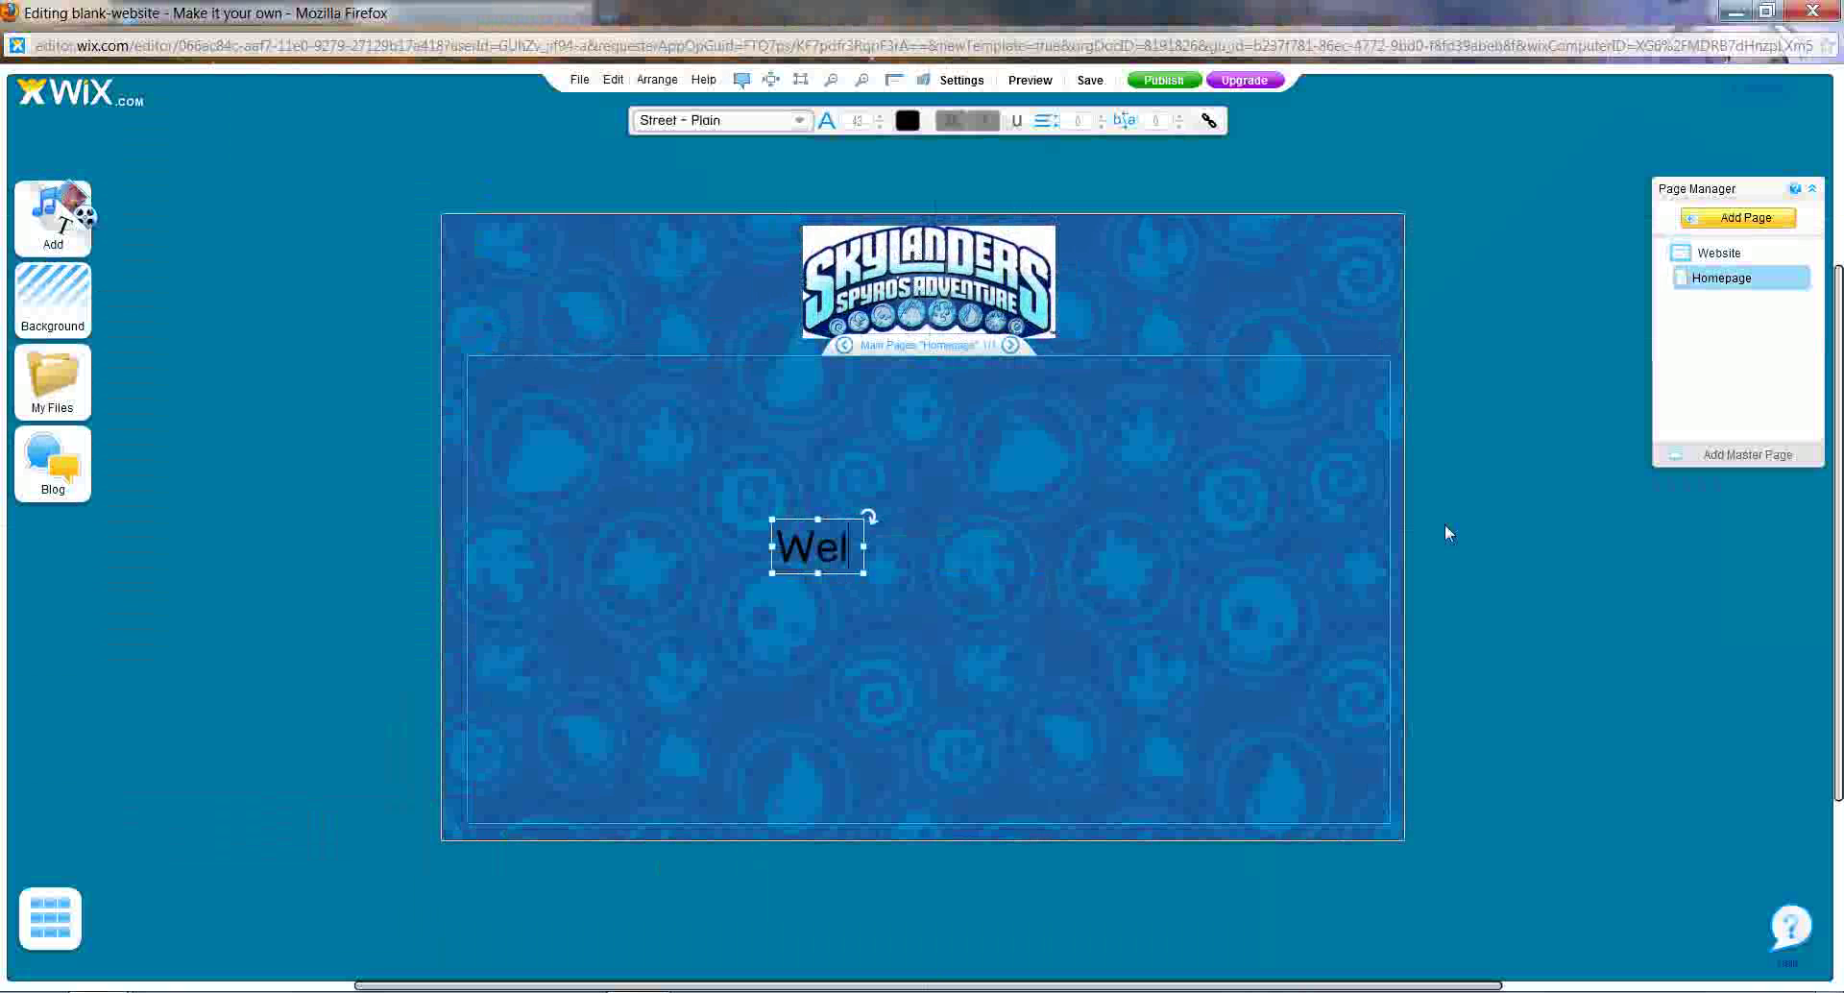
pyautogui.write('come T')
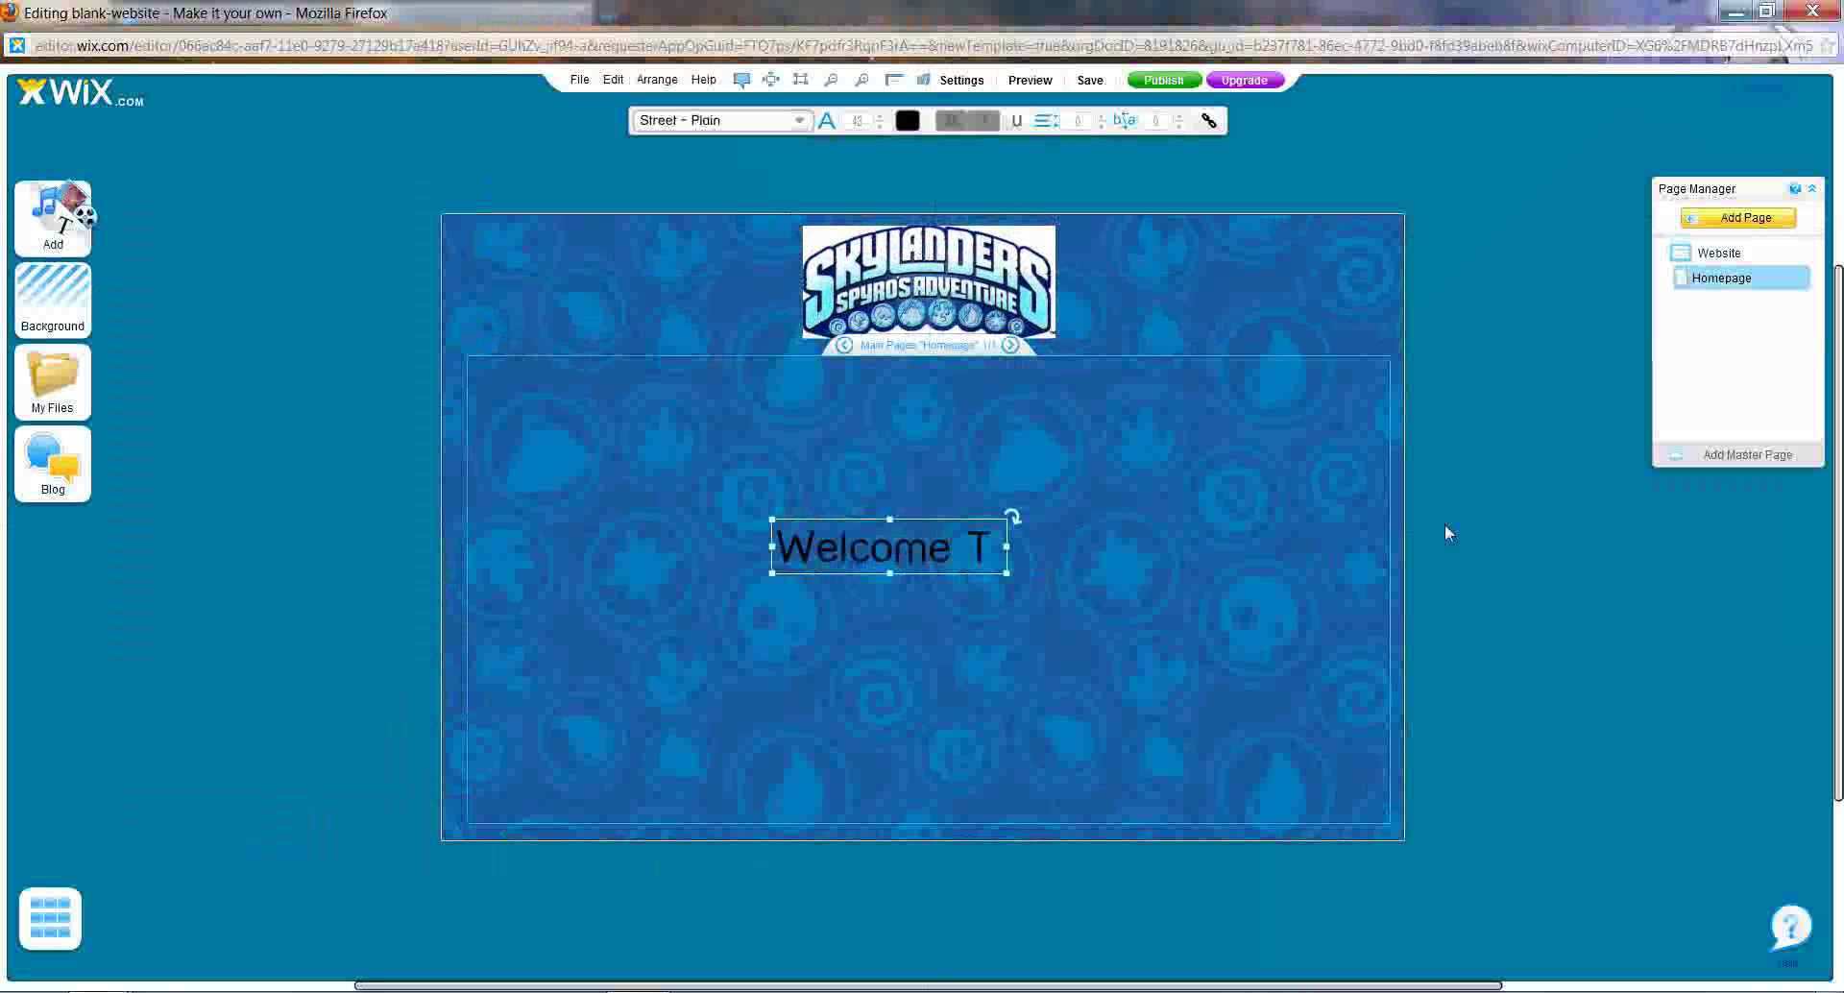
pyautogui.write('o Sky')
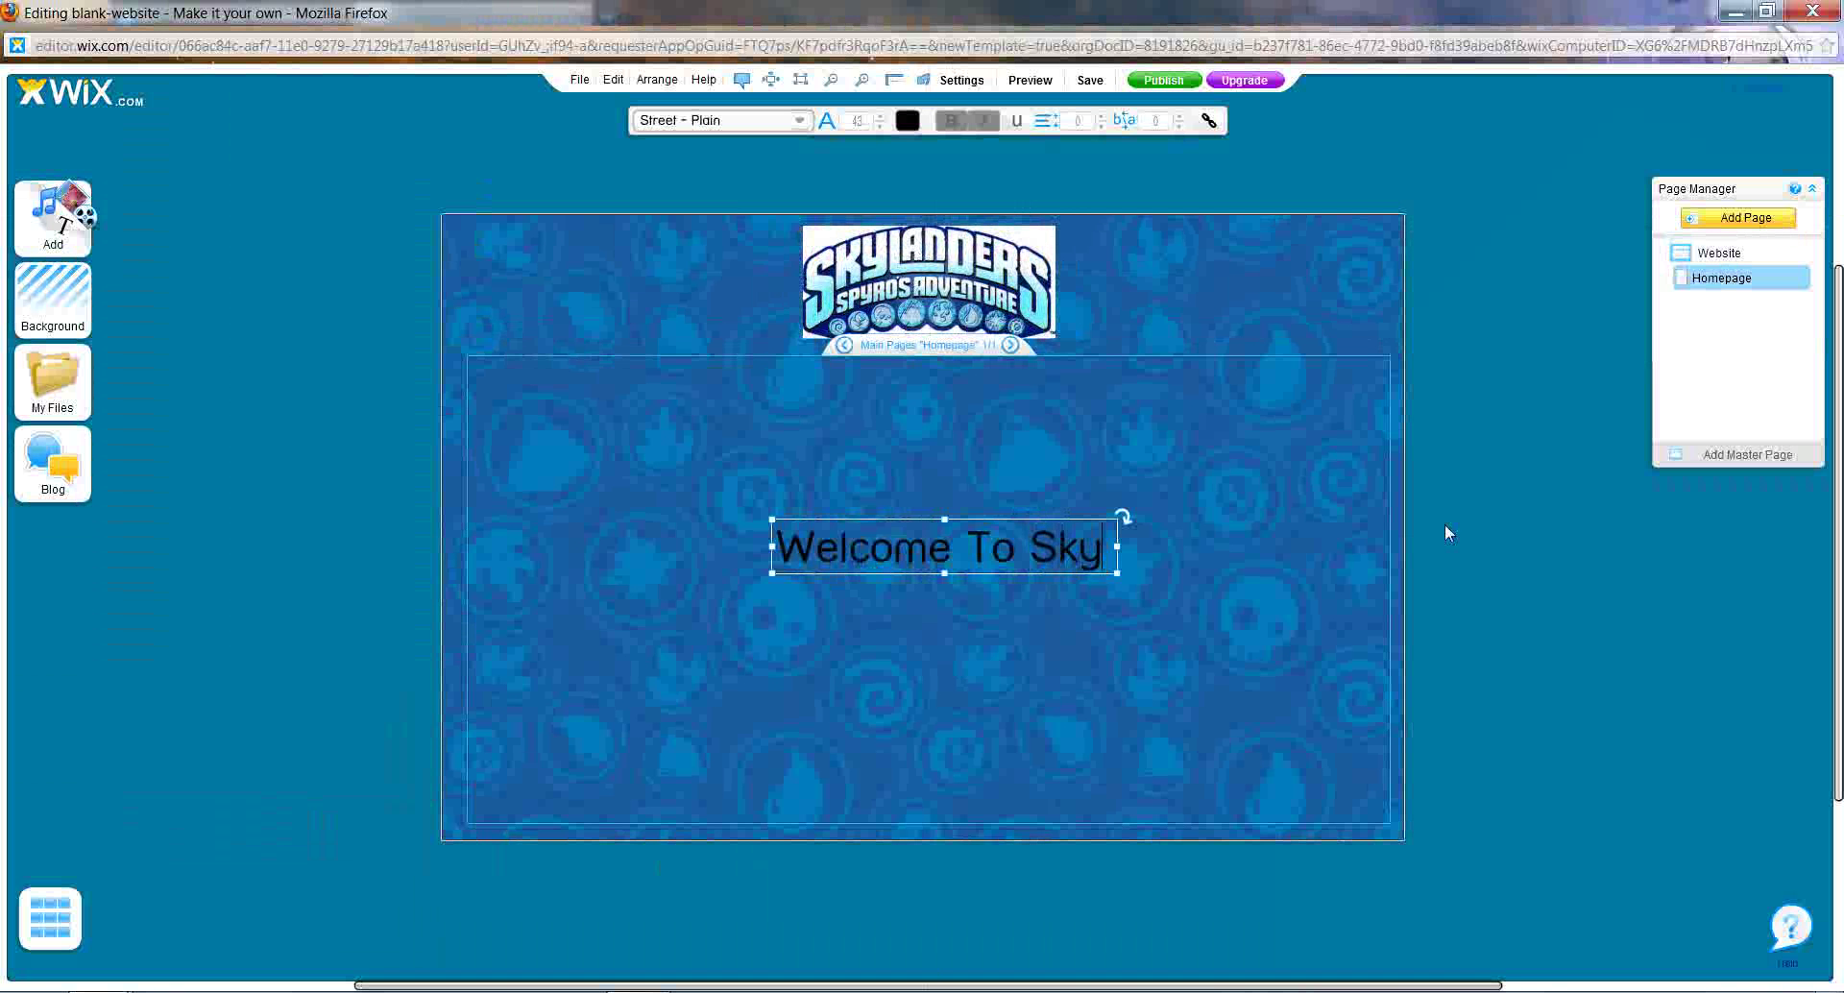
pyautogui.write('lande')
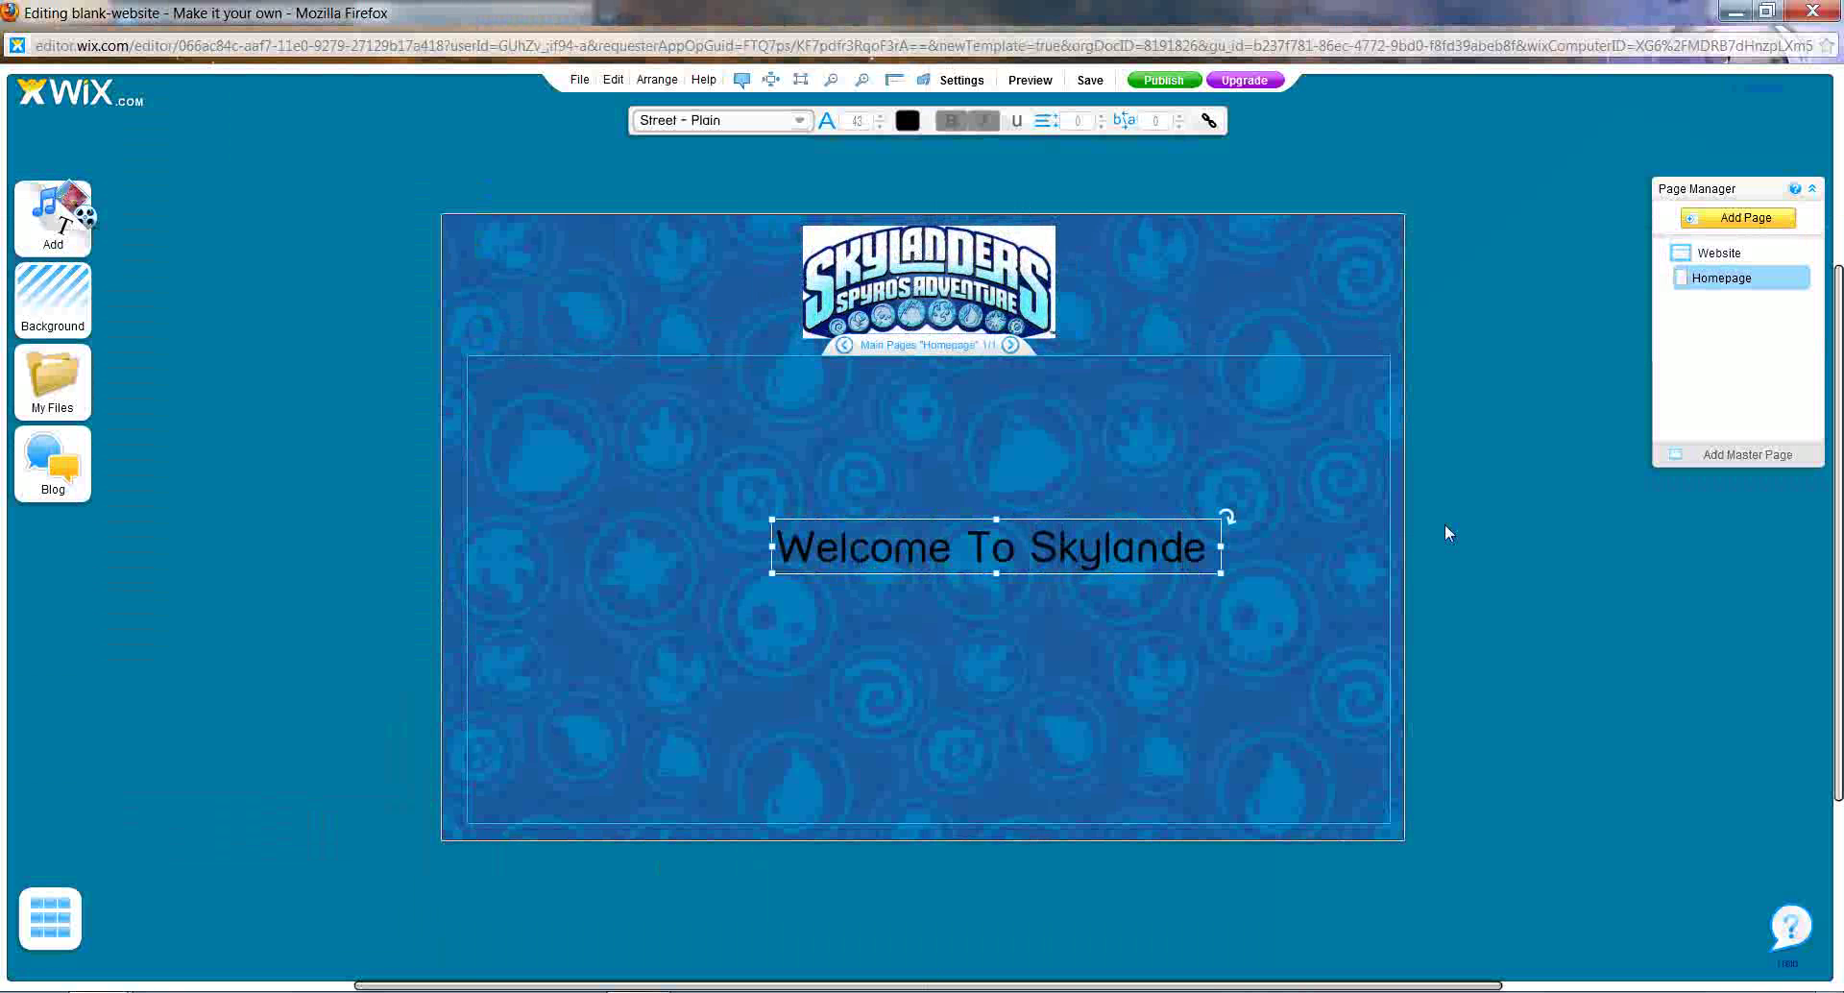
pyautogui.write('rs!')
pyautogui.click(1073, 593)
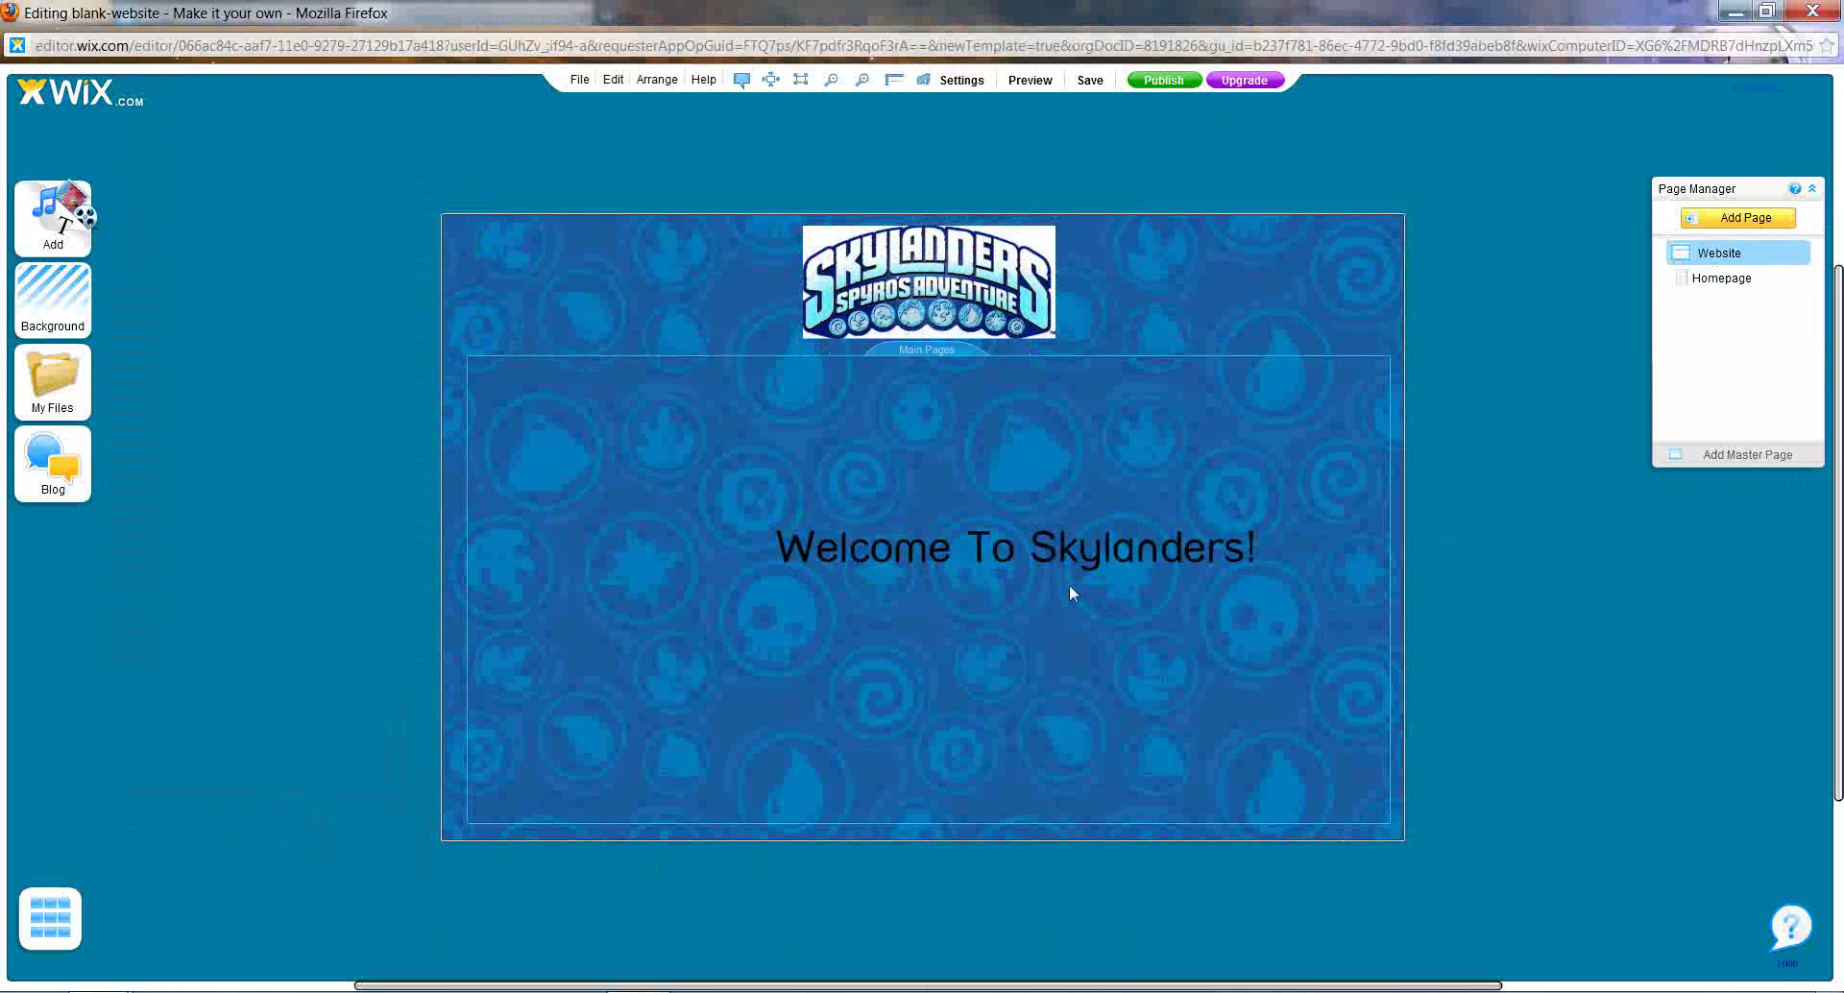
pyautogui.moveTo(960, 557); pyautogui.dragTo(865, 629)
# - Bring up the library of uploaded pictures
pyautogui.click(774, 934)
pyautogui.click(53, 217)
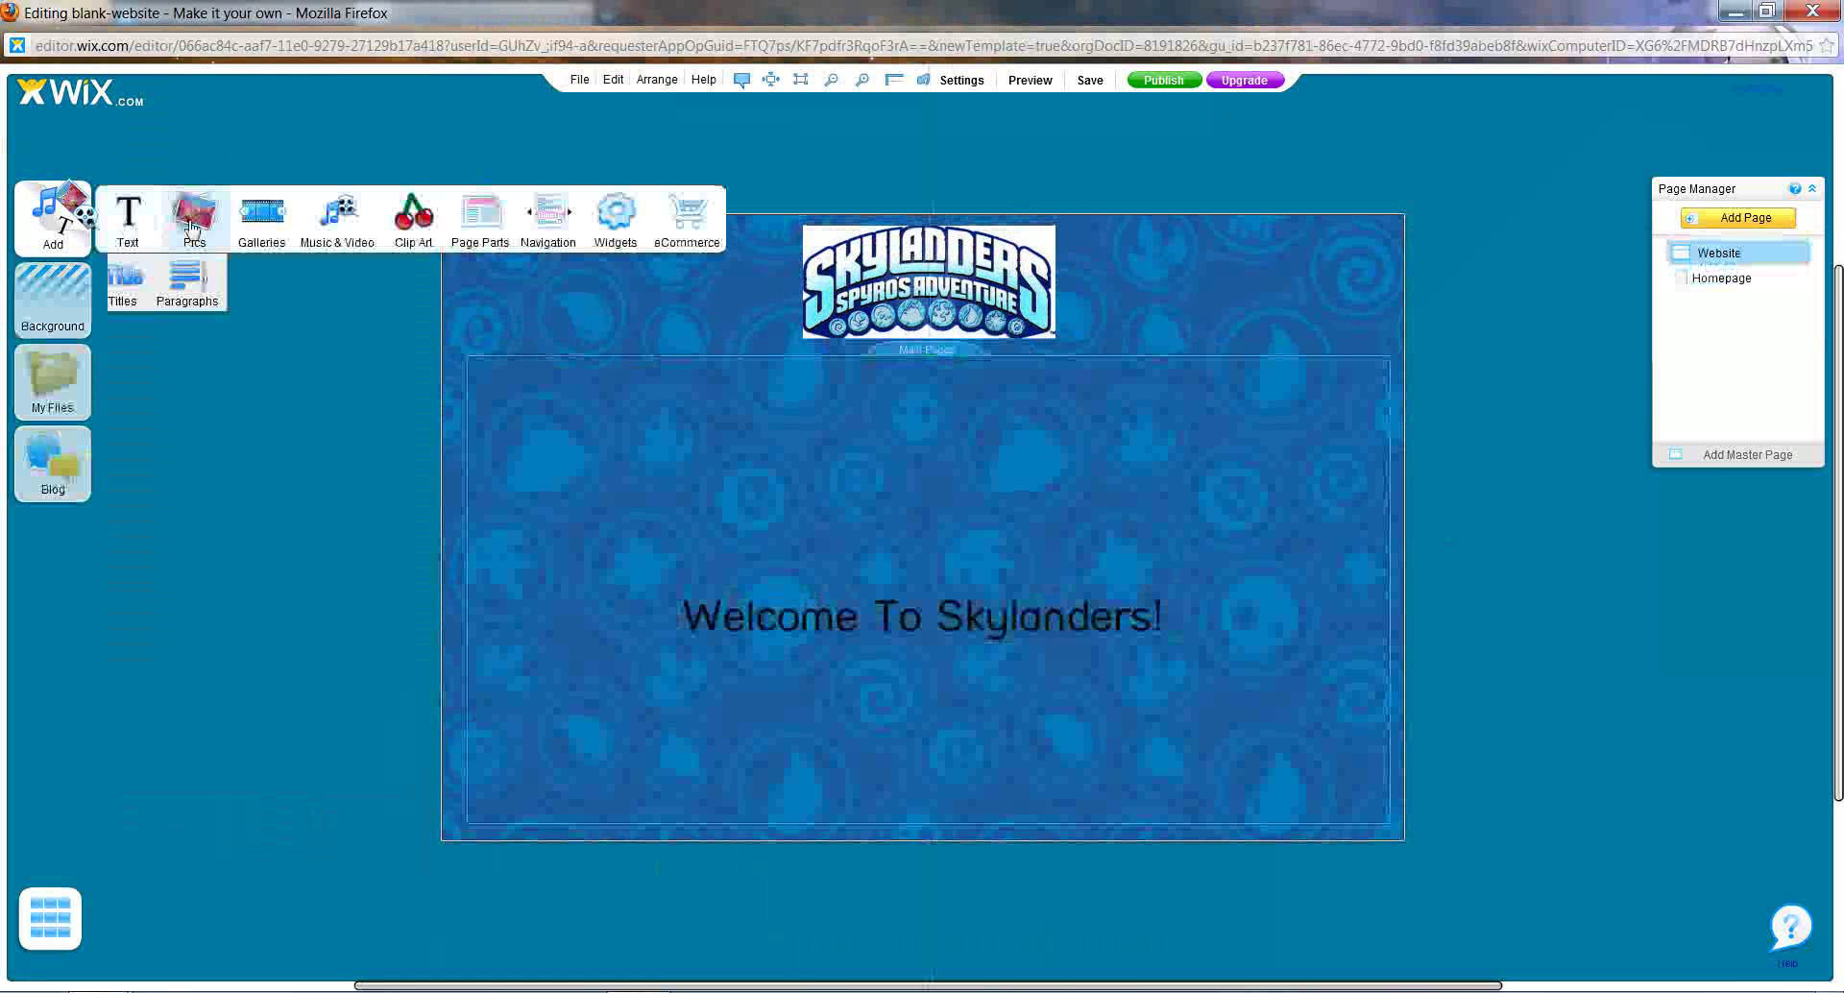
pyautogui.click(192, 221)
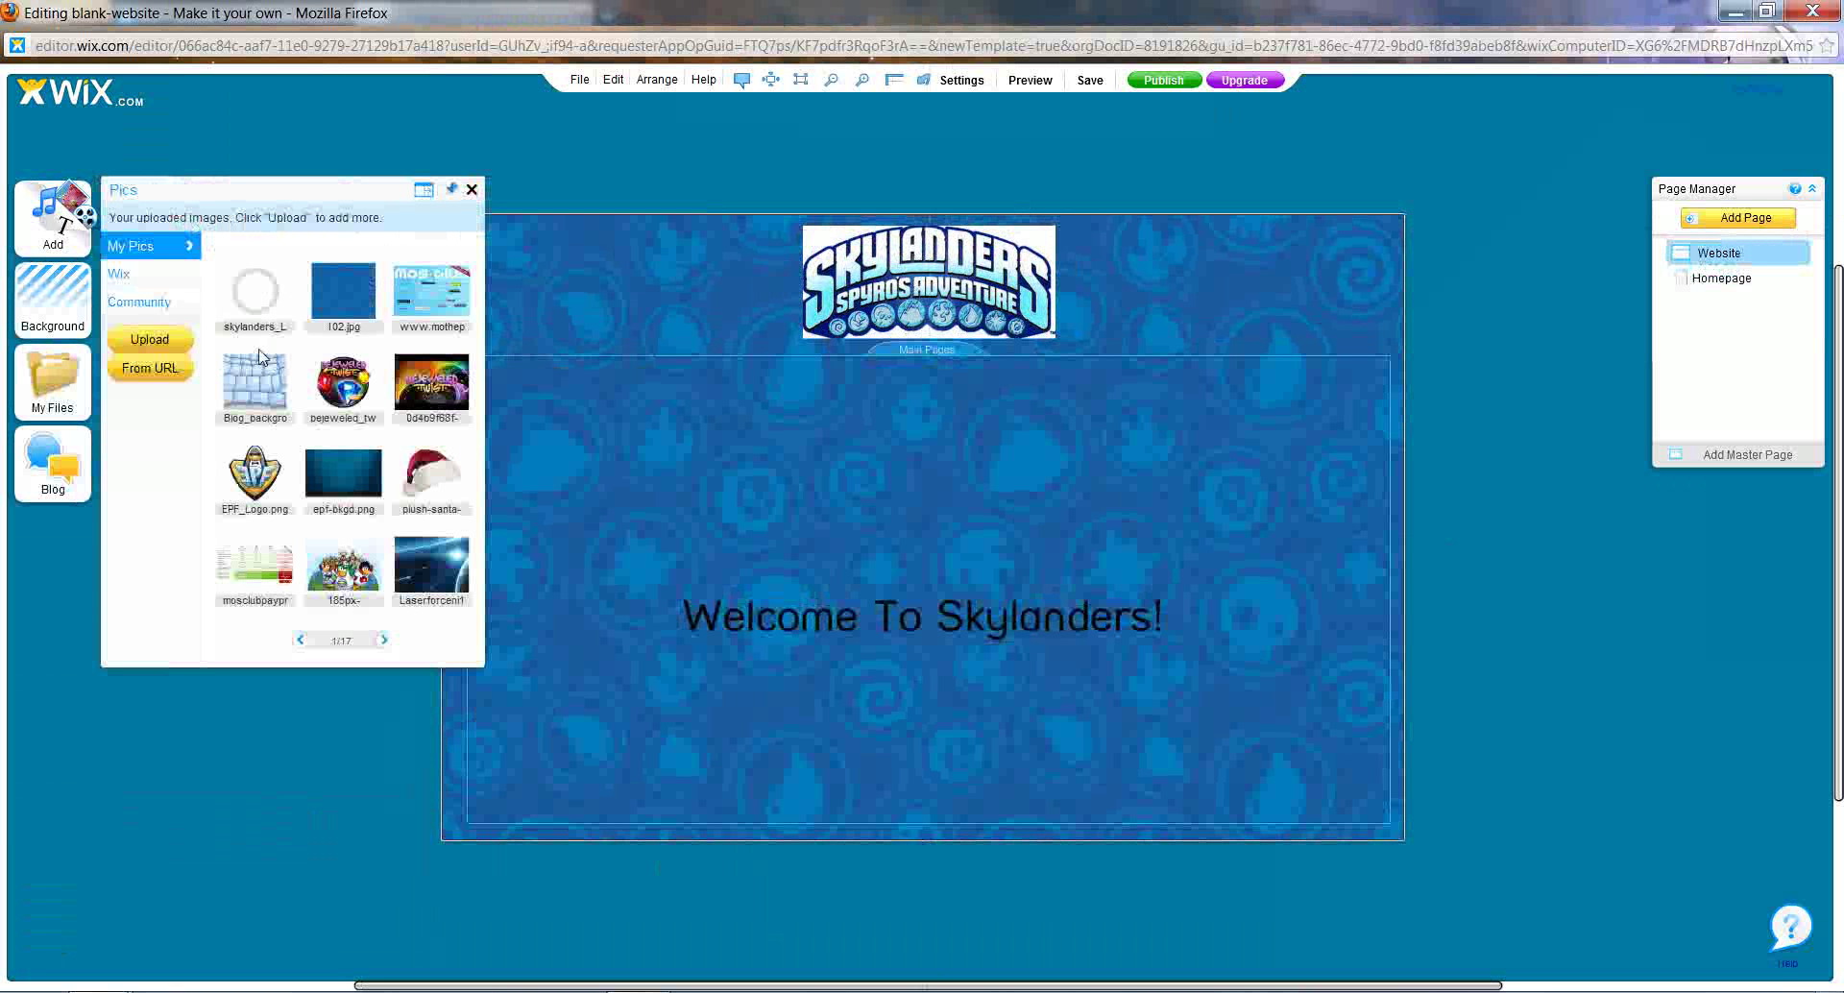
# - Add the Skylanders logo image to the page with the Outline frame
pyautogui.click(276, 288)
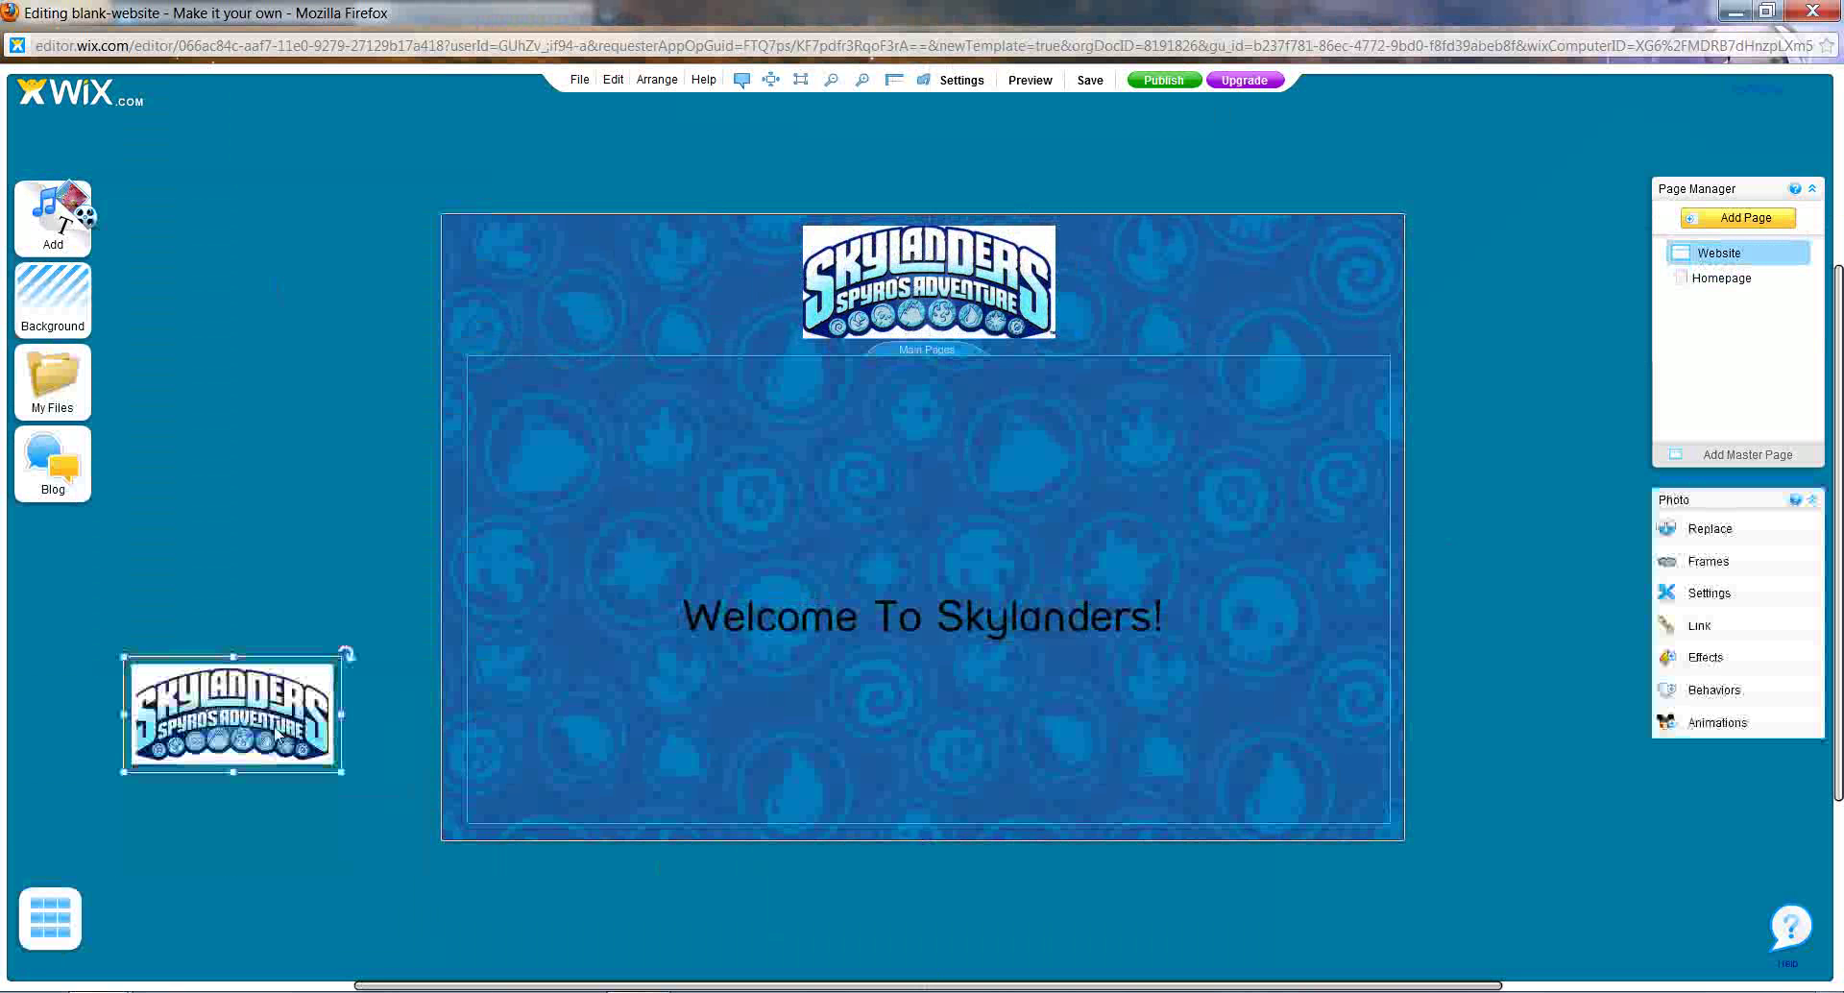
pyautogui.click(385, 780)
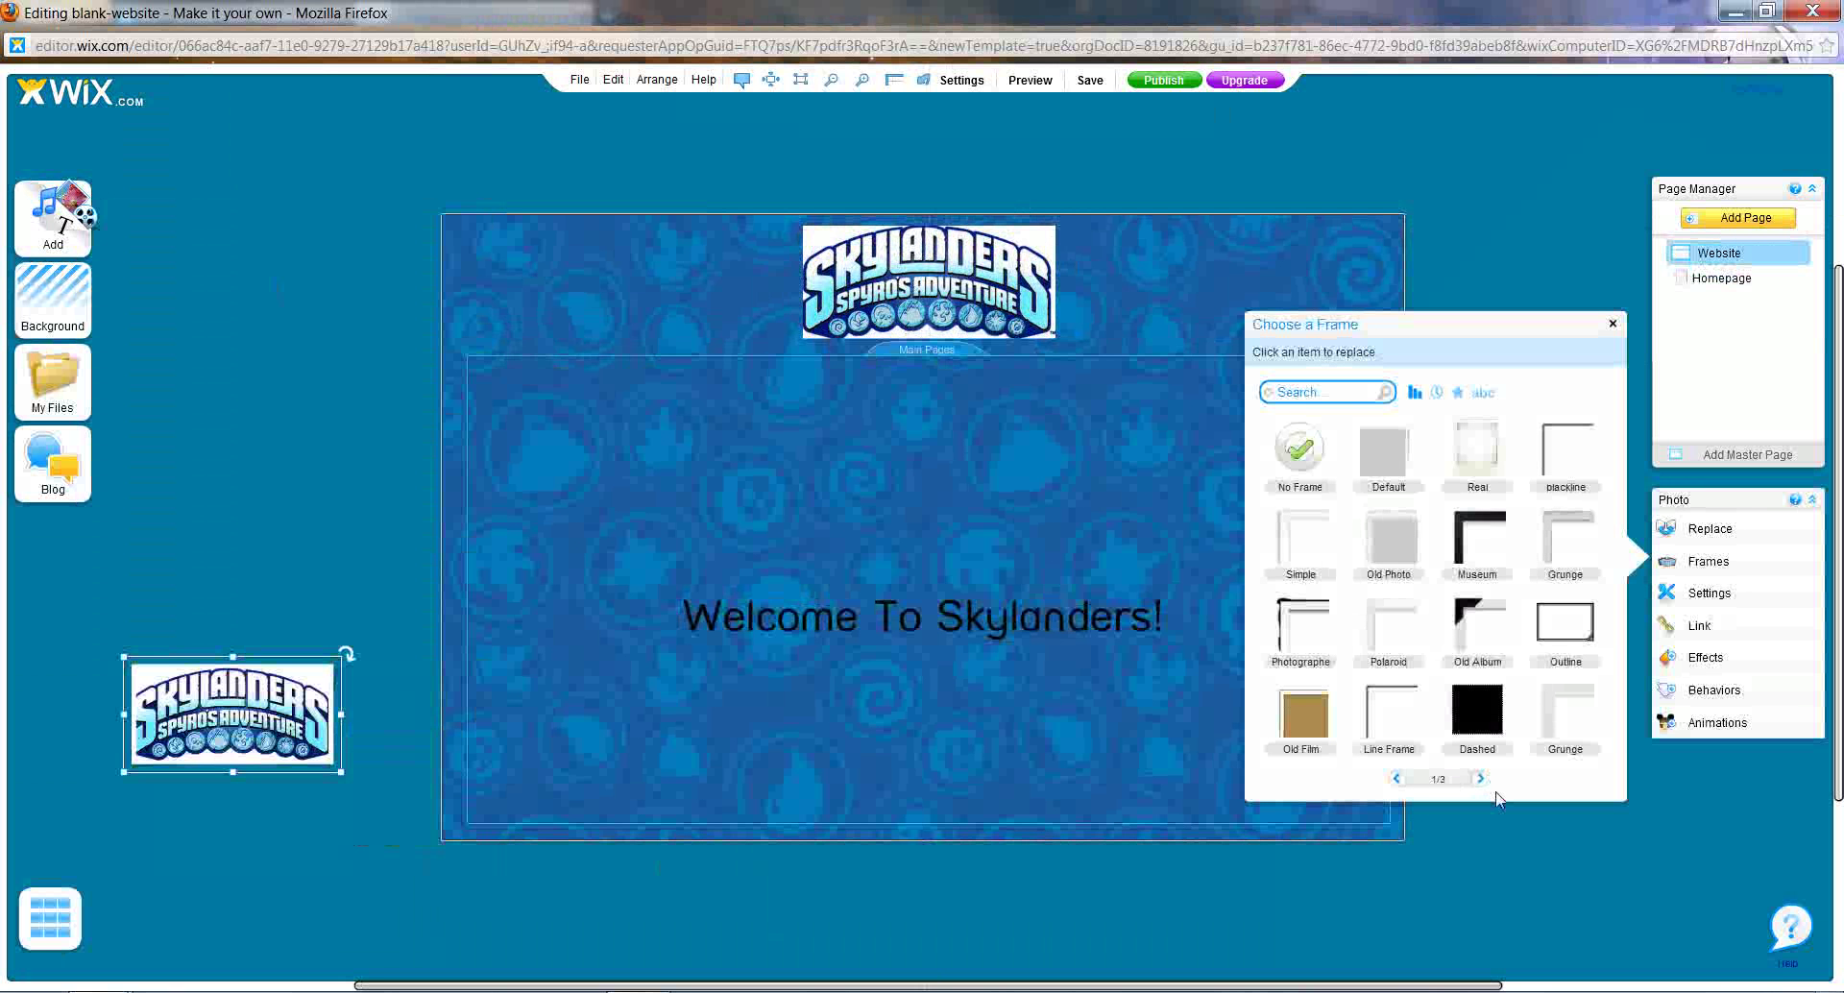
pyautogui.click(1568, 622)
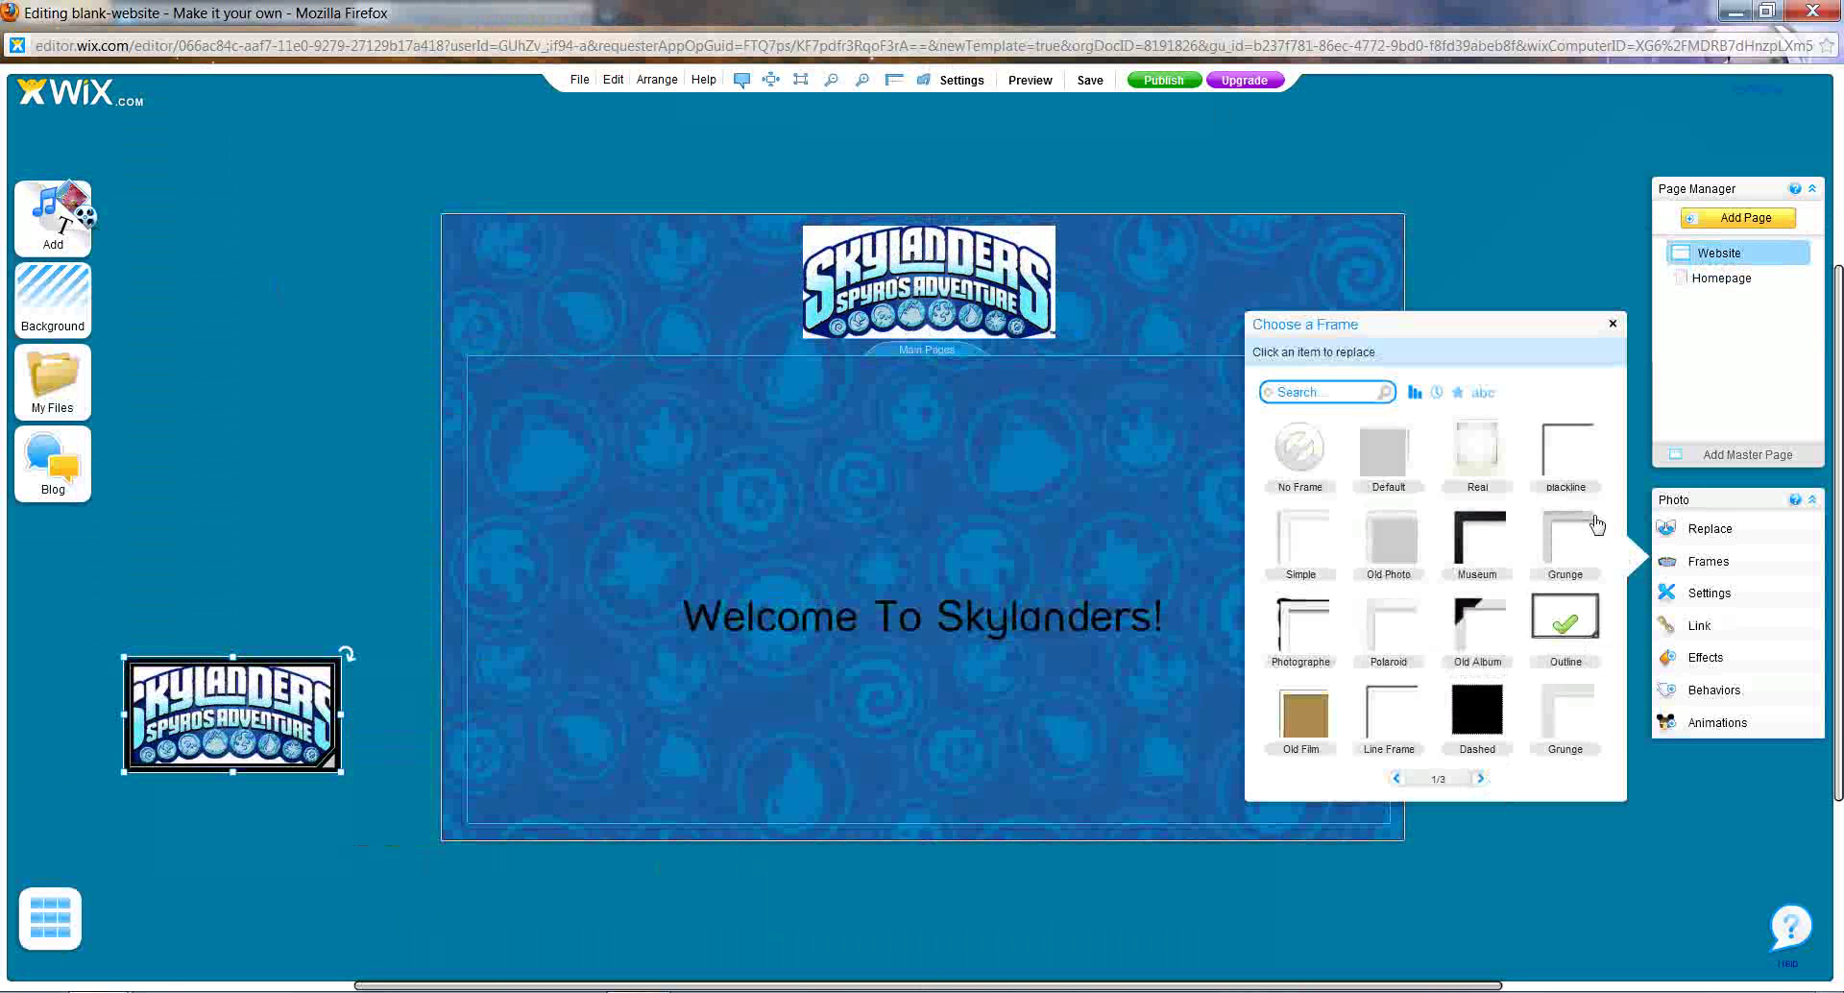
pyautogui.click(1613, 324)
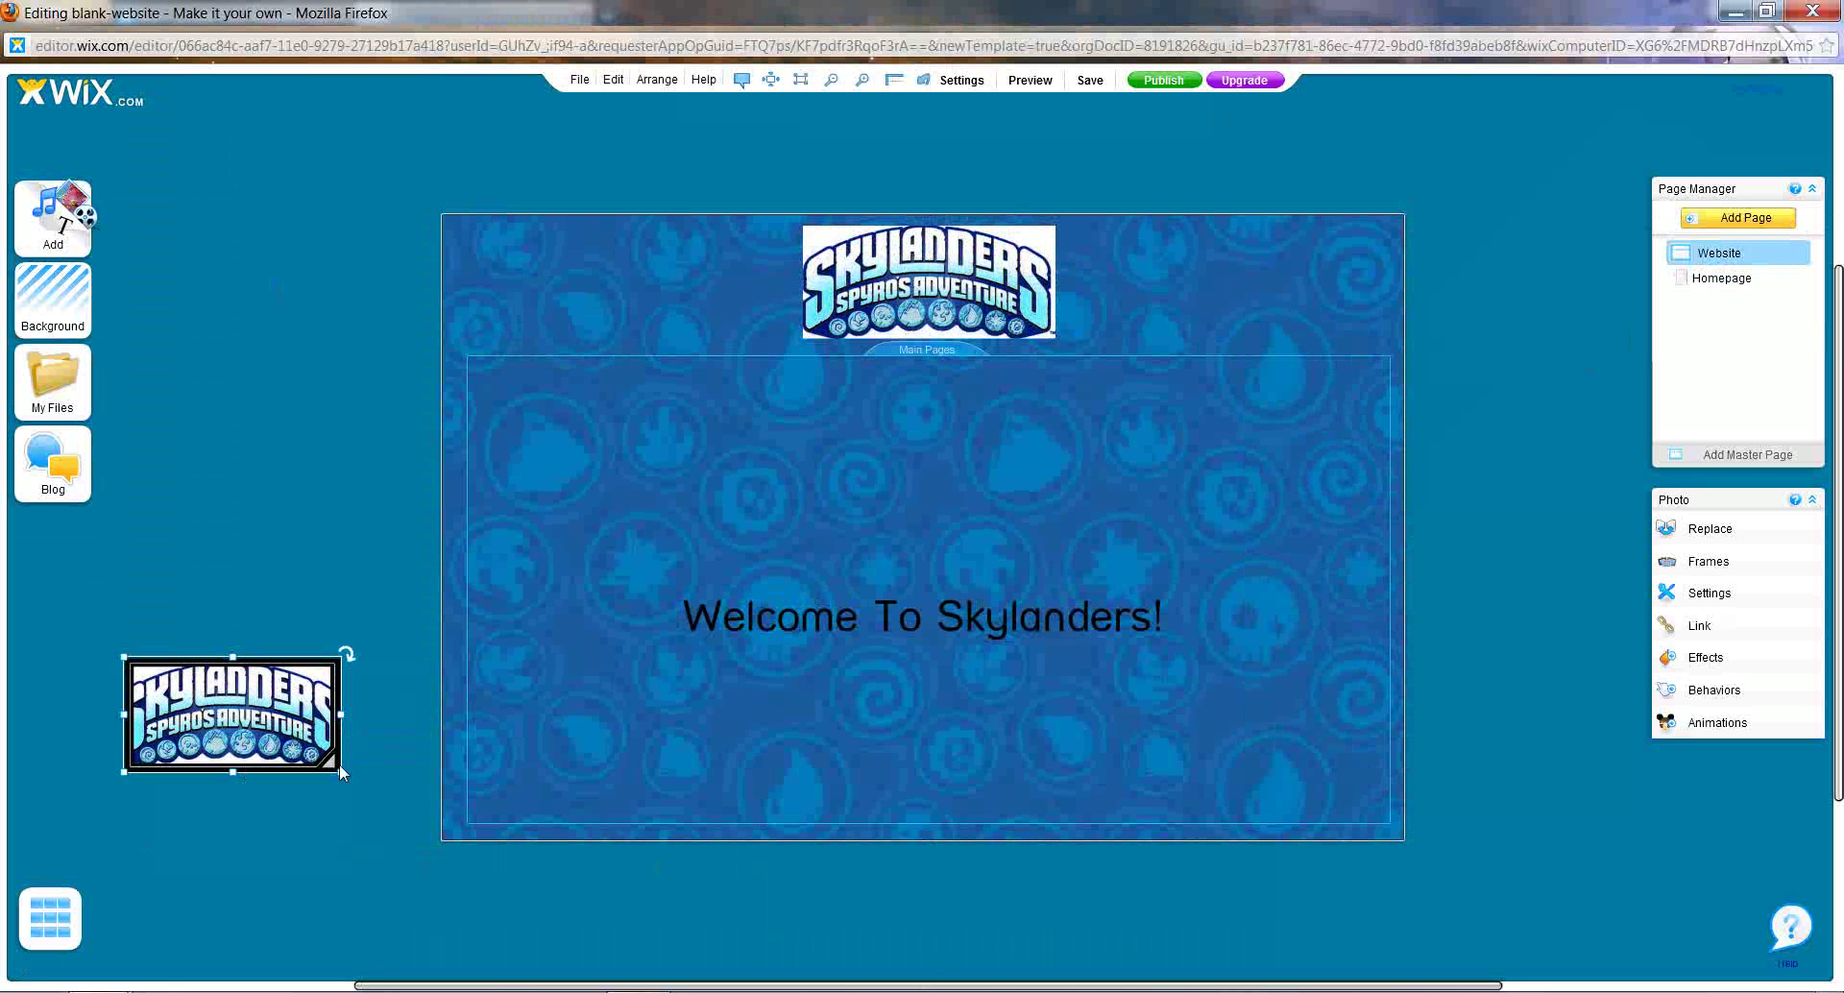
# - Enlarge the framed logo and position it centred above the welcome title
pyautogui.moveTo(340, 768); pyautogui.dragTo(390, 874)
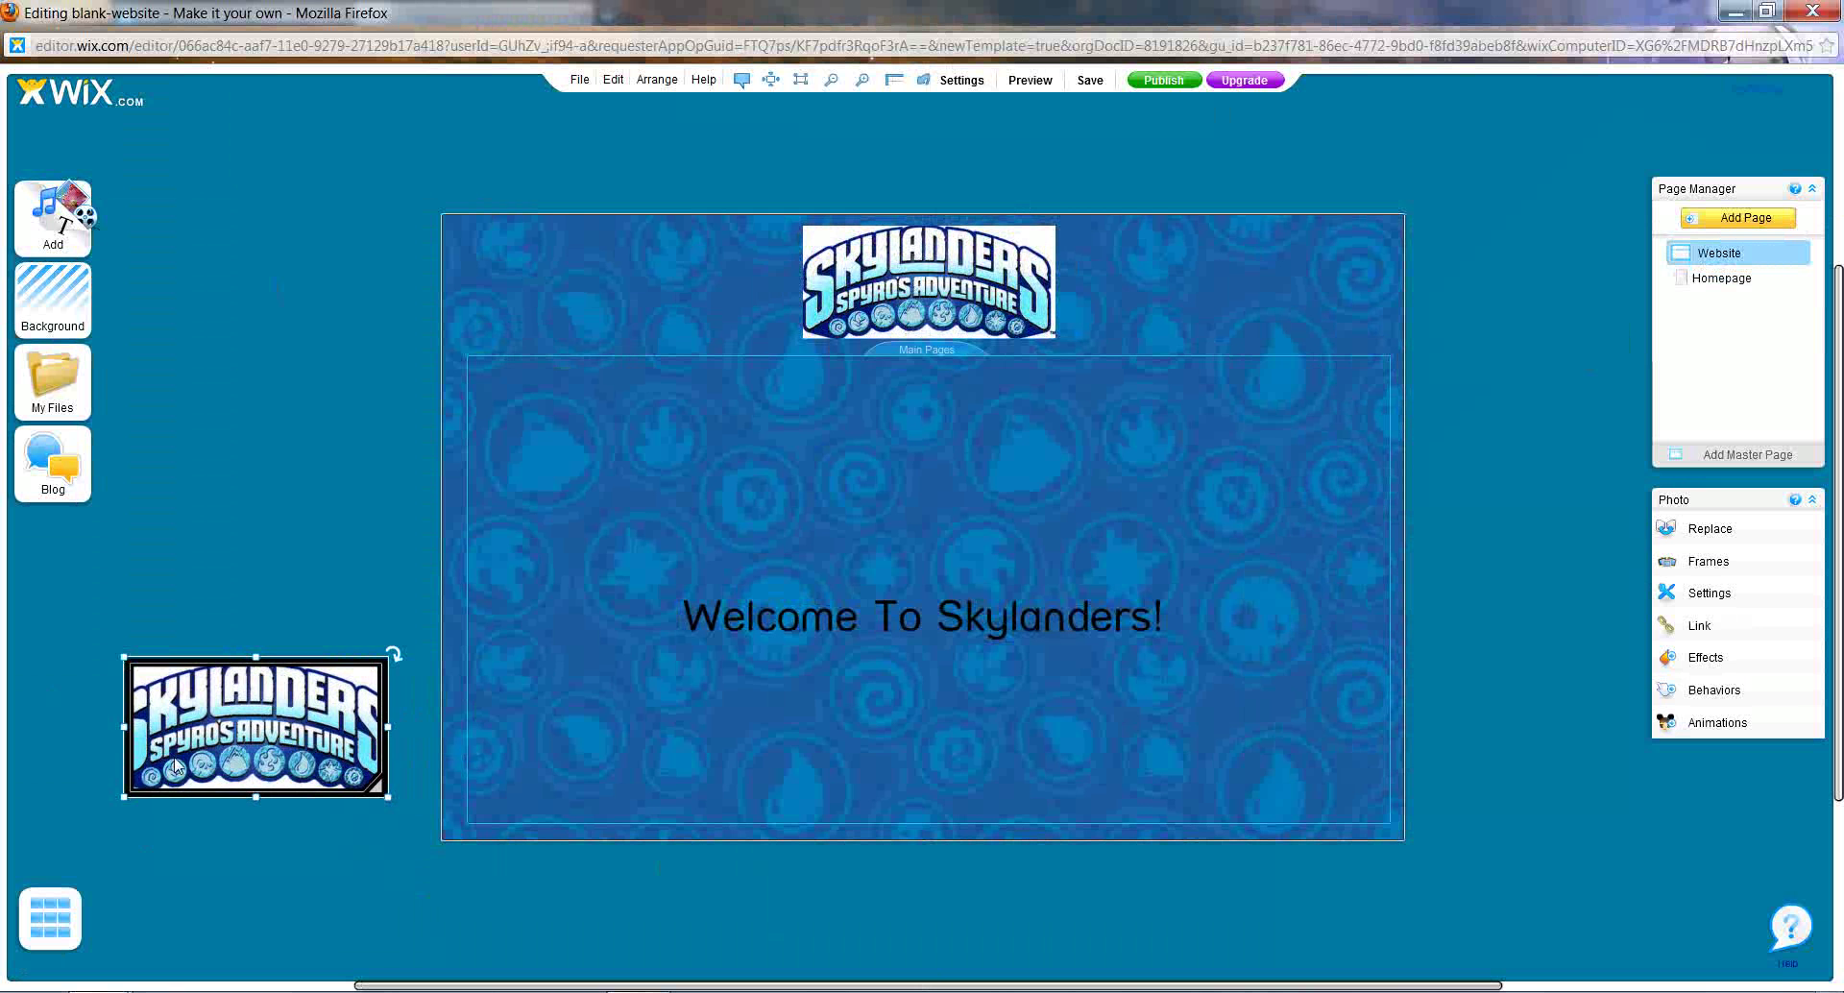
pyautogui.moveTo(123, 728); pyautogui.dragTo(83, 727)
pyautogui.moveTo(257, 745); pyautogui.dragTo(955, 467)
pyautogui.click(840, 798)
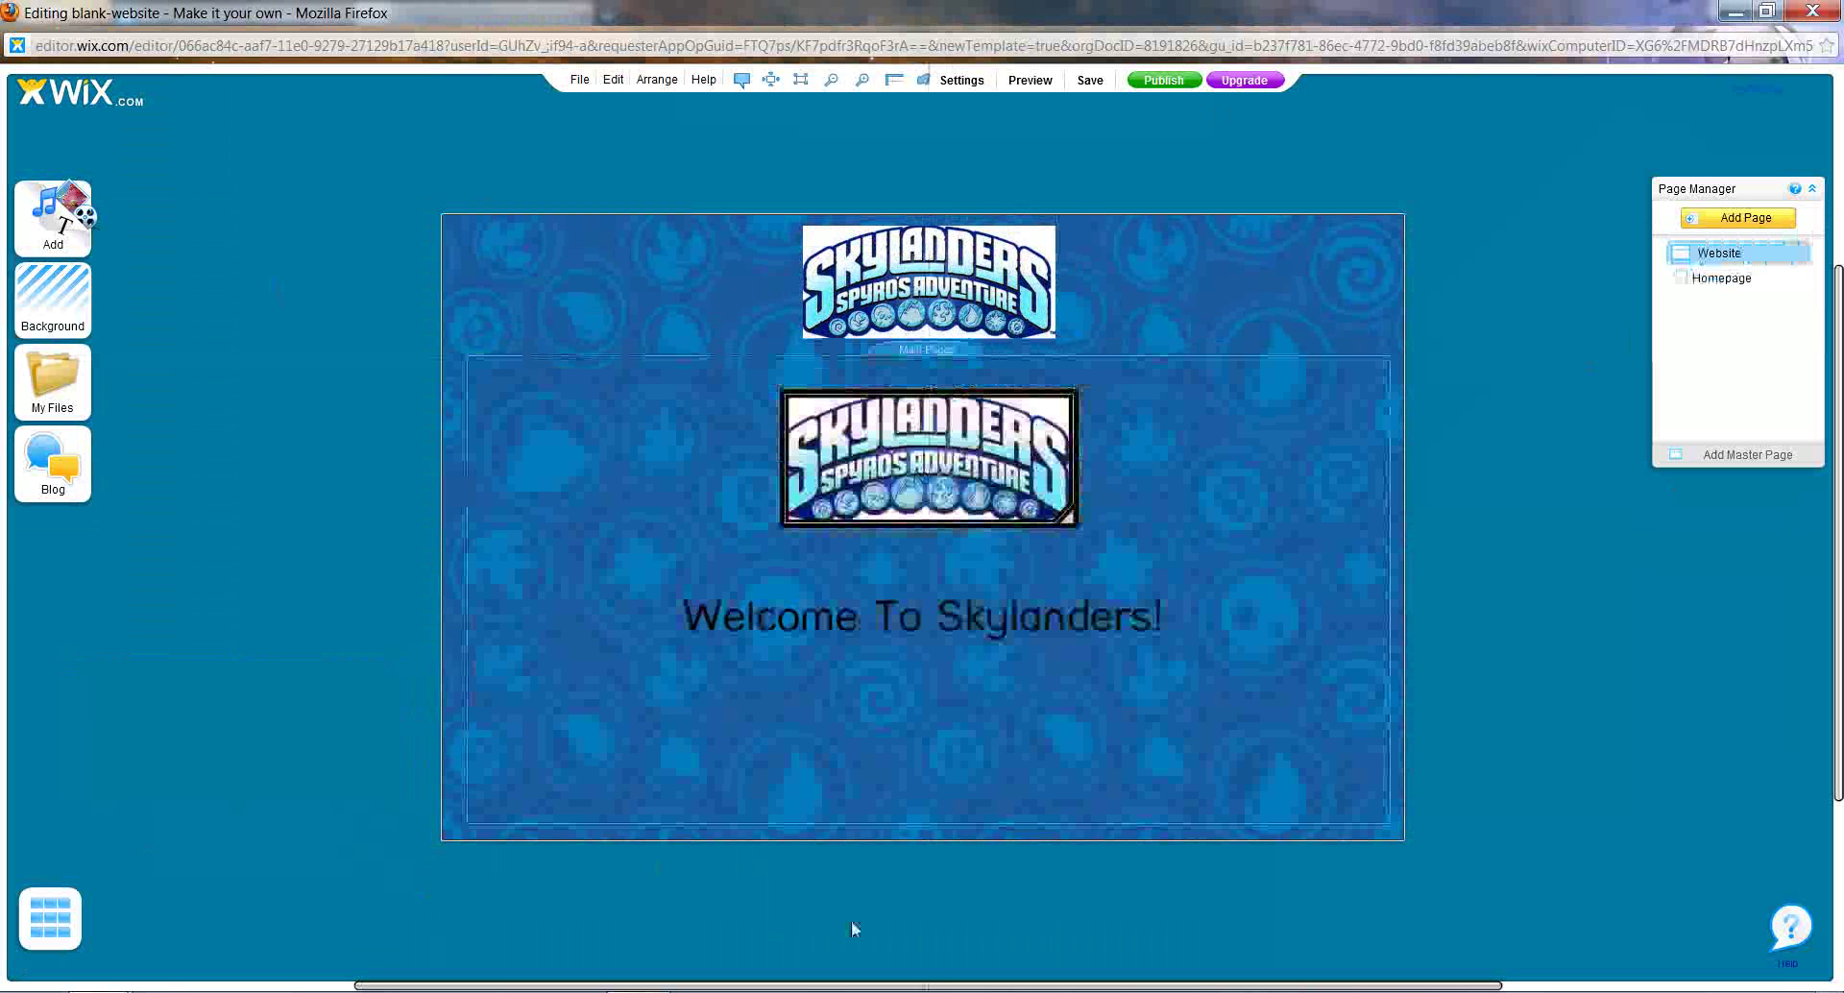
pyautogui.moveTo(845, 481); pyautogui.dragTo(857, 504)
pyautogui.click(885, 867)
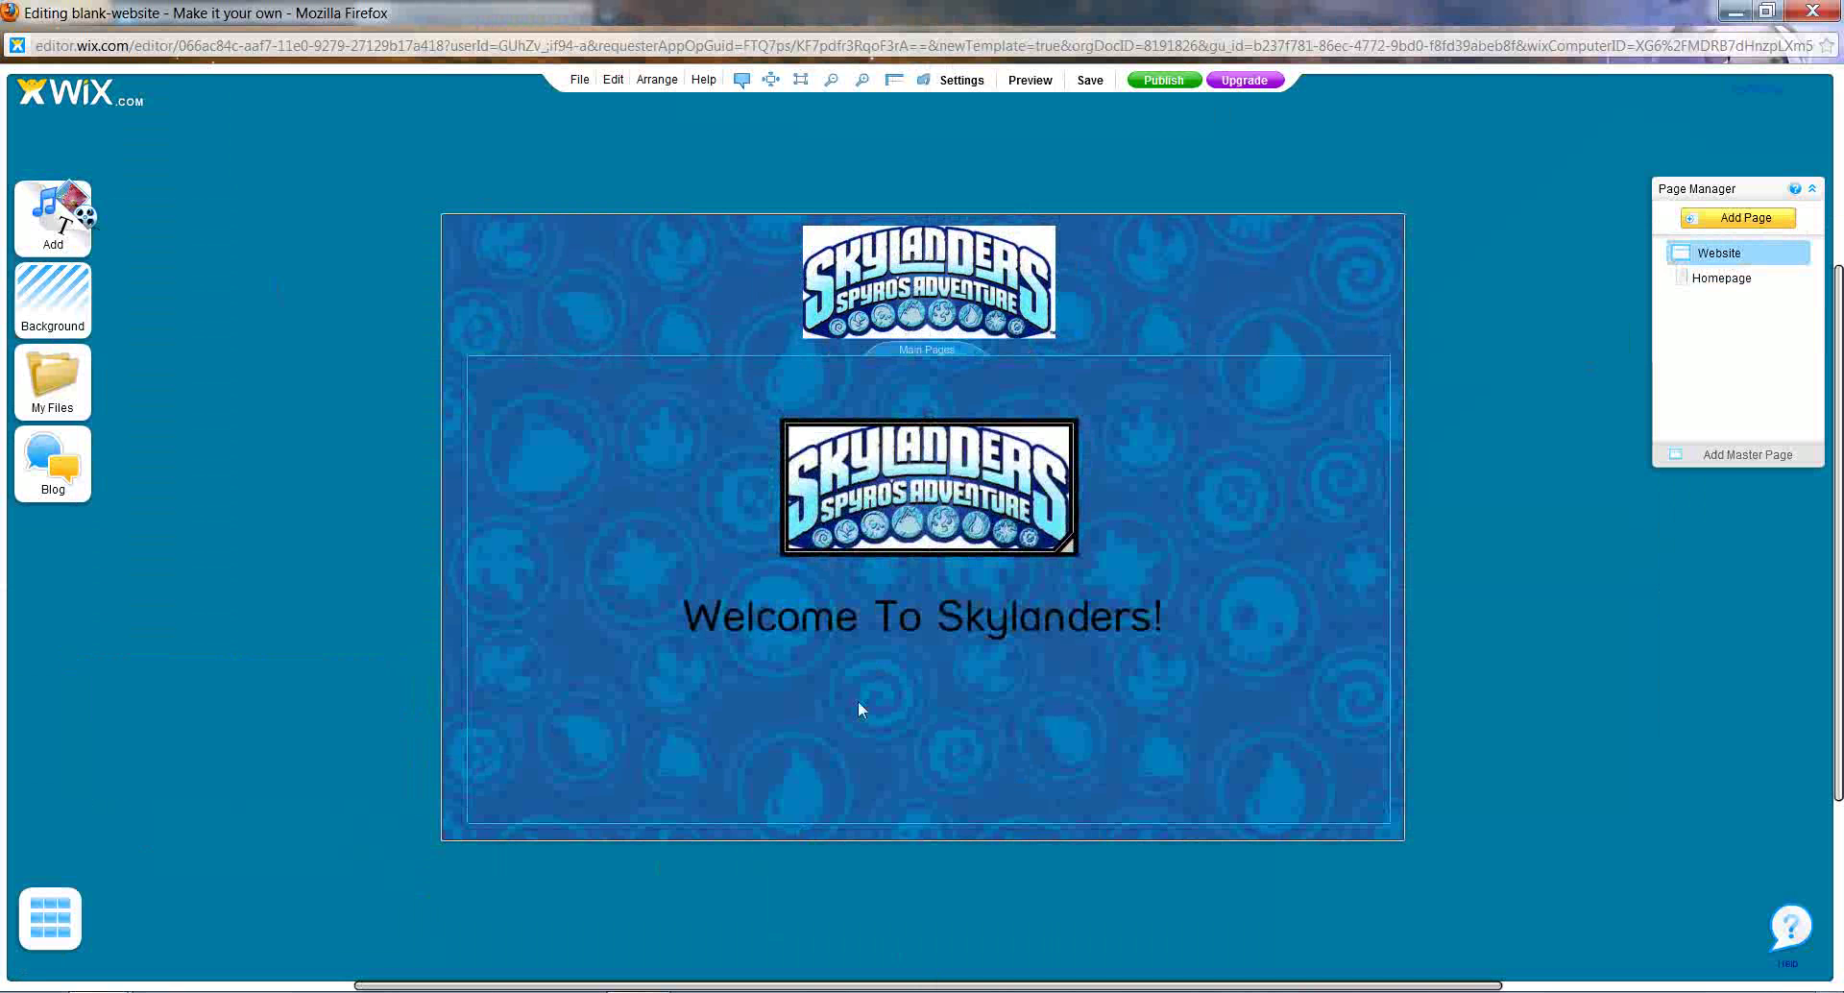
# - Save the site as 'Skylanders' and close the editor window
pyautogui.click(1101, 82)
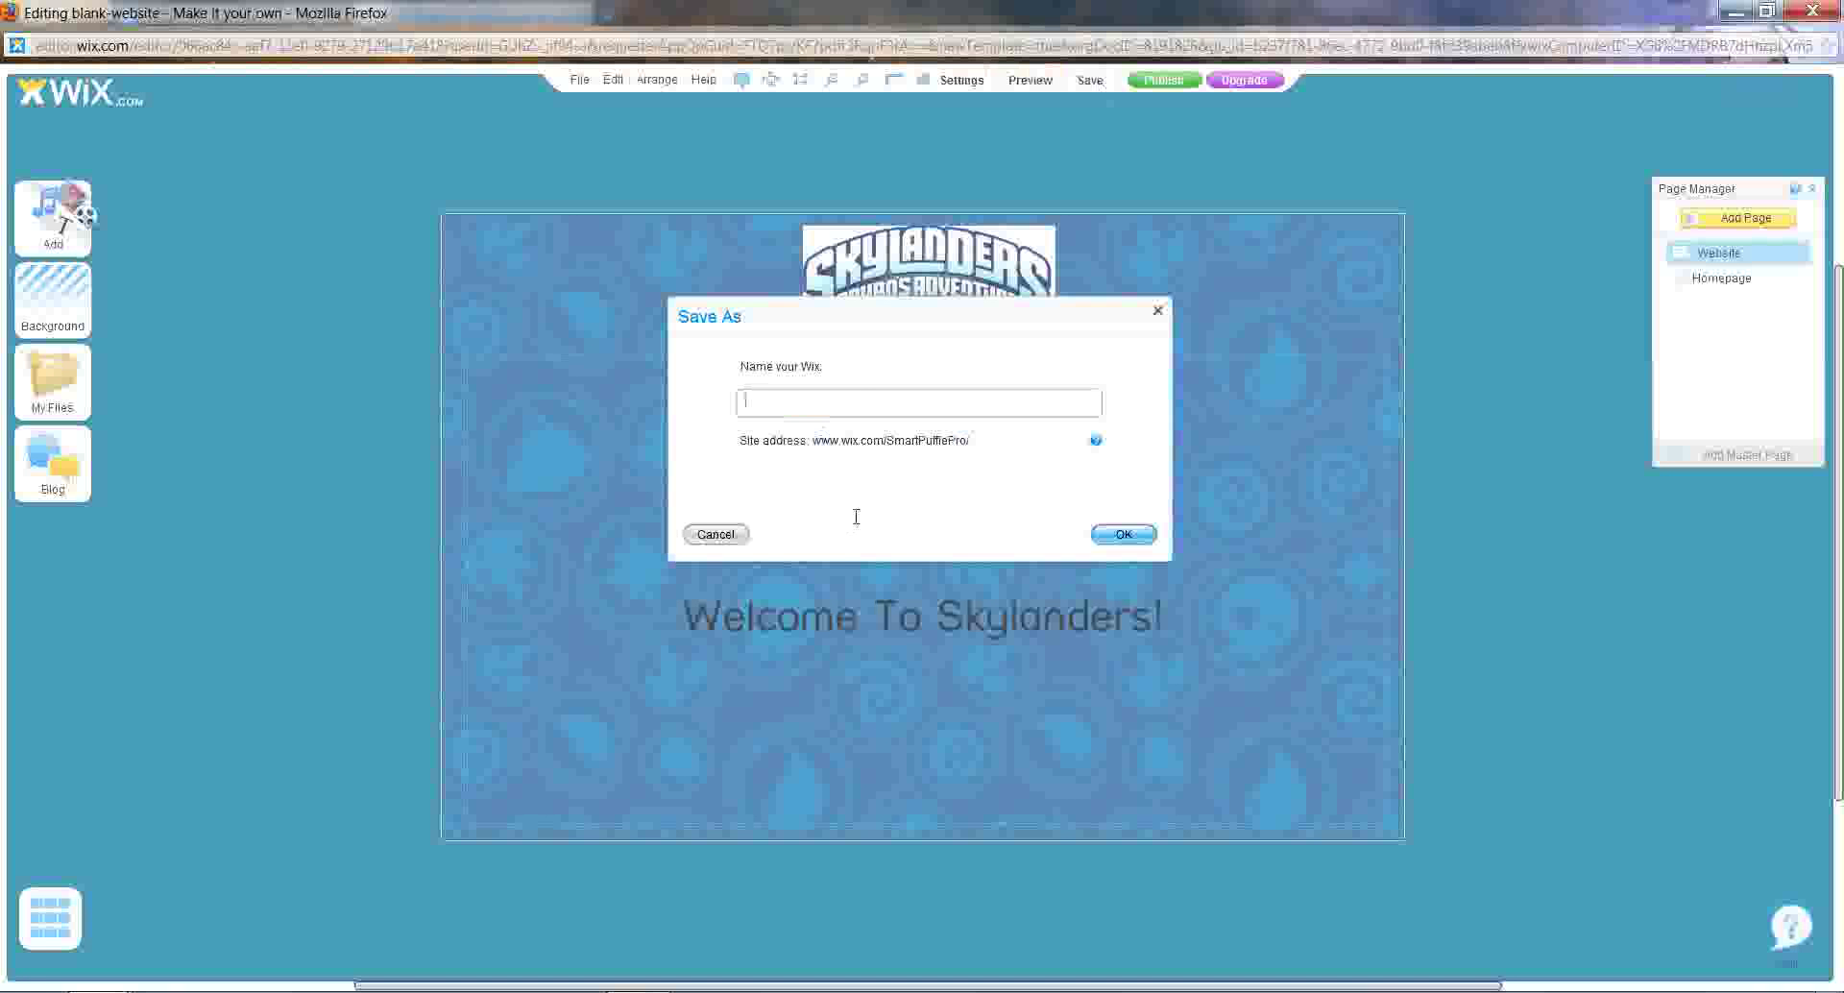
pyautogui.write('Skylanders')
pyautogui.click(1128, 535)
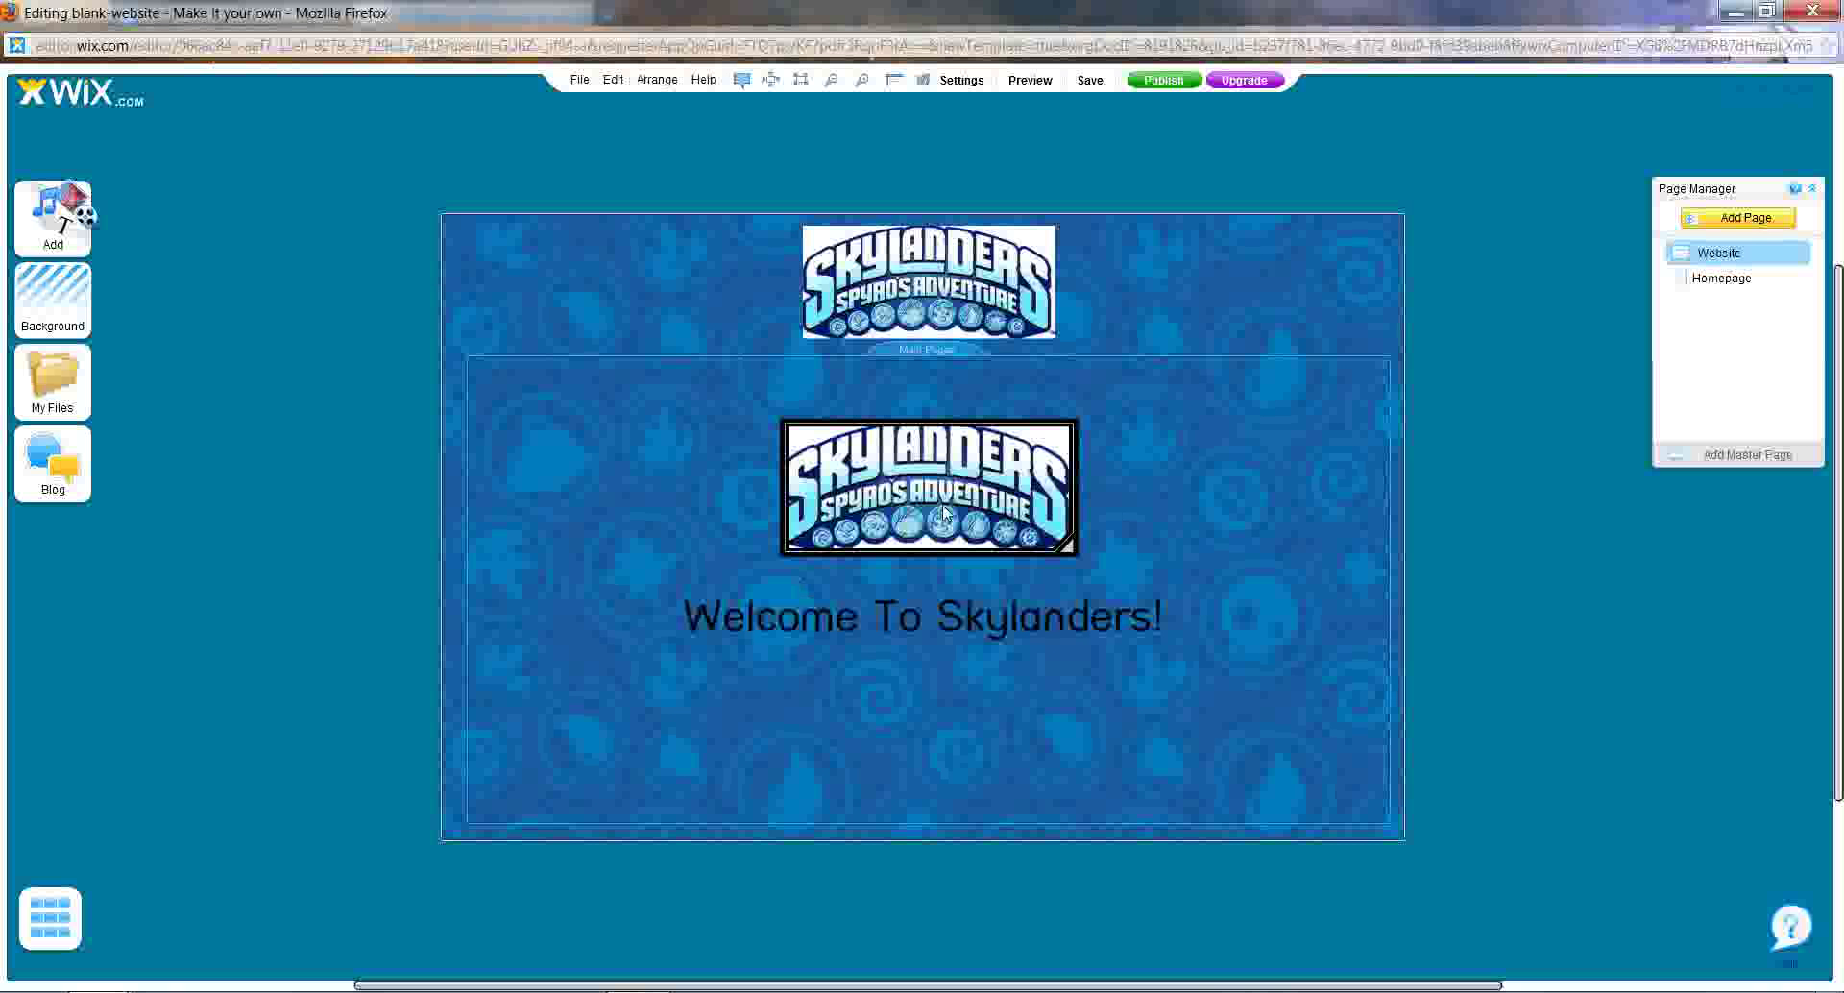
pyautogui.click(1799, 12)
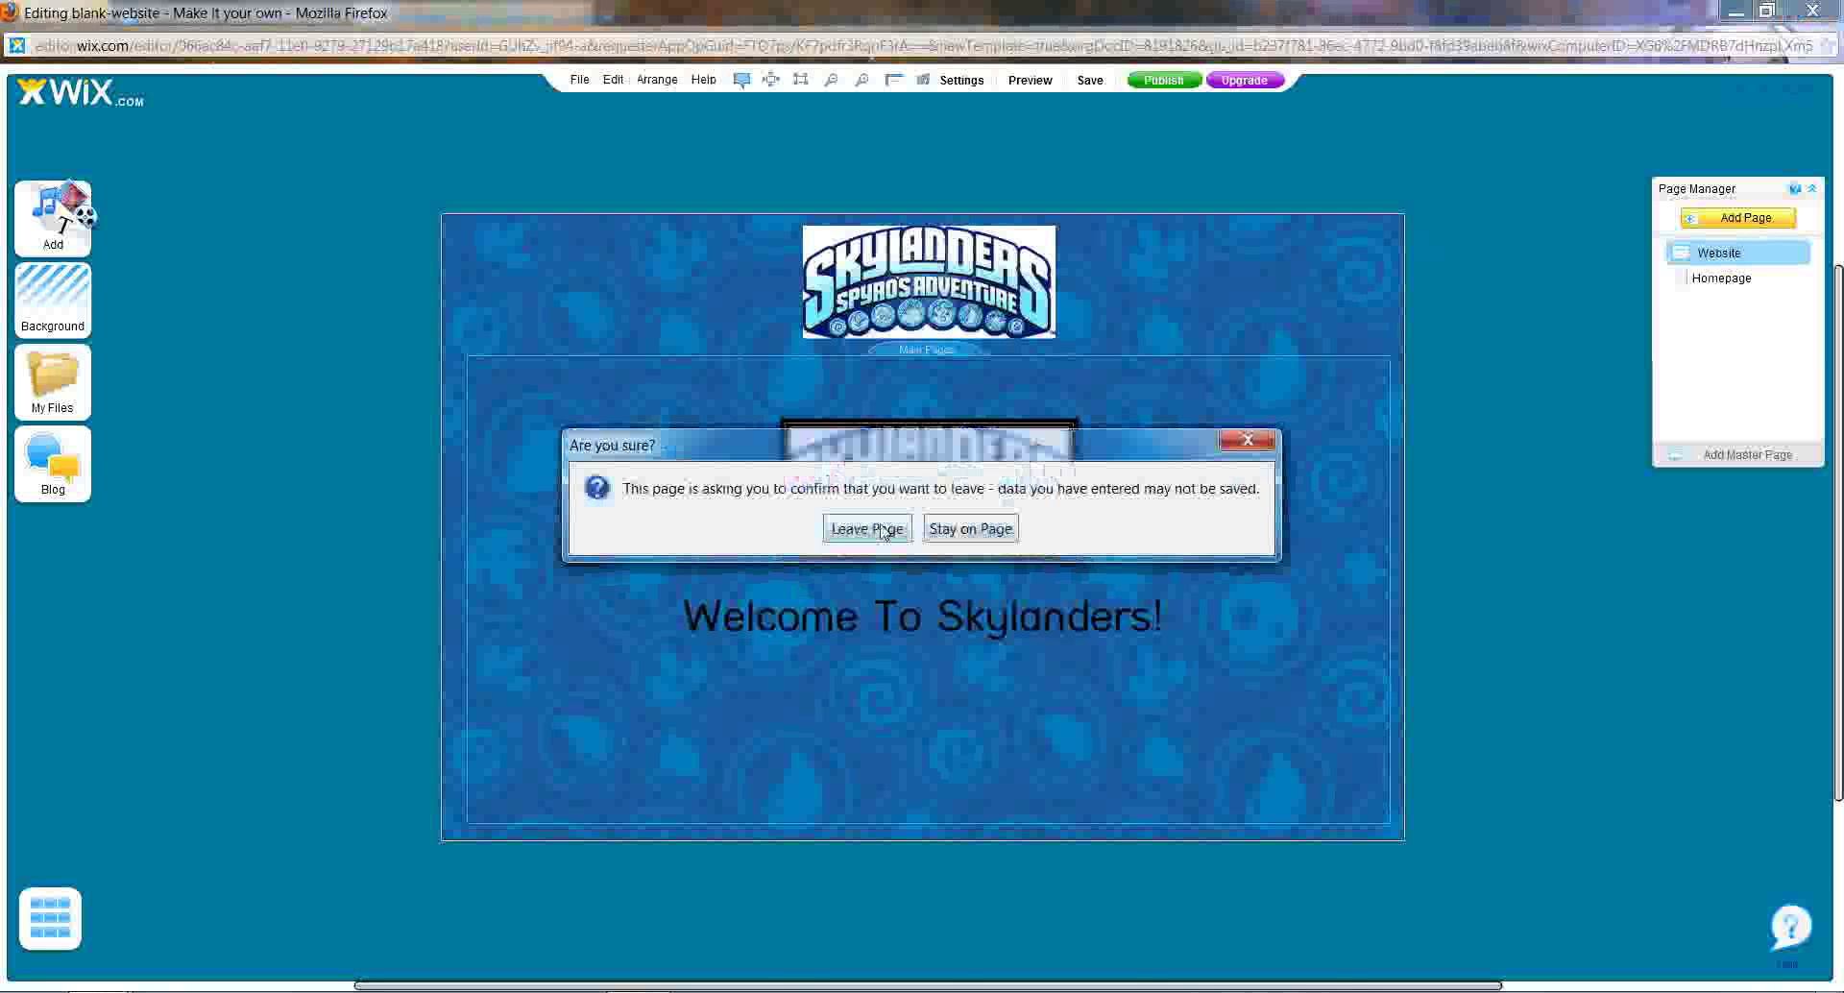
# - Leave the editor, return to My Account, and start a mobile site for Skylanders
pyautogui.click(874, 526)
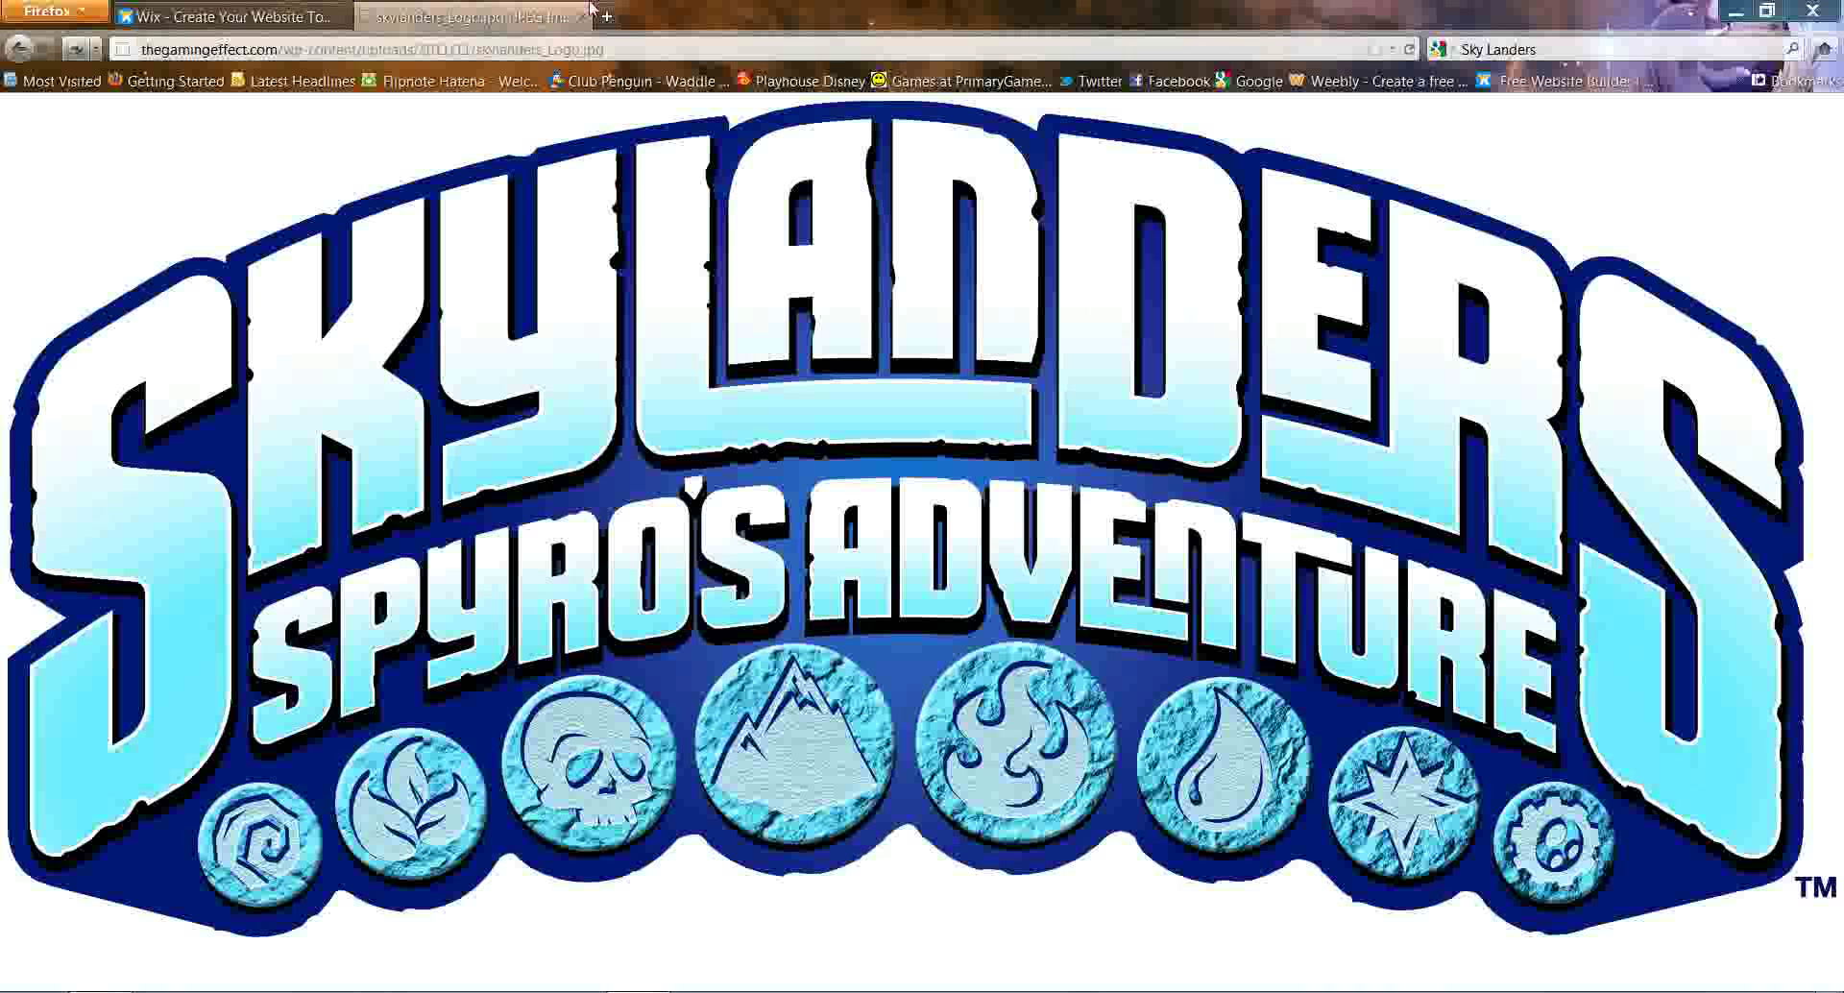
pyautogui.click(589, 16)
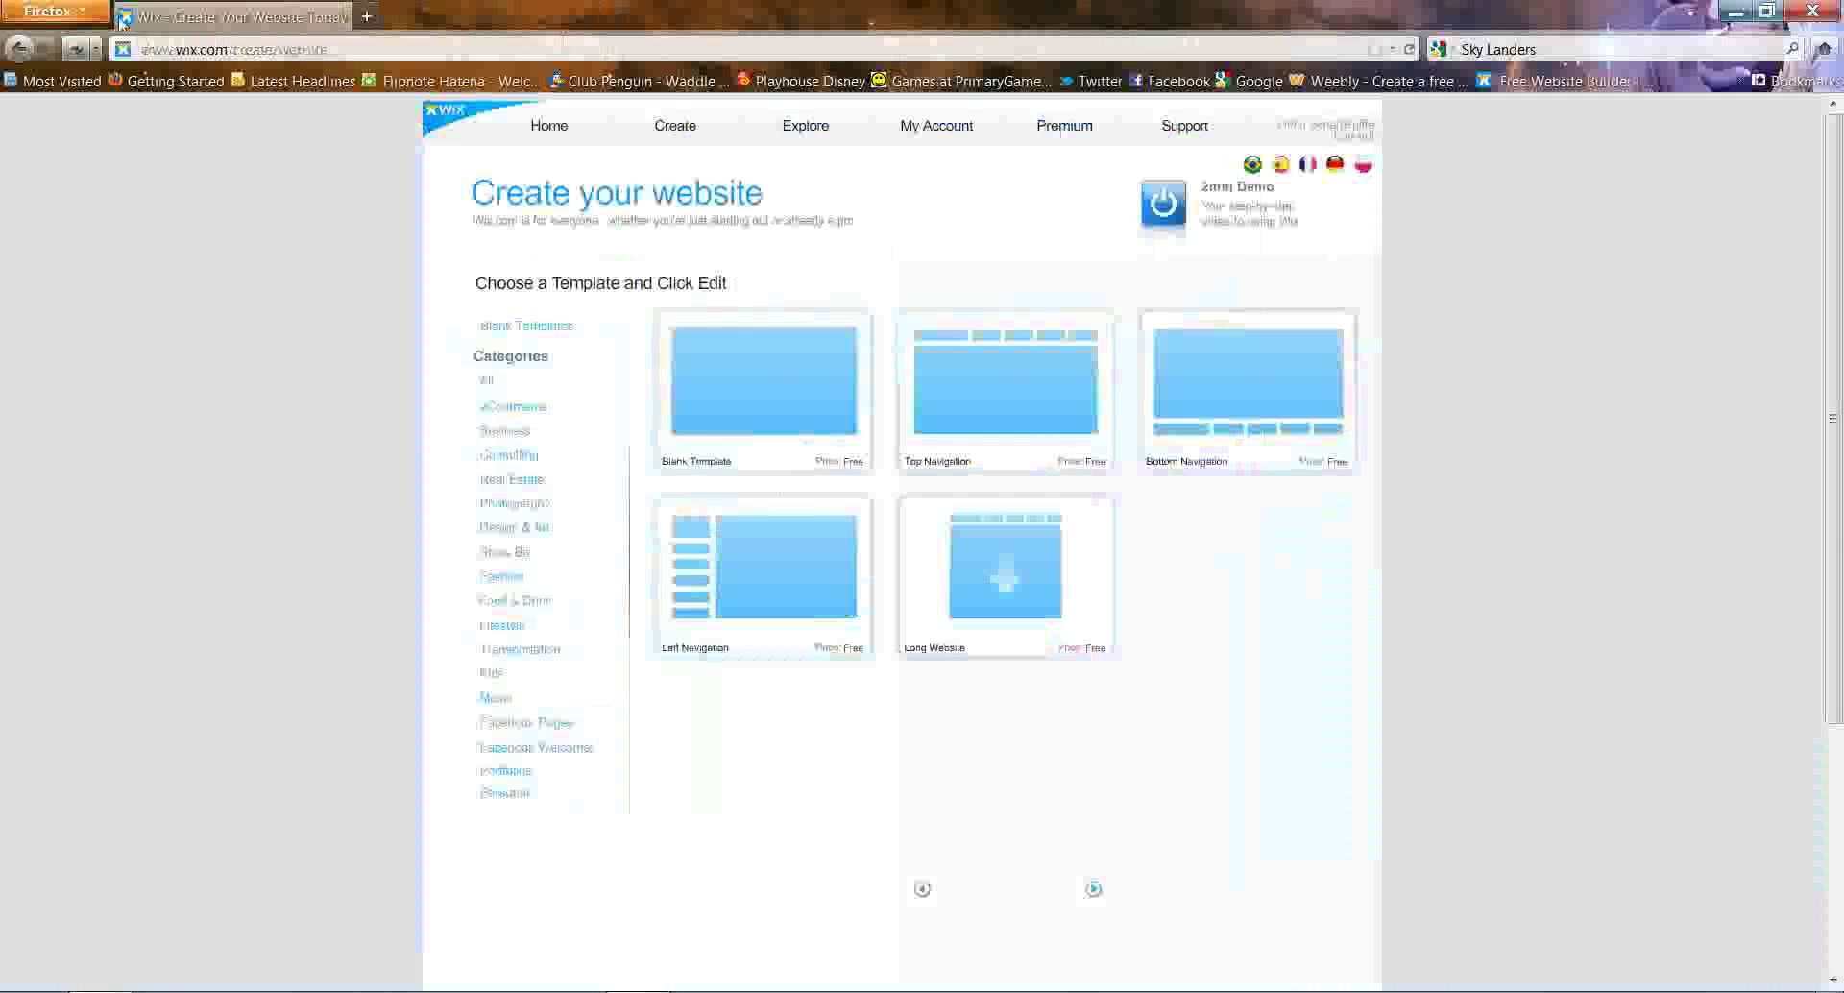
pyautogui.click(885, 132)
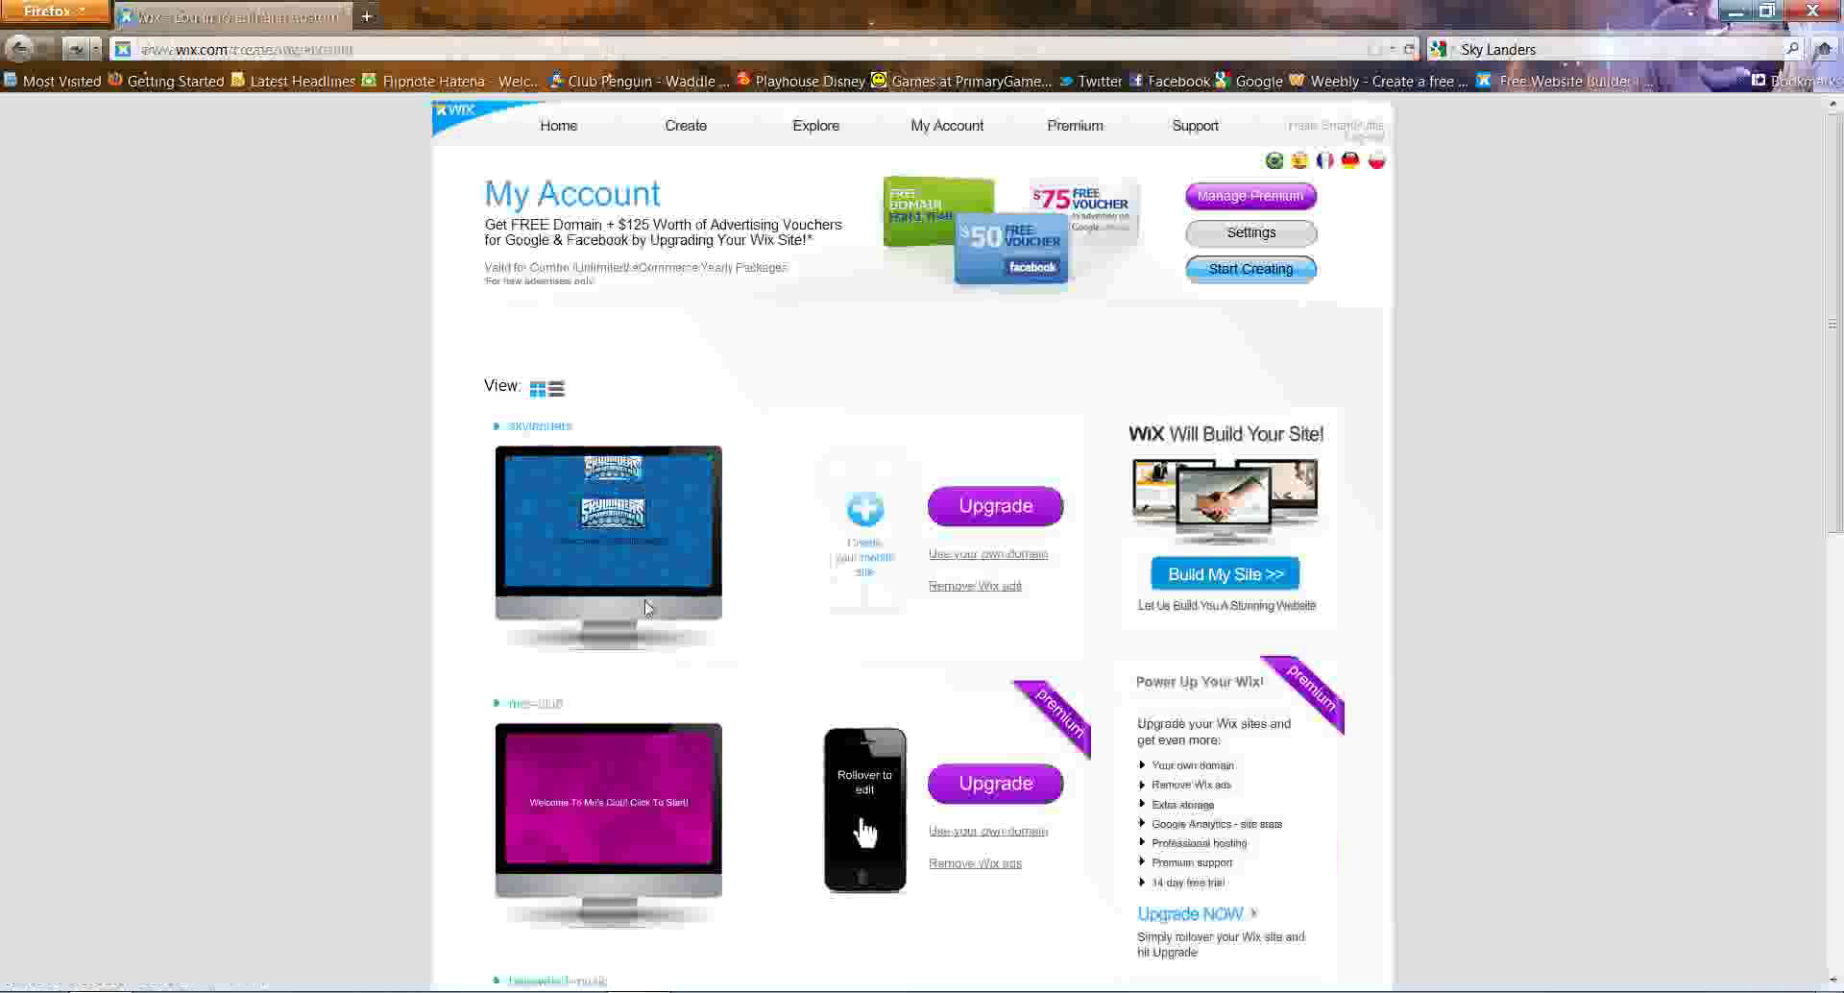
pyautogui.moveTo(698, 534)
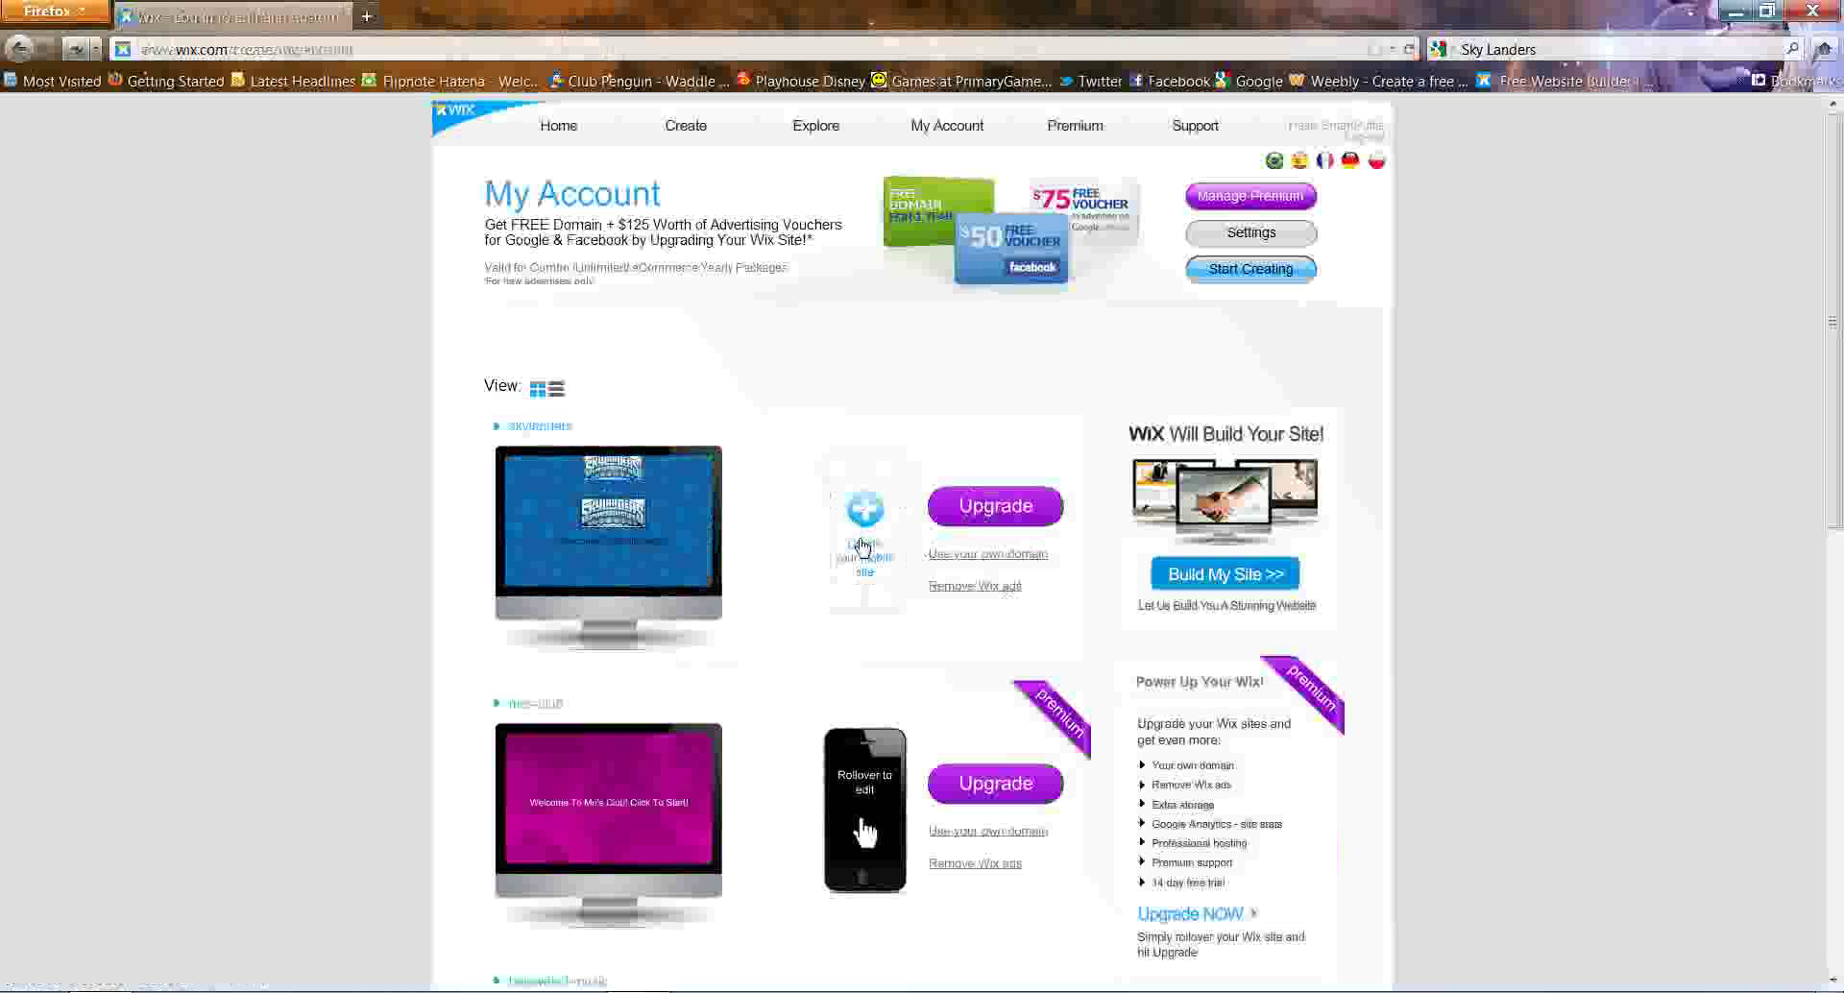
pyautogui.click(863, 549)
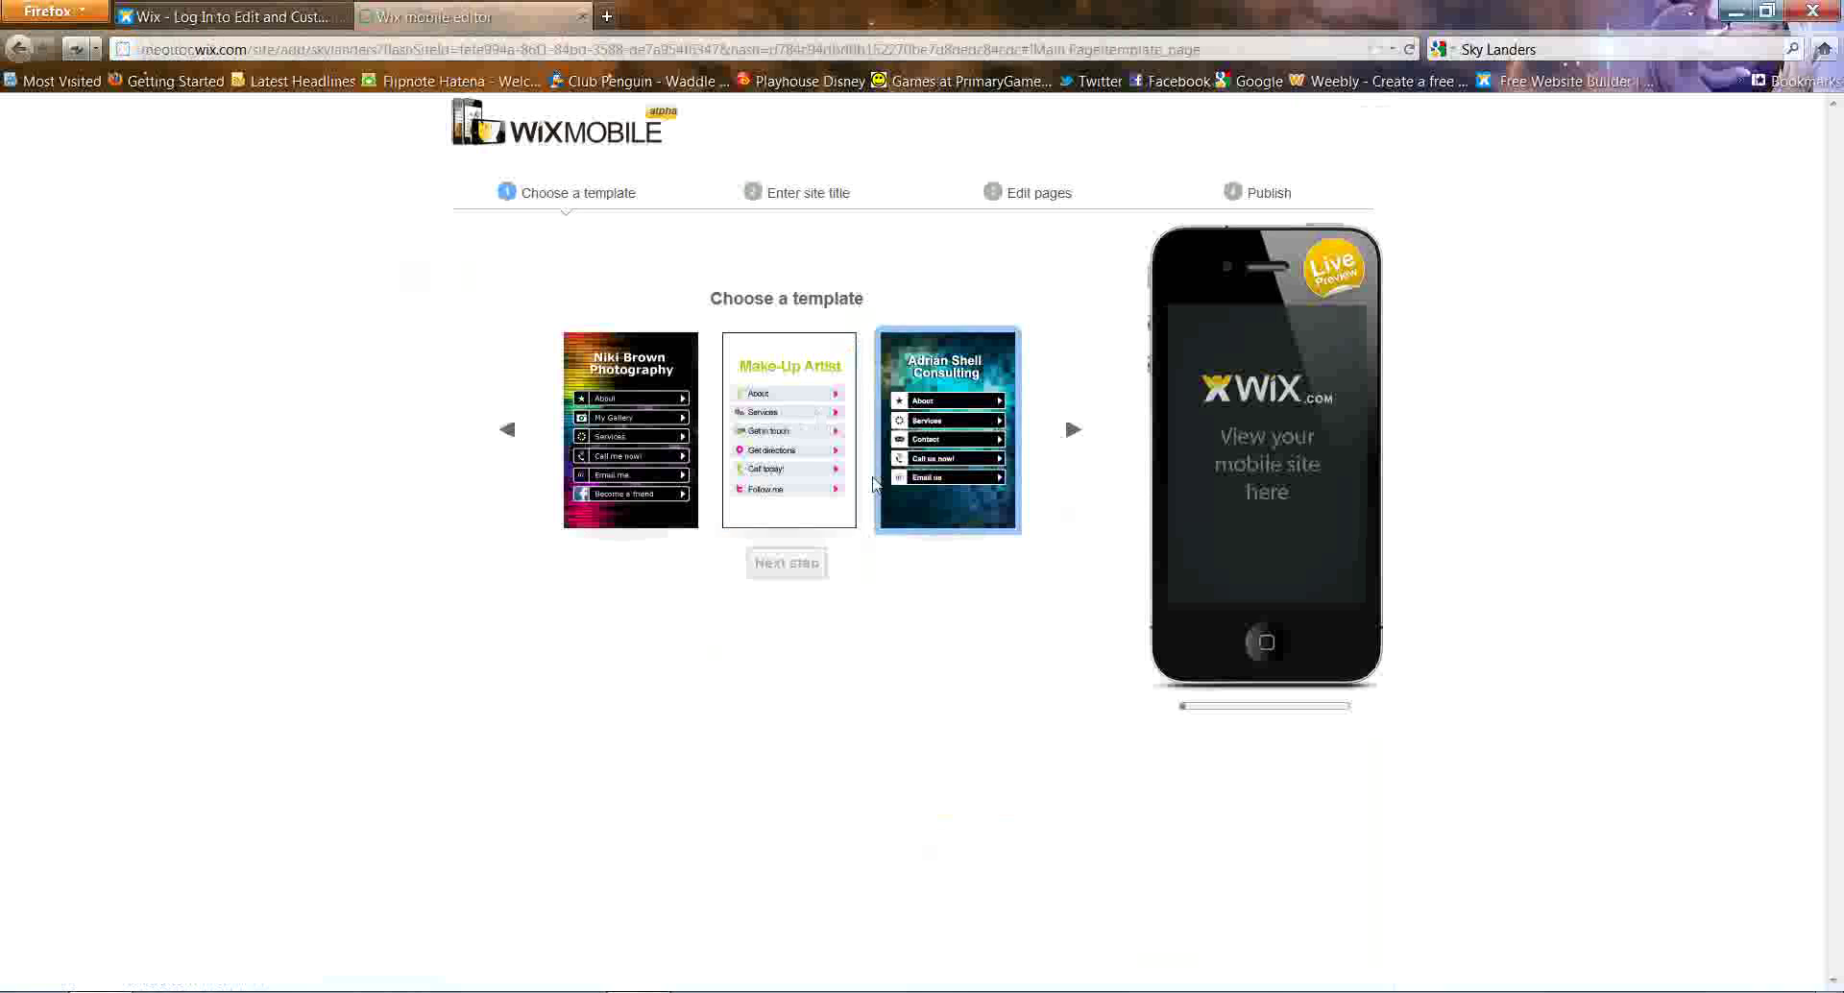
# - Use the Adrian Shell Consulting template, titled 'Skylanders' in the Personal category
pyautogui.click(944, 472)
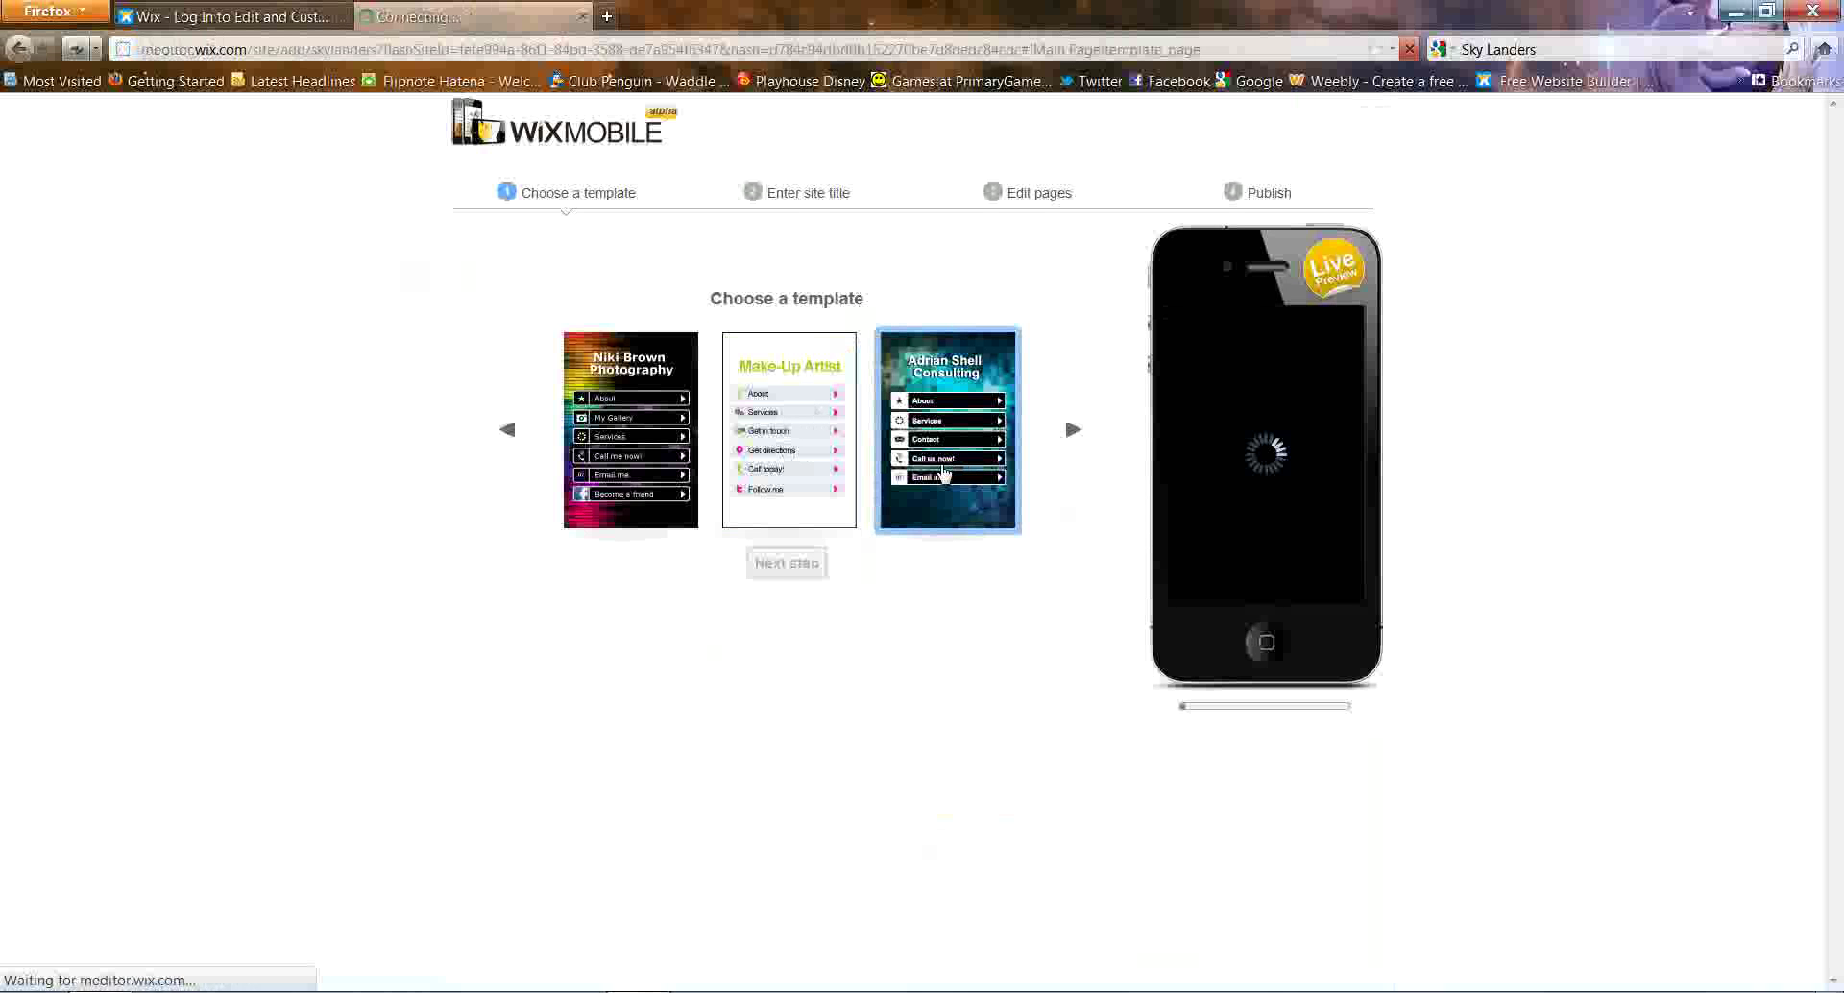
pyautogui.click(784, 562)
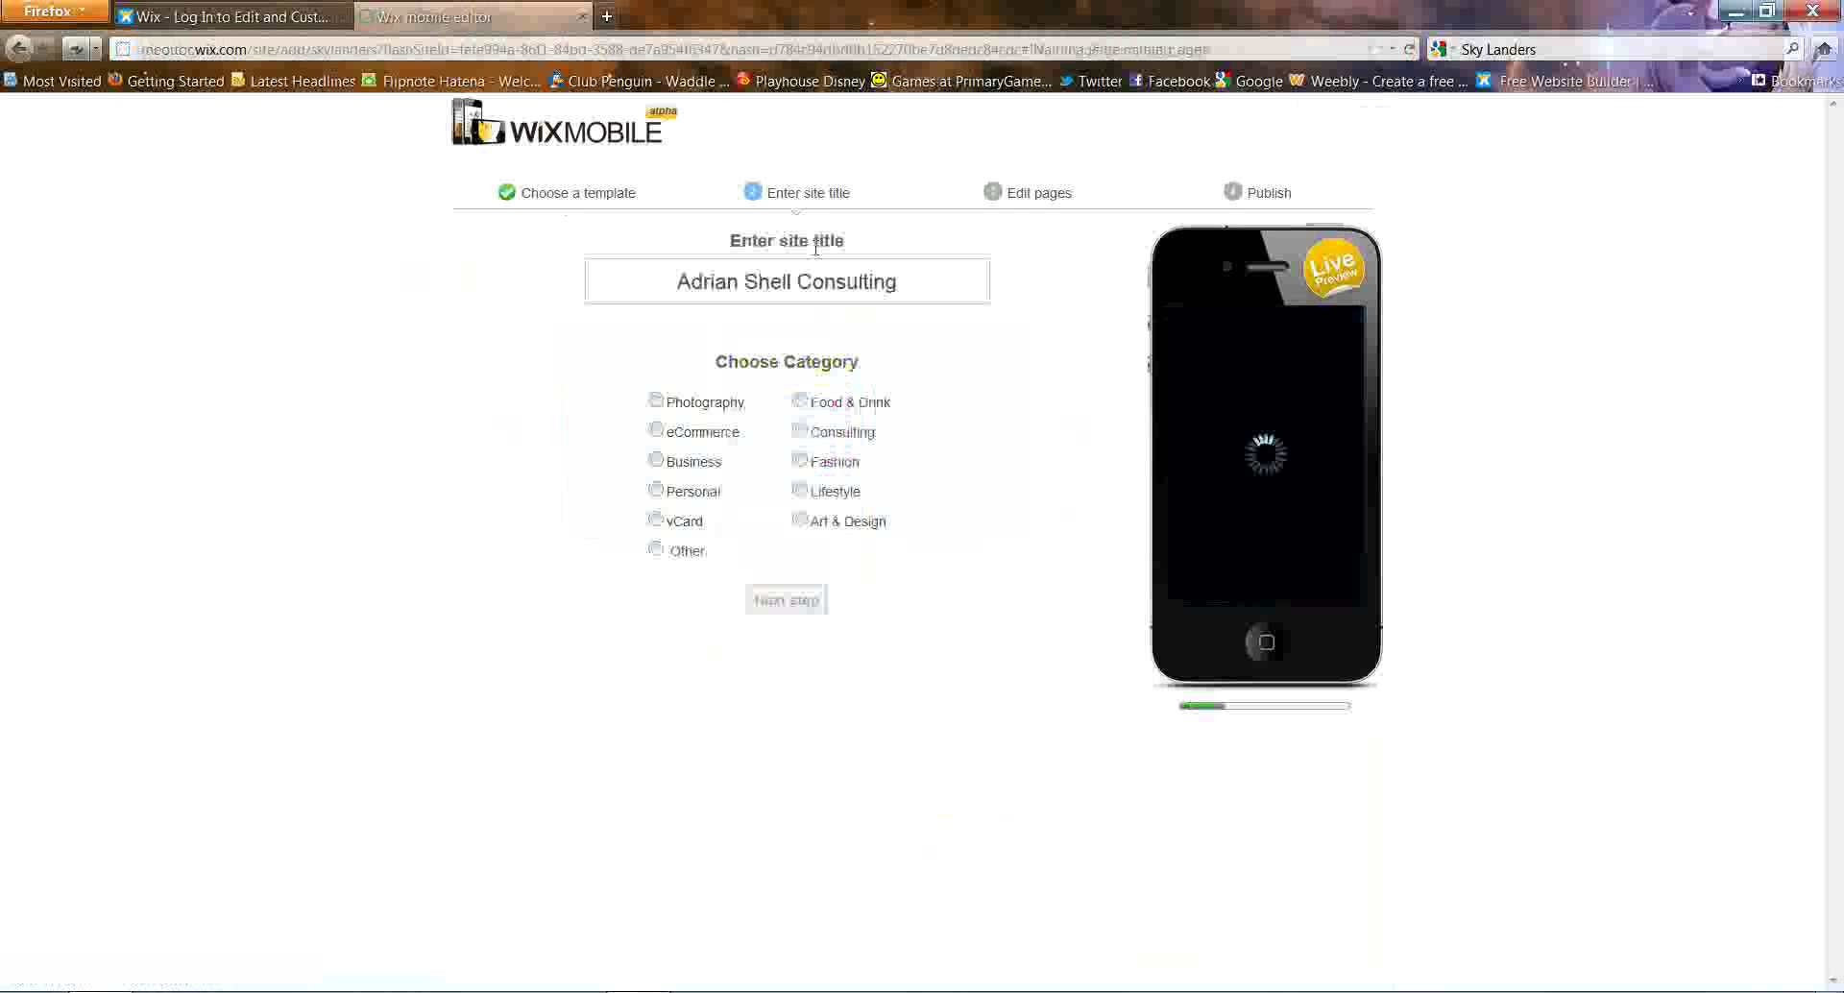
pyautogui.press('BackSpace')
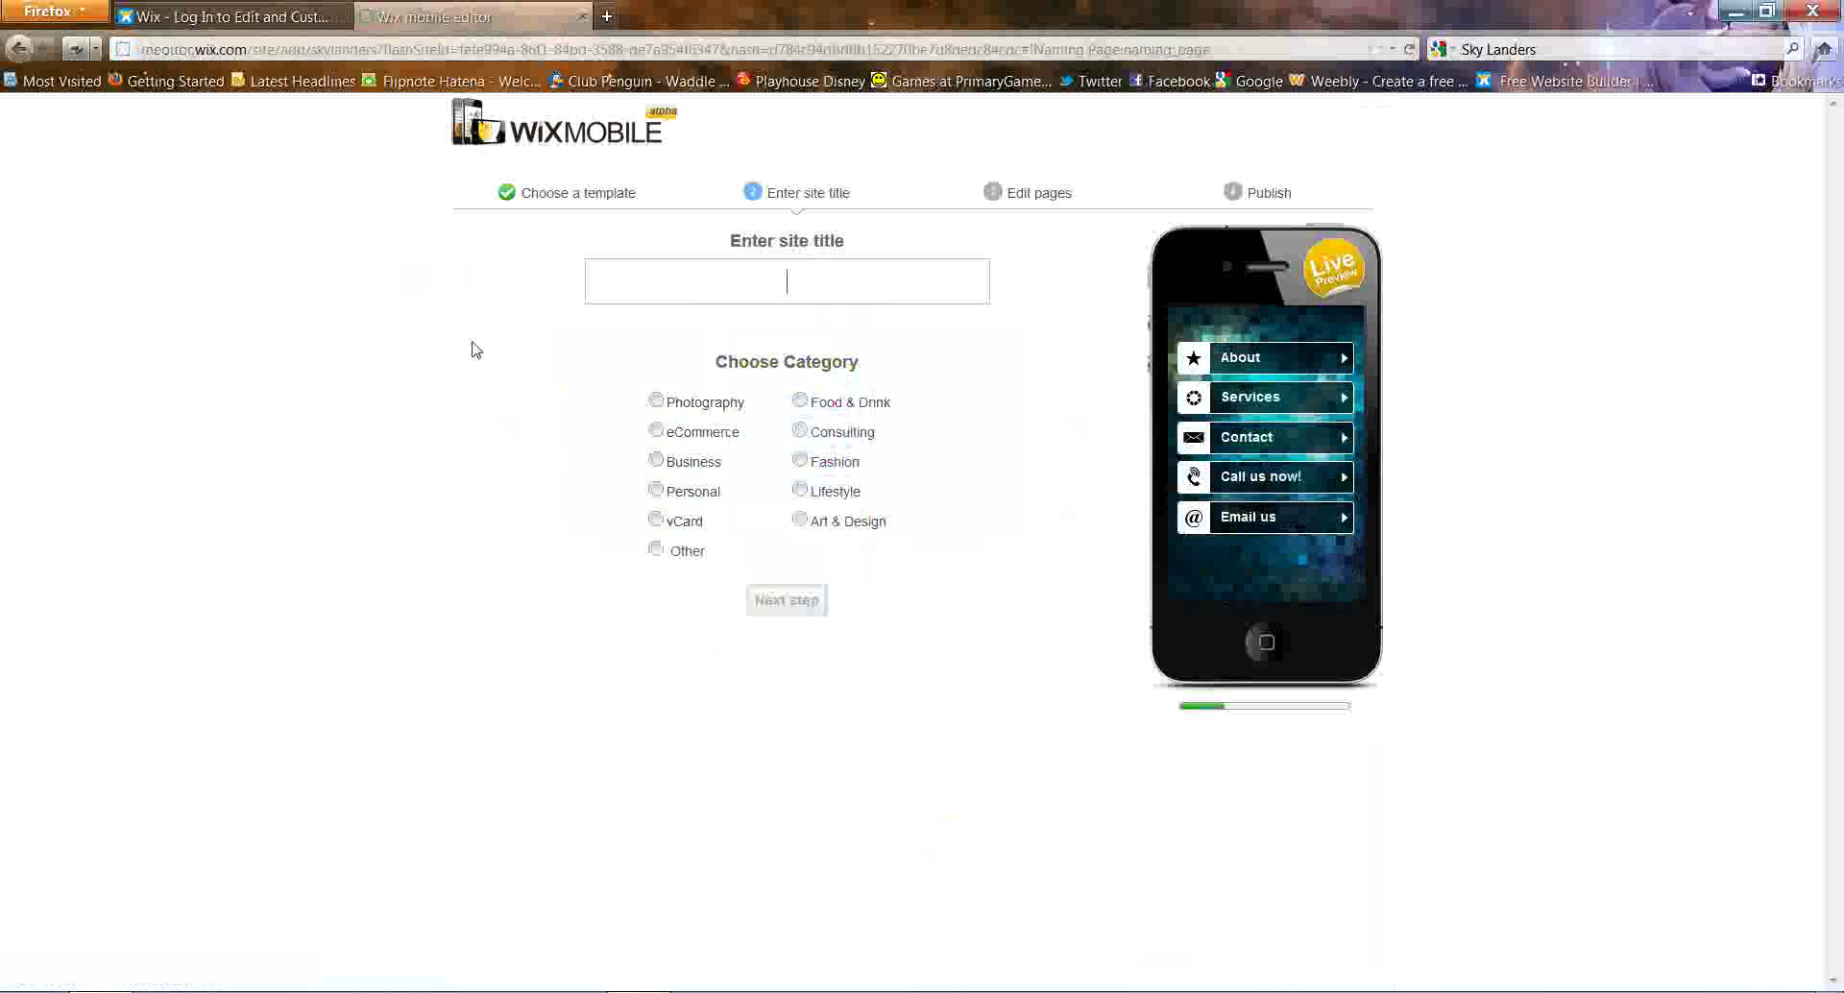
pyautogui.write('Skylanders')
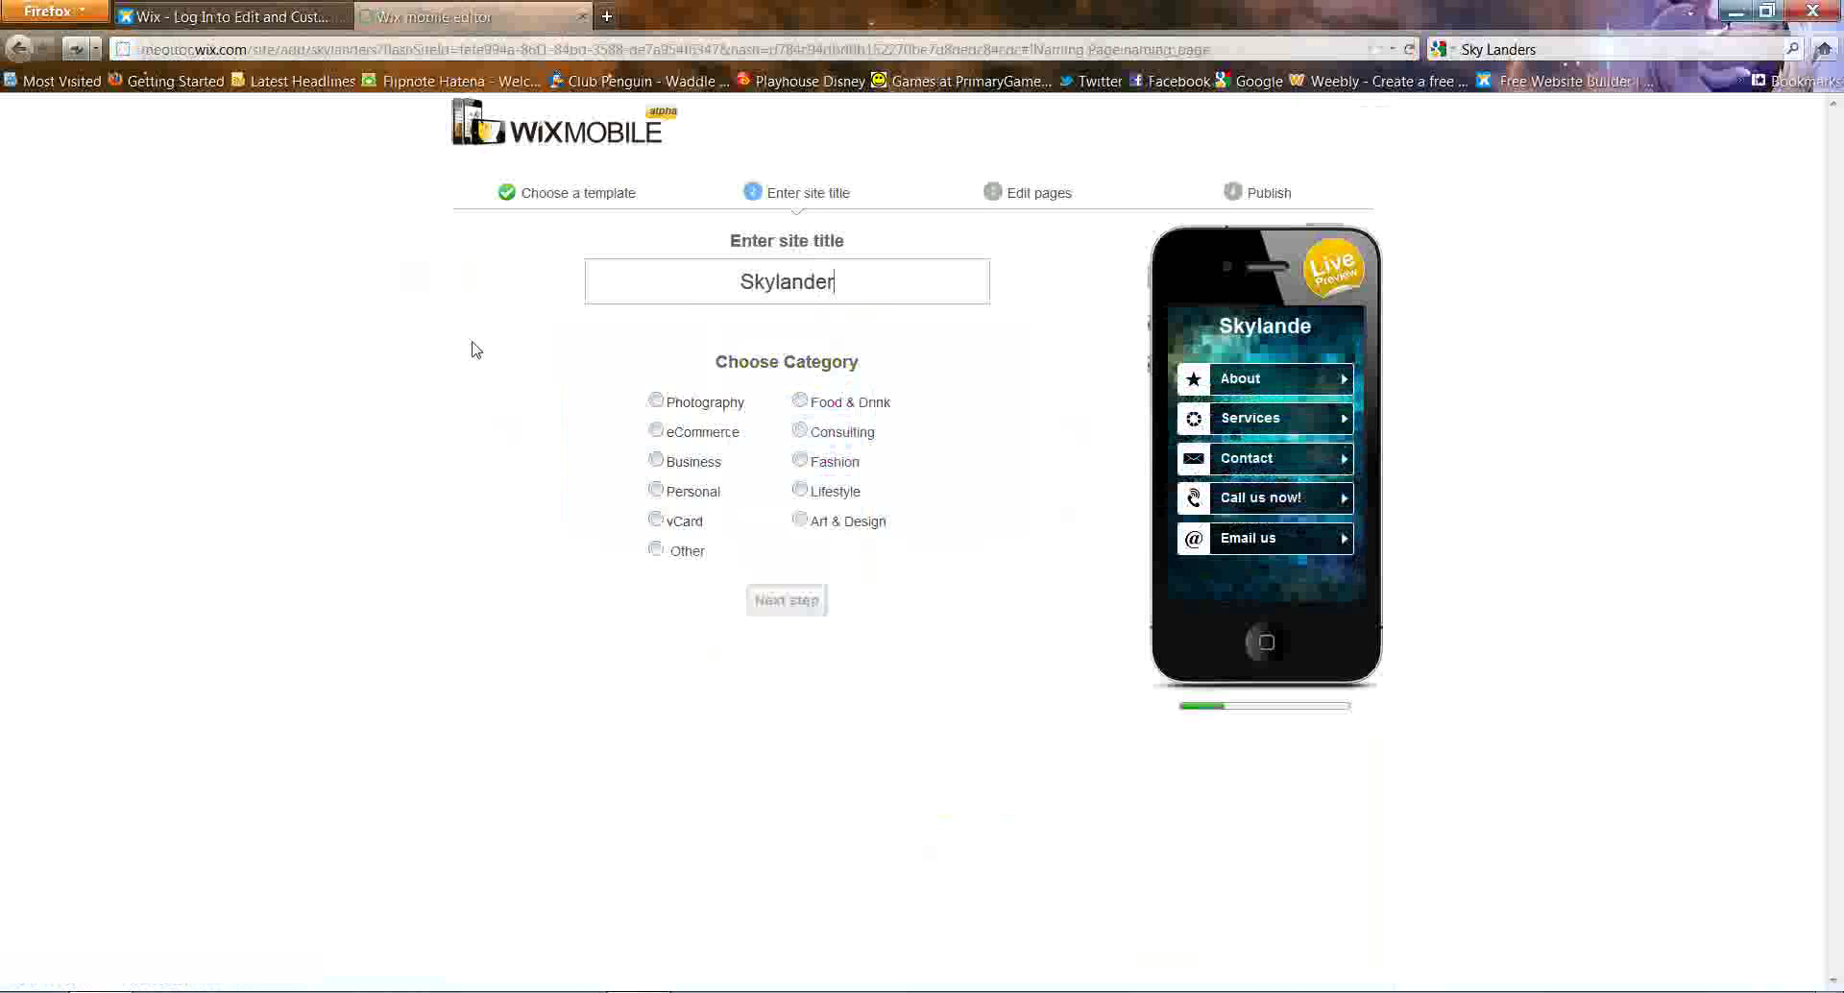
pyautogui.click(657, 548)
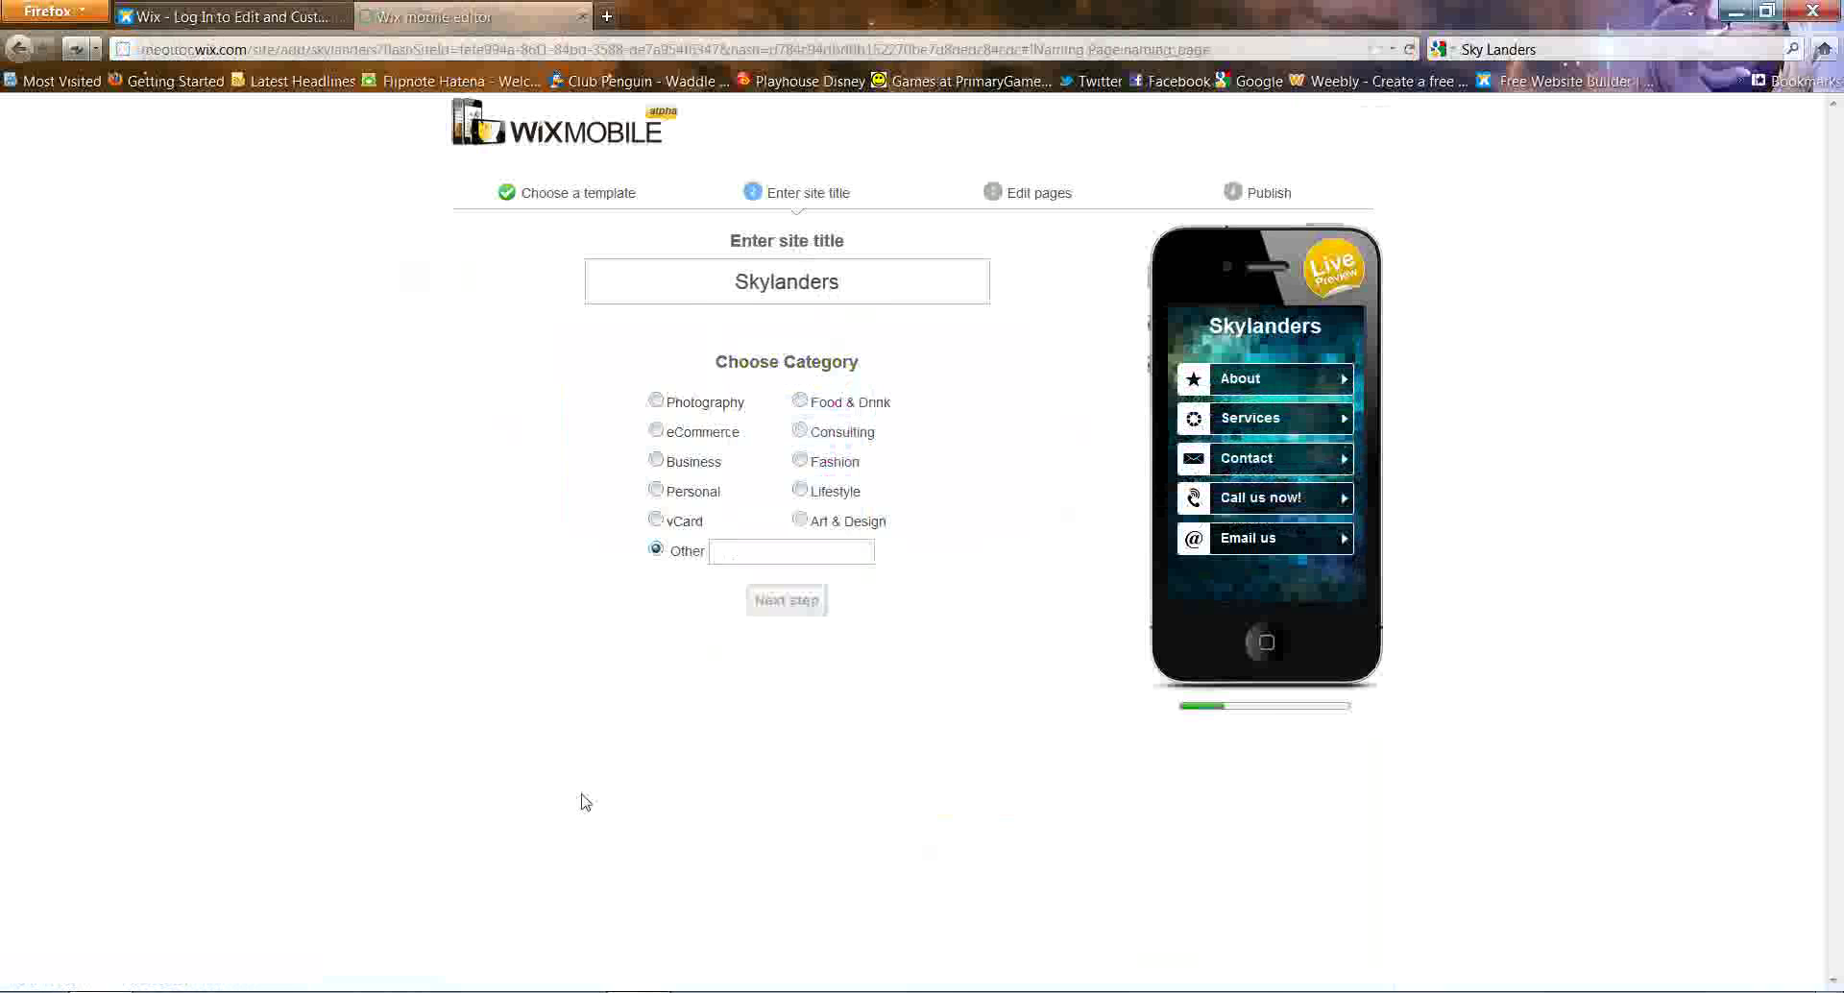
pyautogui.click(656, 489)
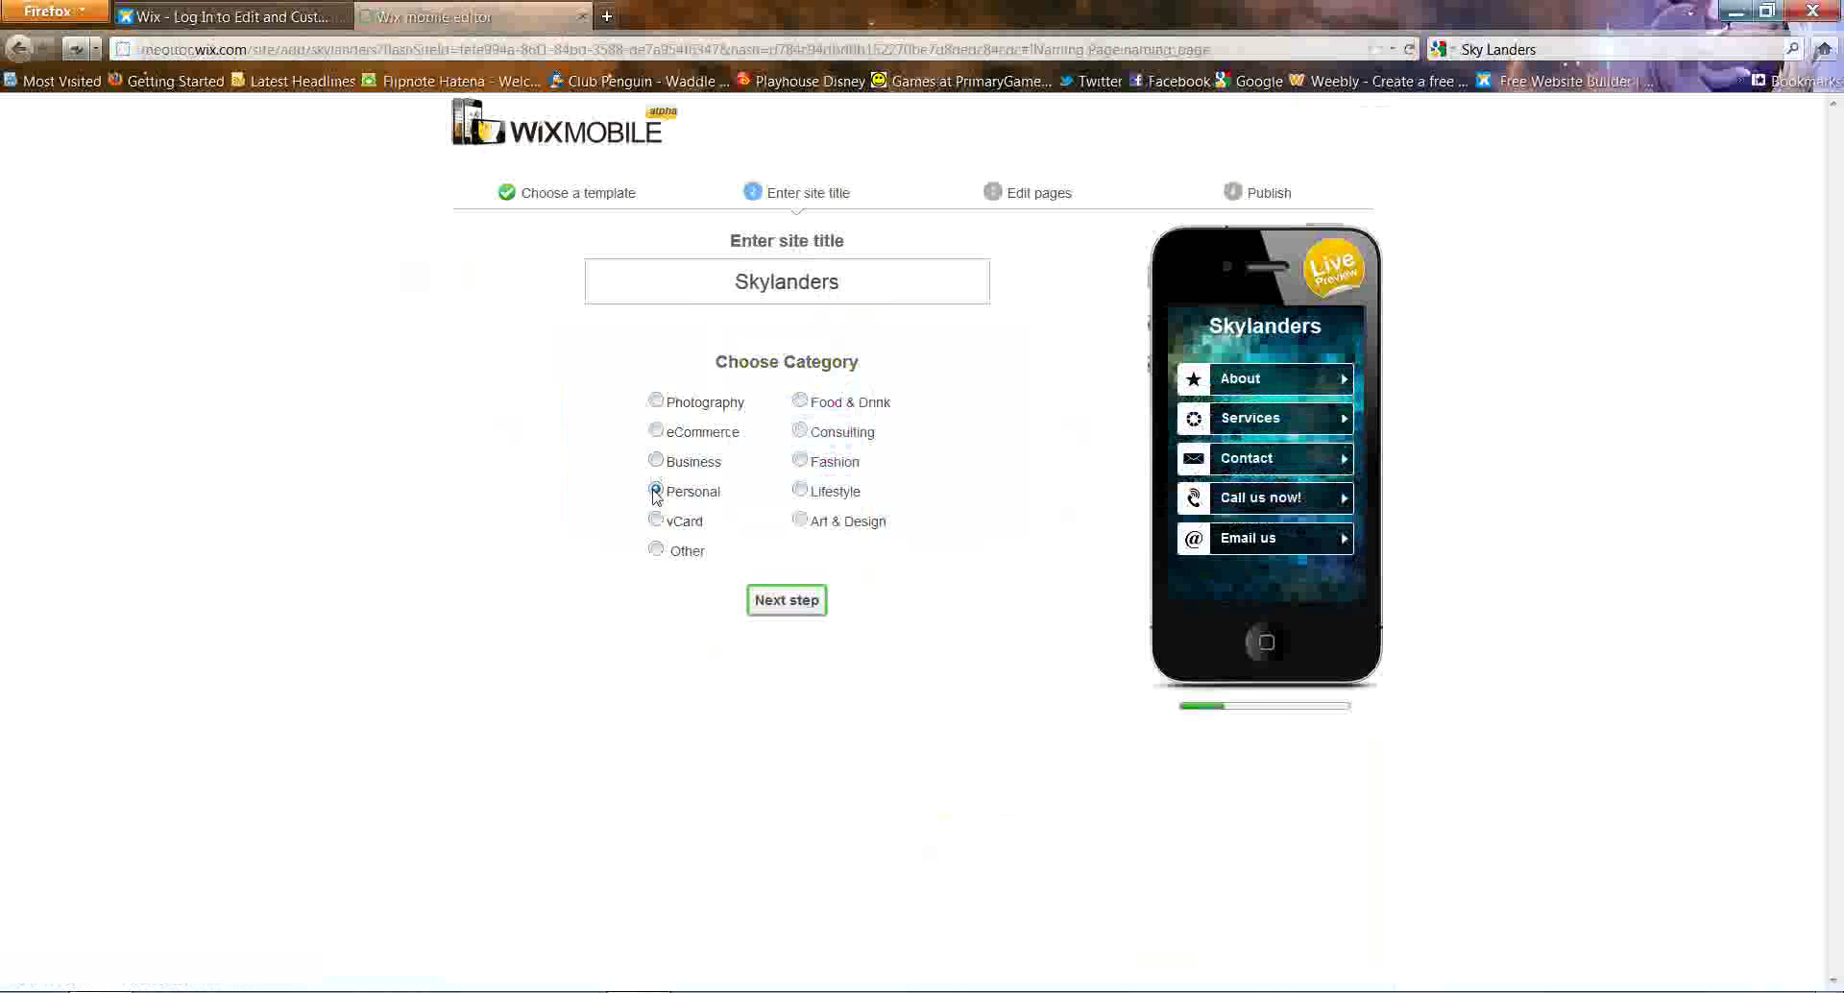
pyautogui.click(770, 607)
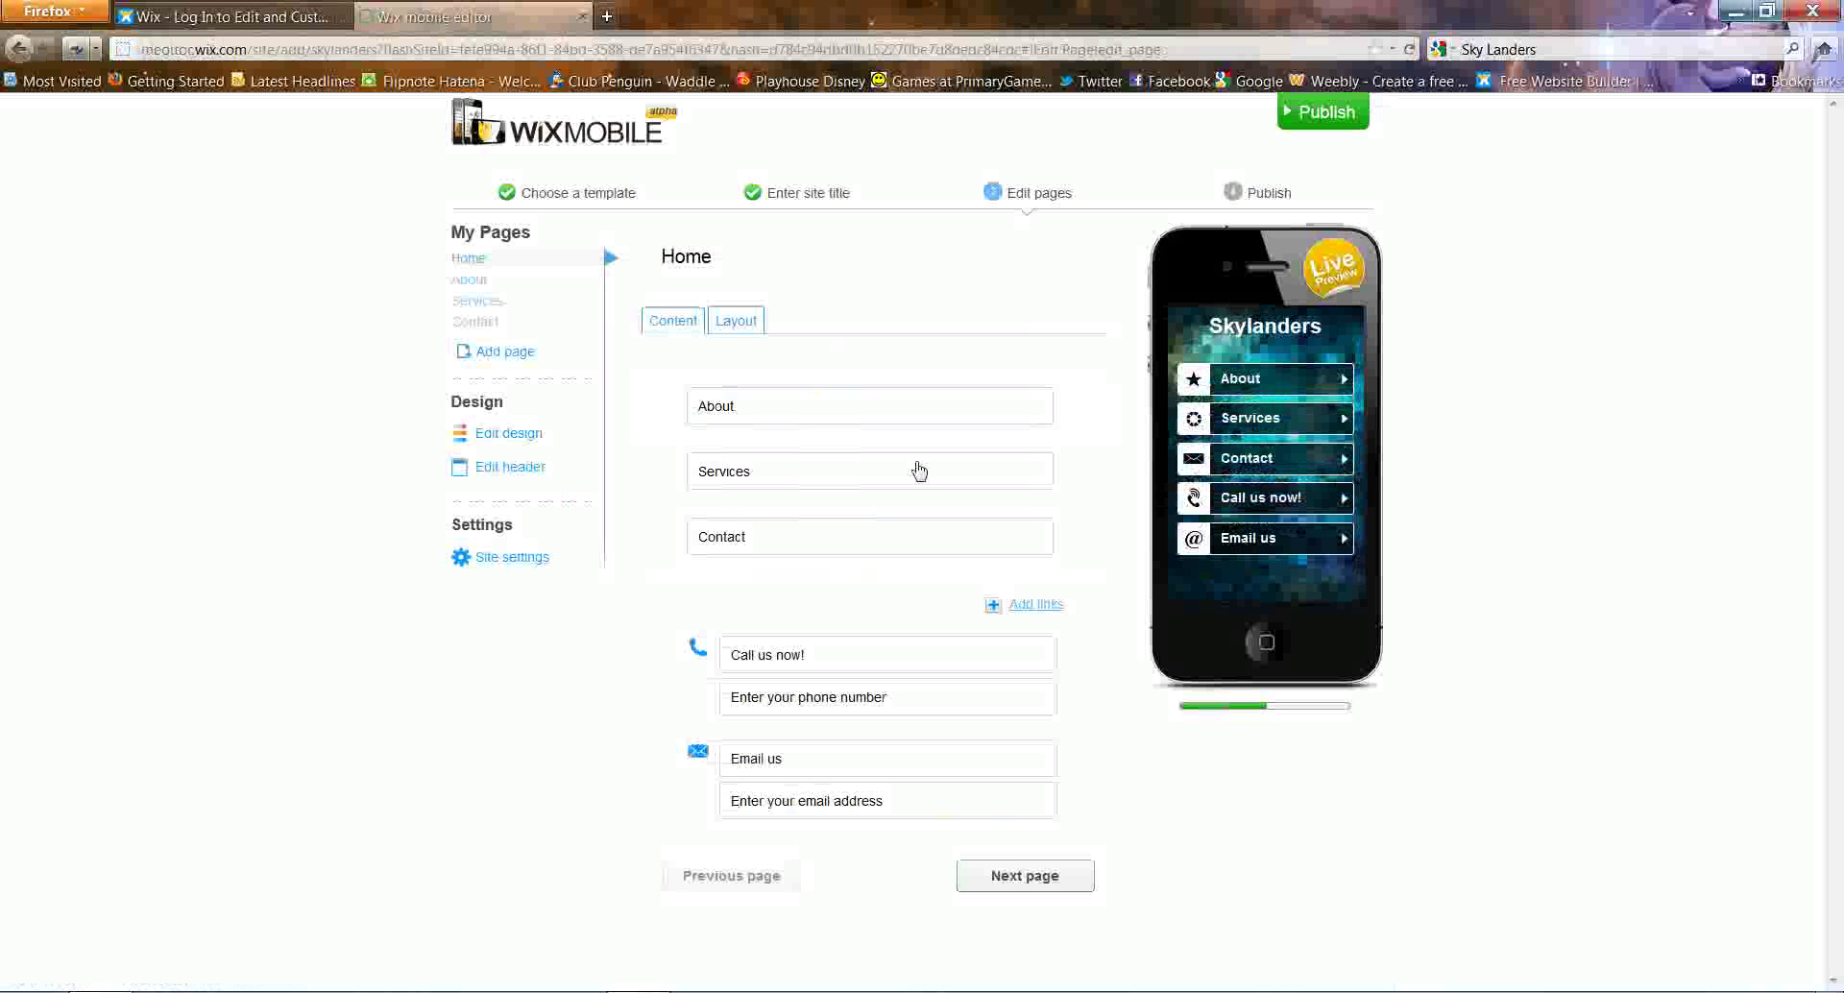
# - Delete the About, Services and Contact pages, confirming each, then bring up the add-page options
pyautogui.click(1078, 415)
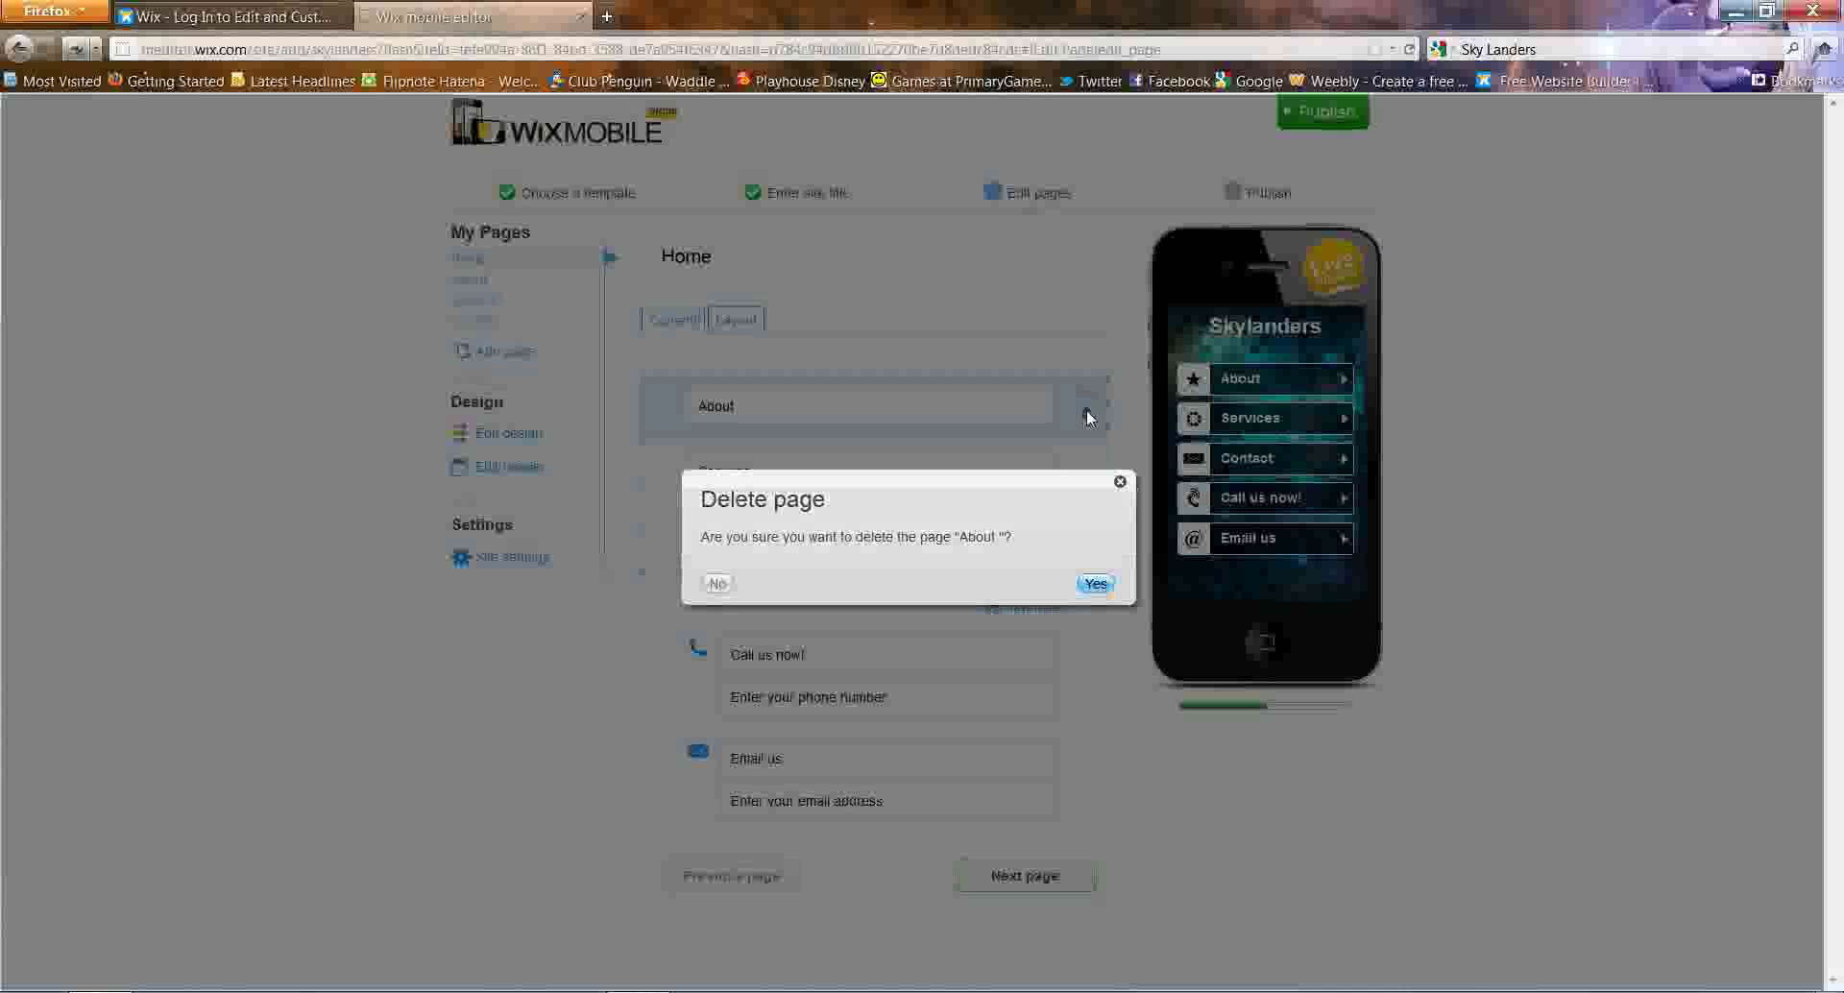
pyautogui.click(1096, 585)
pyautogui.click(1087, 413)
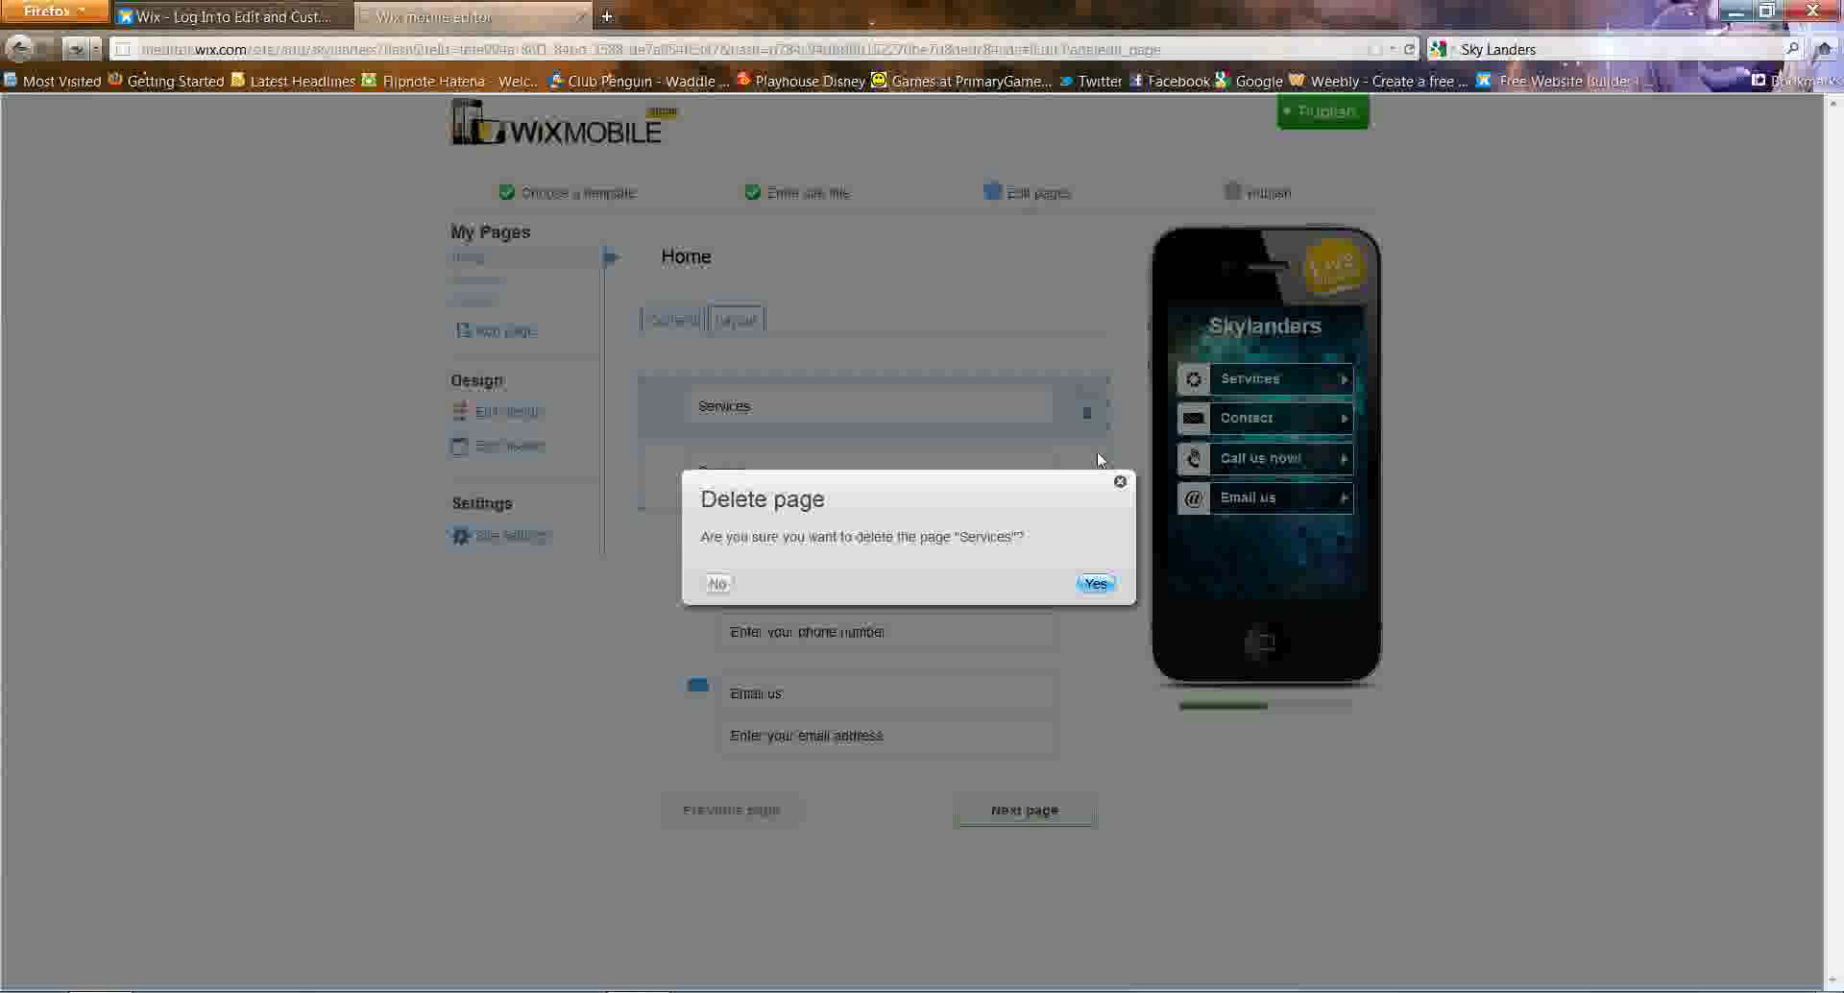
pyautogui.click(1094, 584)
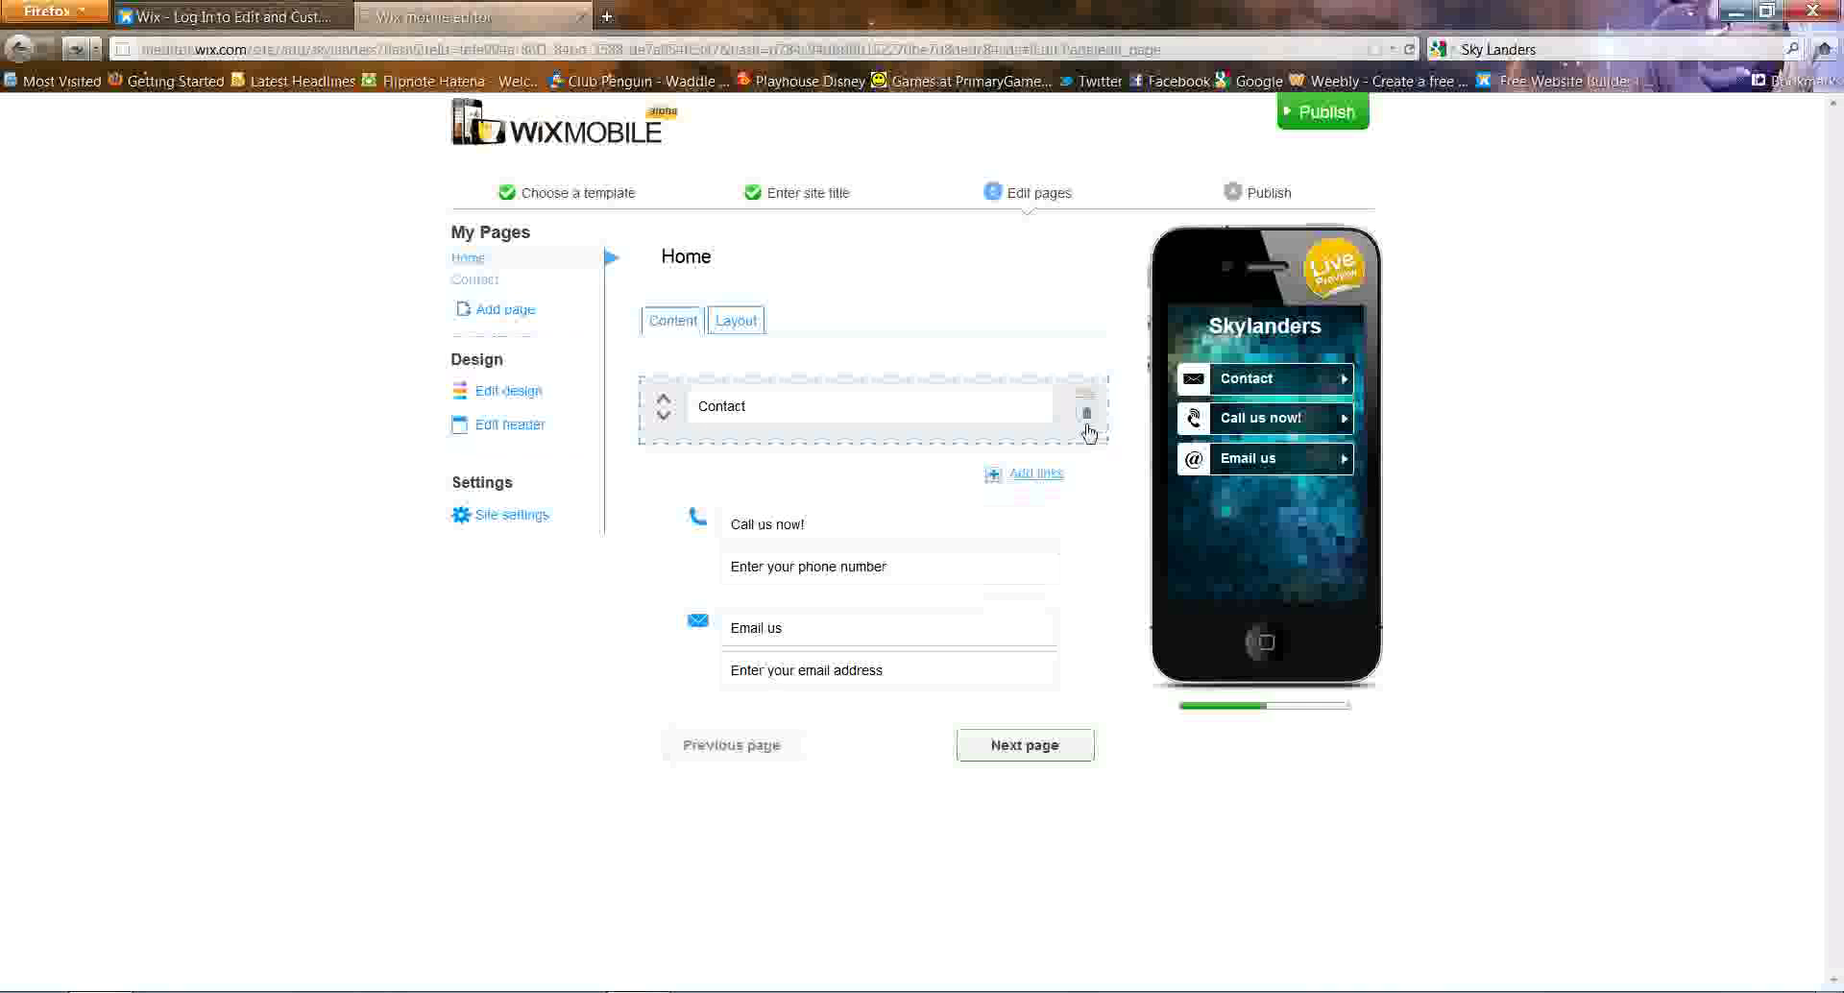
pyautogui.click(1087, 413)
pyautogui.click(1096, 584)
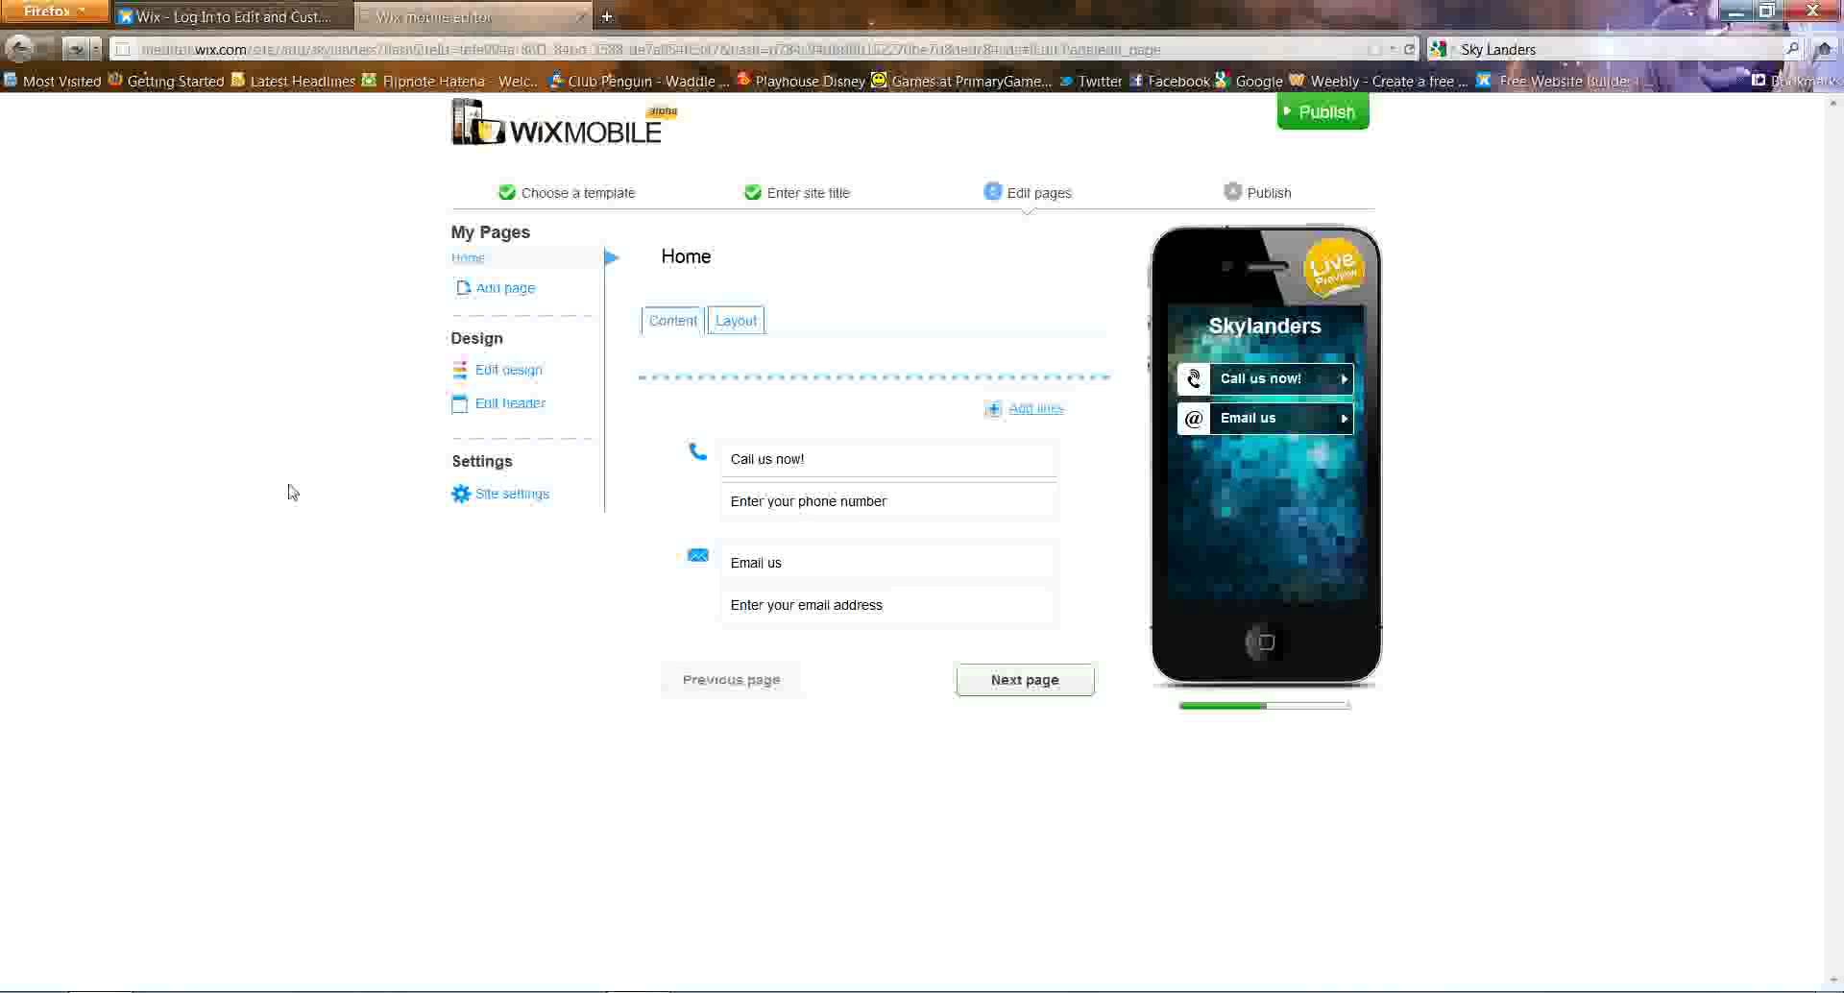
pyautogui.click(500, 288)
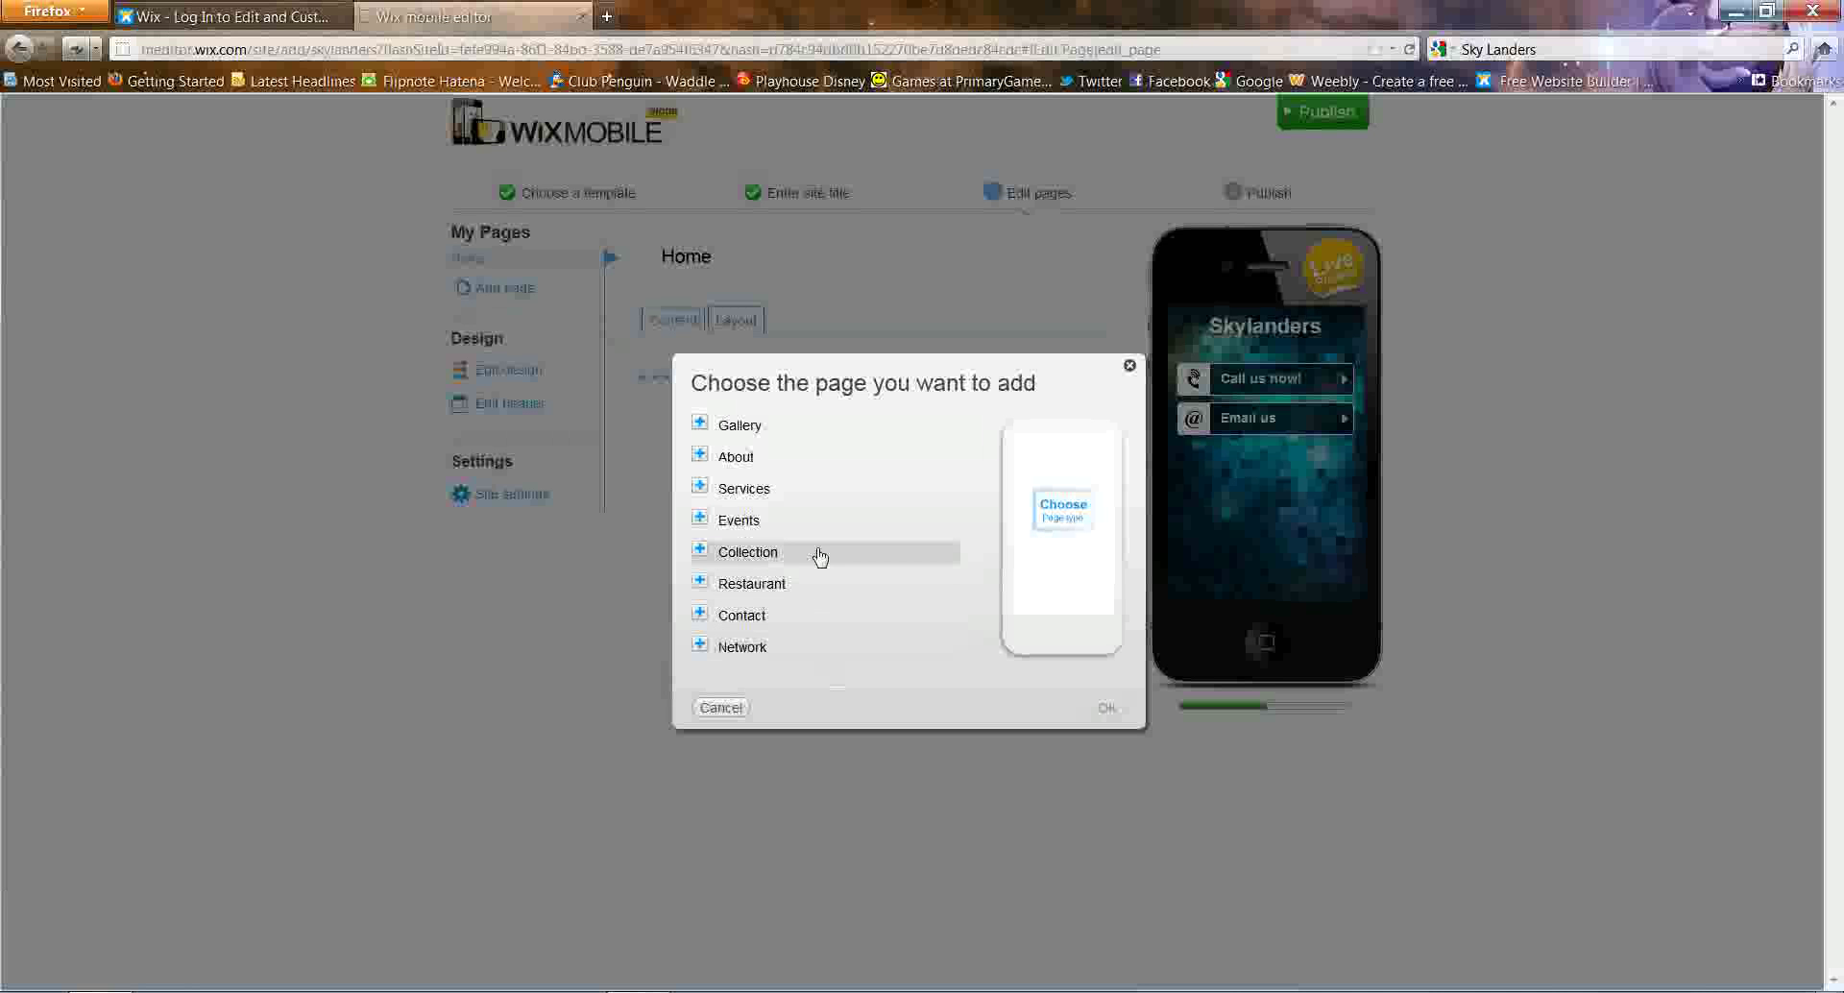
# - Add an About page and replace its placeholder body text with 'Skylanders'
pyautogui.click(832, 462)
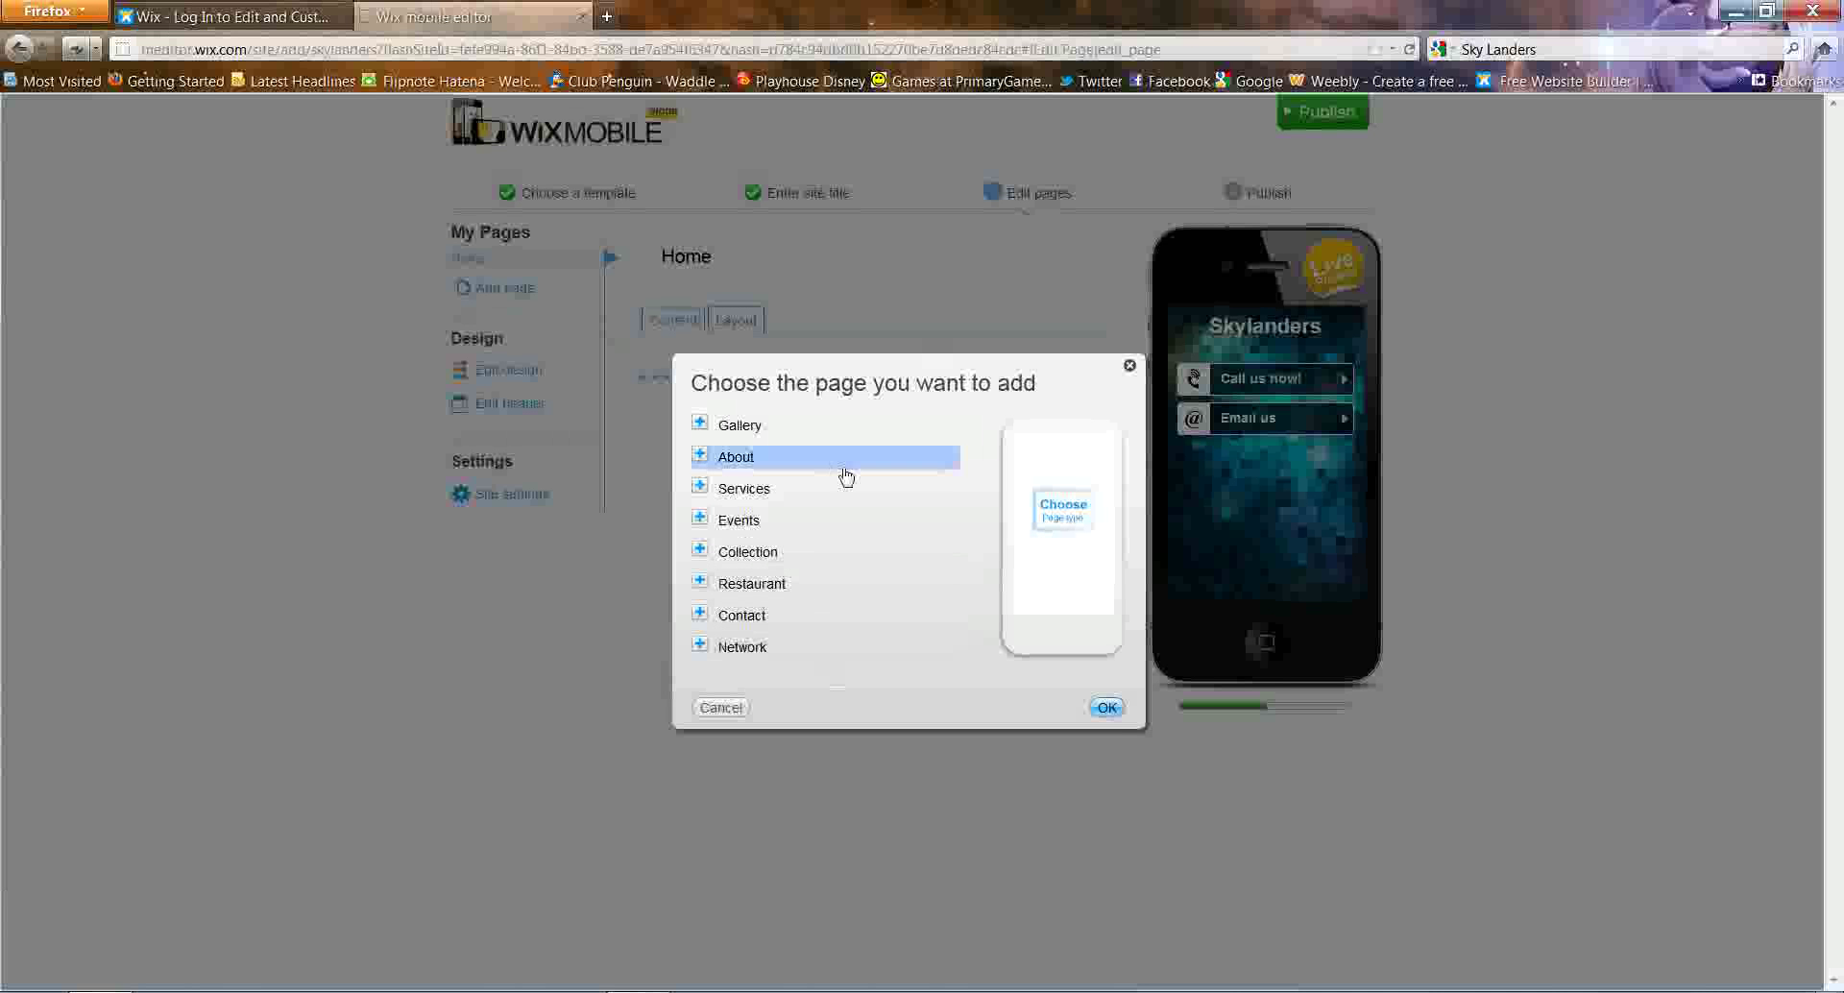
pyautogui.click(1107, 708)
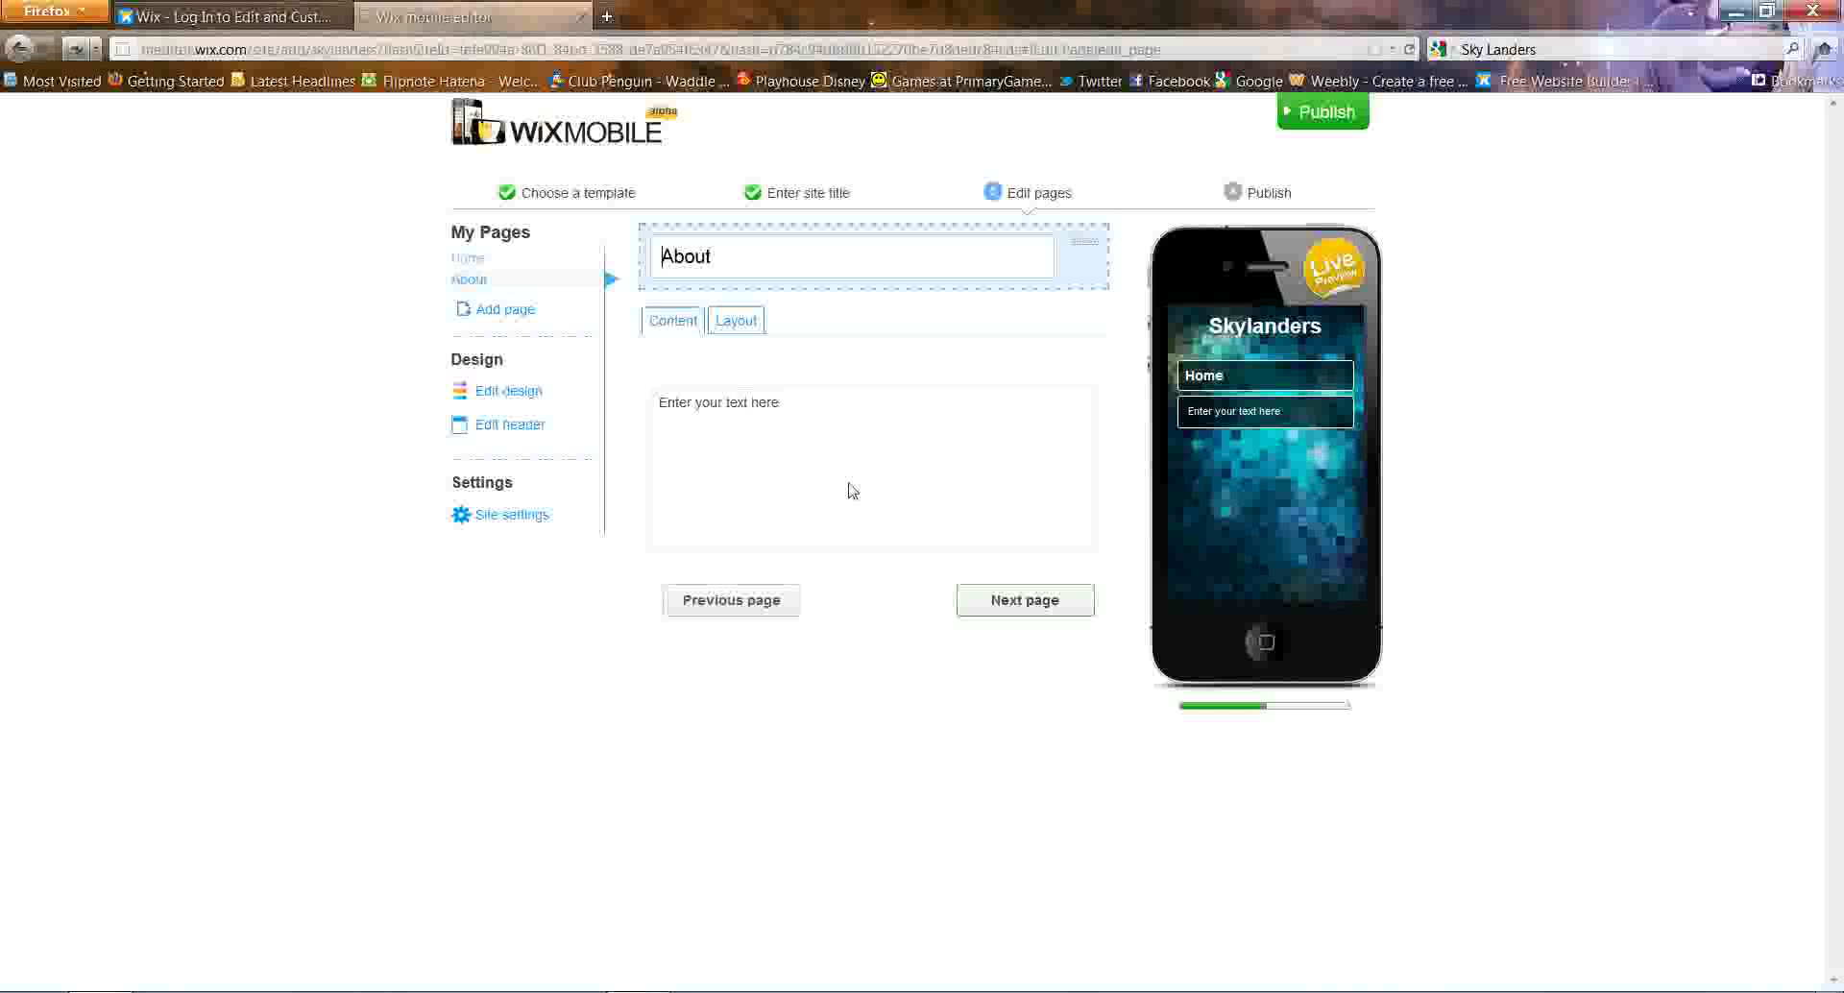
pyautogui.click(858, 445)
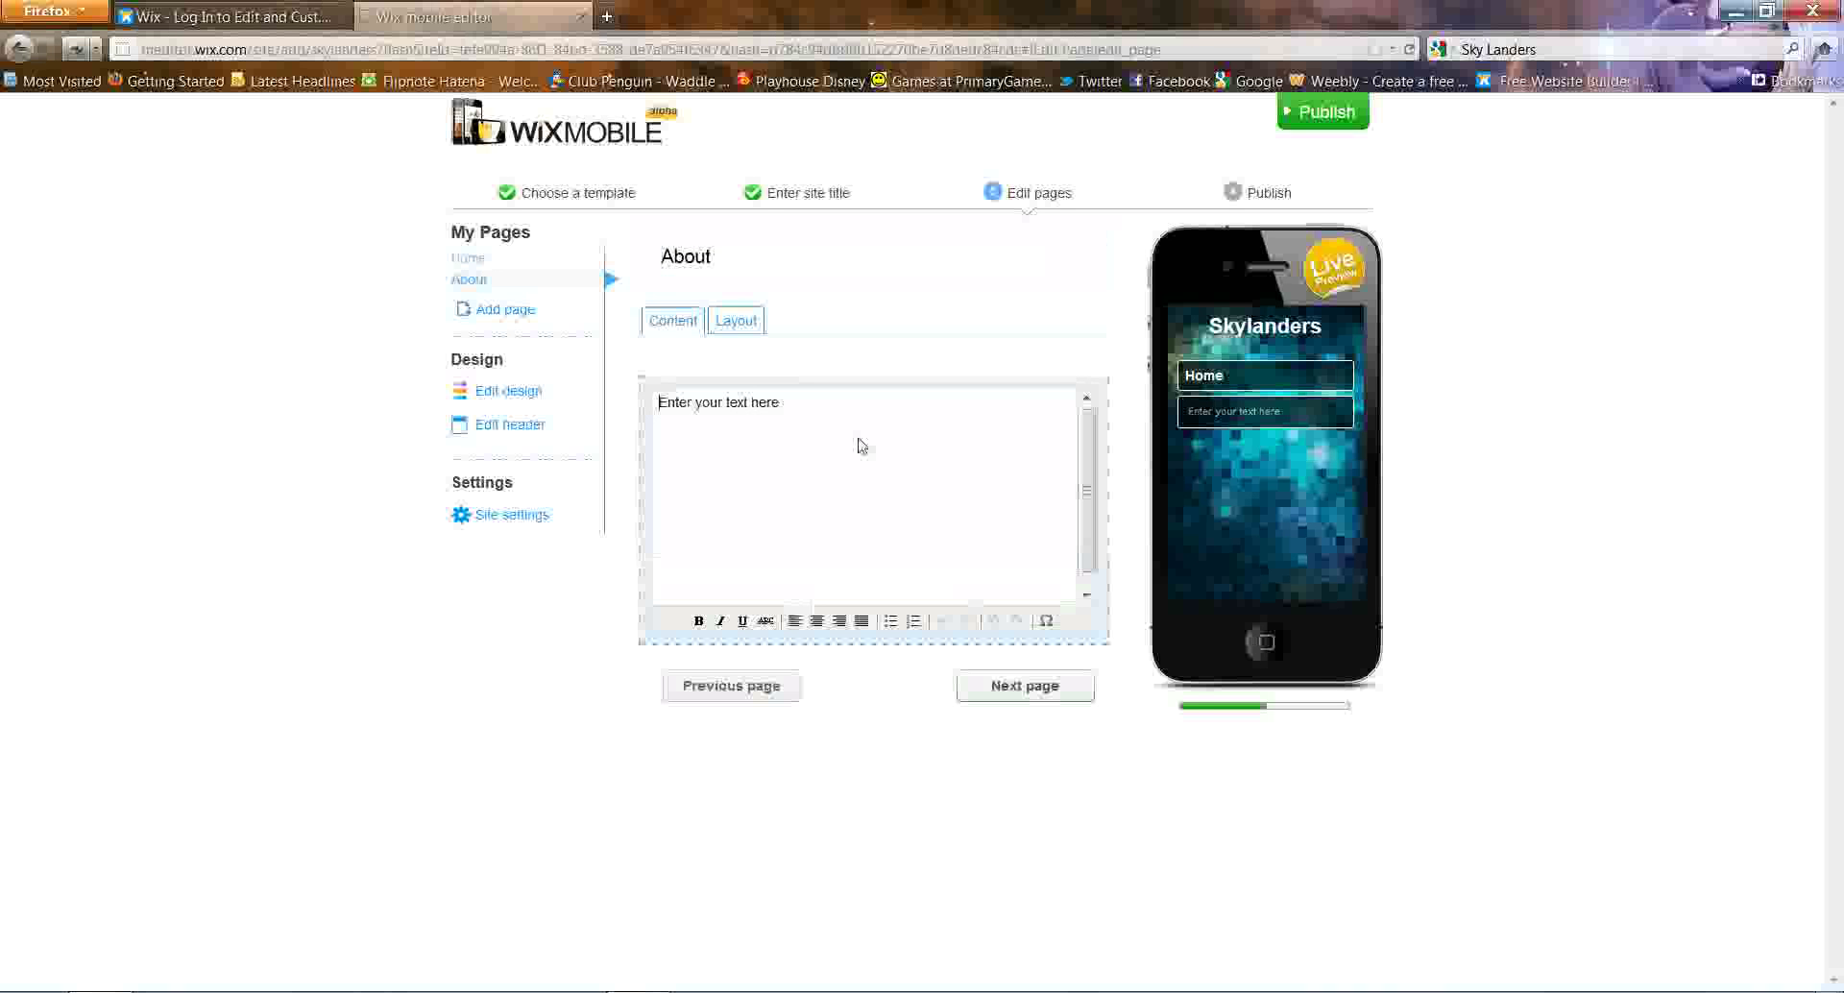
pyautogui.hotkey('ctrl', 'a')
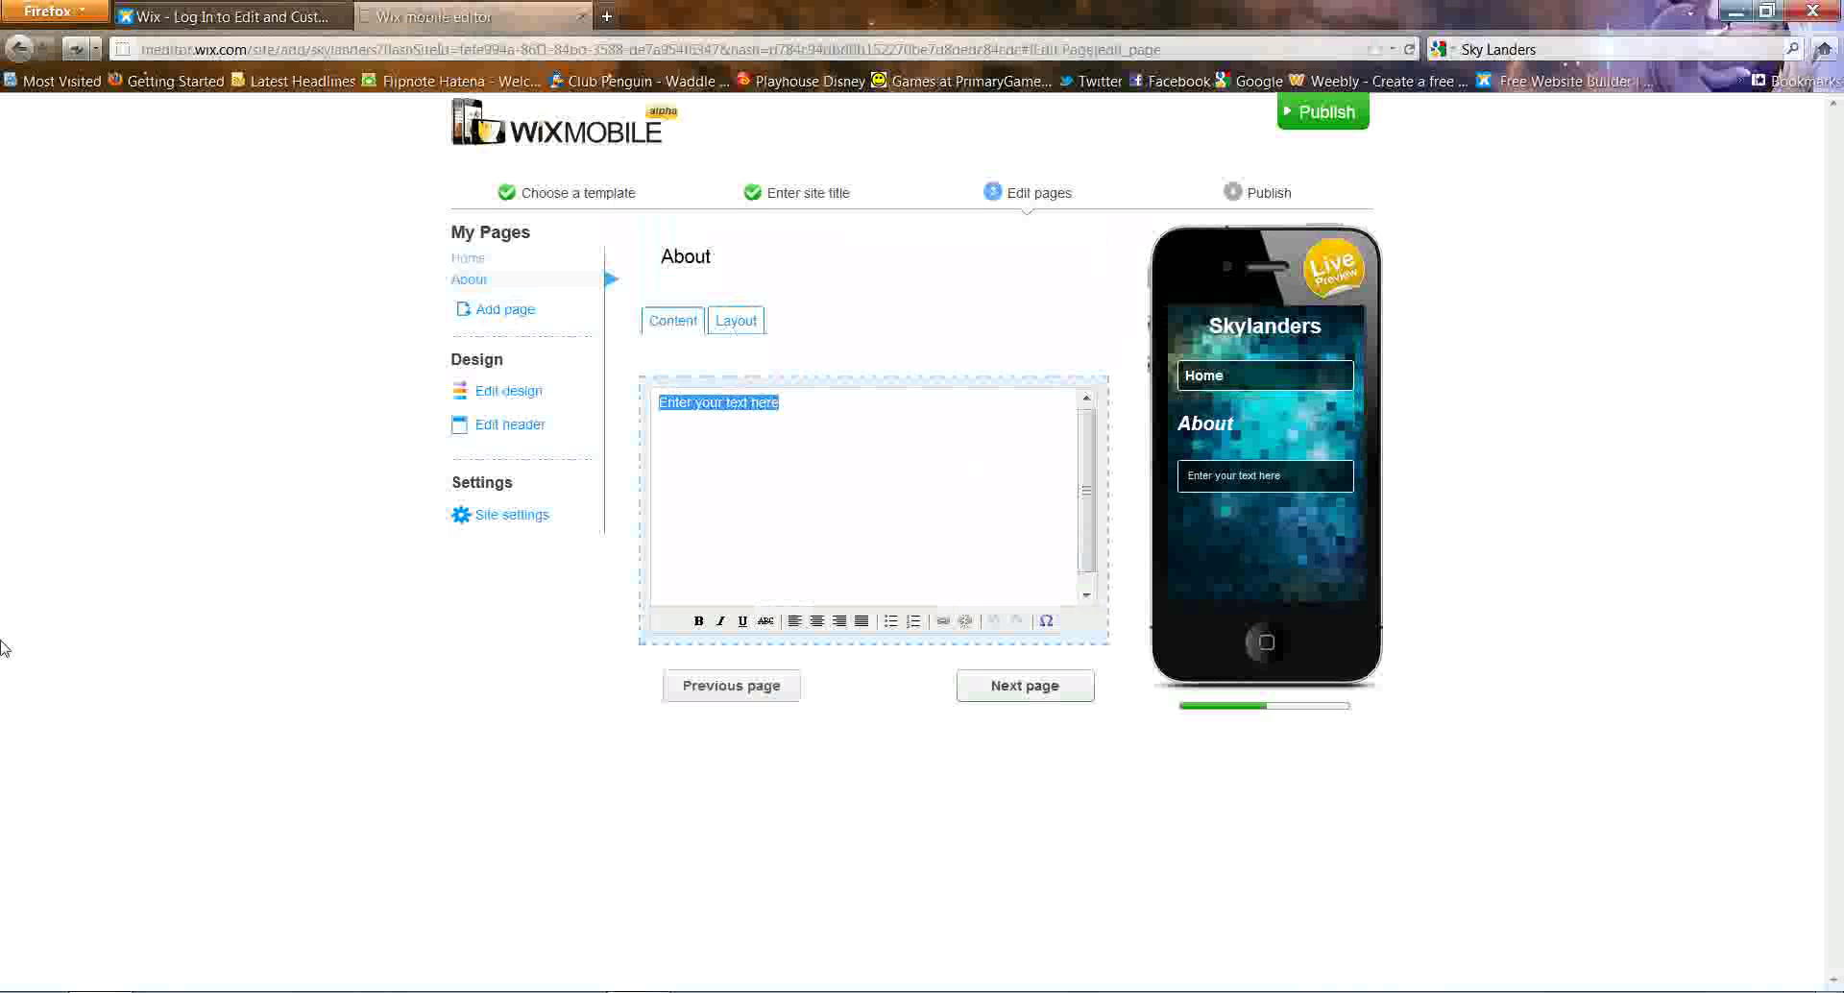
pyautogui.press('Left')
pyautogui.press('Return')
pyautogui.press('Up')
pyautogui.write('S')
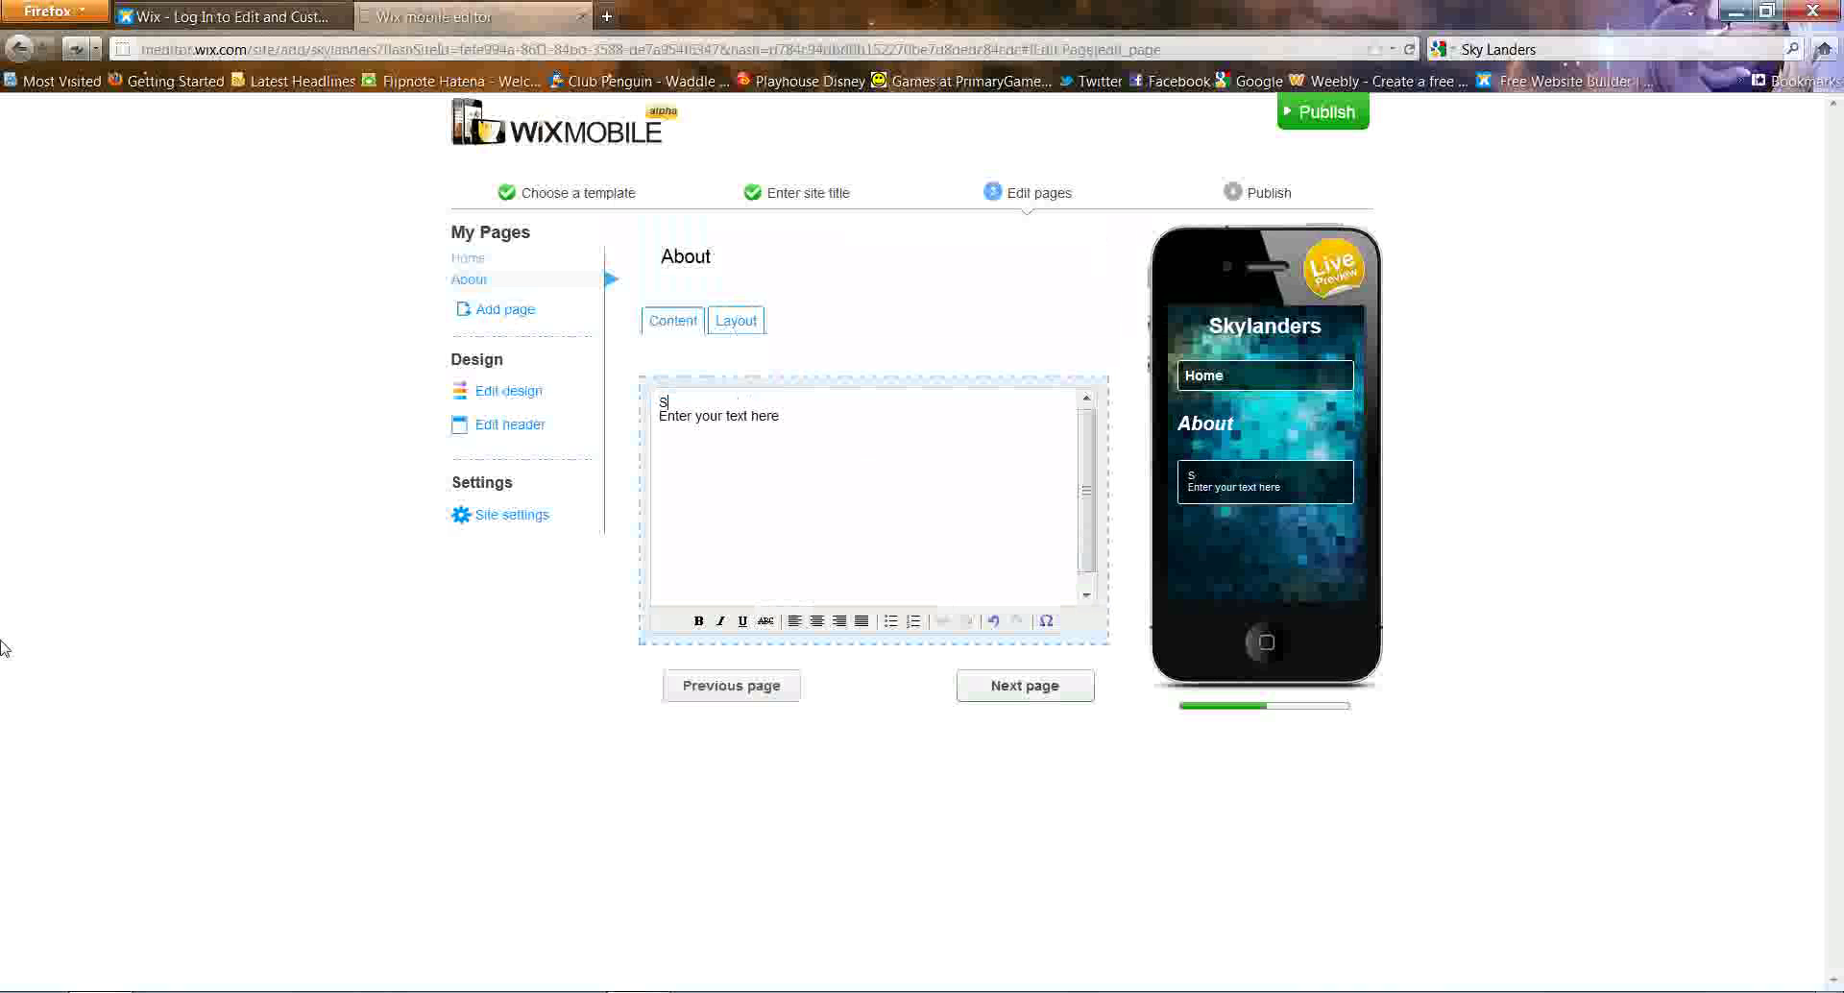
pyautogui.write('kylanders')
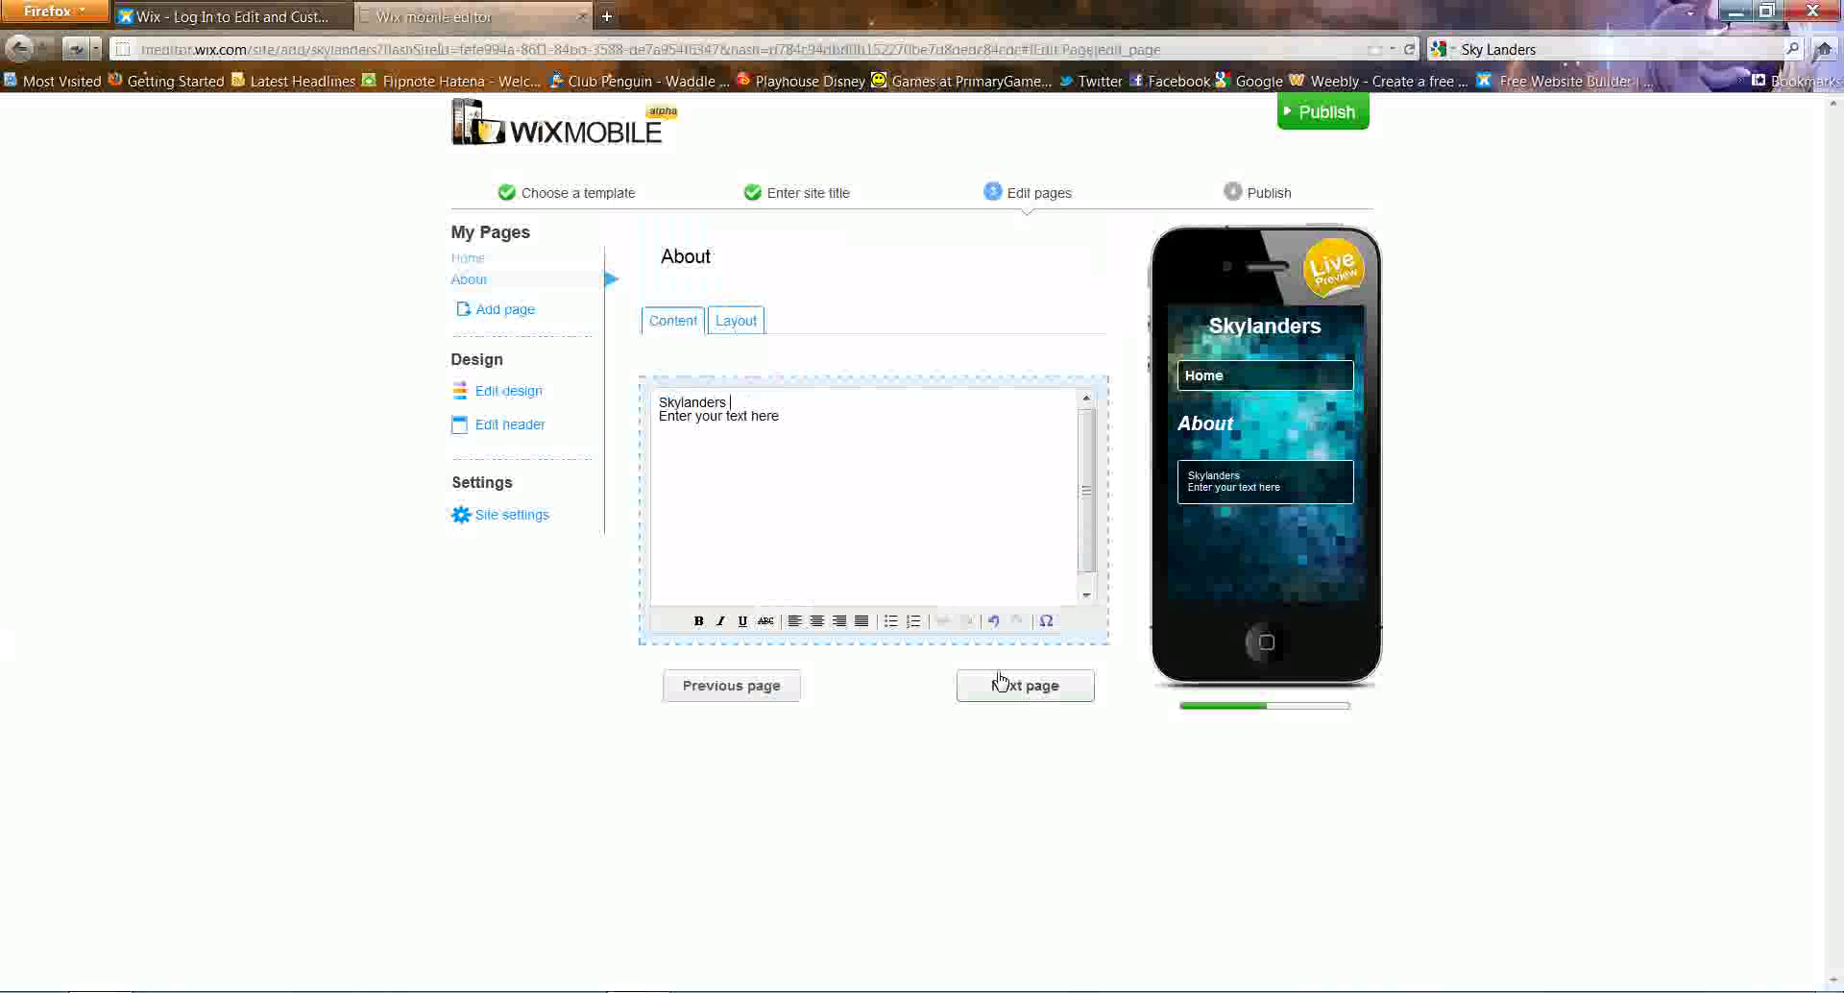
pyautogui.moveTo(780, 416); pyautogui.dragTo(659, 416)
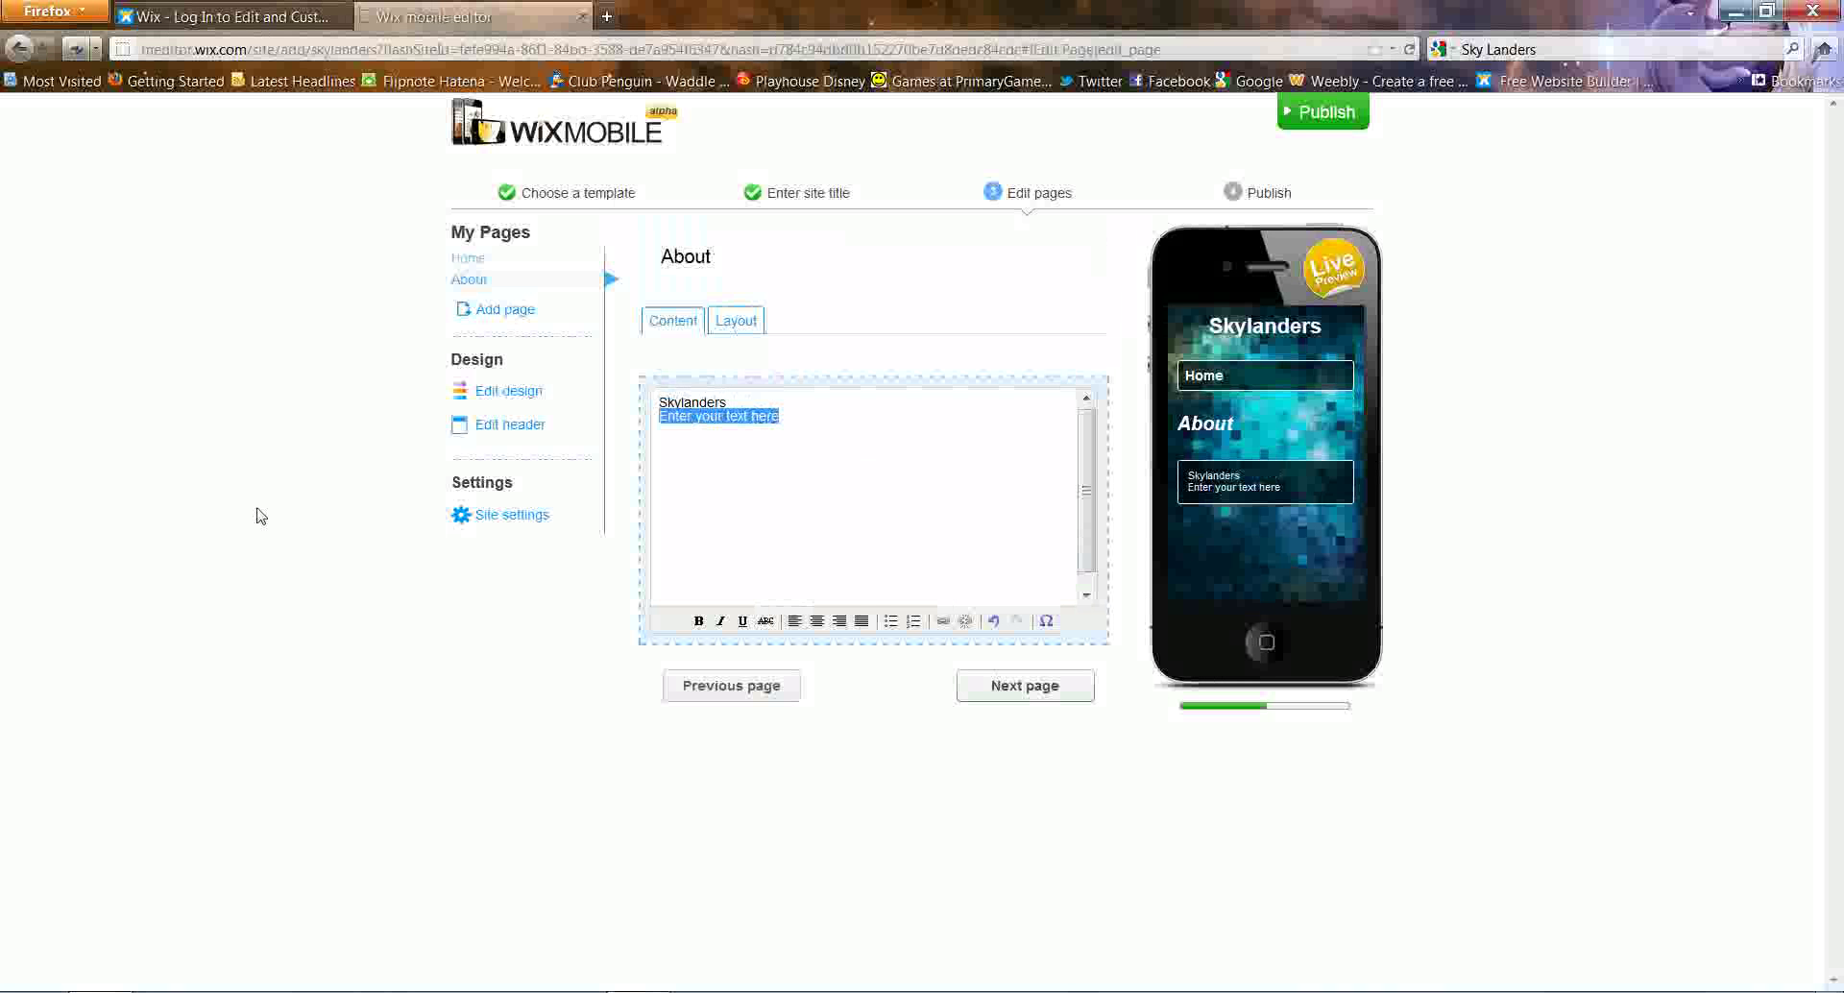
pyautogui.press('BackSpace')
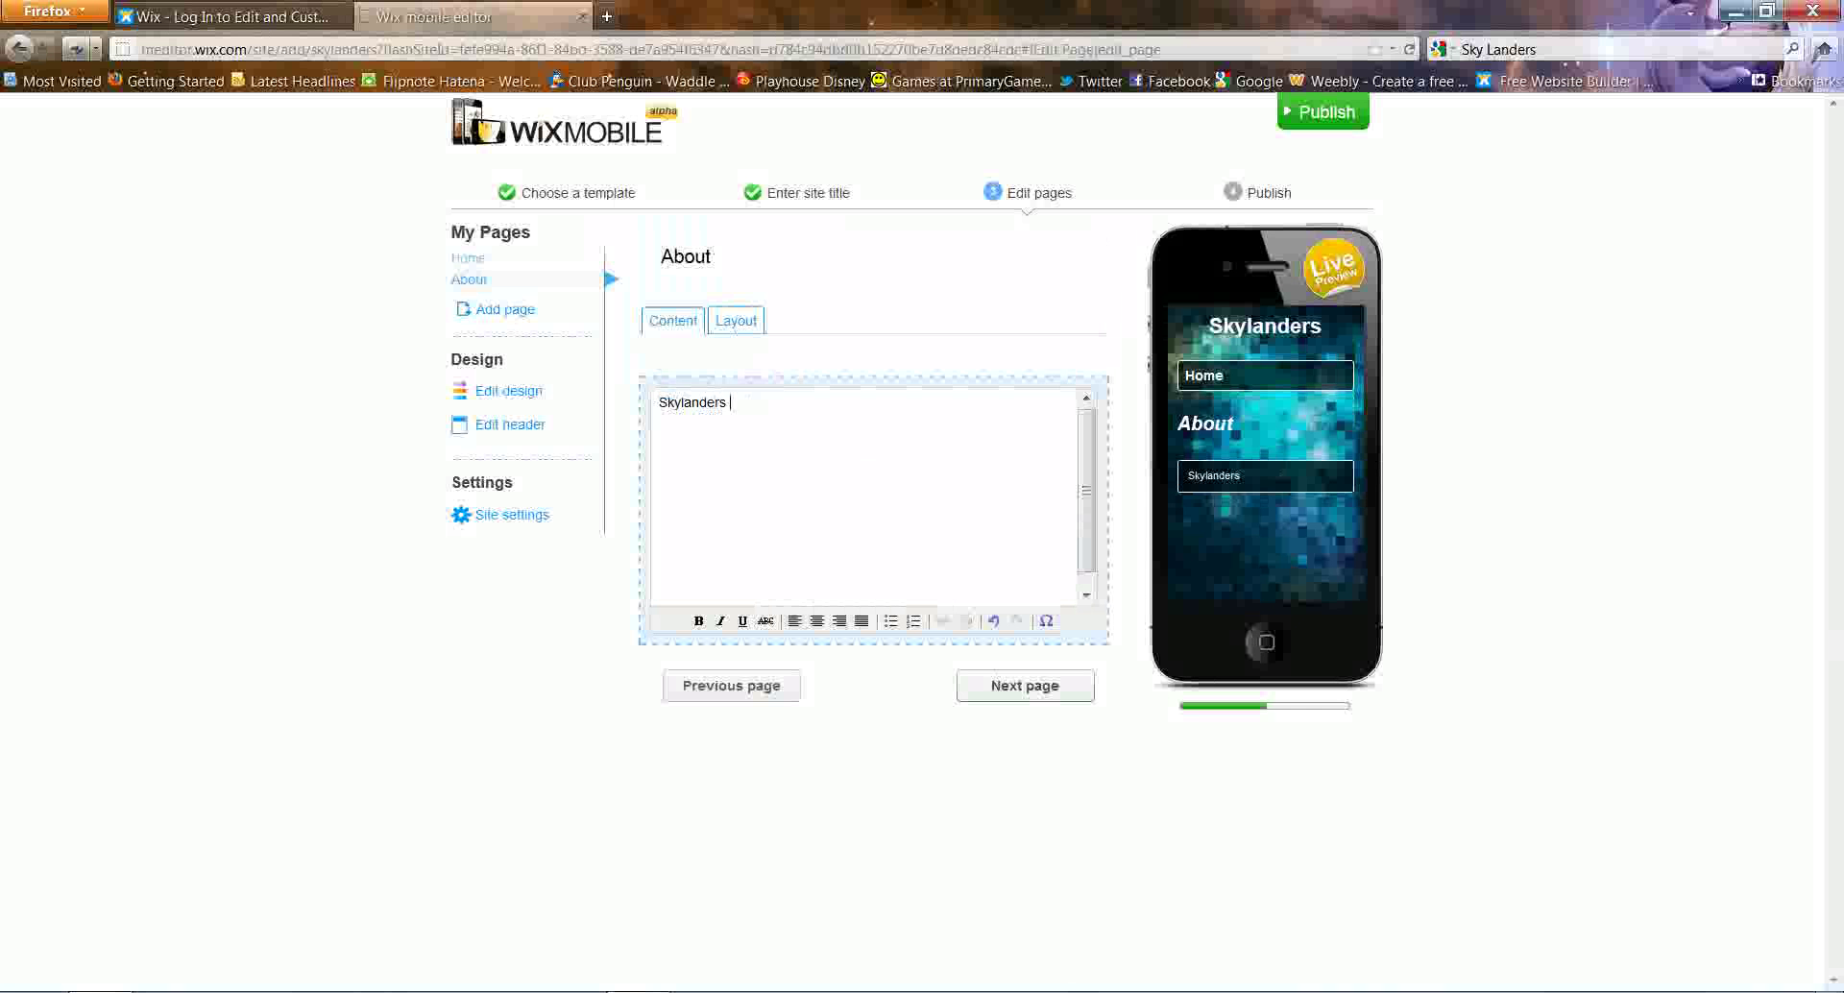
# - Continue the About text with 'is a game of Figures To A Portal Of Power Cool!'
pyautogui.write('is a ga')
pyautogui.write('me')
pyautogui.write(' w')
pyautogui.write('ith')
pyautogui.press('BackSpace')
pyautogui.press('BackSpace')
pyautogui.press('BackSpace')
pyautogui.press('BackSpace')
pyautogui.press('BackSpace')
pyautogui.press('BackSpace')
pyautogui.write('of Figurne')
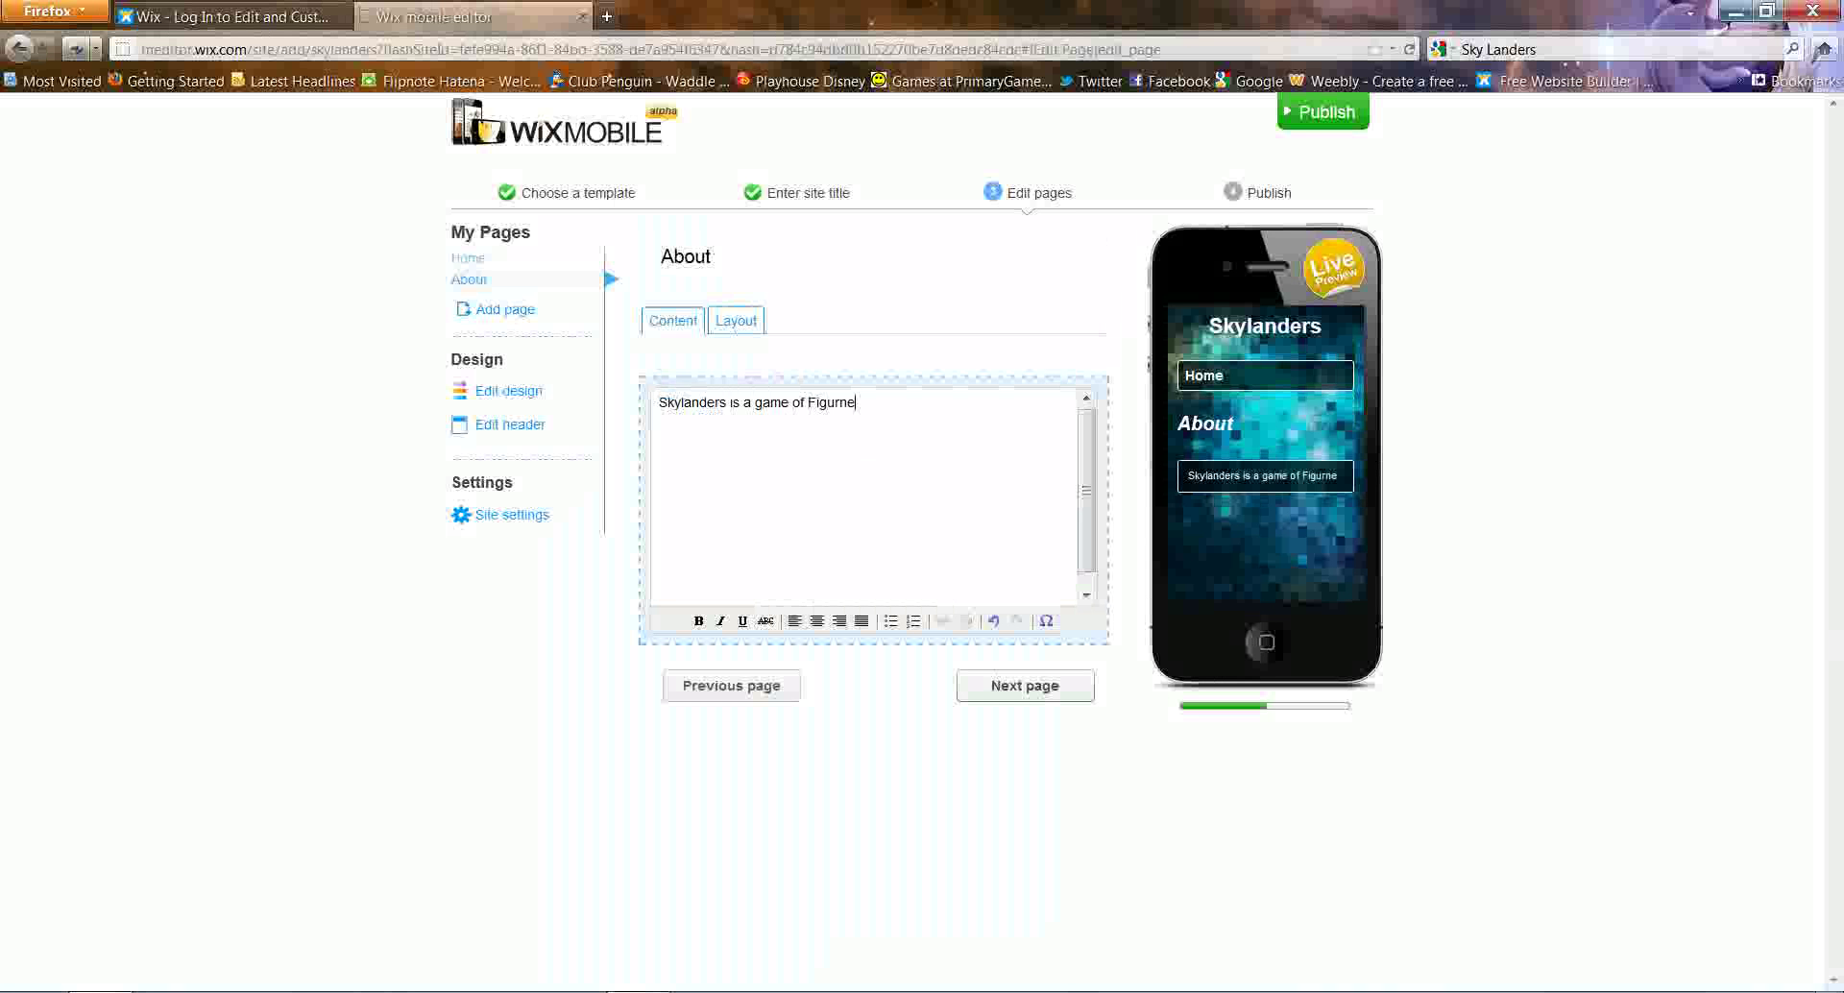
pyautogui.press('BackSpace')
pyautogui.press('BackSpace')
pyautogui.write('es')
pyautogui.write('To A ')
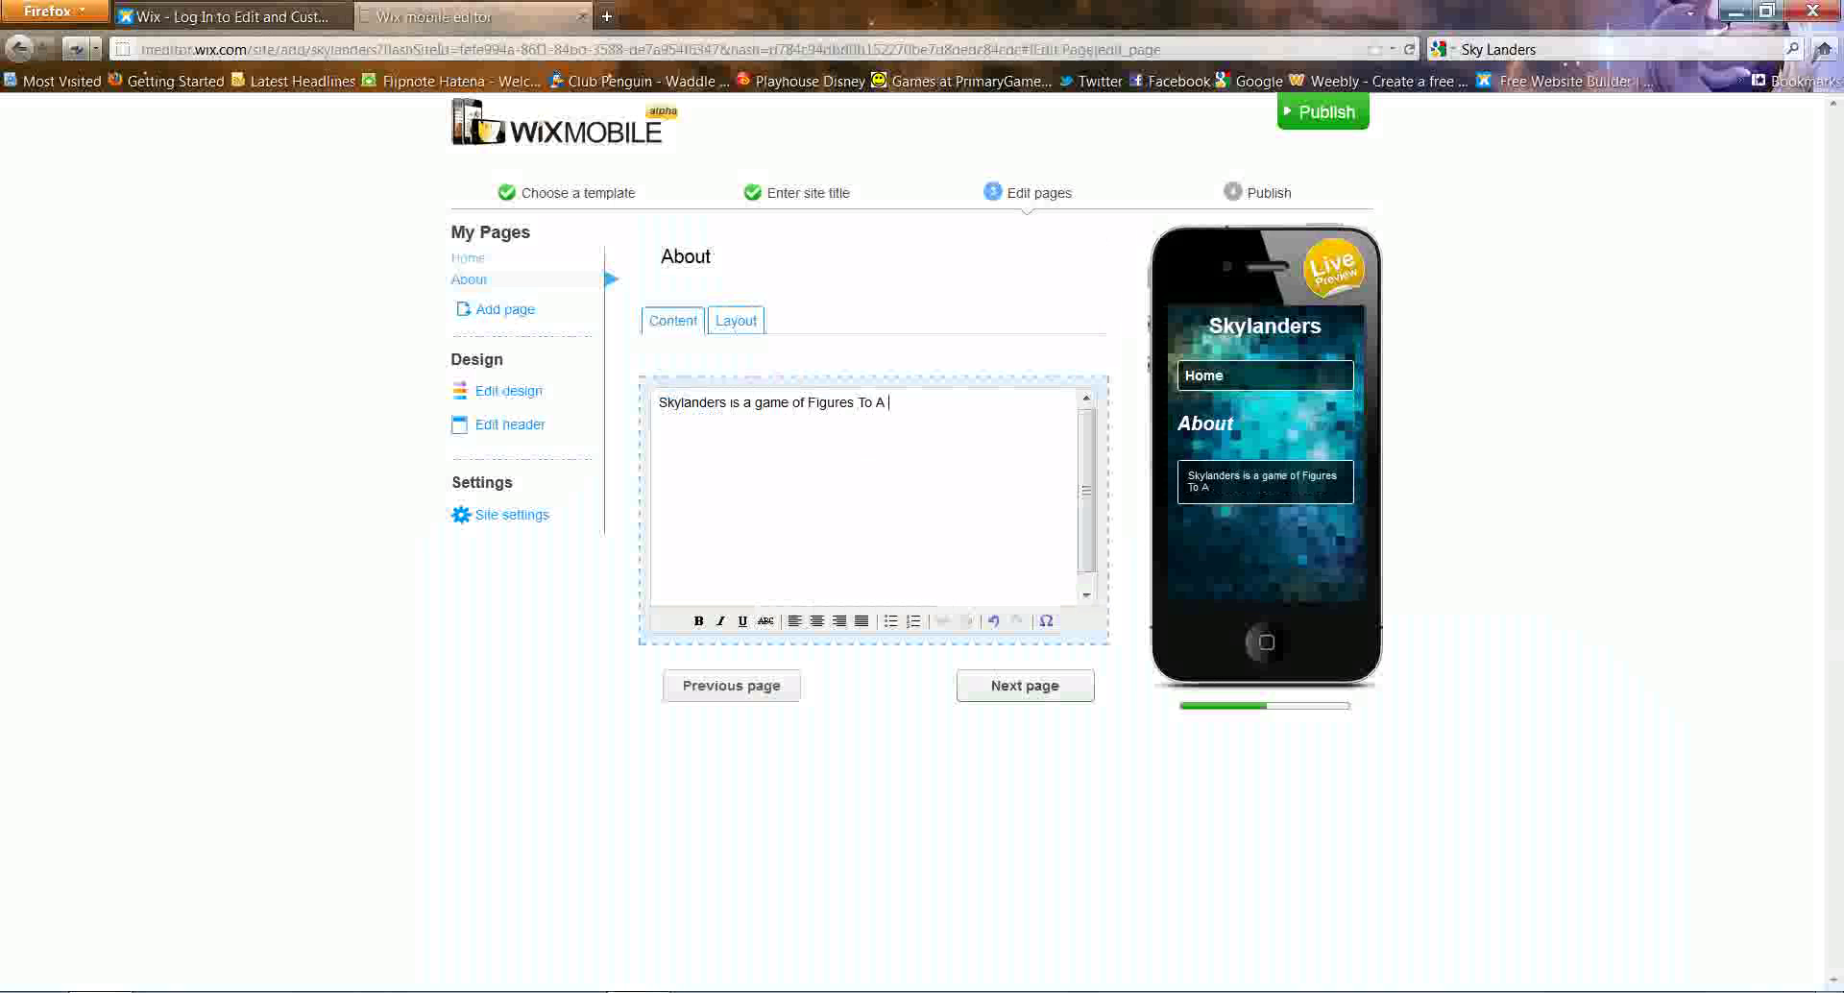
pyautogui.write('Portal Of Power')
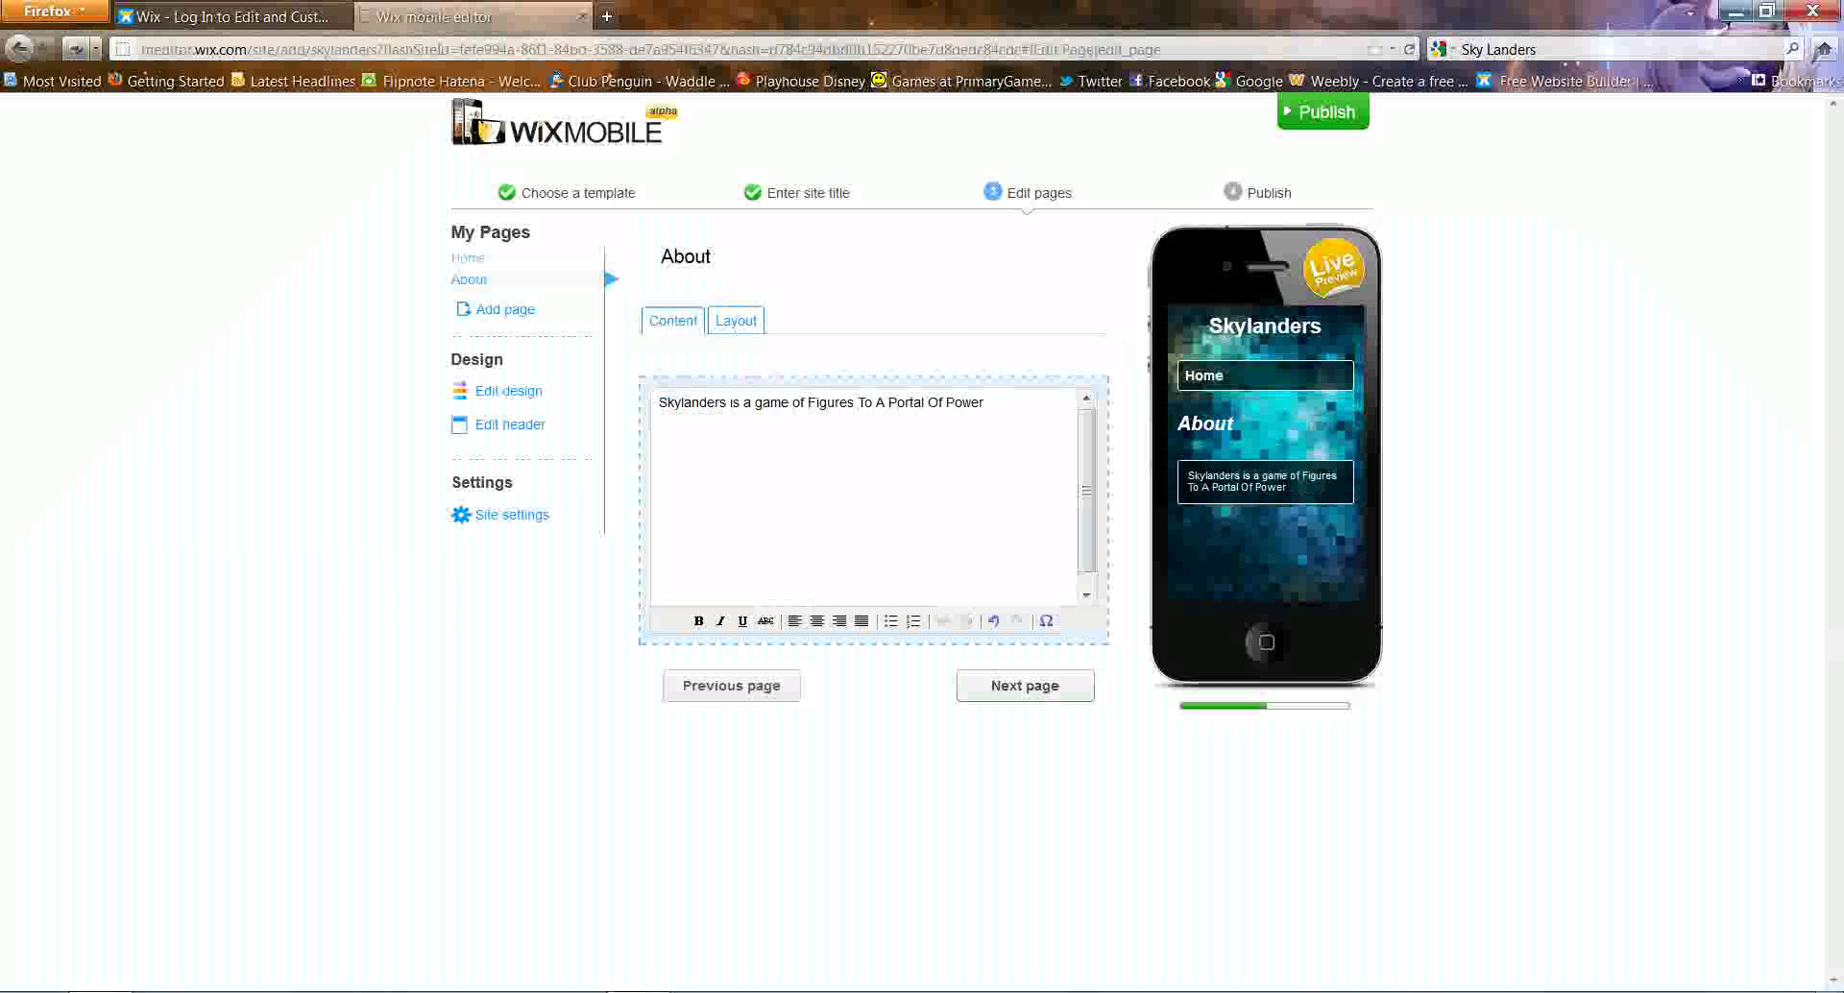
pyautogui.write('Cool!')
pyautogui.write('More S')
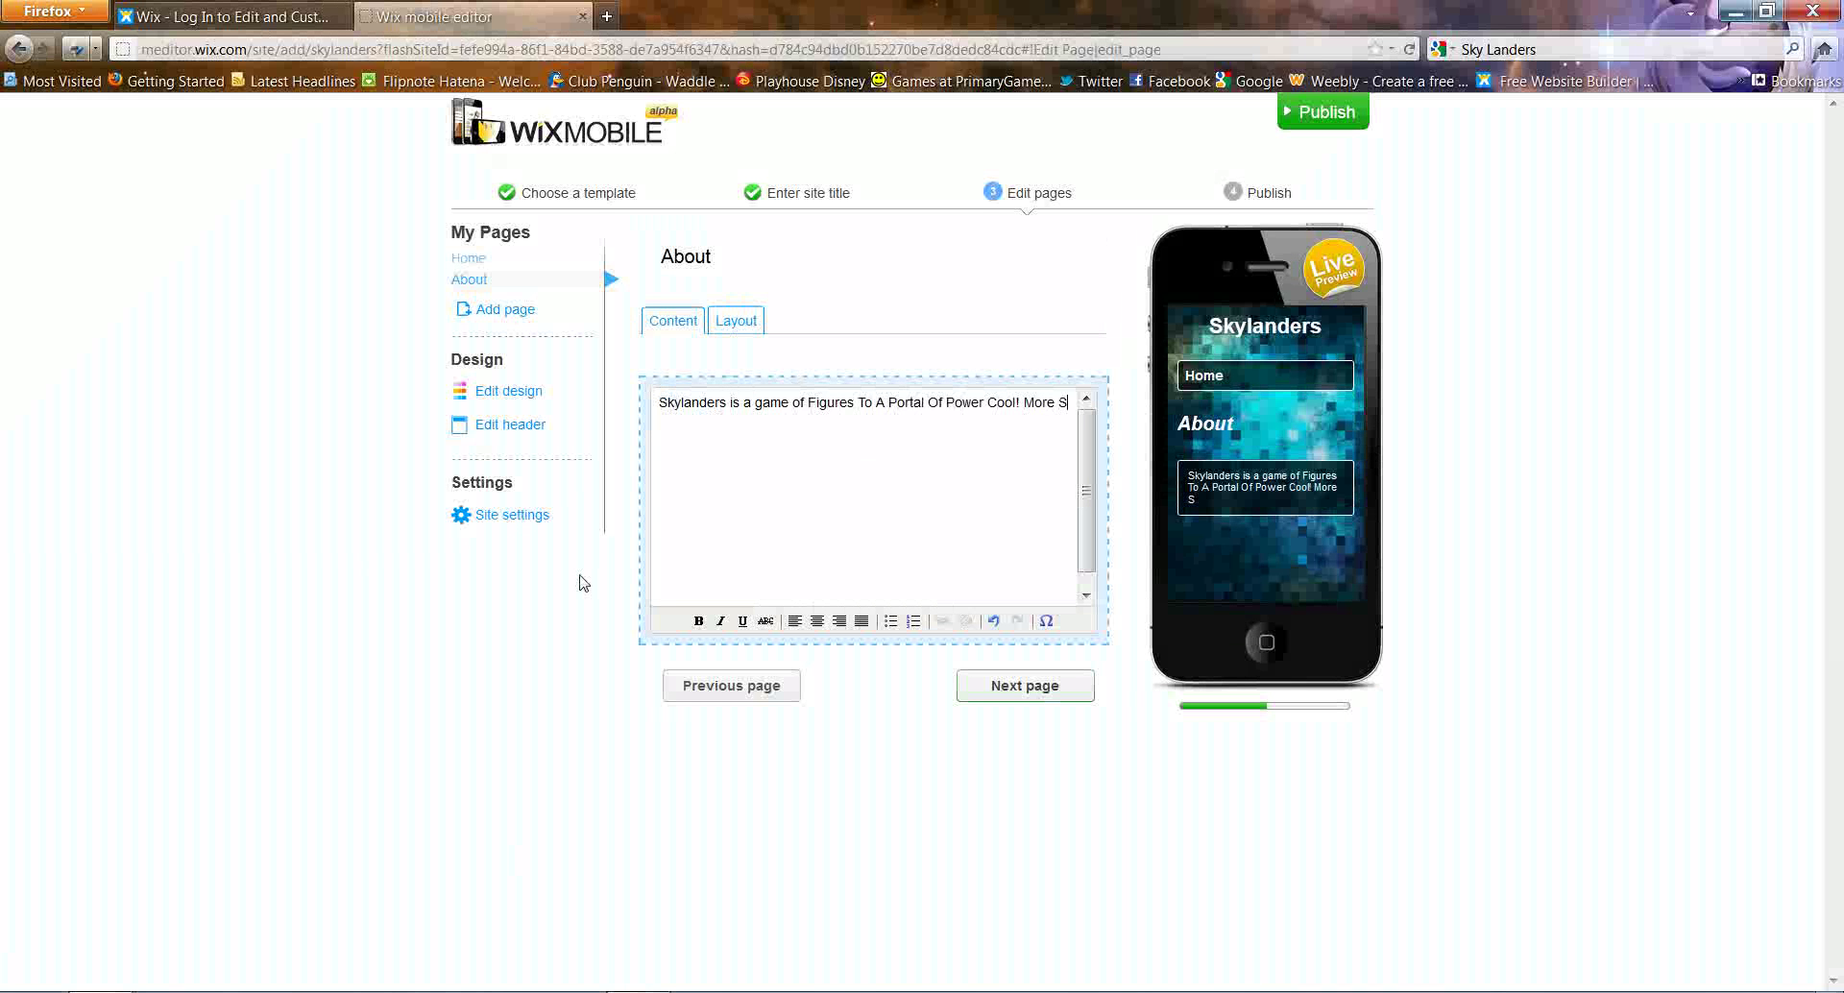
pyautogui.write('ti')
pyautogui.write('uff go to ')
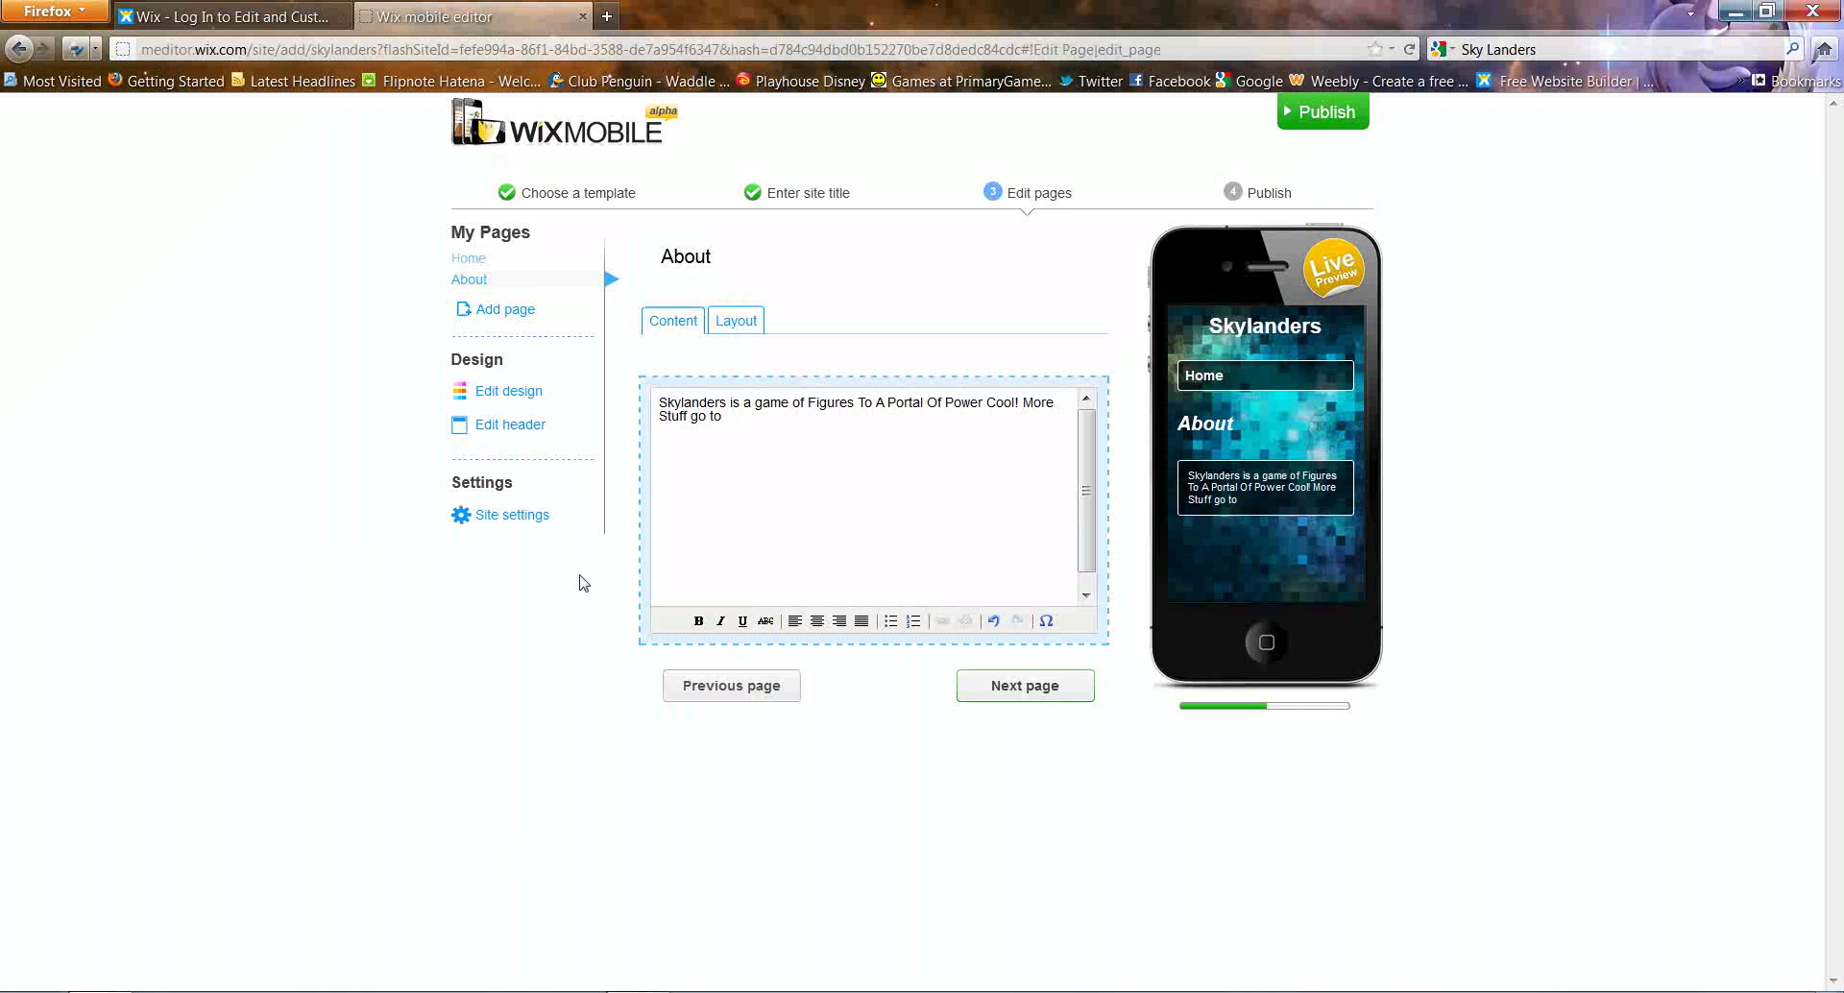
pyautogui.write('www.wix.com/smart')
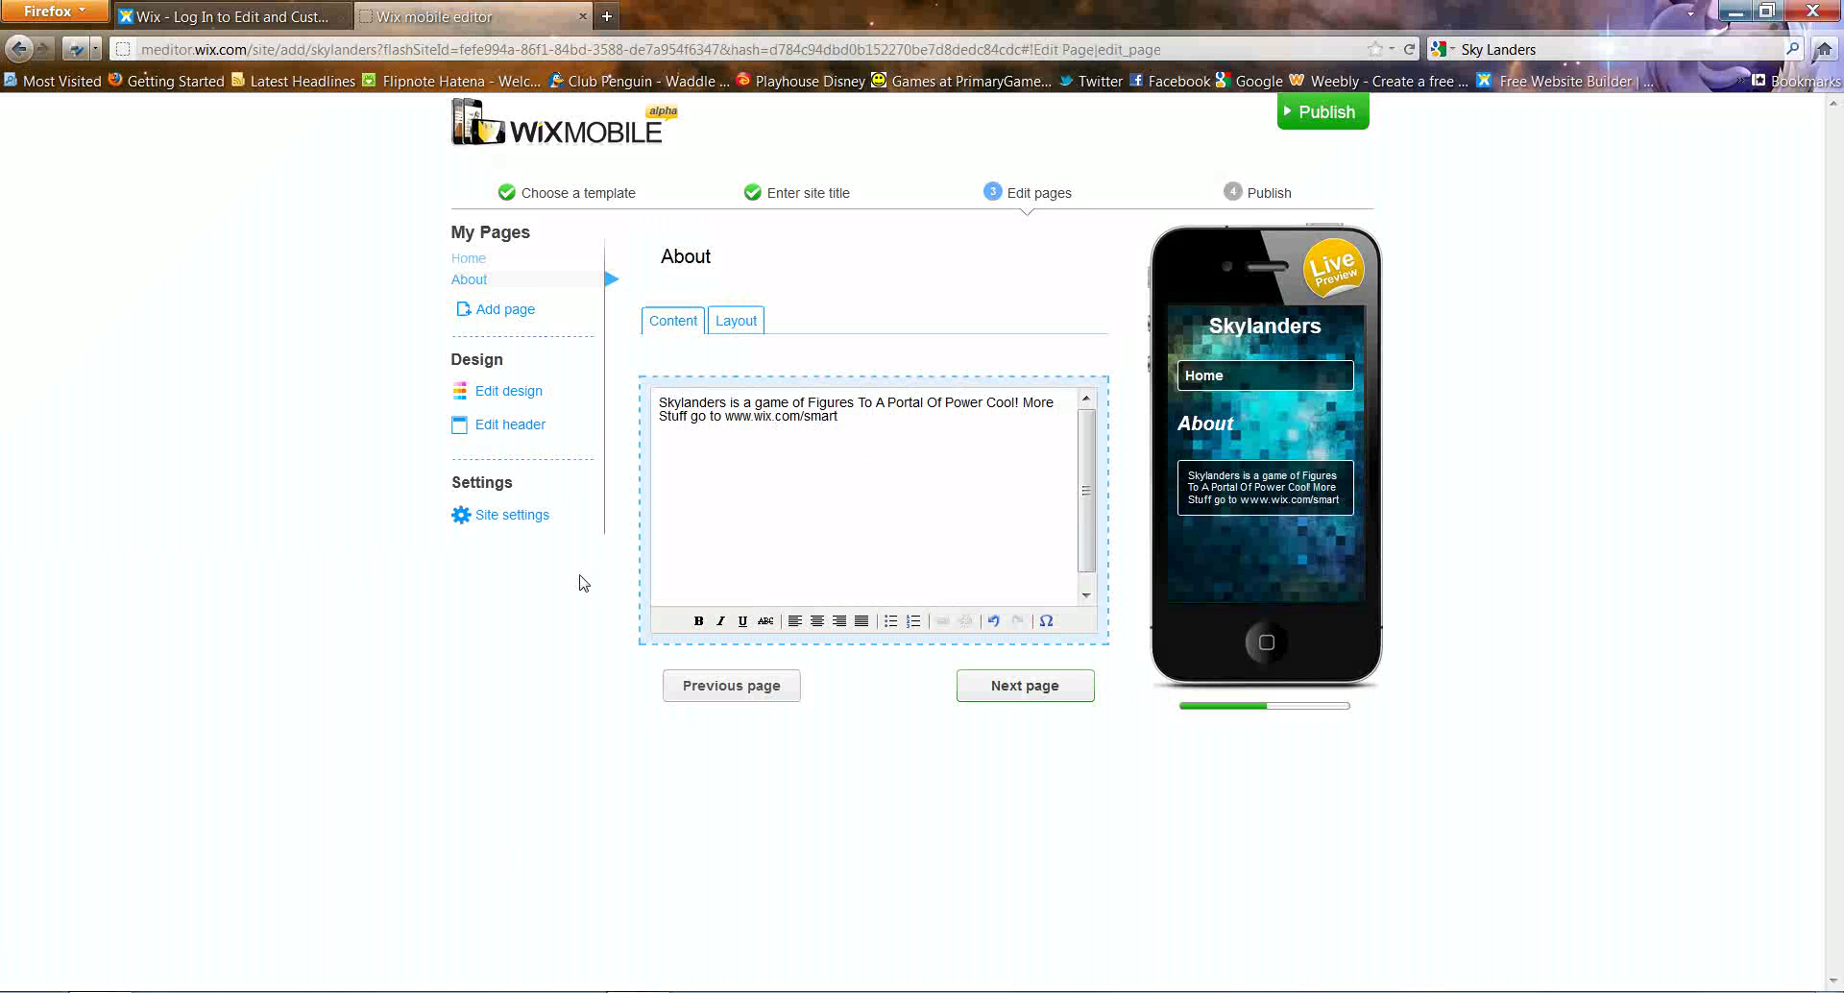
pyautogui.write('pufflepro')
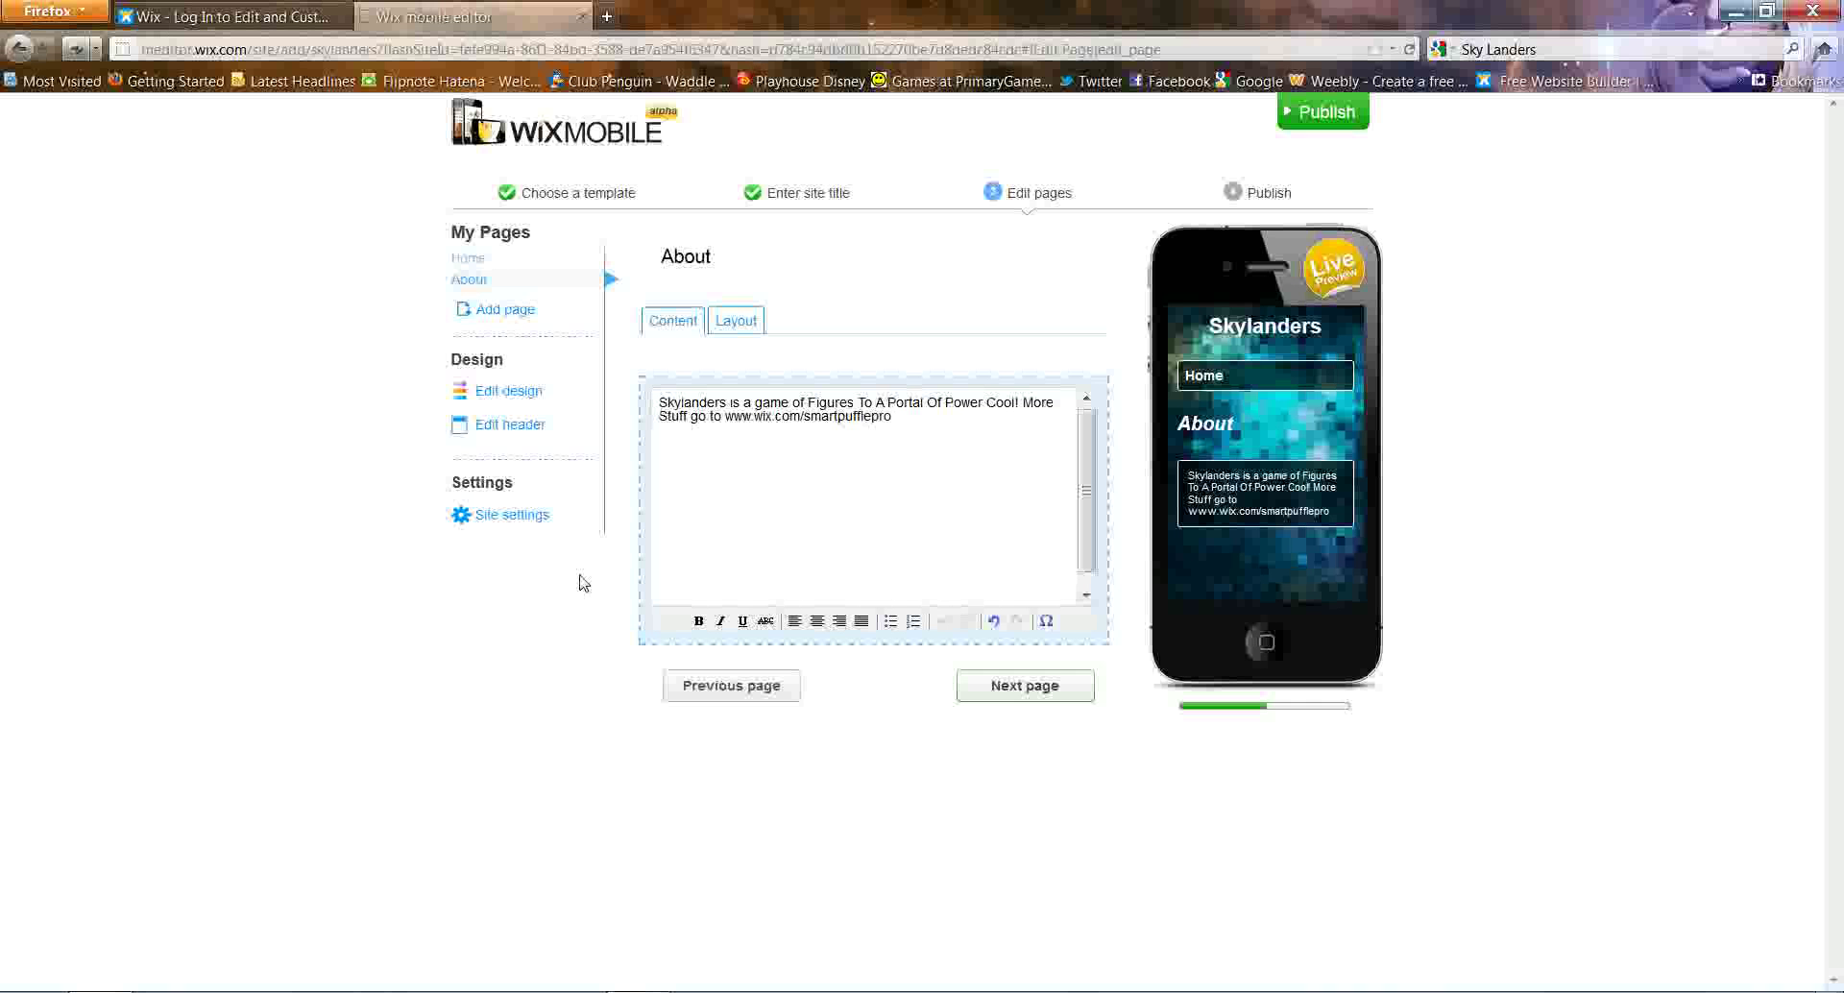
pyautogui.write('/skyland')
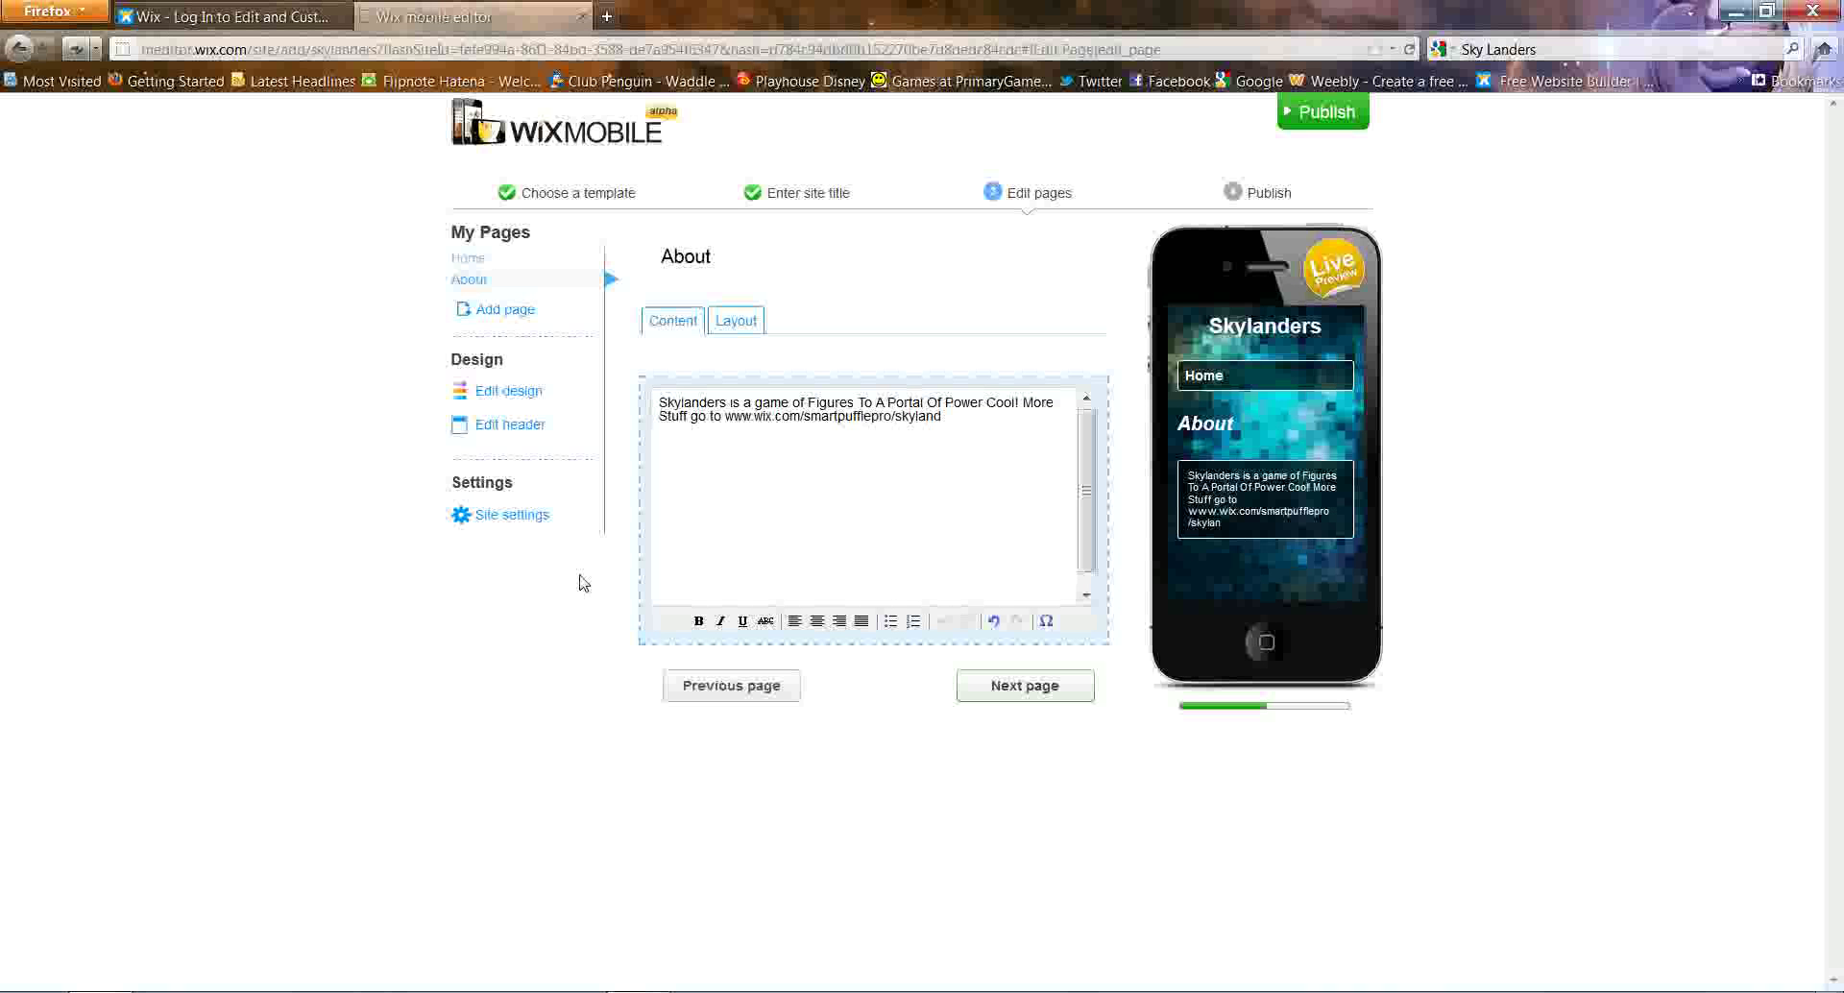
pyautogui.write('ers Tods')
pyautogui.press('BackSpace')
pyautogui.write('ay! Or www')
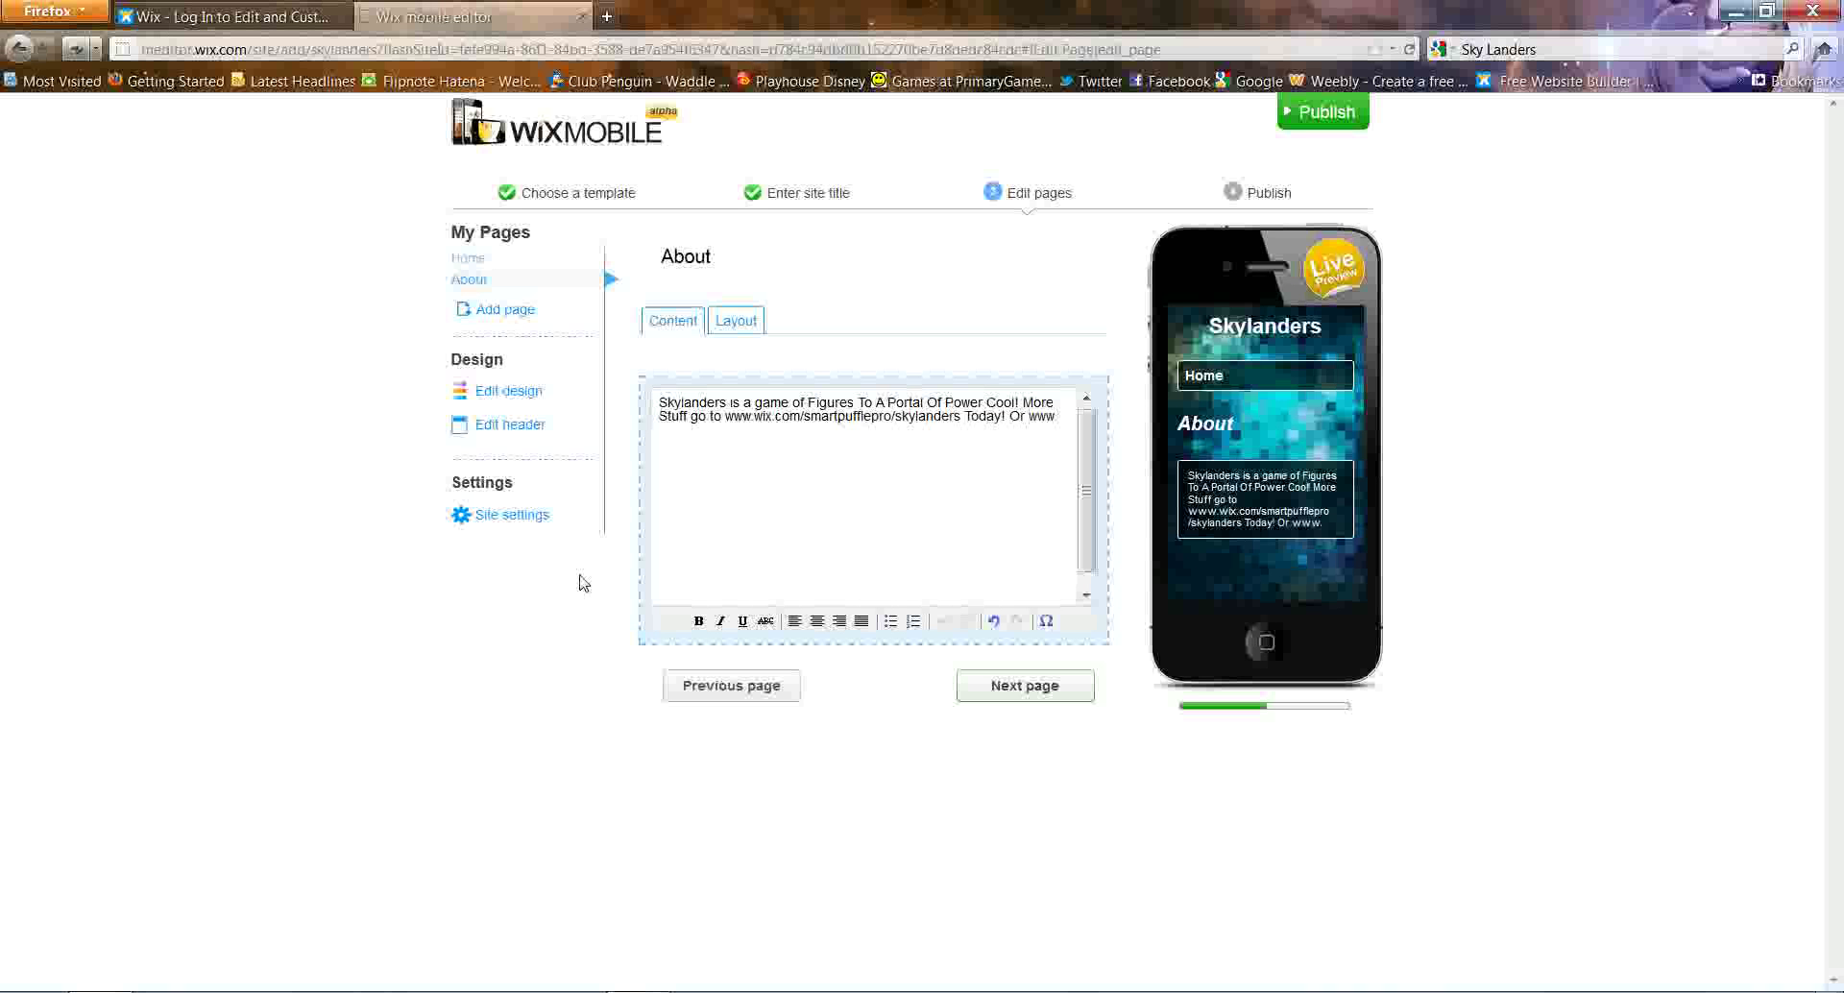
pyautogui.write('.skyland')
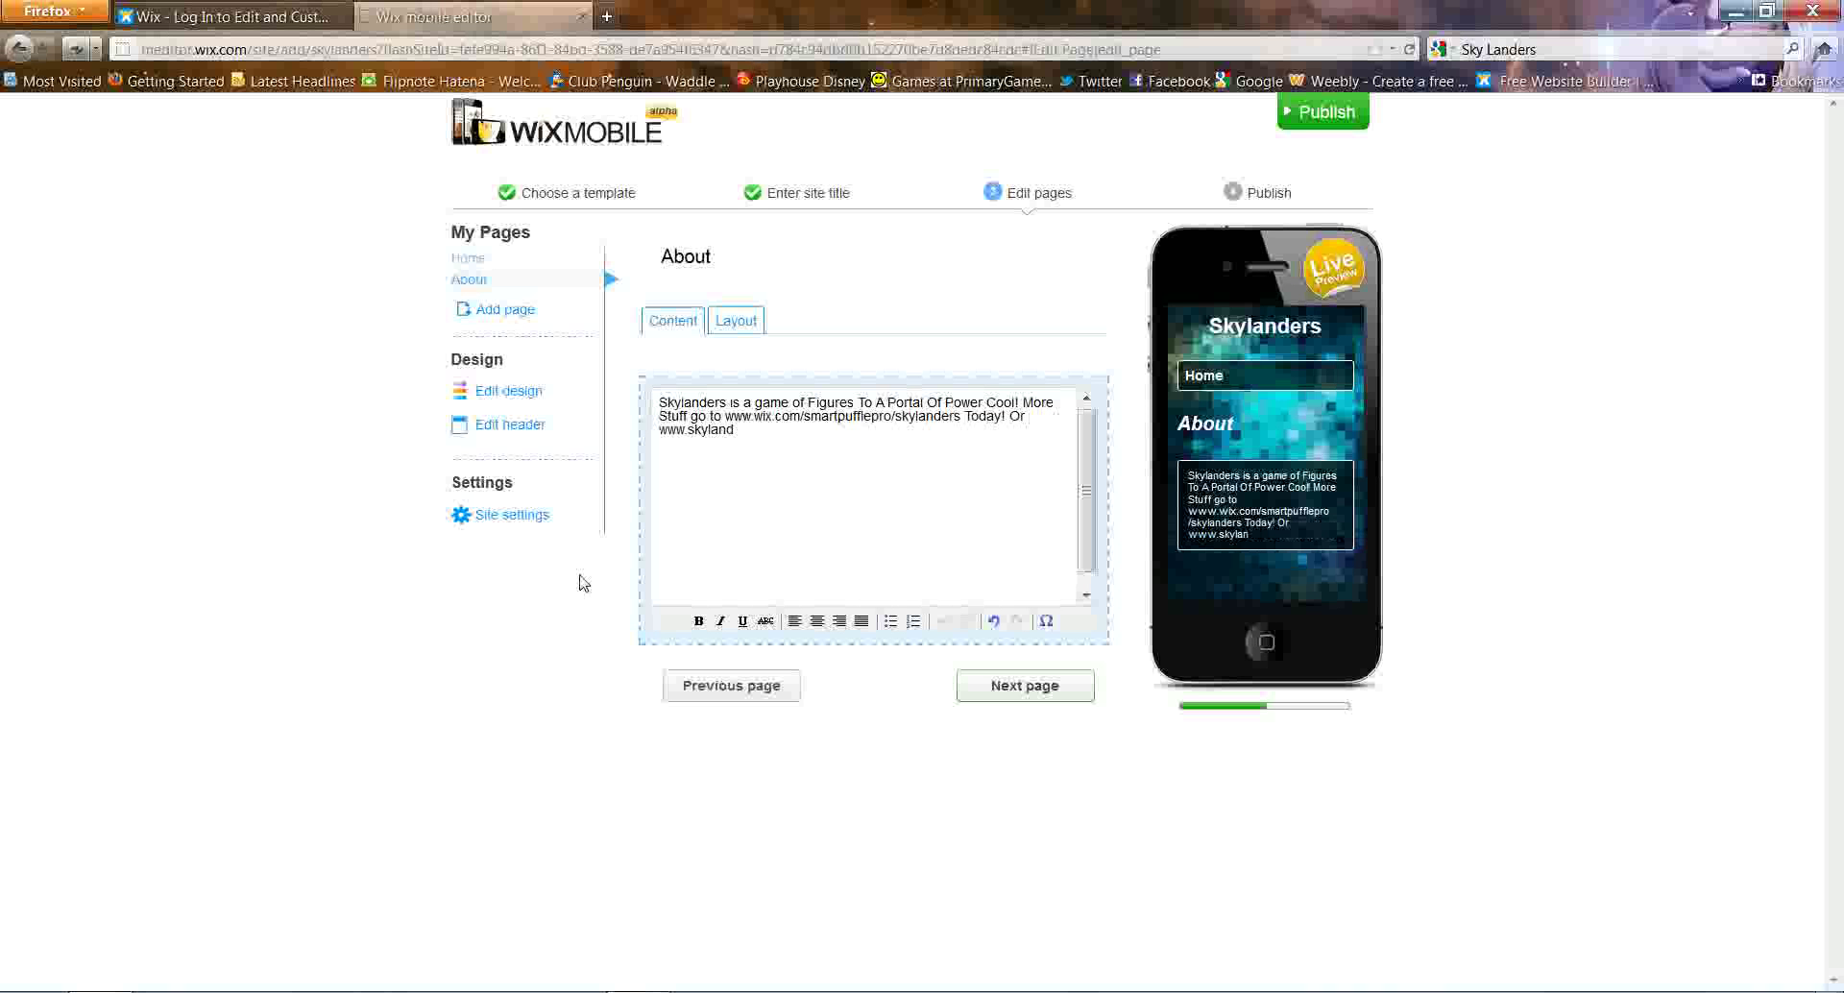
pyautogui.write('ersgame.com! ( O')
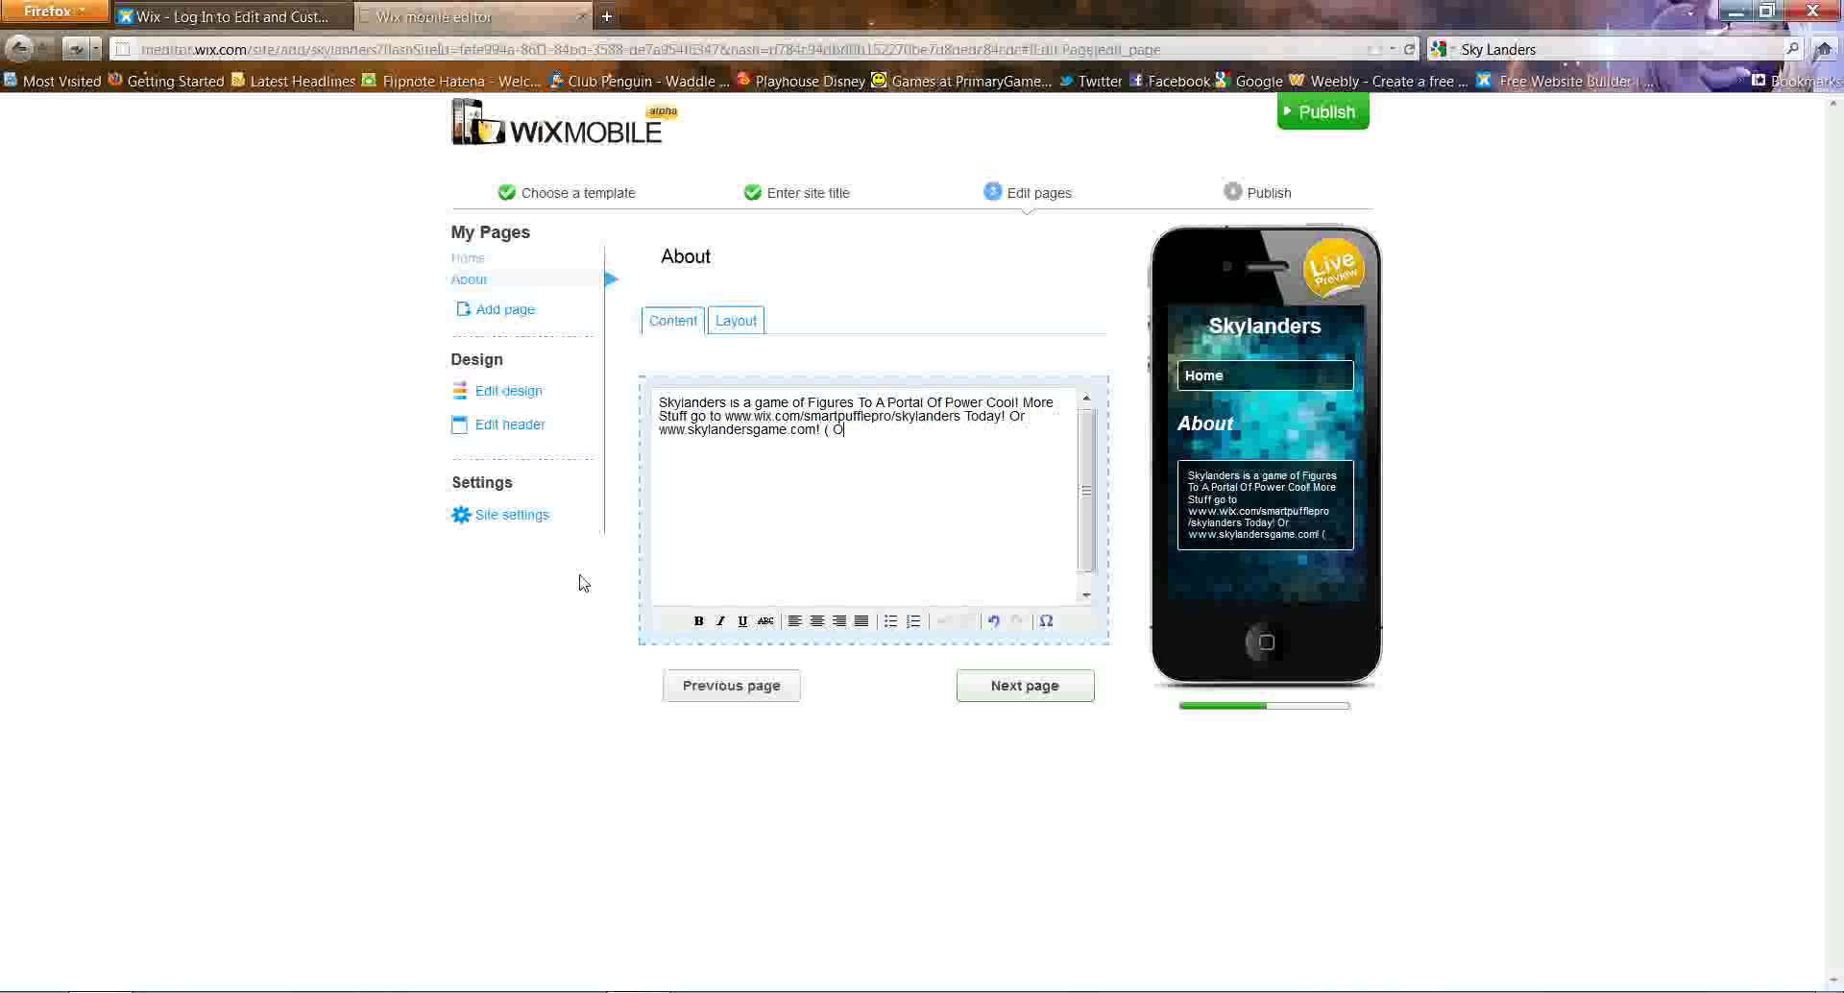
pyautogui.write('n Your C')
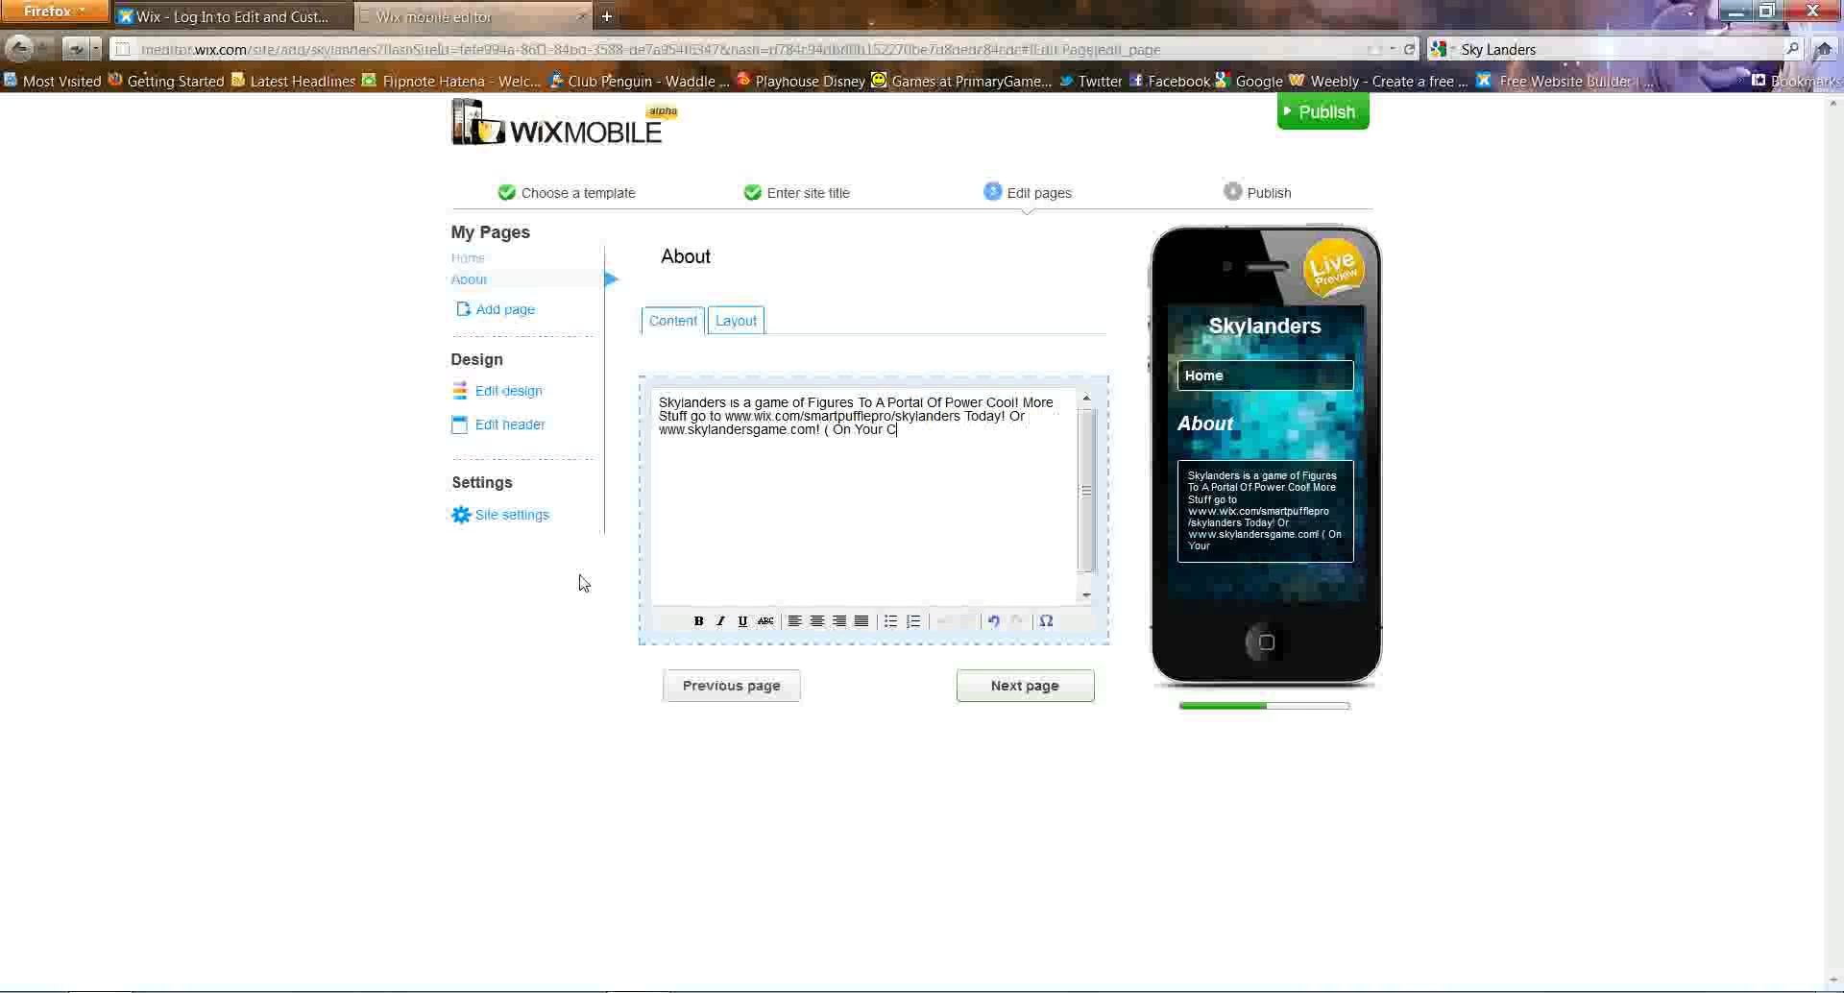
pyautogui.write('omputer )')
# - On the Home page, delete the Call us now! and Email us links and add a Twitter link
pyautogui.click(517, 260)
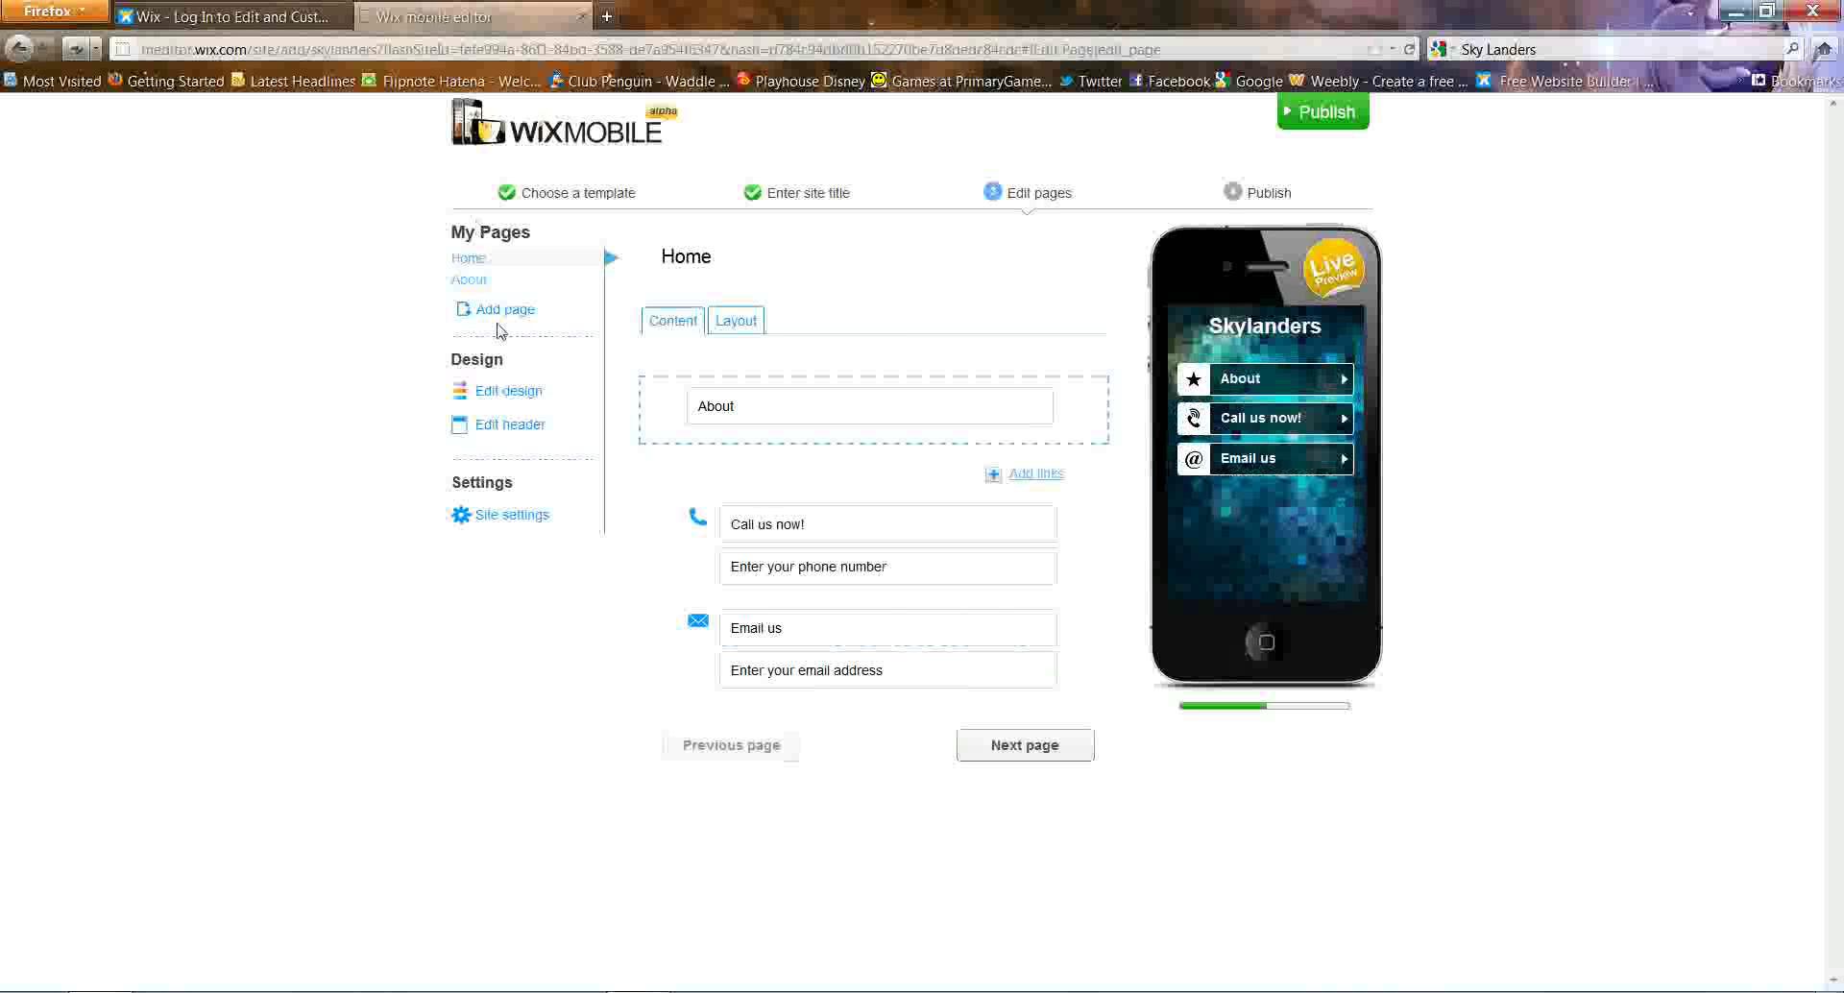
pyautogui.moveTo(1080, 413)
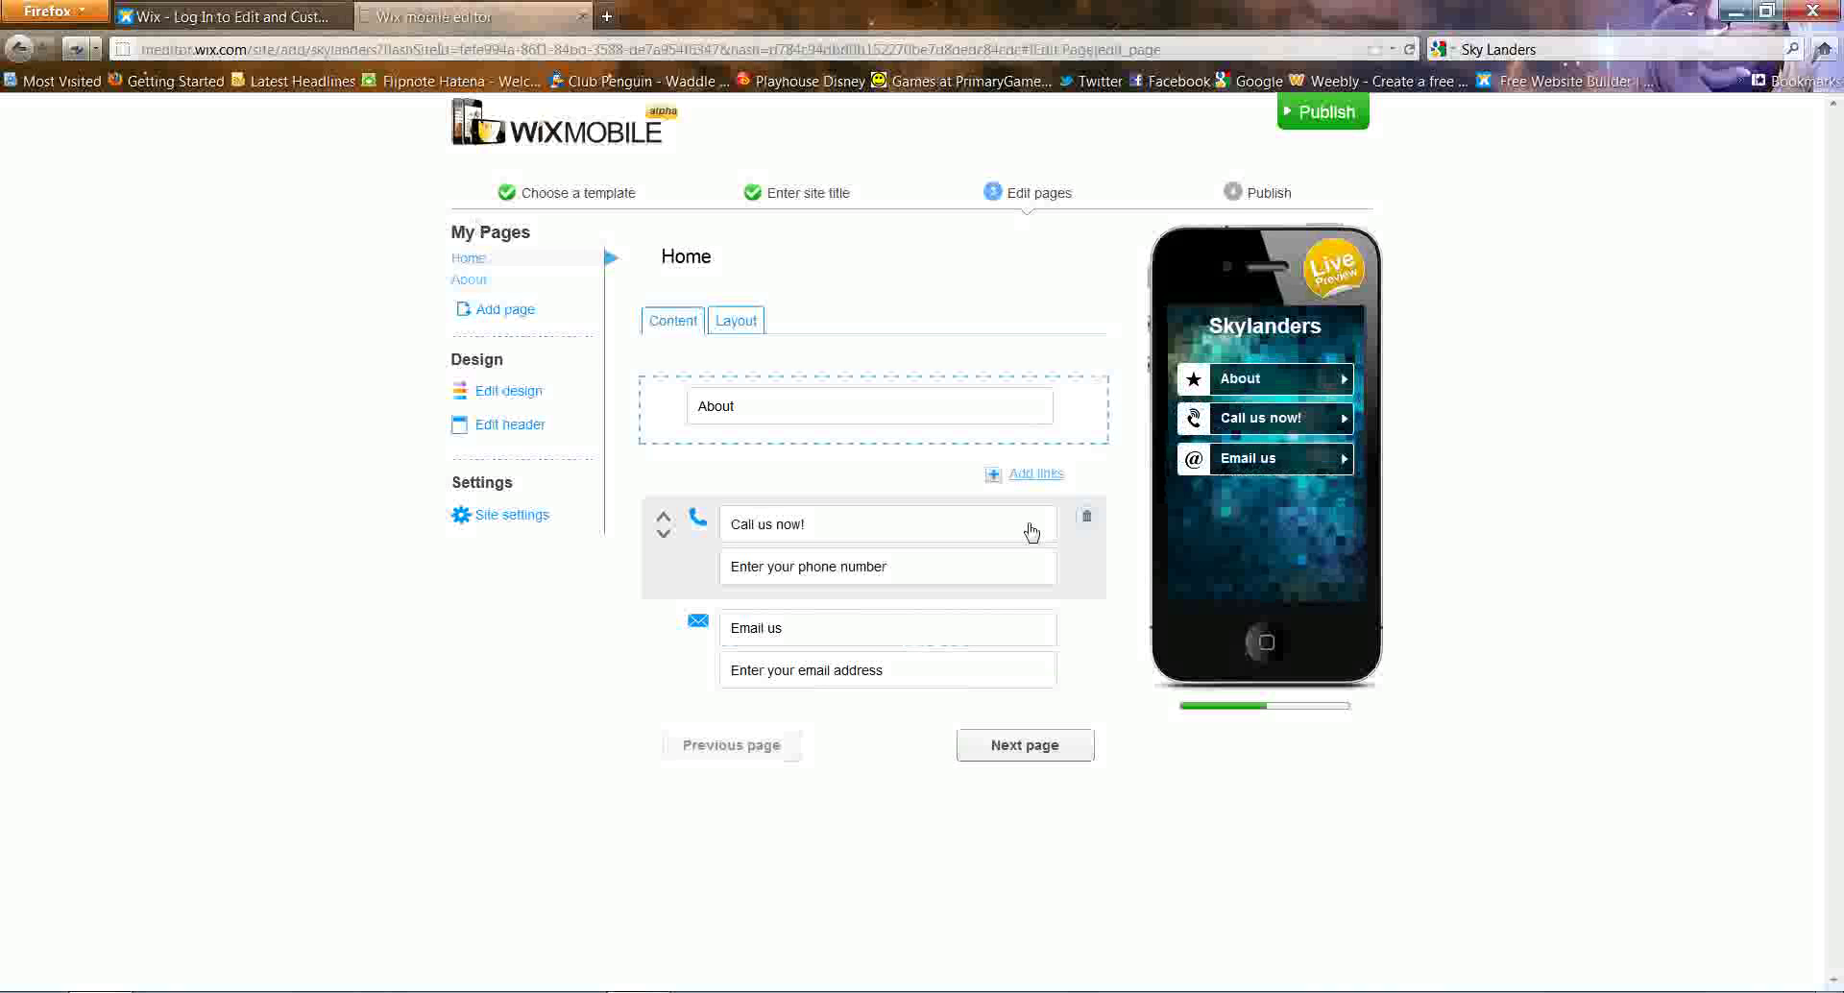
pyautogui.click(1091, 519)
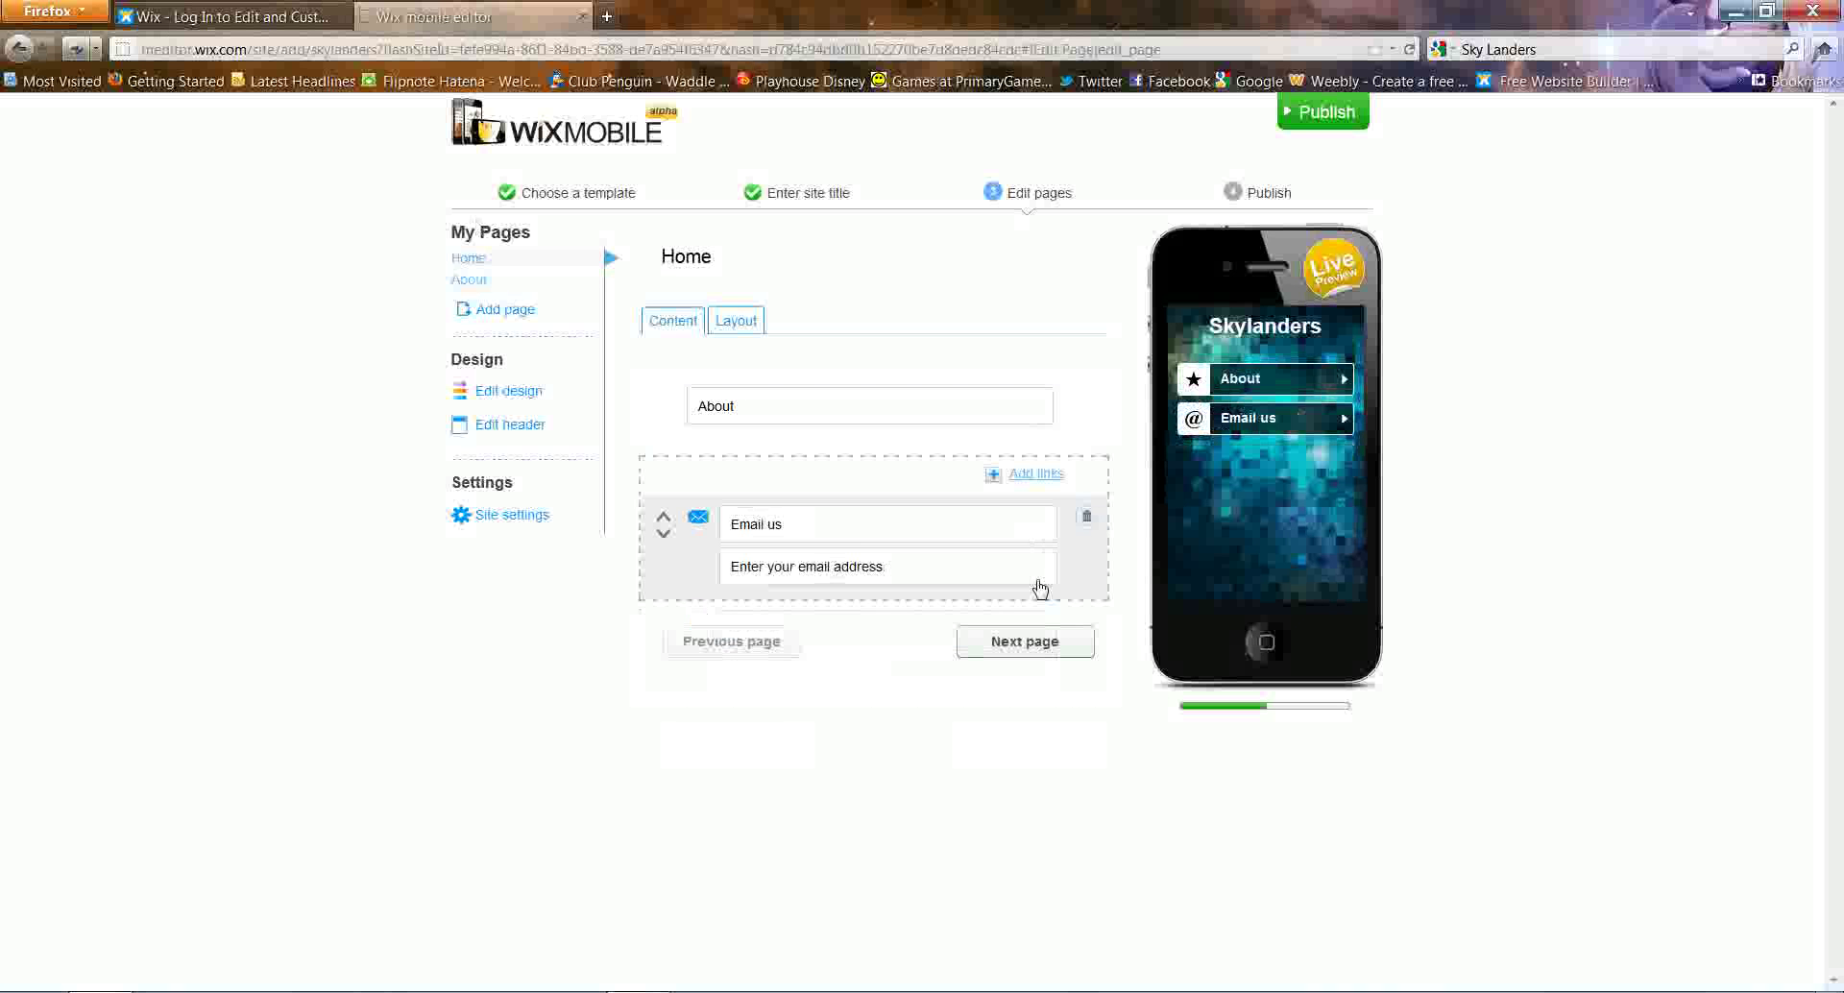
pyautogui.click(1086, 517)
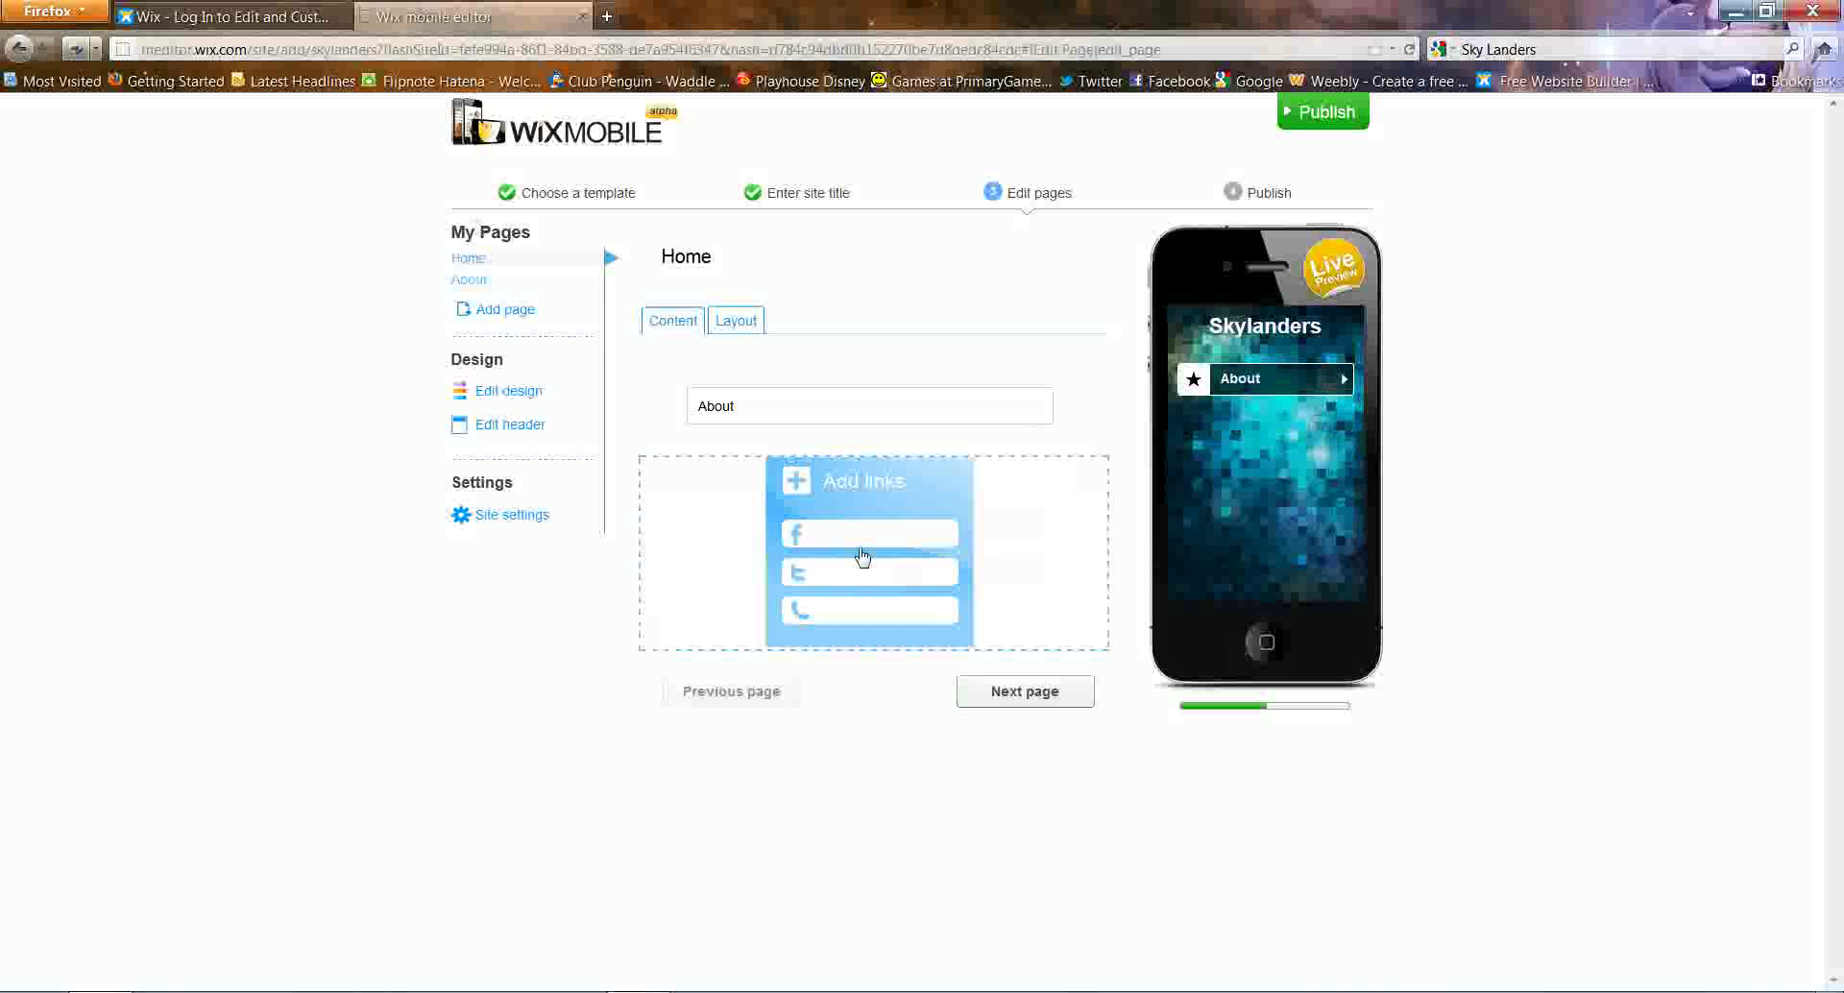
pyautogui.click(860, 557)
pyautogui.click(844, 490)
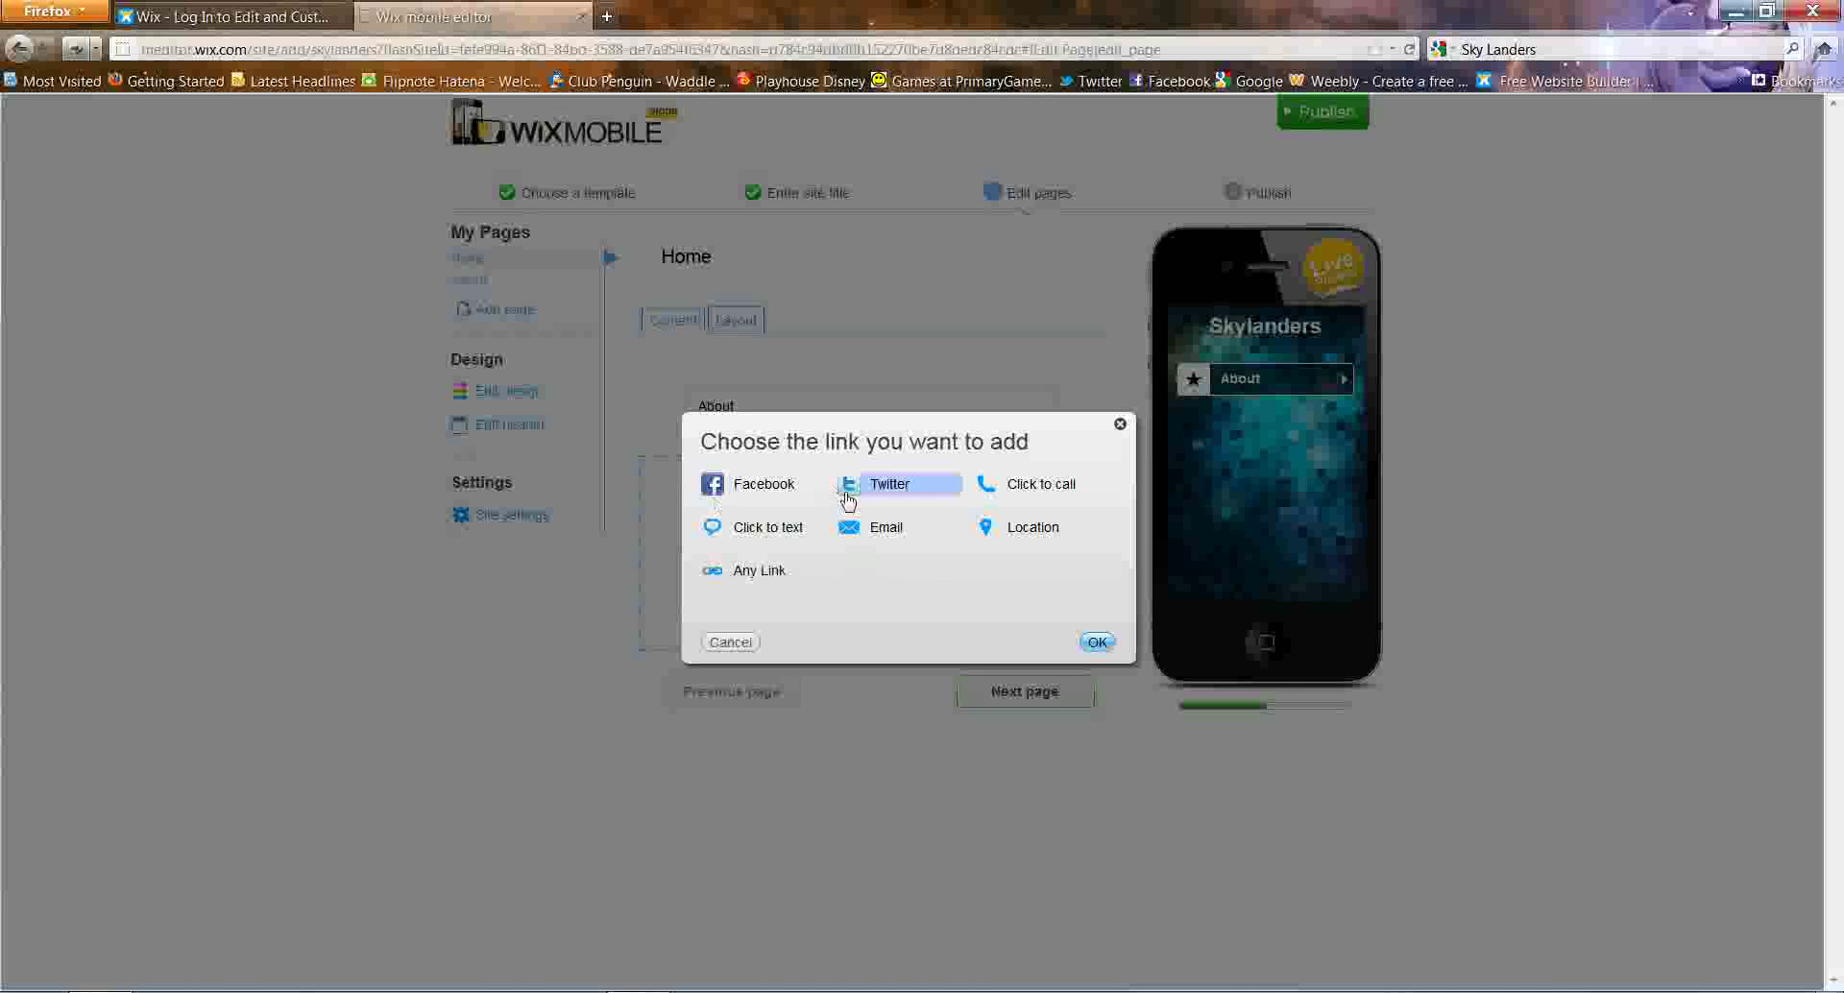
pyautogui.click(1098, 641)
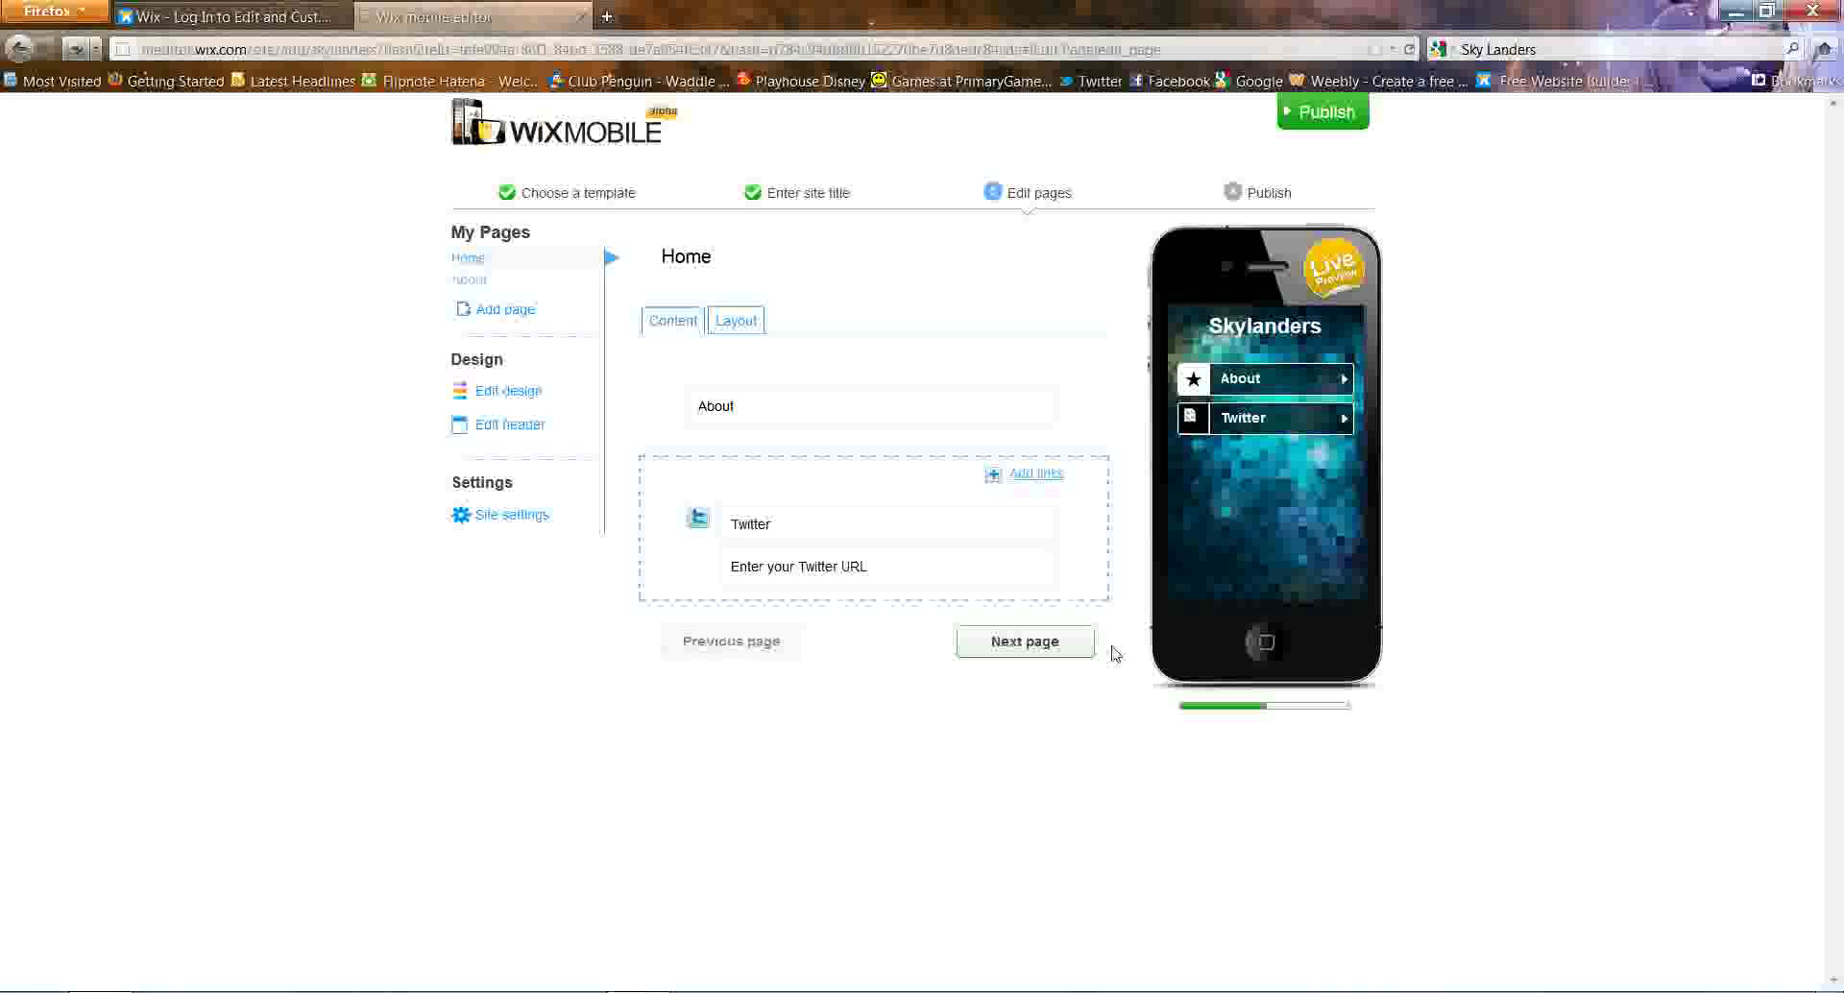
pyautogui.click(947, 566)
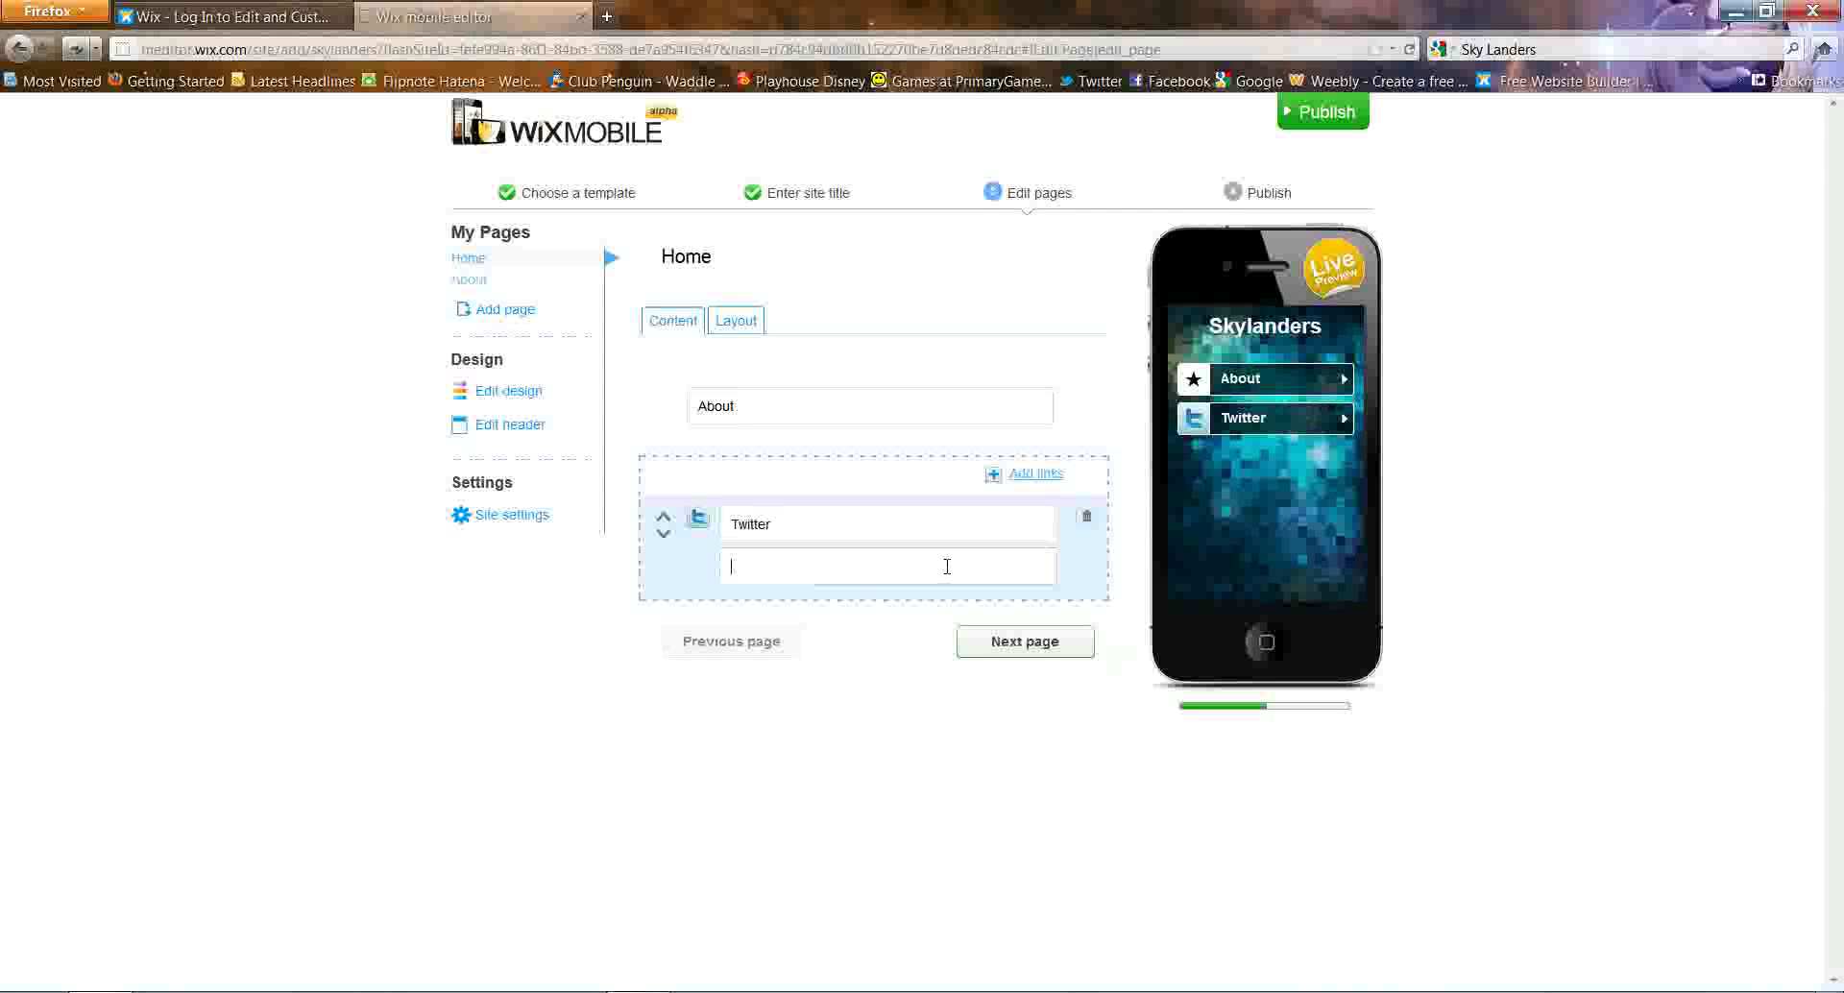
pyautogui.write('www.twitter.com/smartpufflepro')
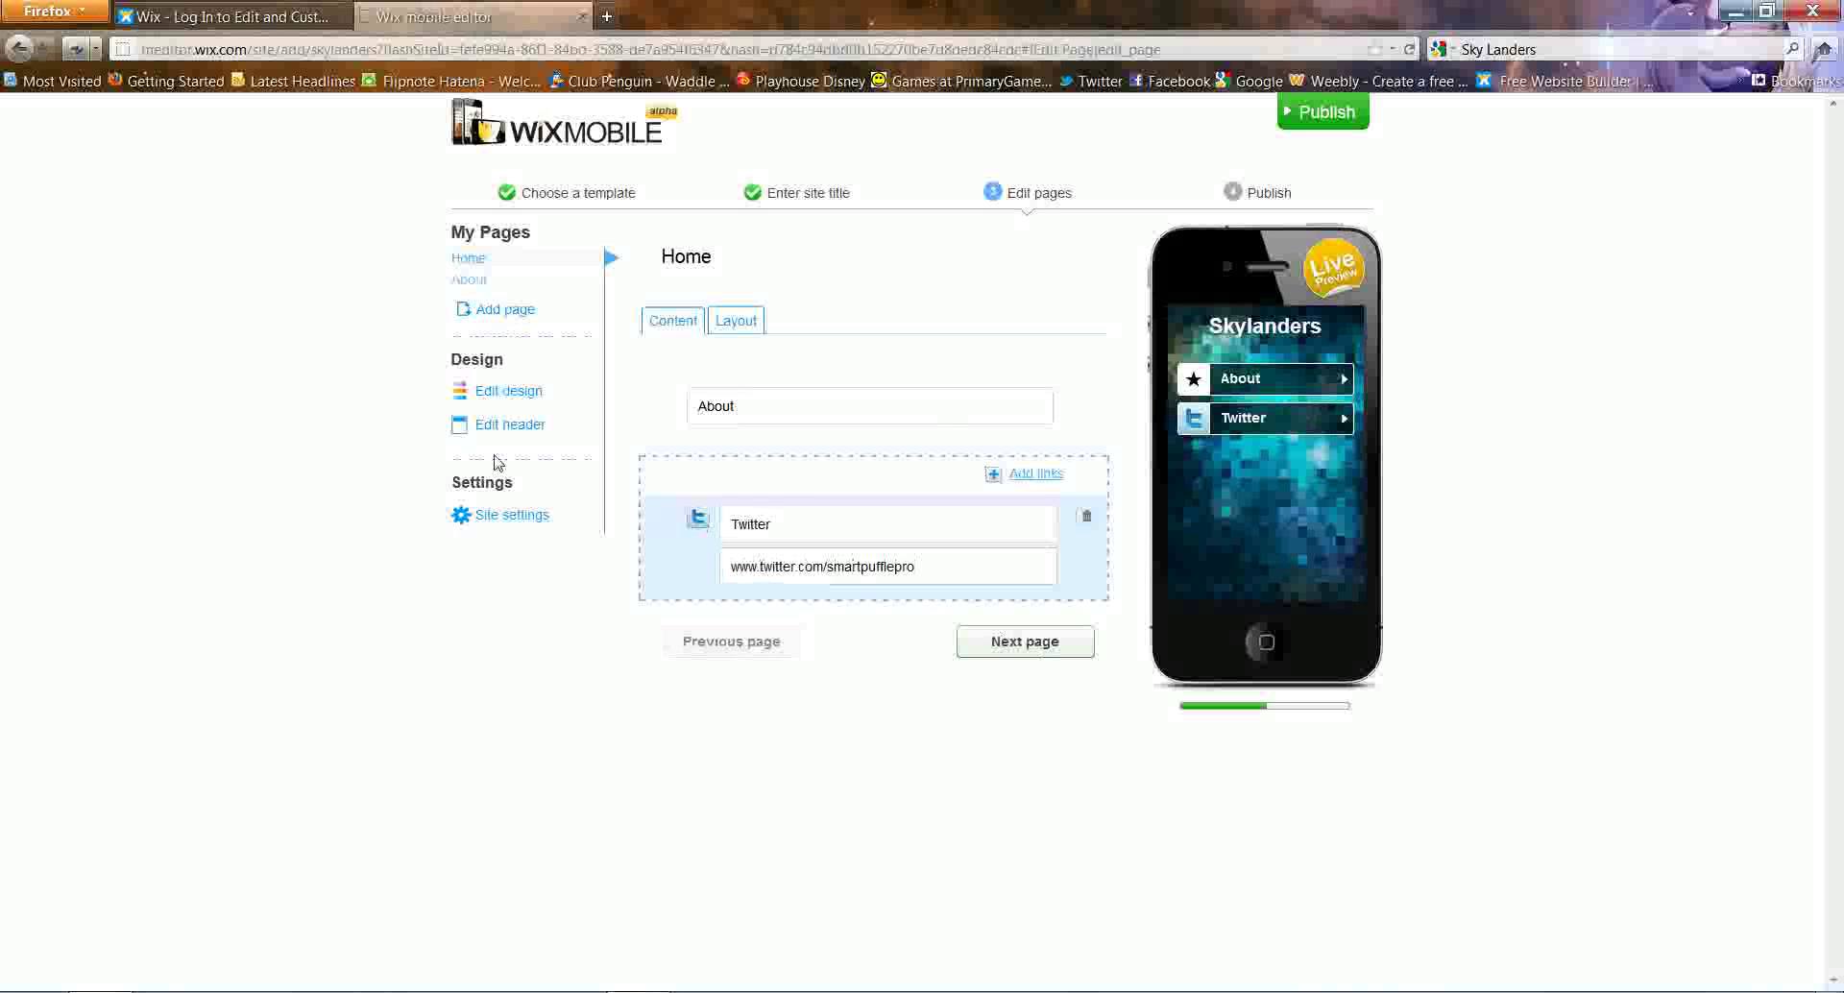
# - Add the Skylanders logo photo to the site header beside the title
pyautogui.click(533, 435)
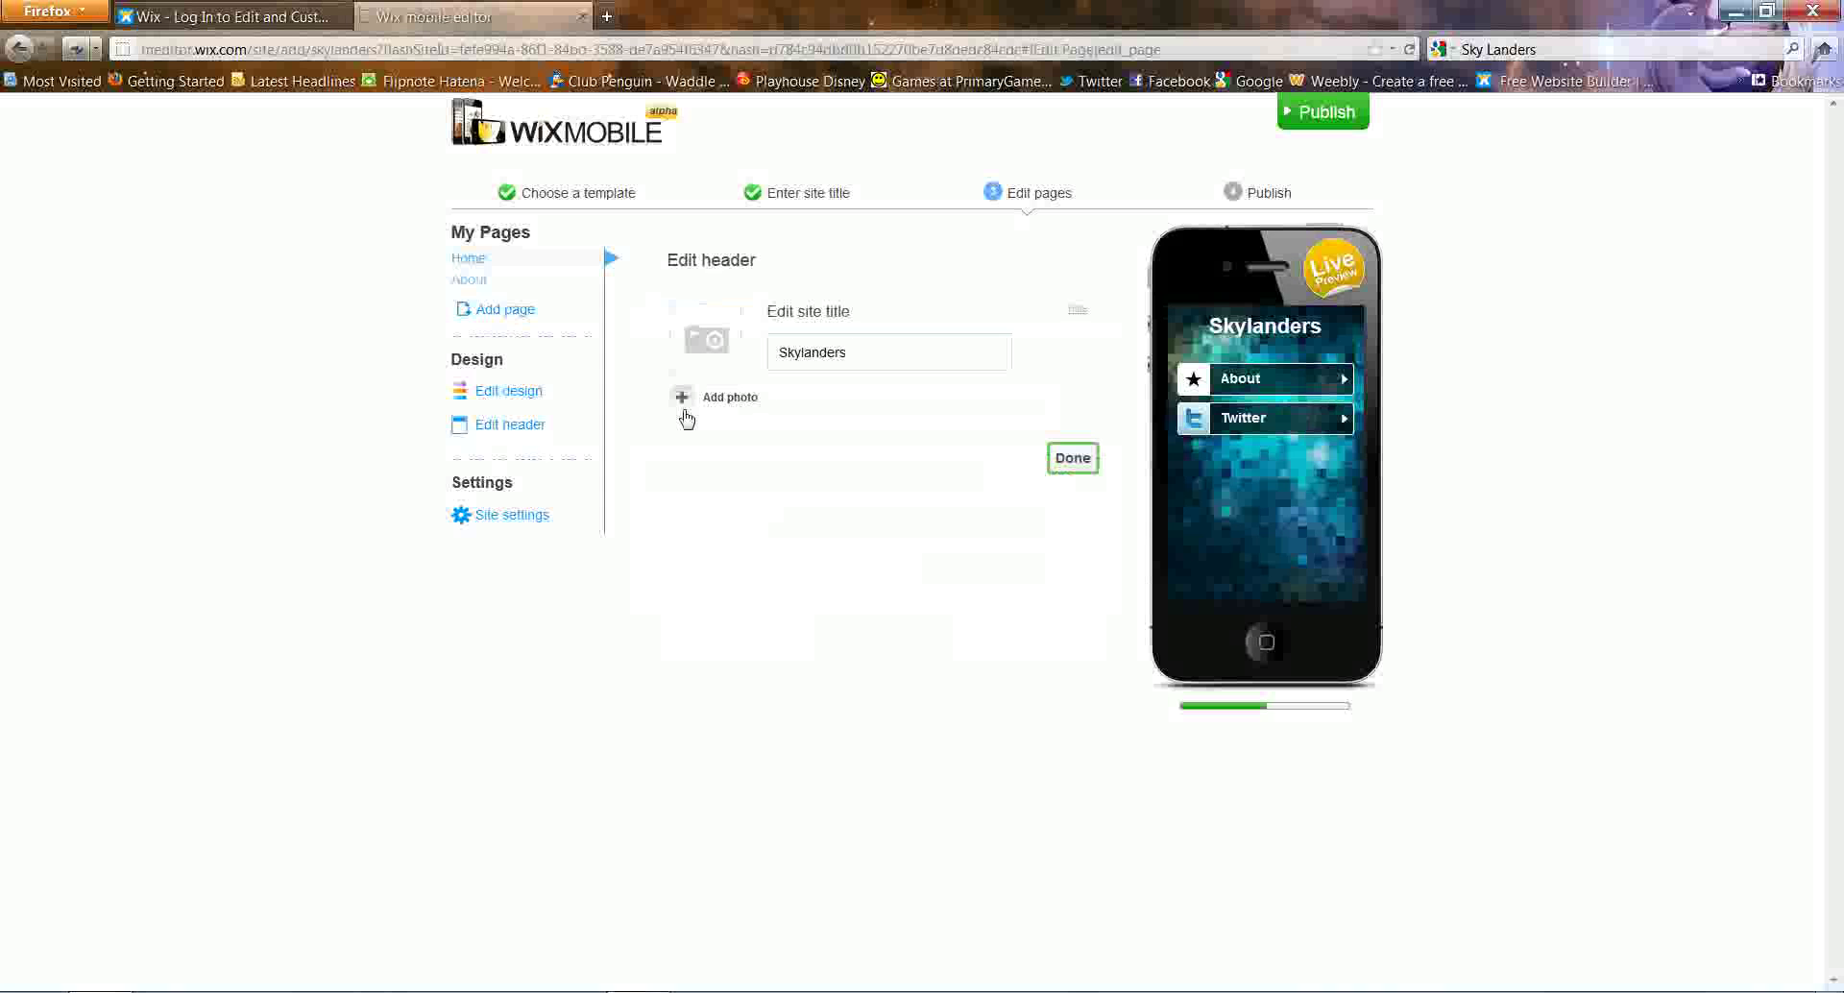
pyautogui.click(684, 397)
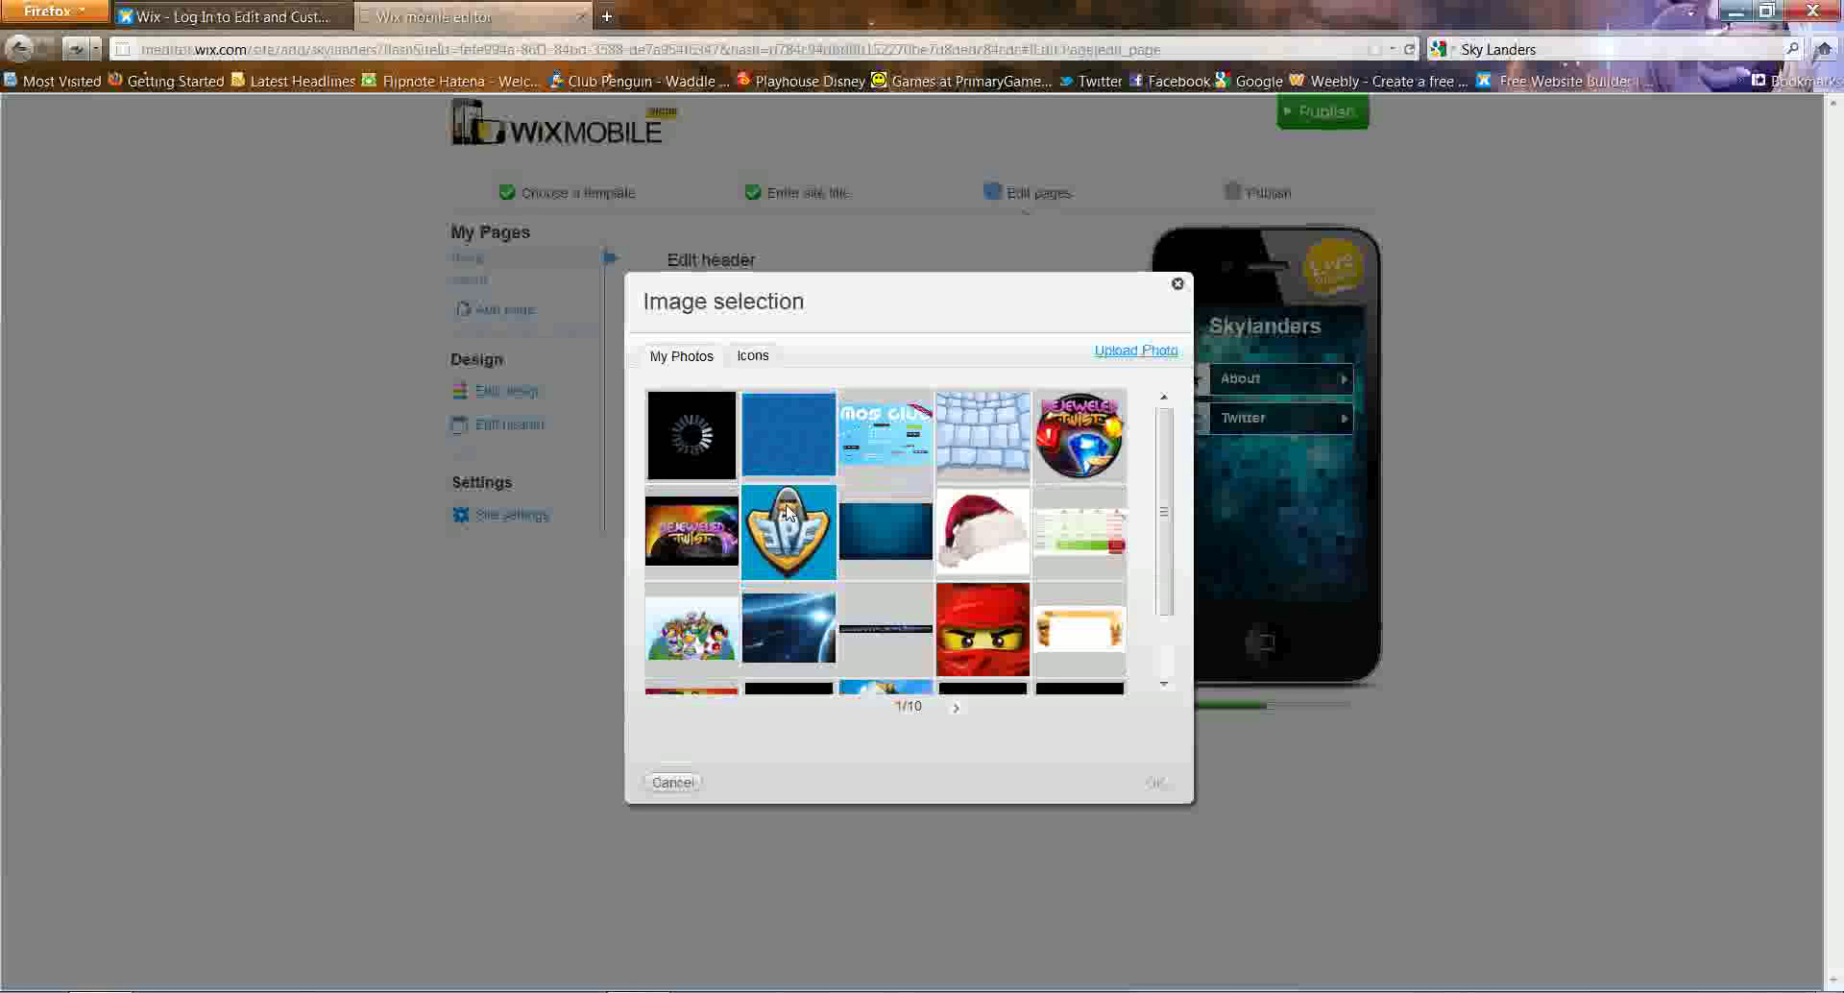
pyautogui.click(691, 434)
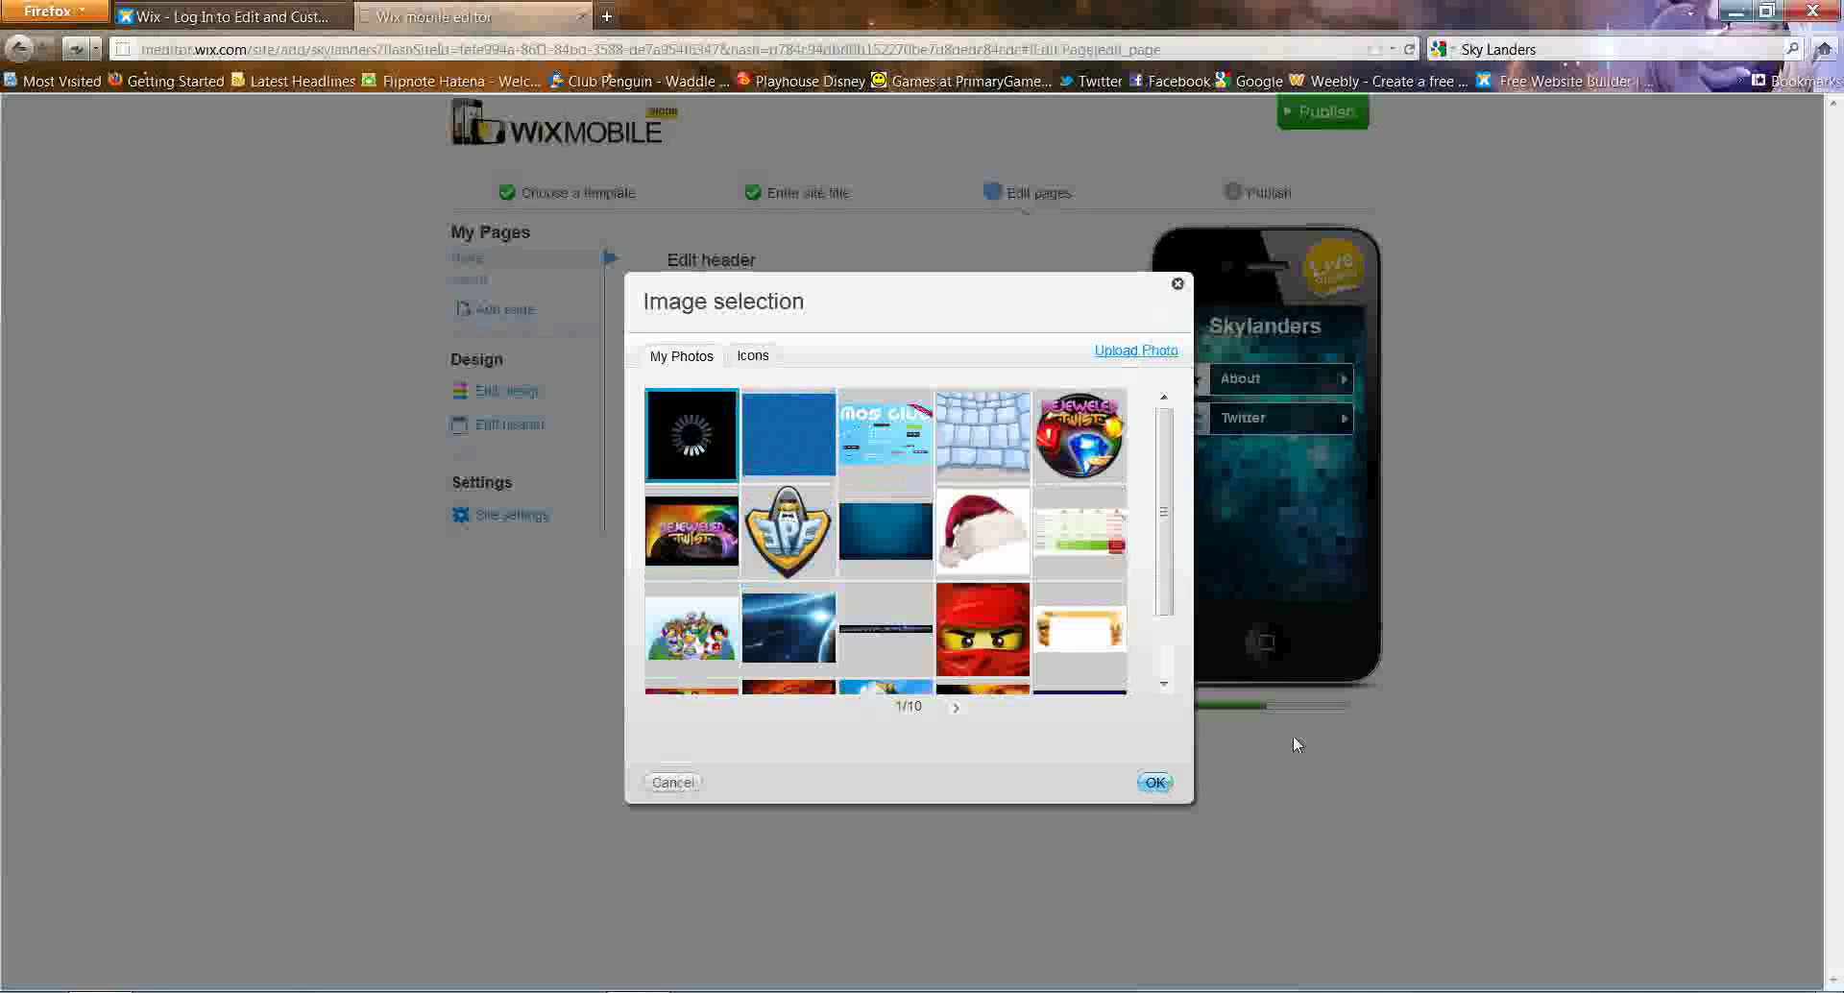
pyautogui.click(1156, 781)
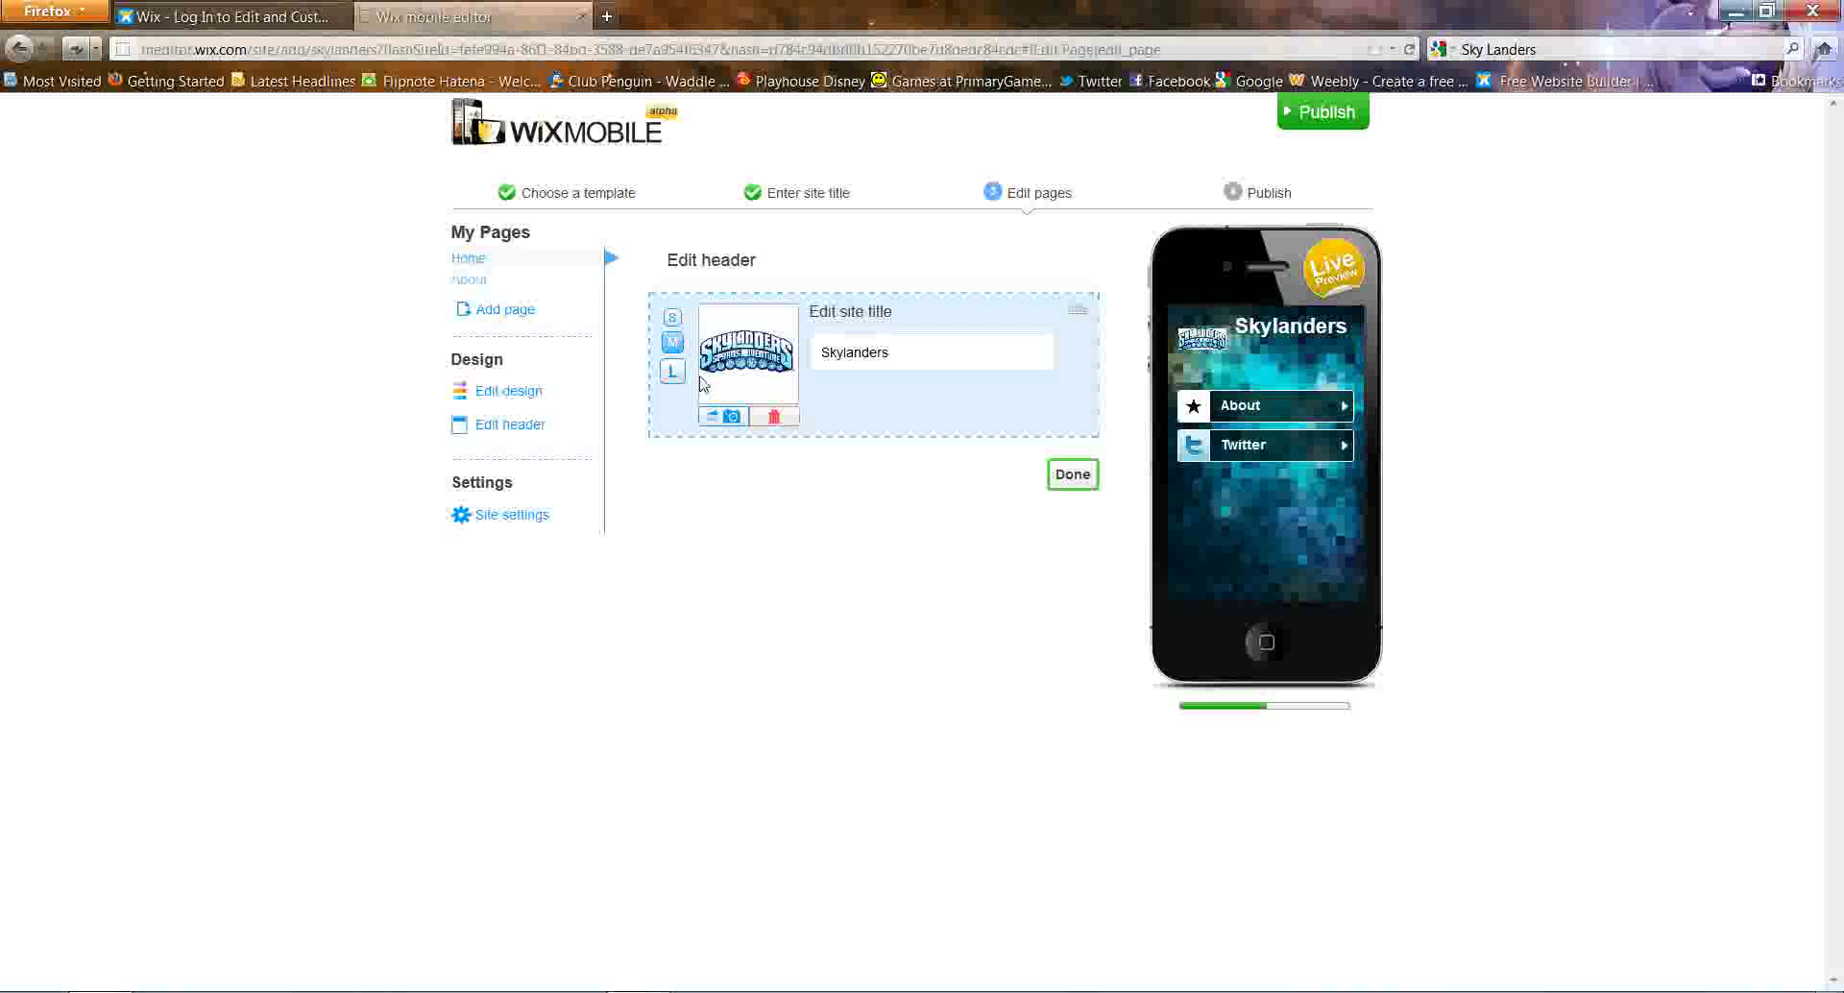
pyautogui.click(1072, 475)
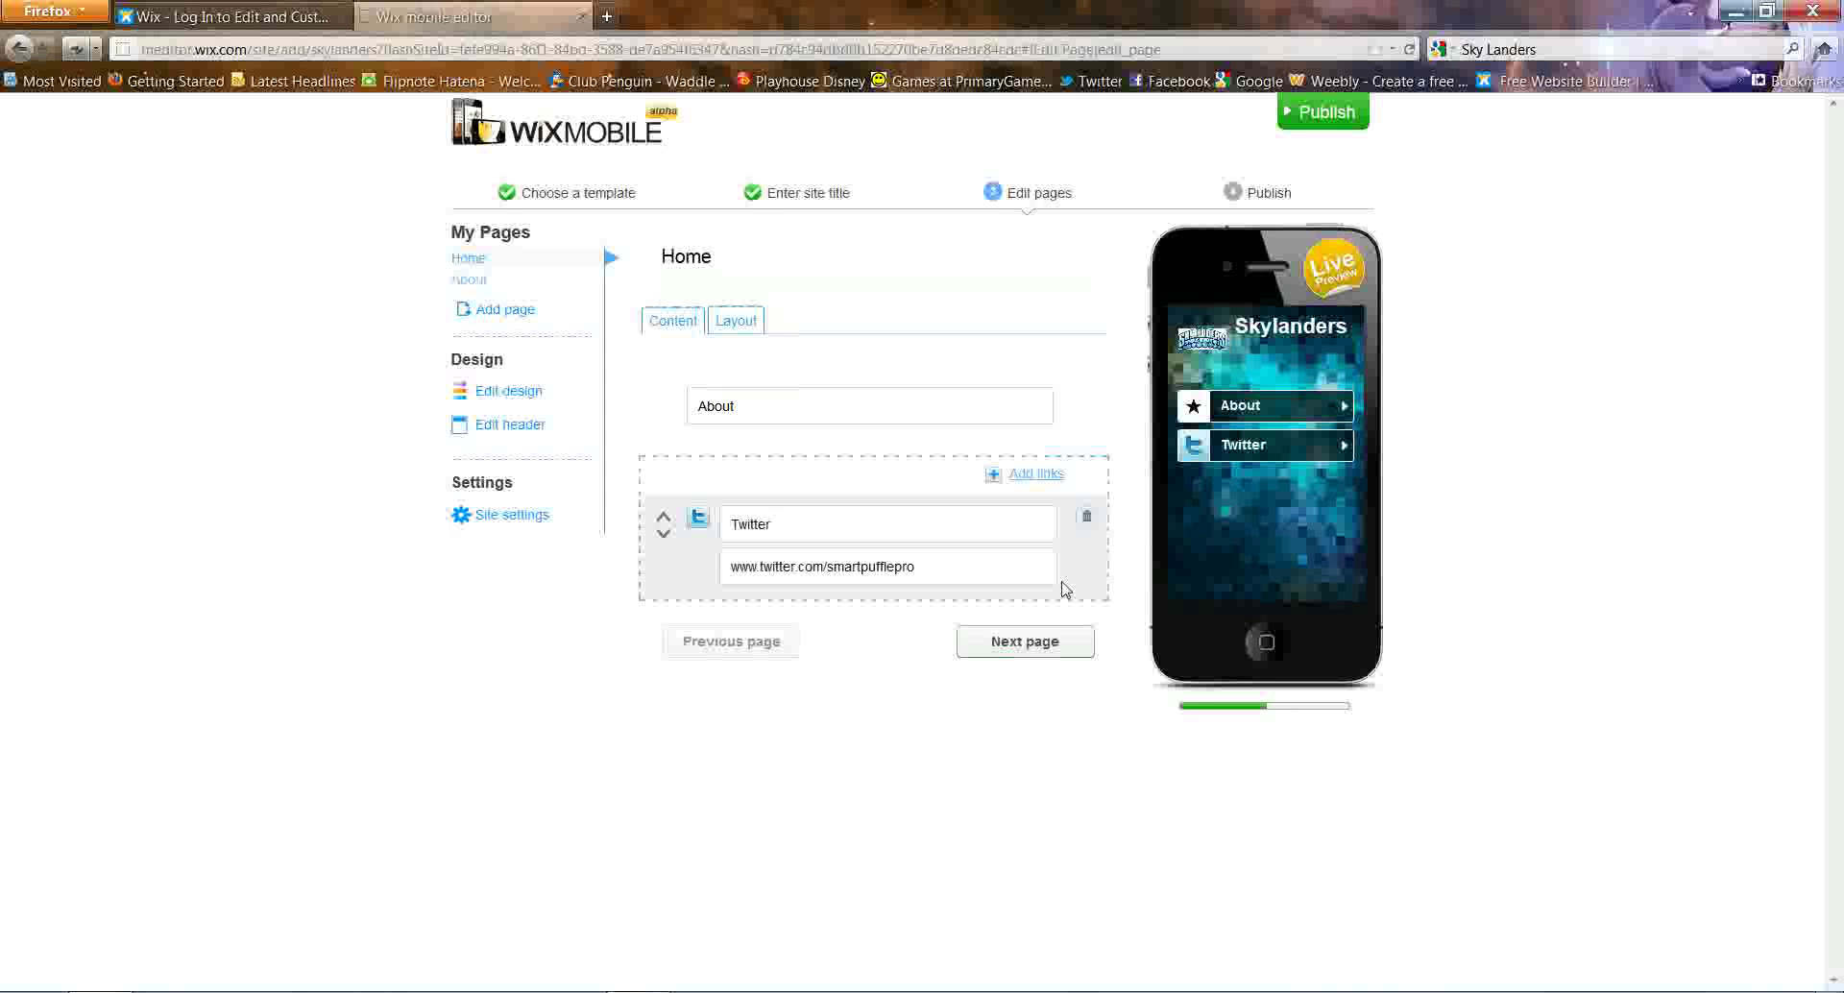
# - Replace the site background with the plain blue patterned image from the background image library
pyautogui.click(493, 404)
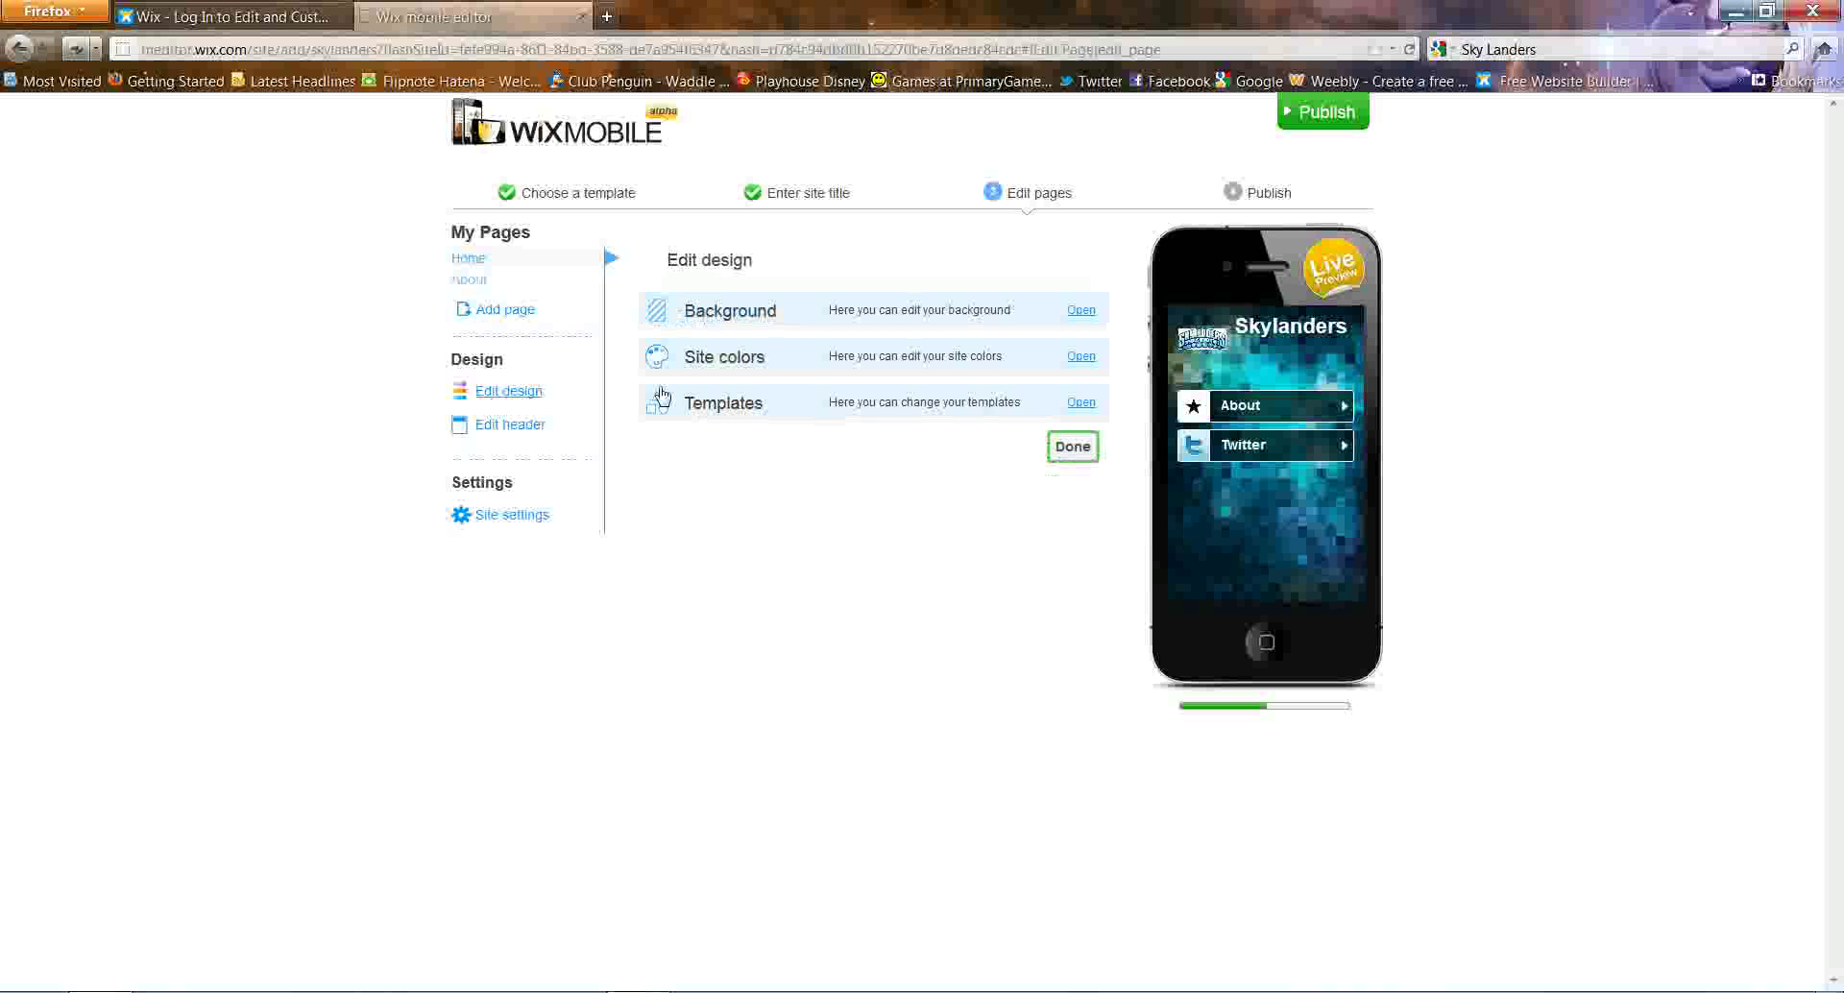
pyautogui.click(1084, 309)
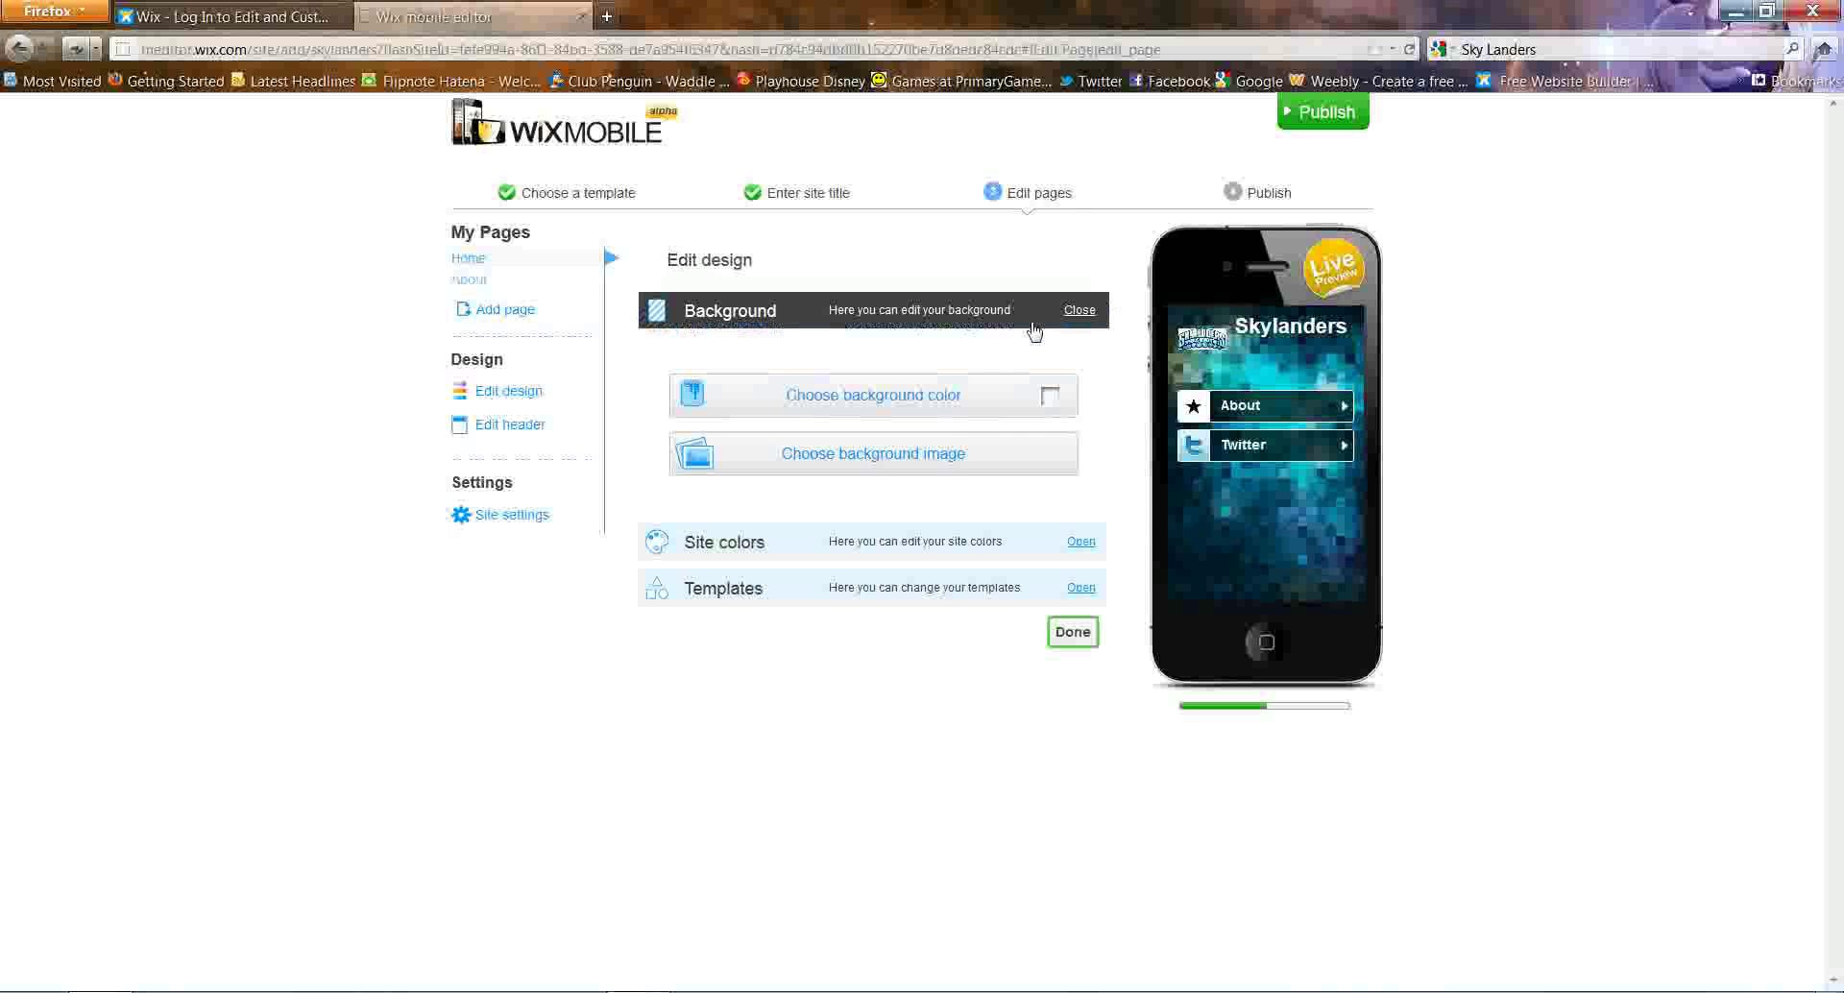
pyautogui.click(963, 445)
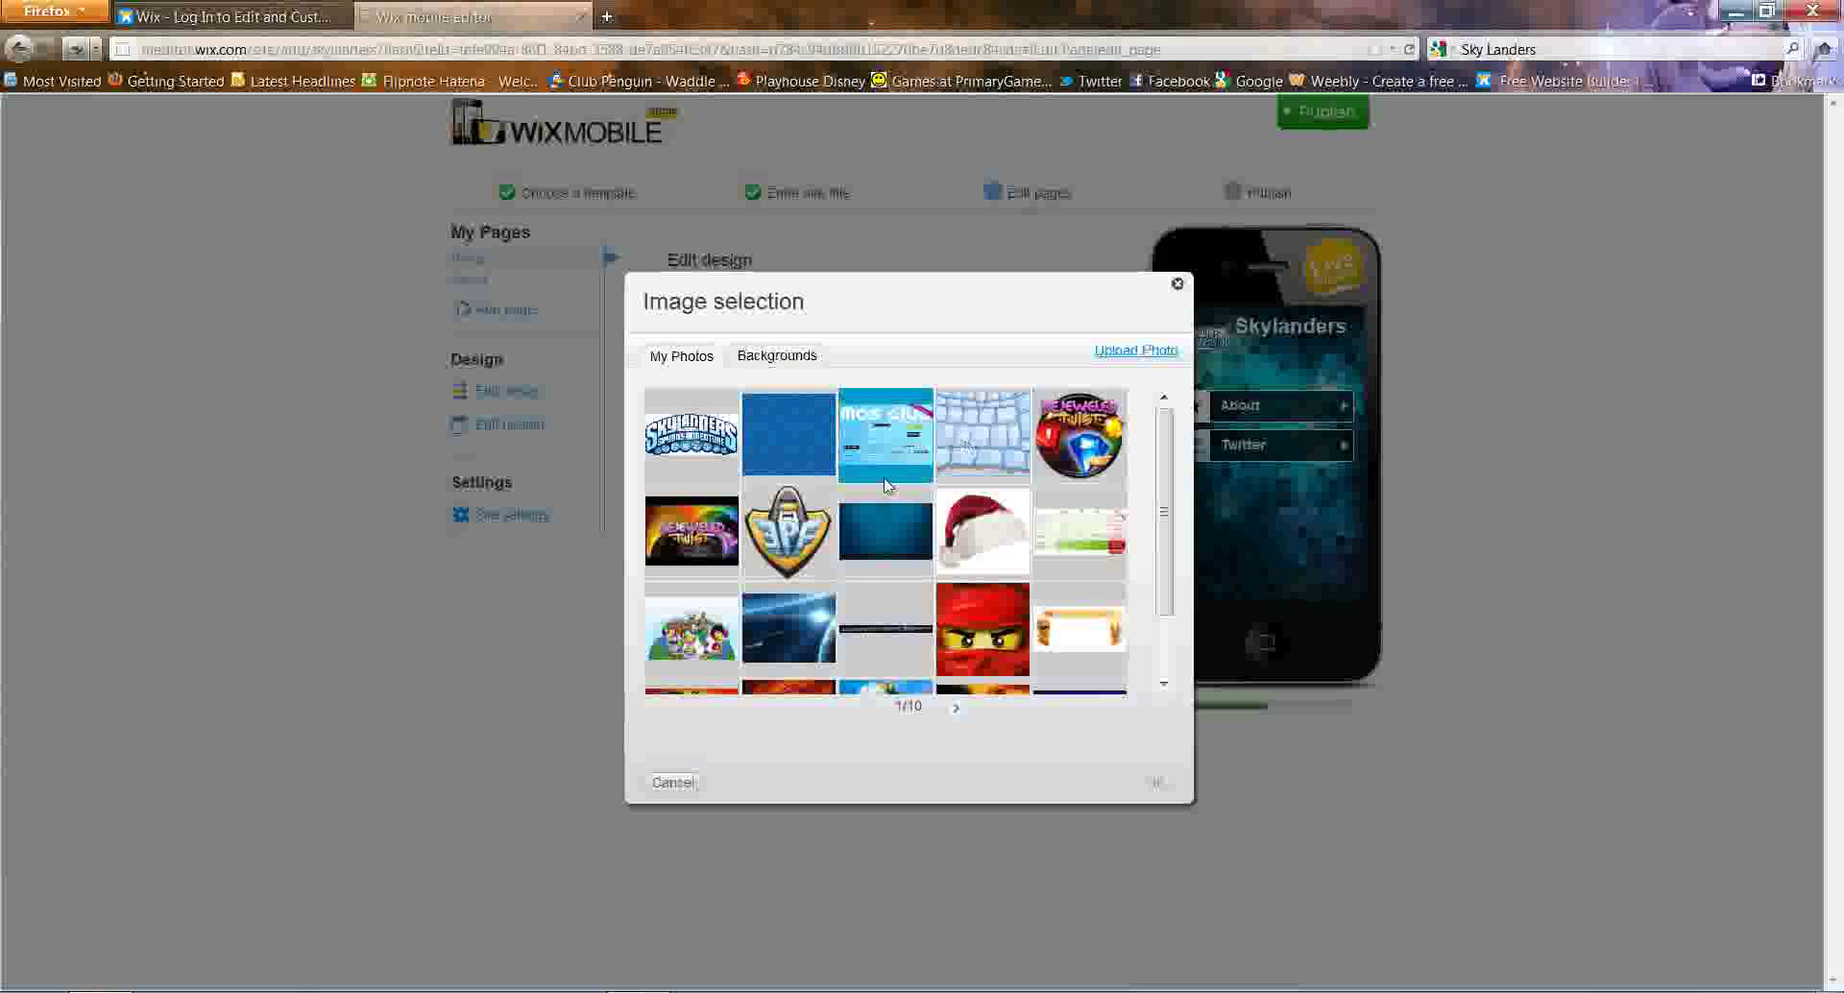
pyautogui.click(757, 456)
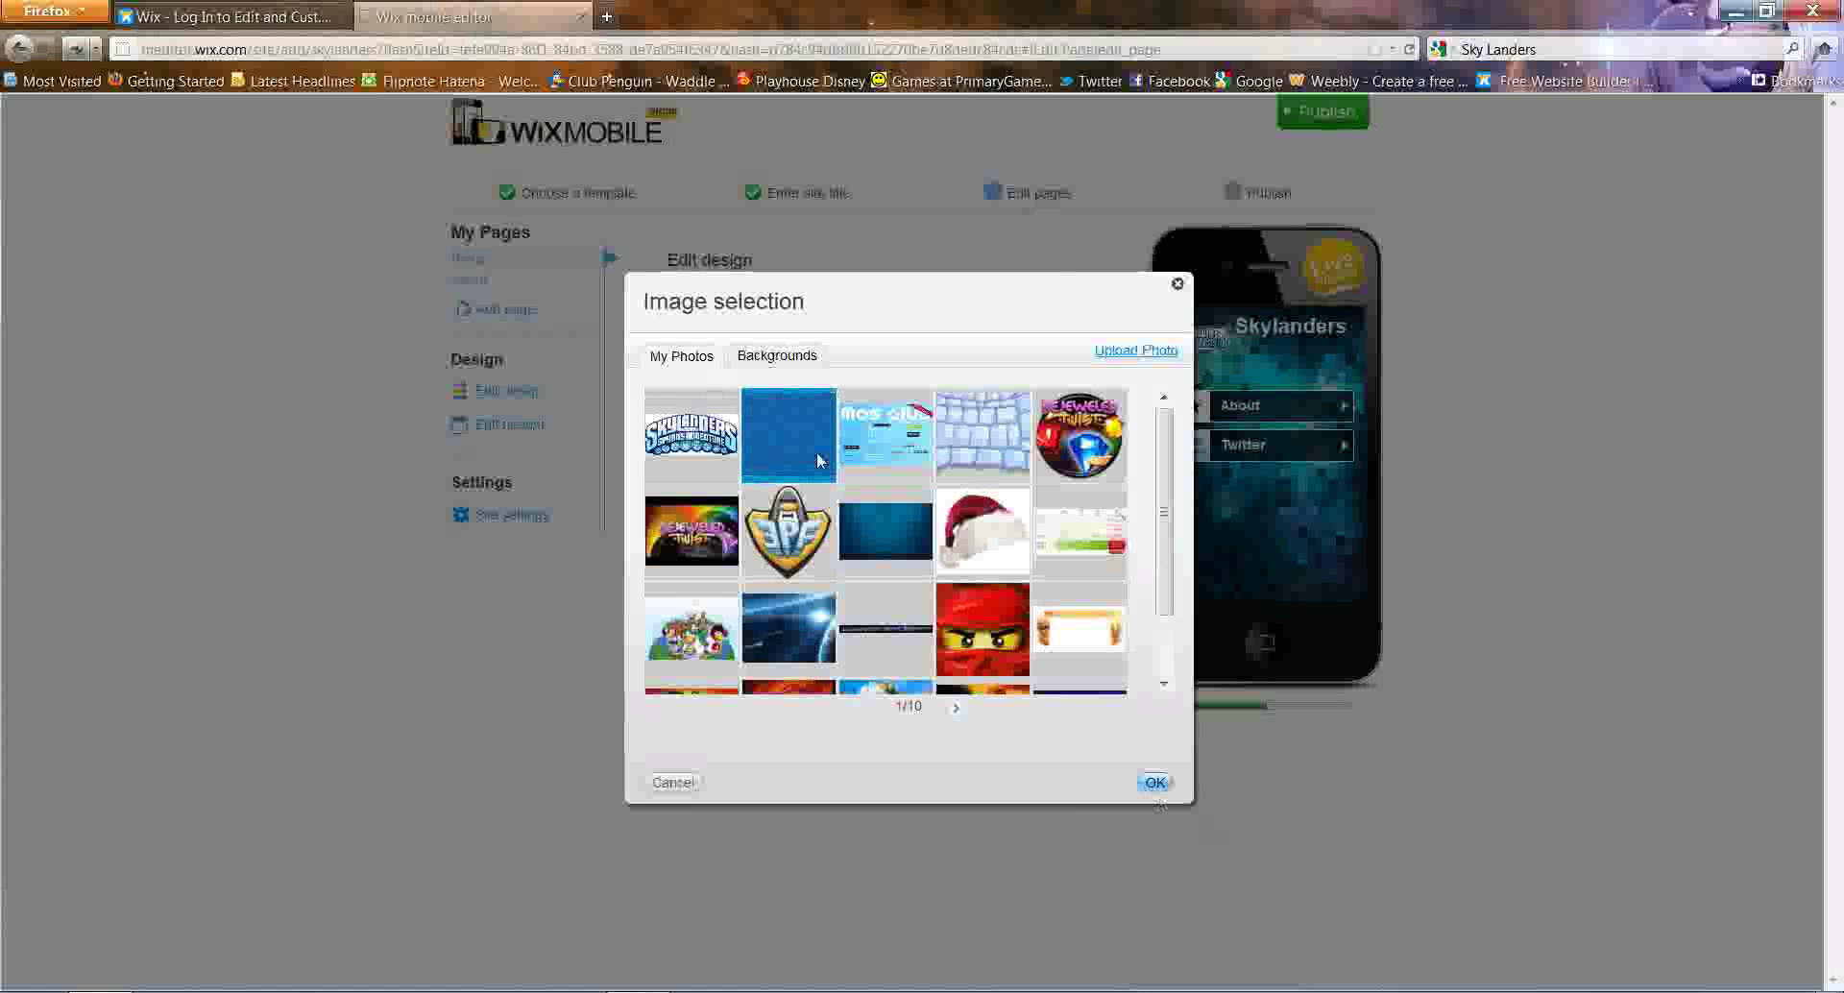
pyautogui.click(1157, 782)
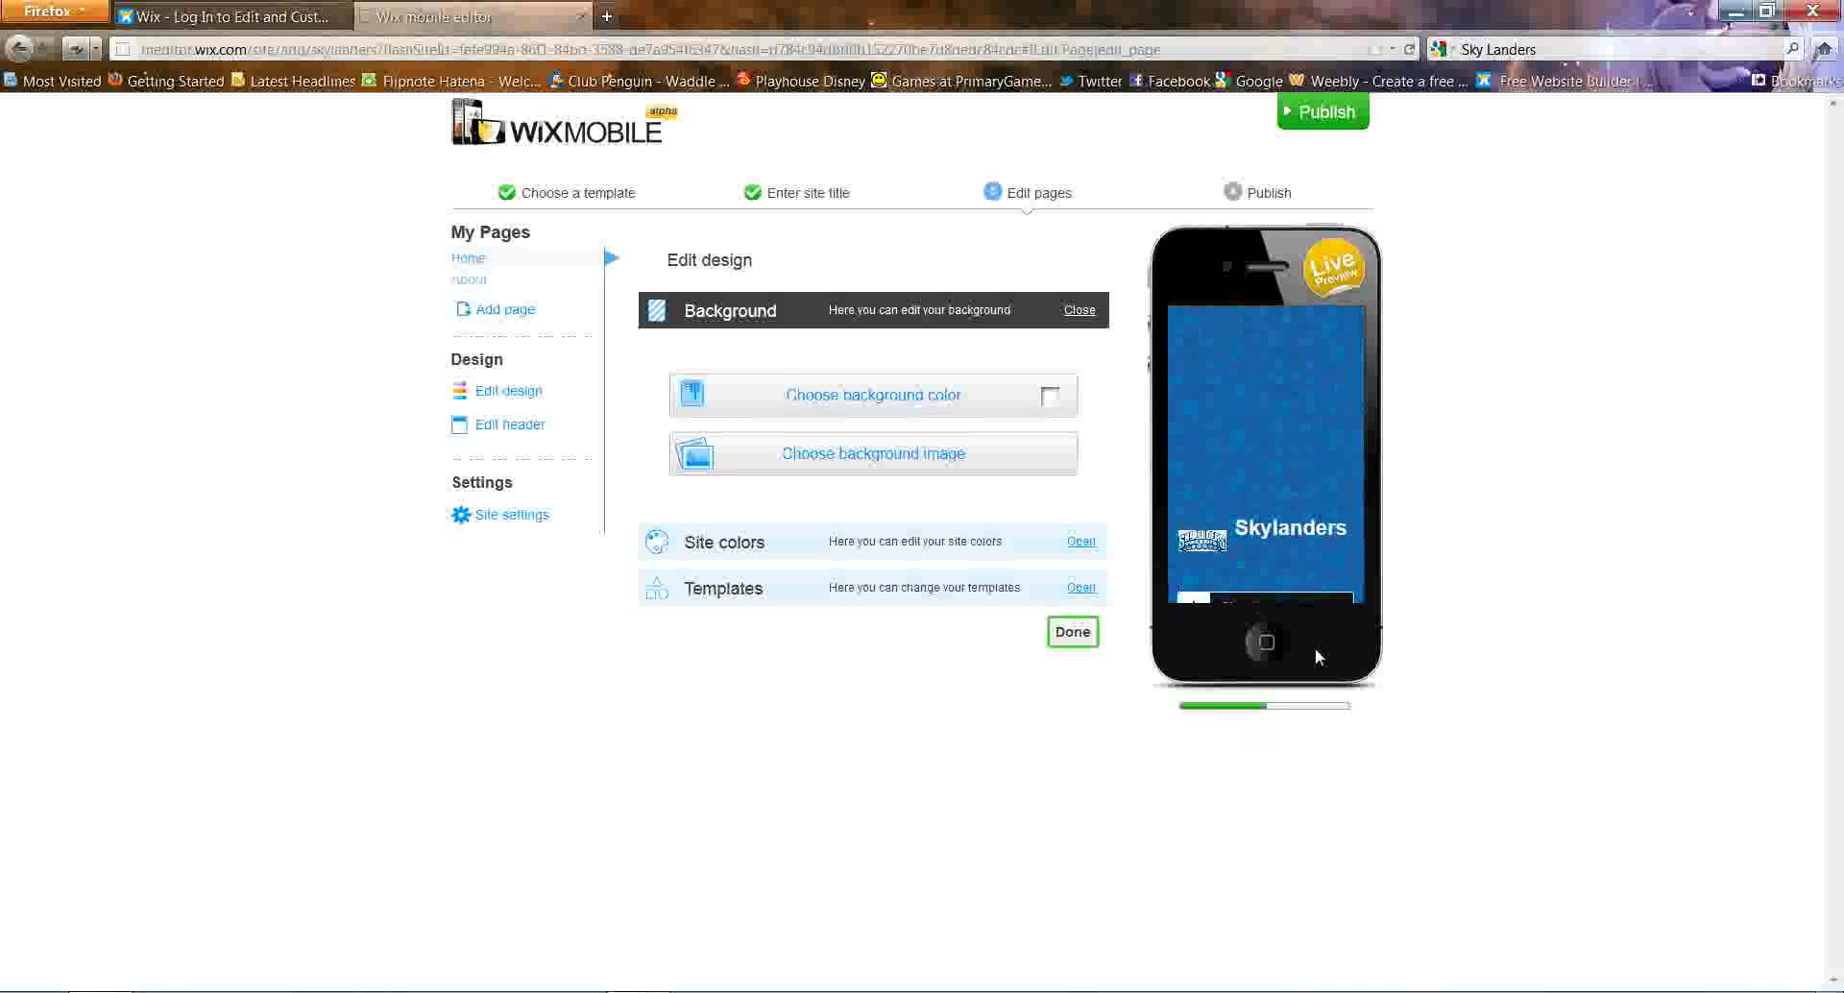
pyautogui.click(1073, 631)
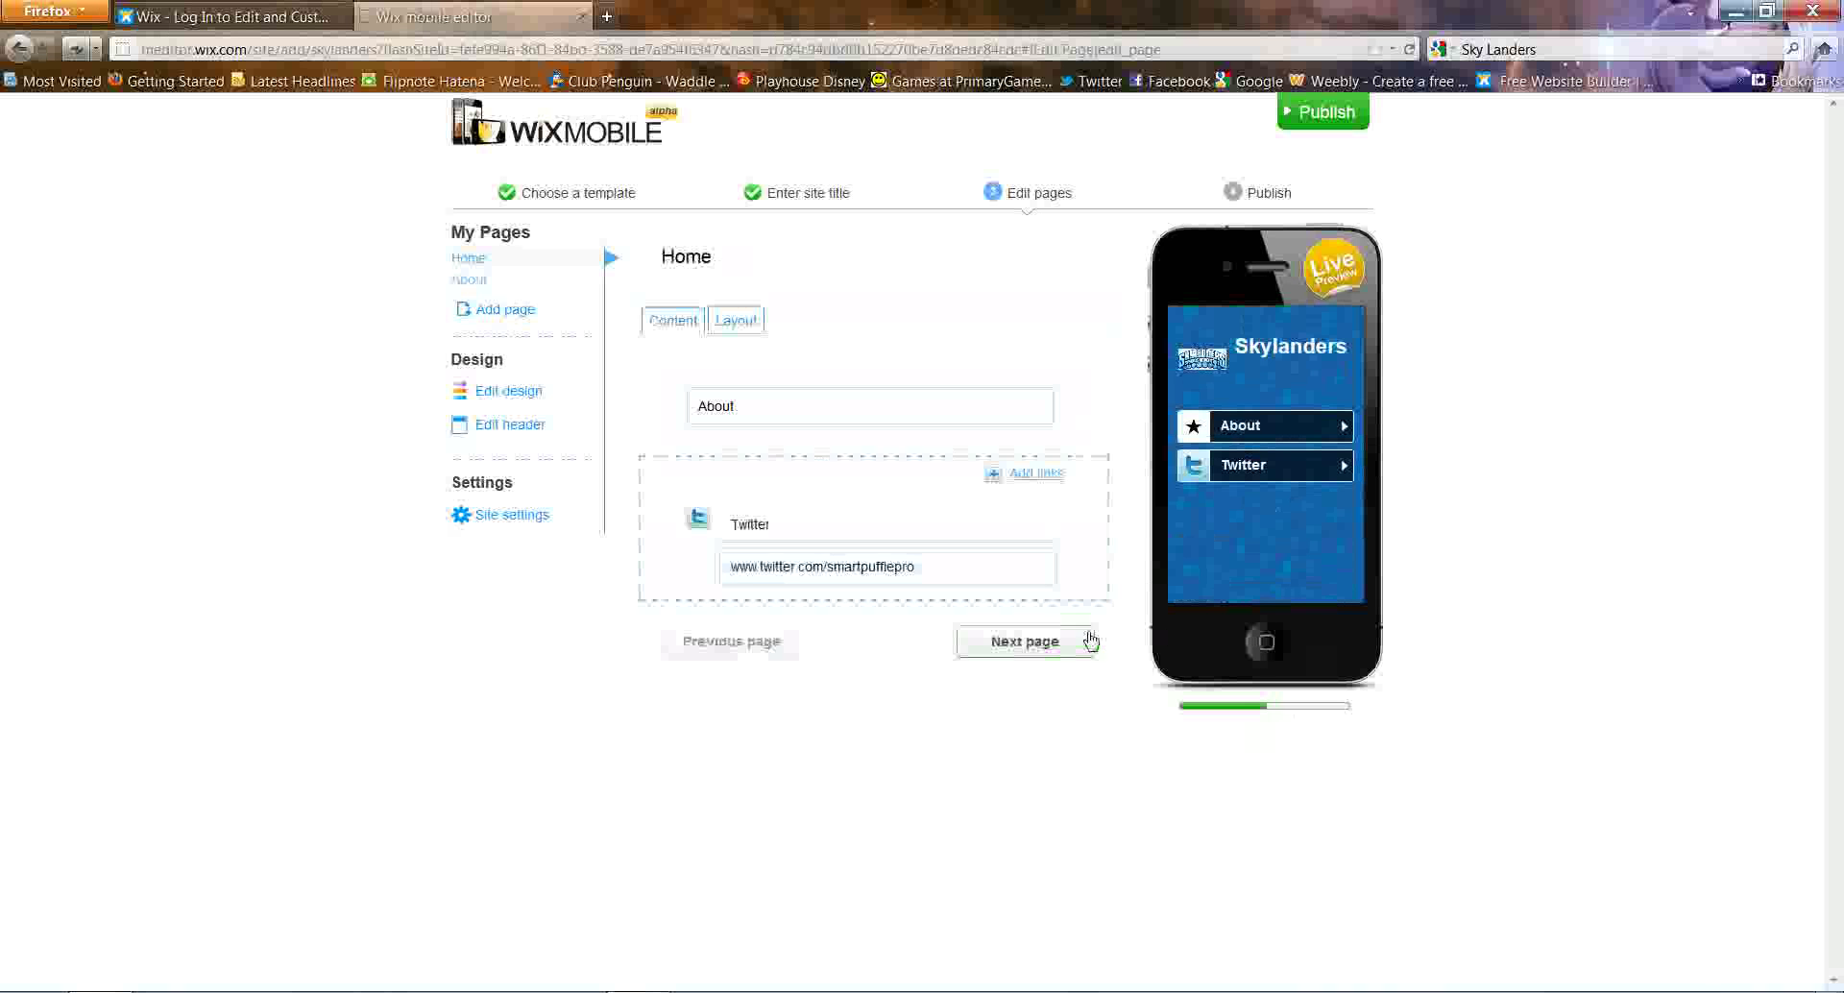
# - Publish the Skylanders mobile site online and close the mobile editor tab
pyautogui.click(1043, 655)
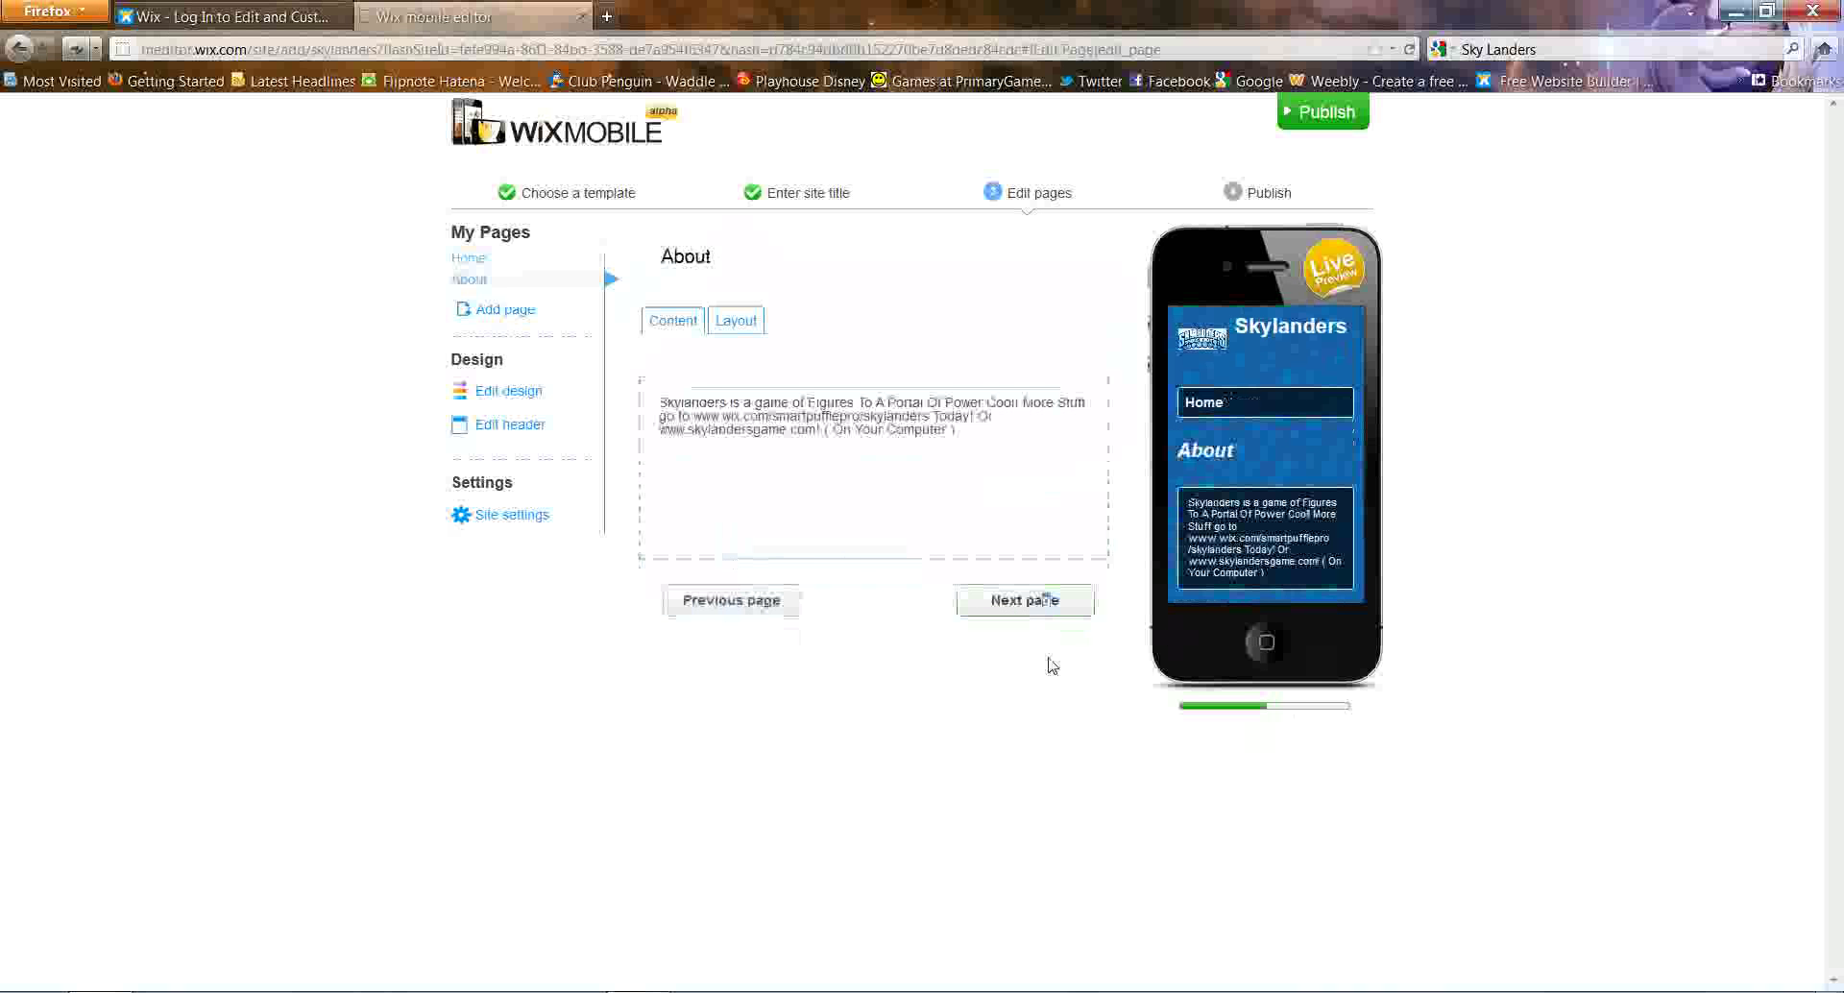
pyautogui.click(1028, 607)
pyautogui.click(882, 405)
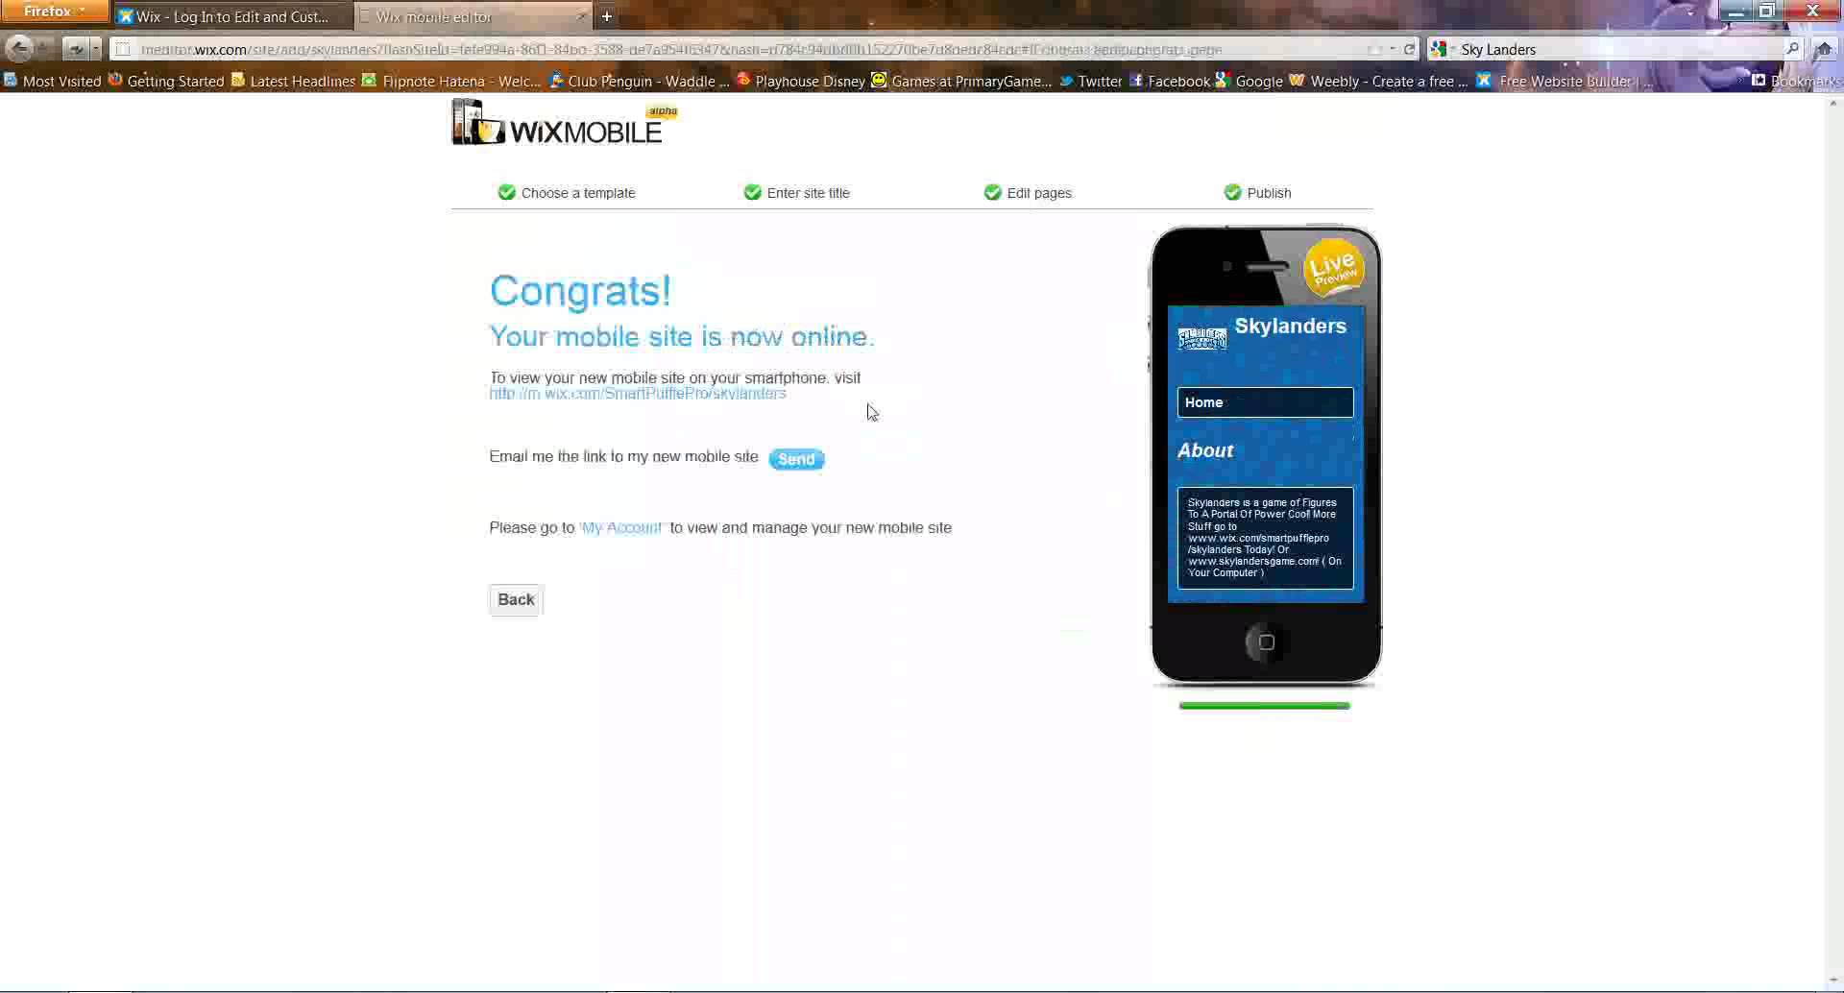
pyautogui.click(580, 17)
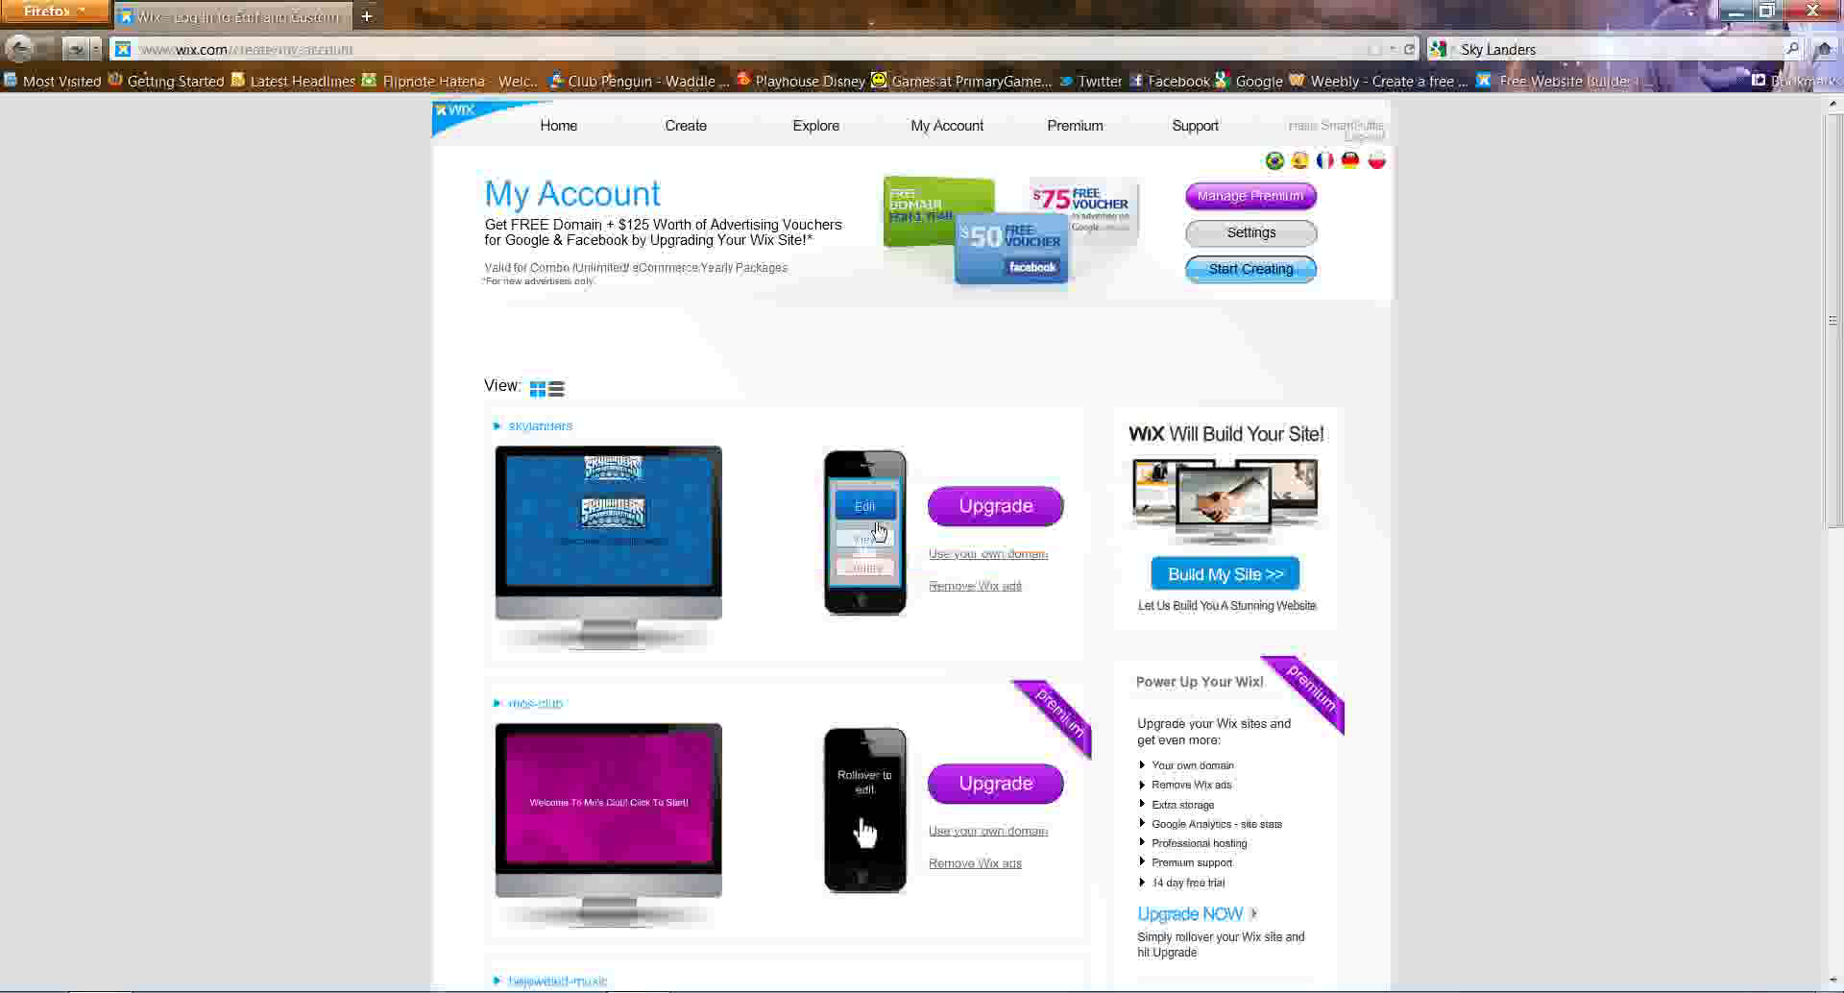
pyautogui.moveTo(878, 529)
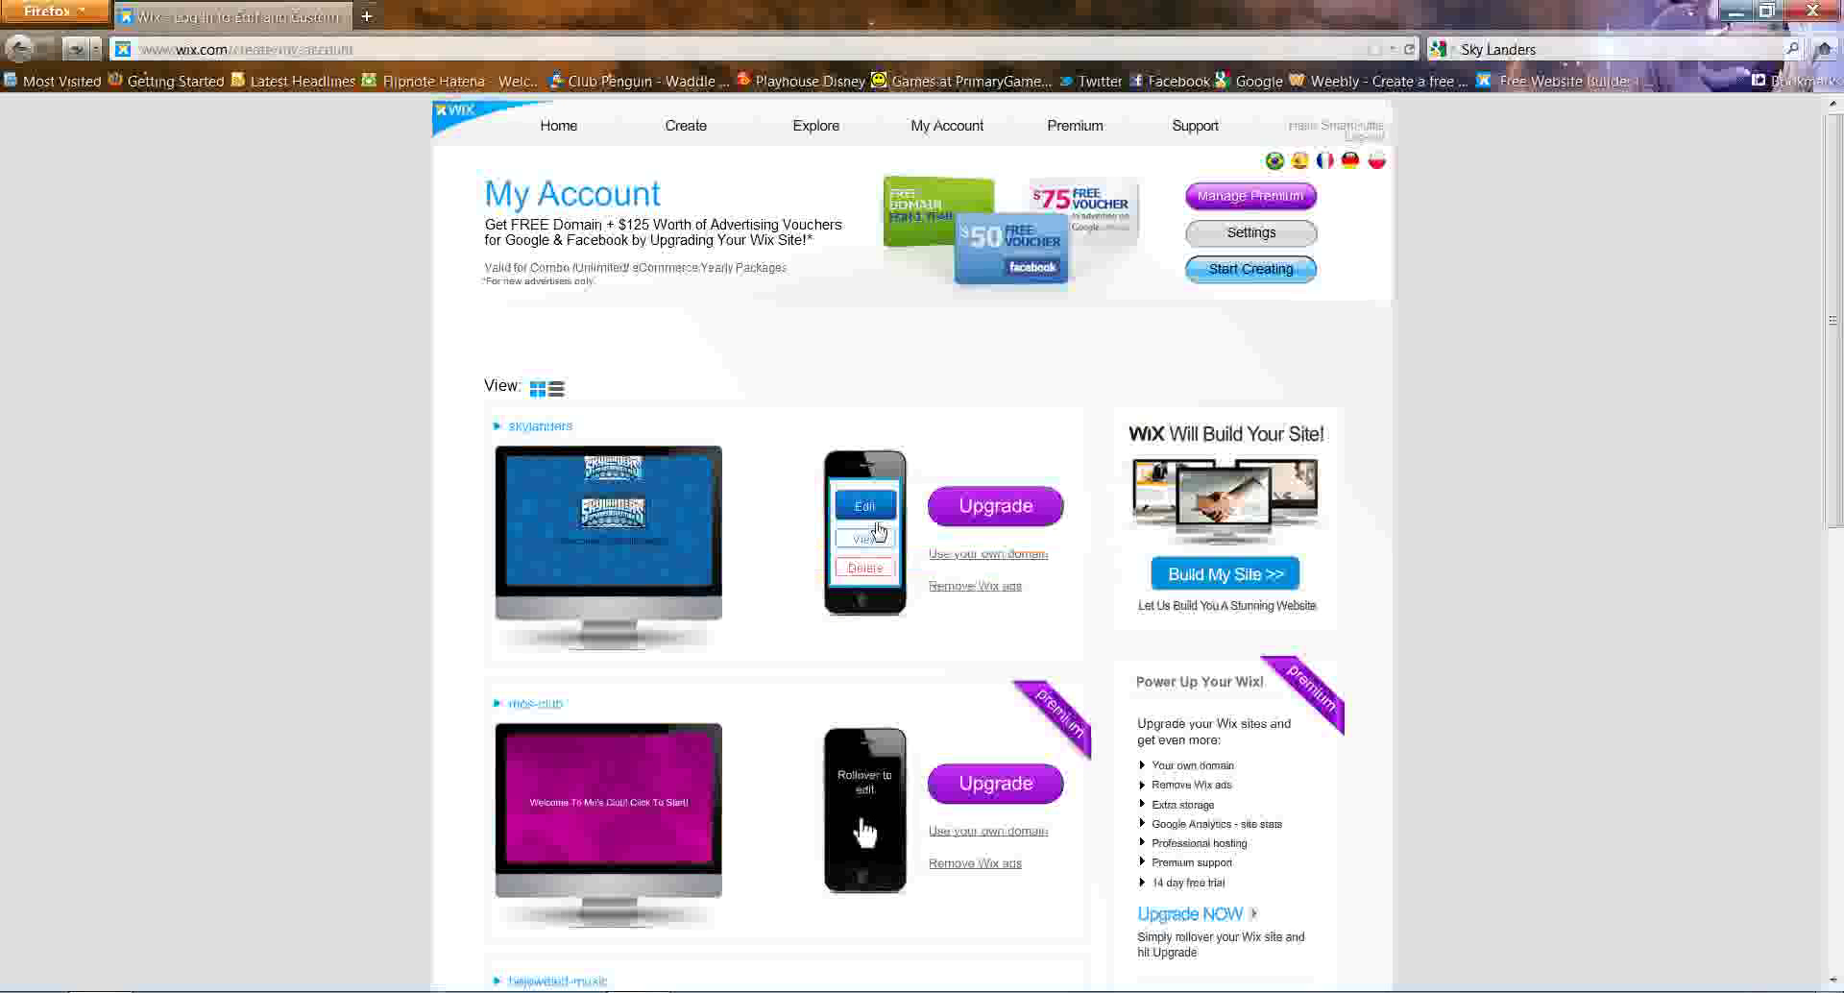